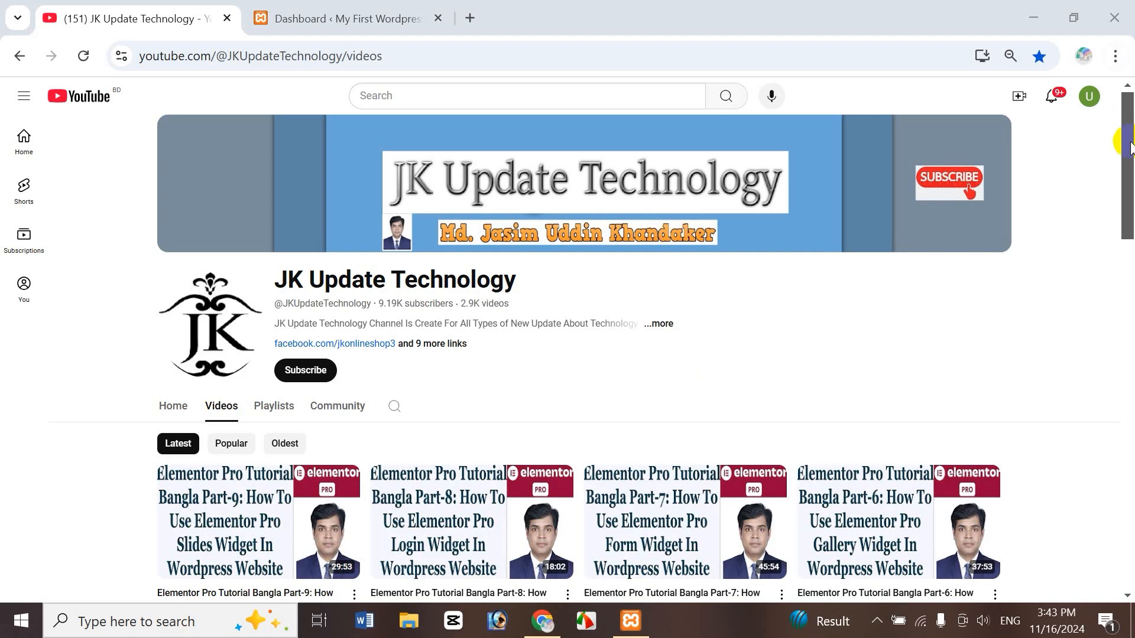
- Look through the JK Update Technology channel's videos and playlists, finishing on its videos
left_click_drag(1127, 143, 1130, 233)
scroll(1127, 234, "down", 1)
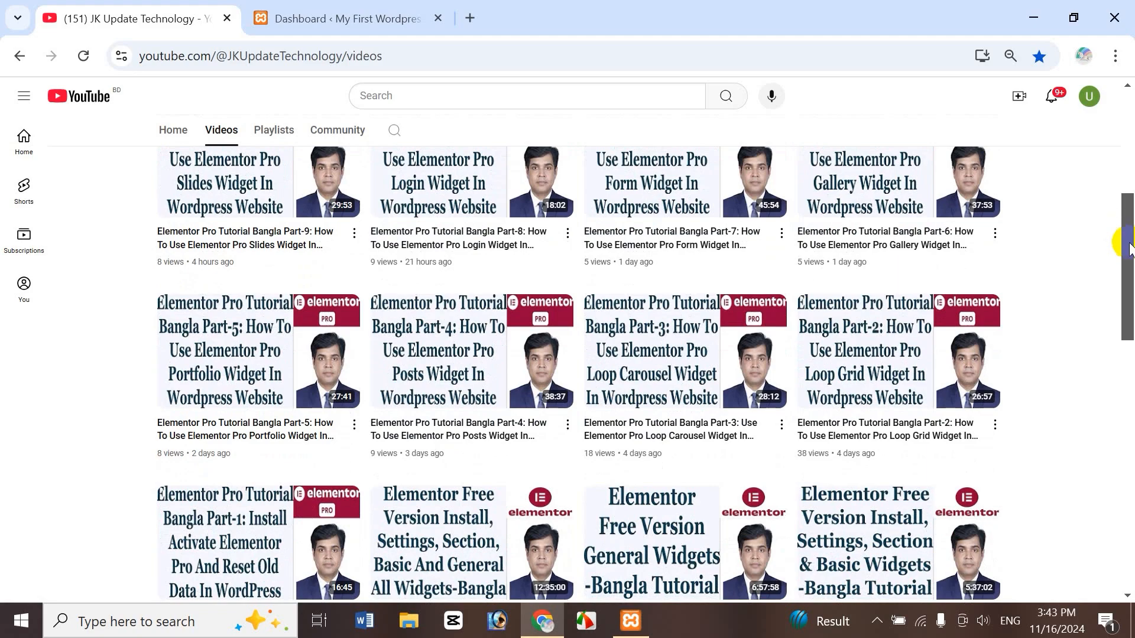
left_click_drag(1121, 241, 1131, 133)
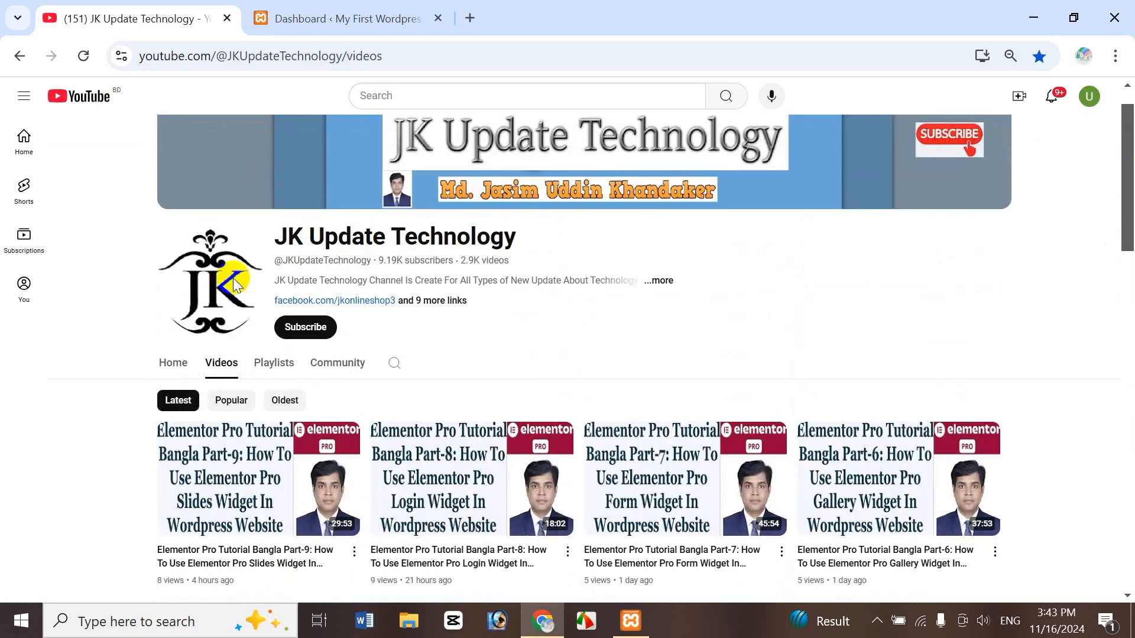
left_click(269, 363)
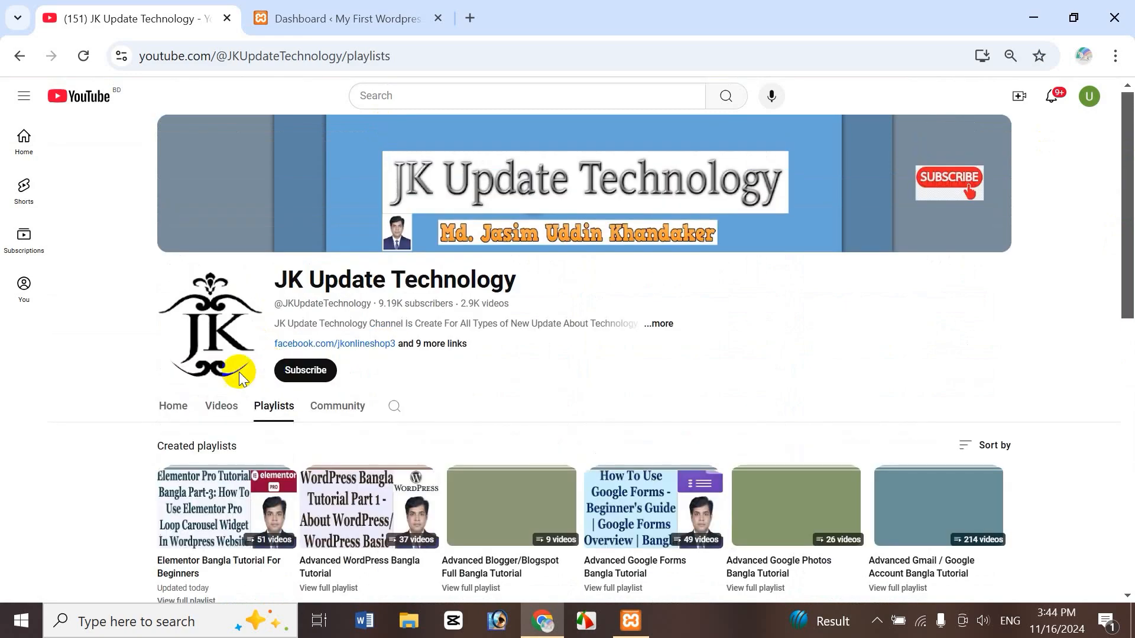
left_click_drag(1130, 291, 1130, 335)
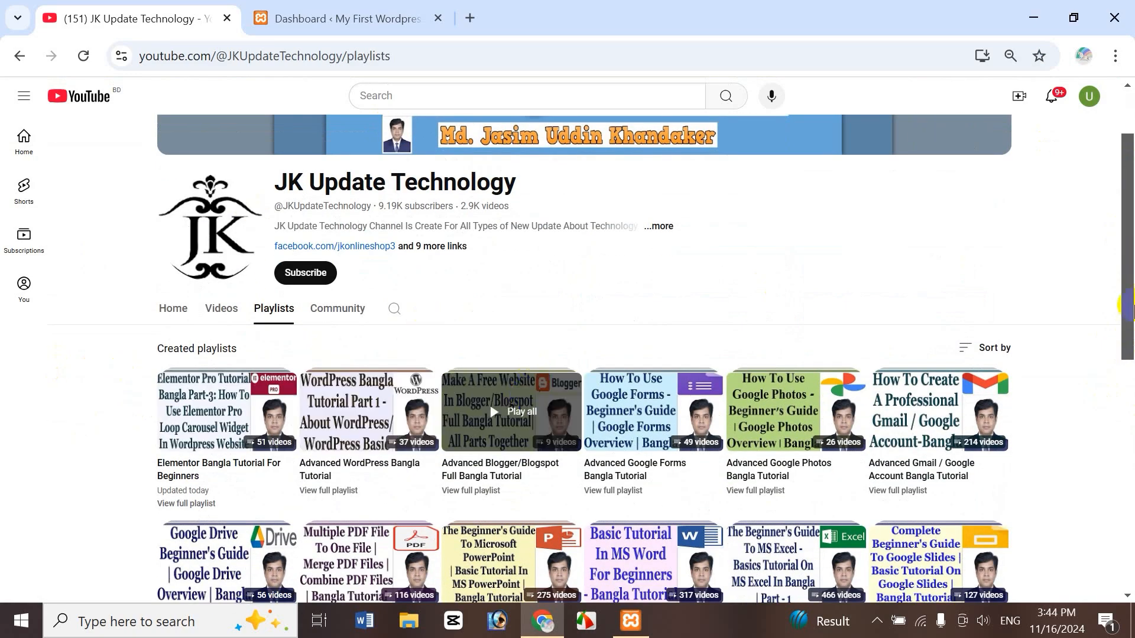
left_click_drag(1118, 299, 1129, 482)
scroll(1089, 534, "down", 1)
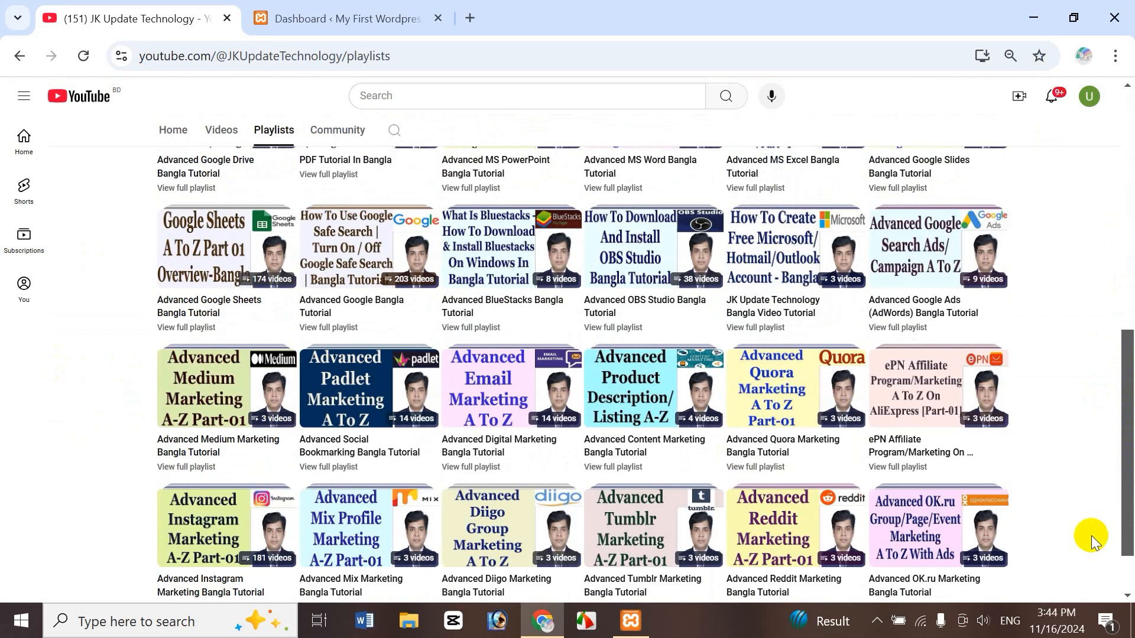
left_click_drag(1131, 447, 1127, 234)
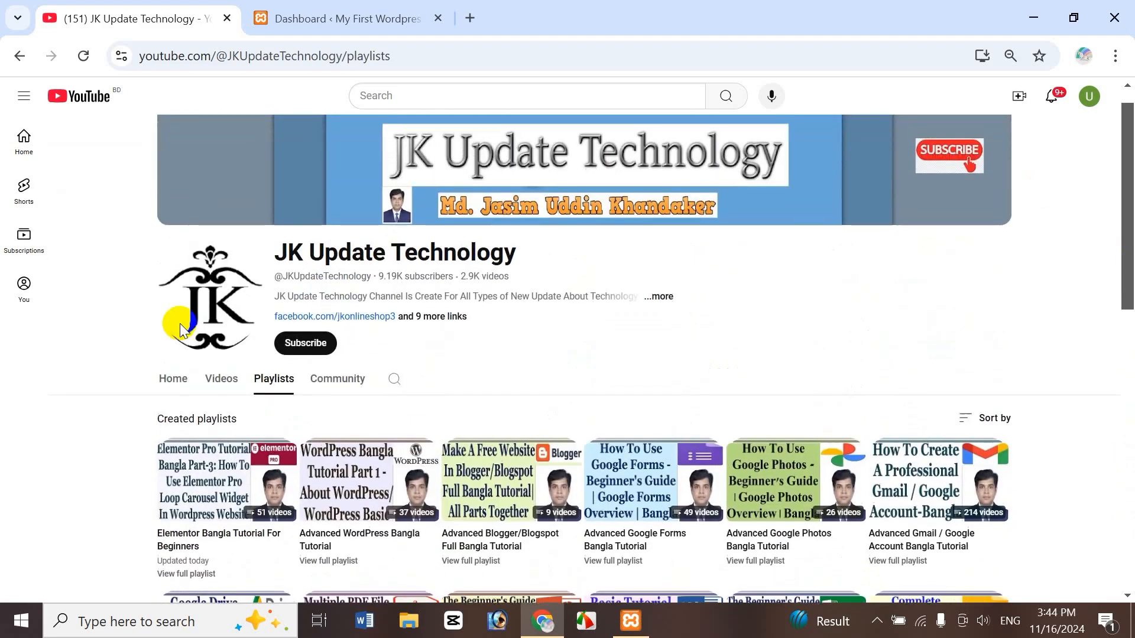
left_click(219, 390)
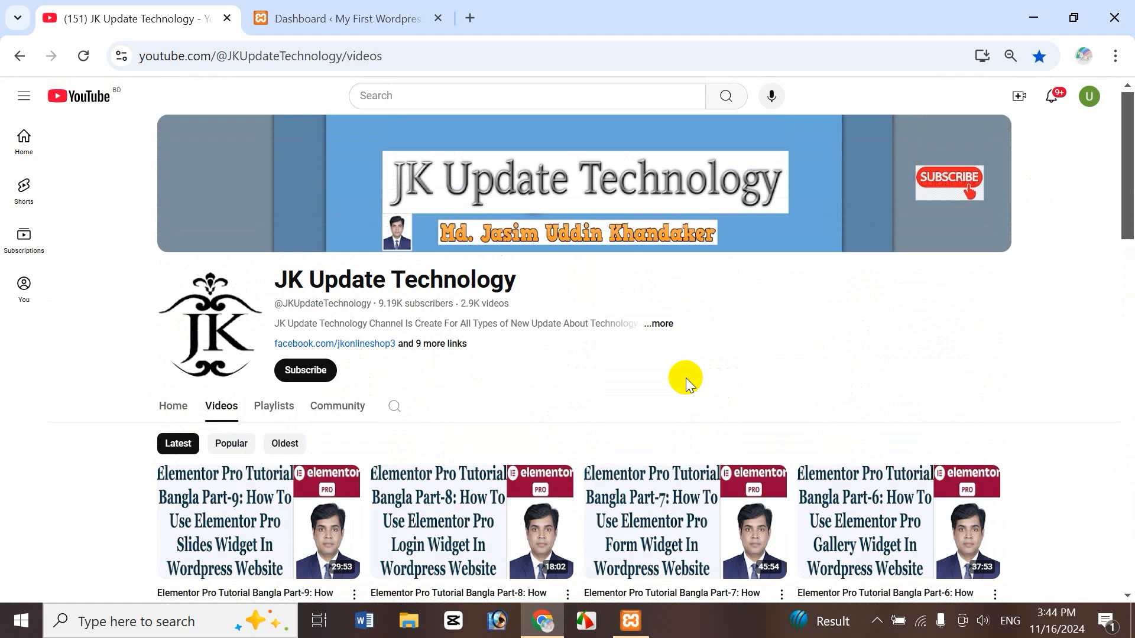
- Open the WordPress login page at jasimonline.com/wp-admin in a new tab
left_click(472, 18)
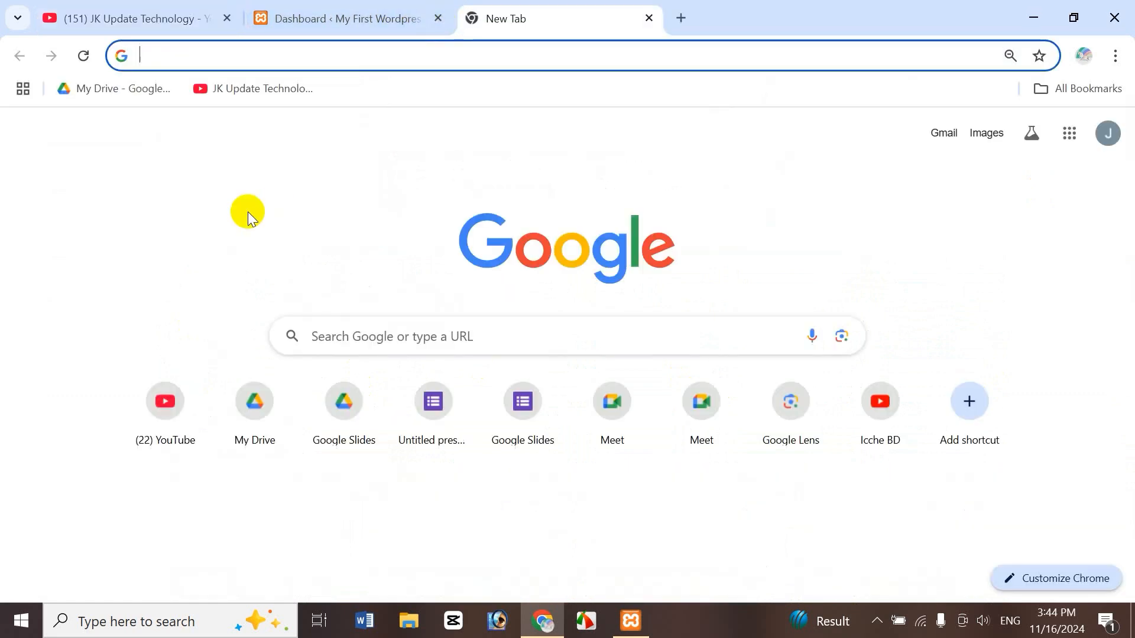
type("j")
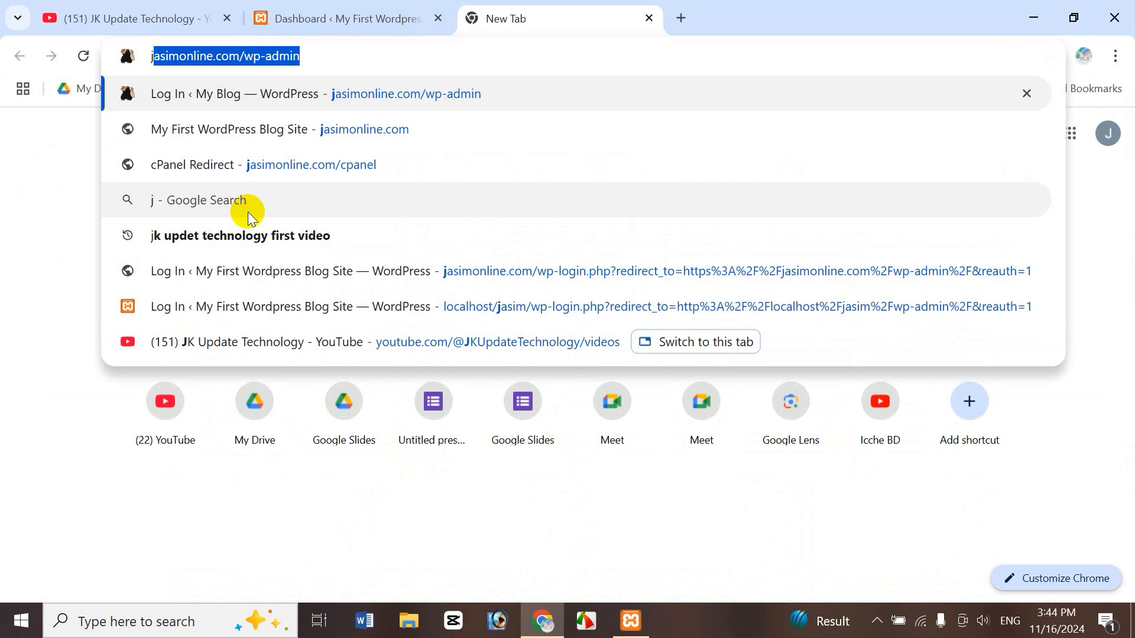
key("Right")
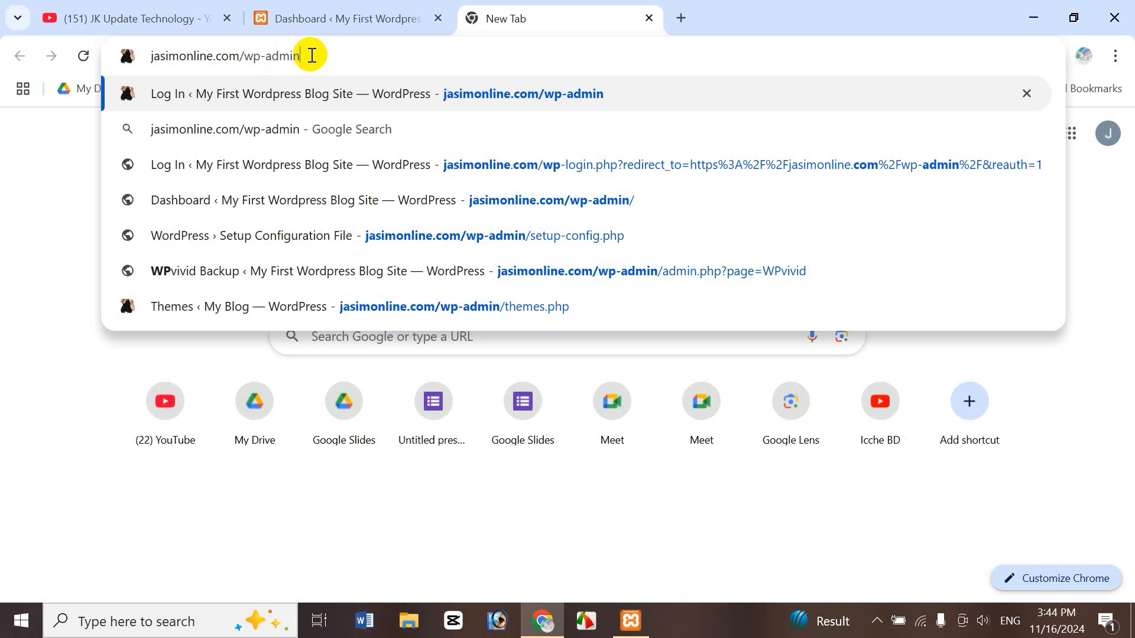
key("Return")
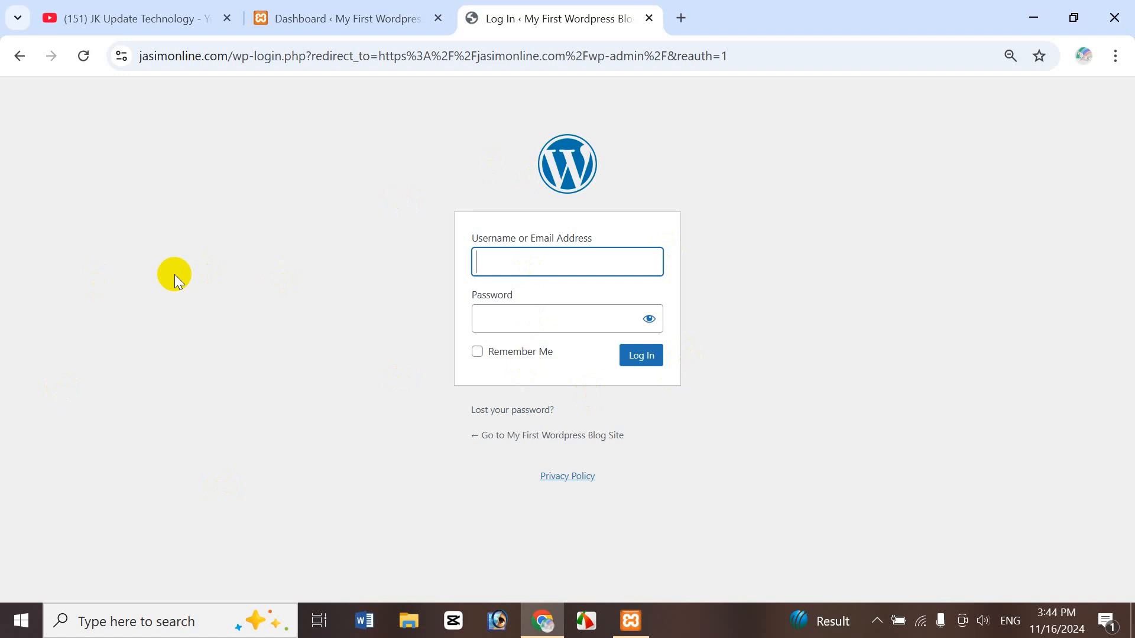
- Open the XAMPP Control Panel, check whether Apache and MySQL are running, and minimize it
left_click(46, 13)
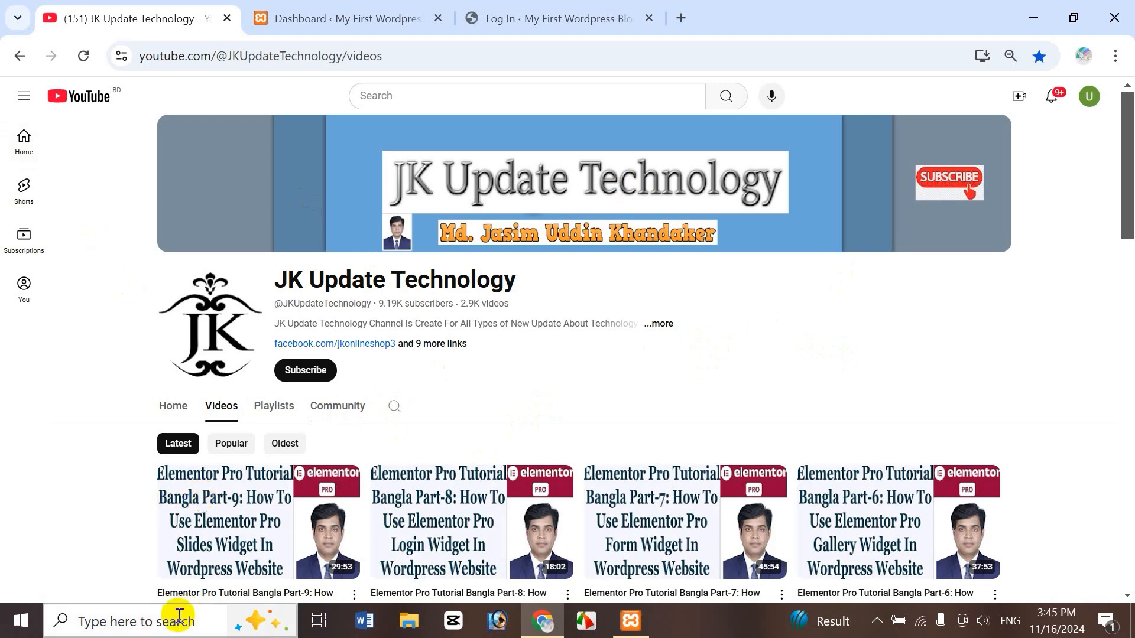
left_click(110, 624)
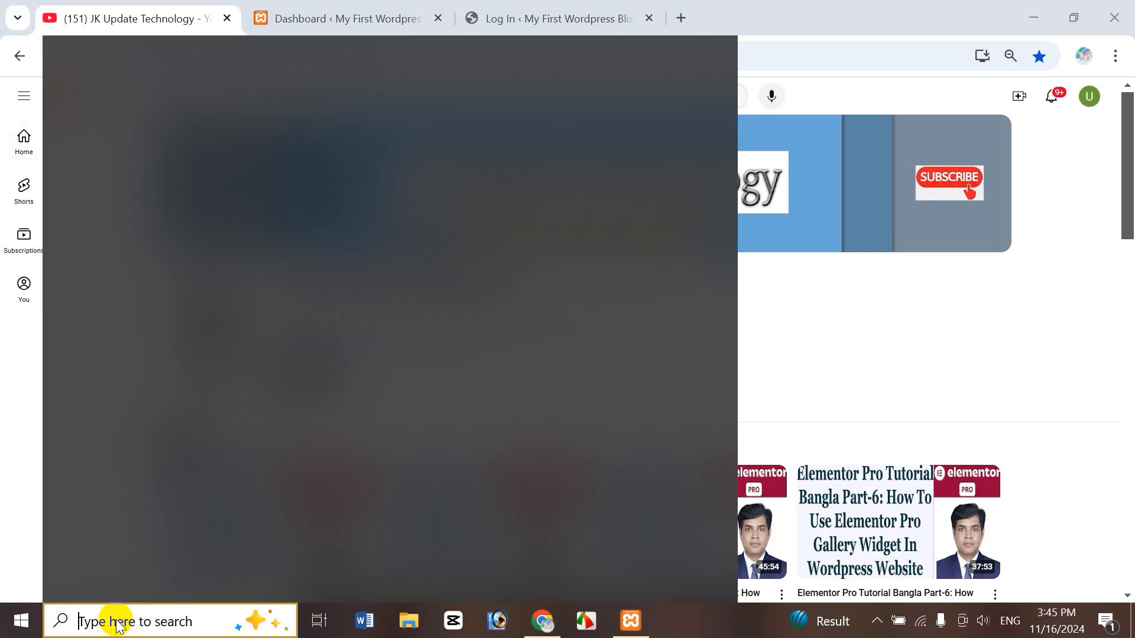
type("xam")
left_click(147, 132)
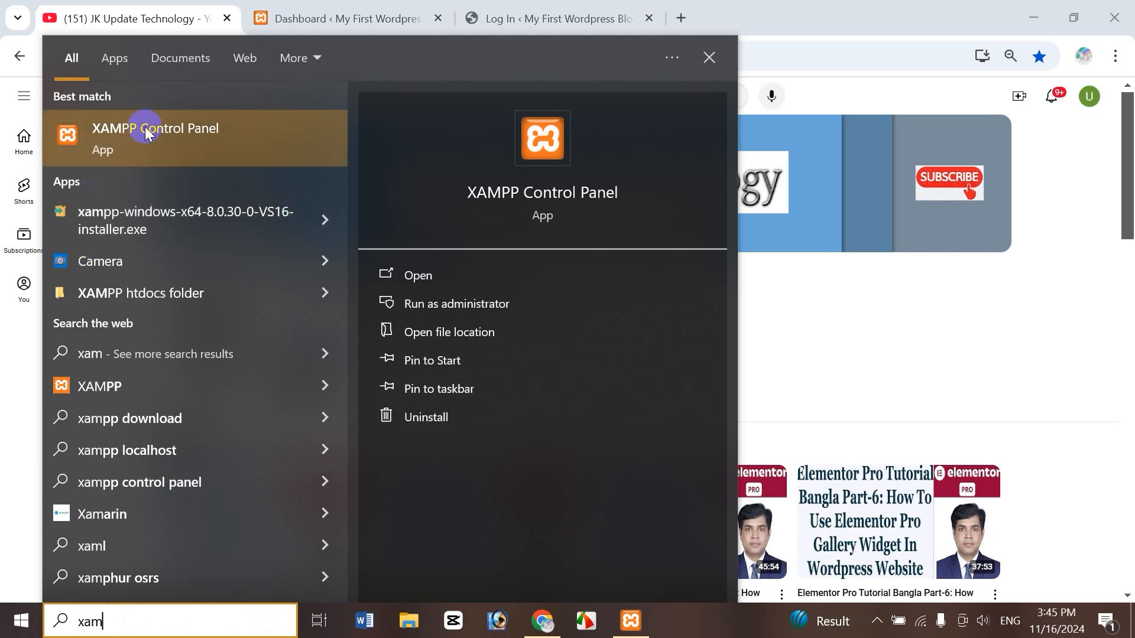
left_click(859, 8)
left_click(628, 622)
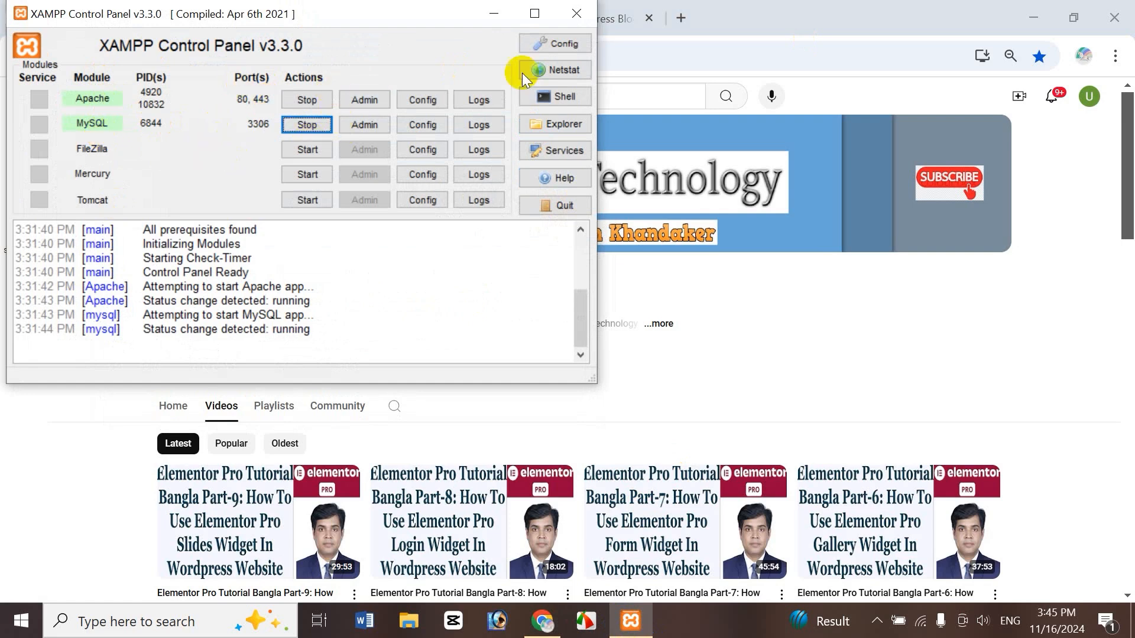
left_click(493, 14)
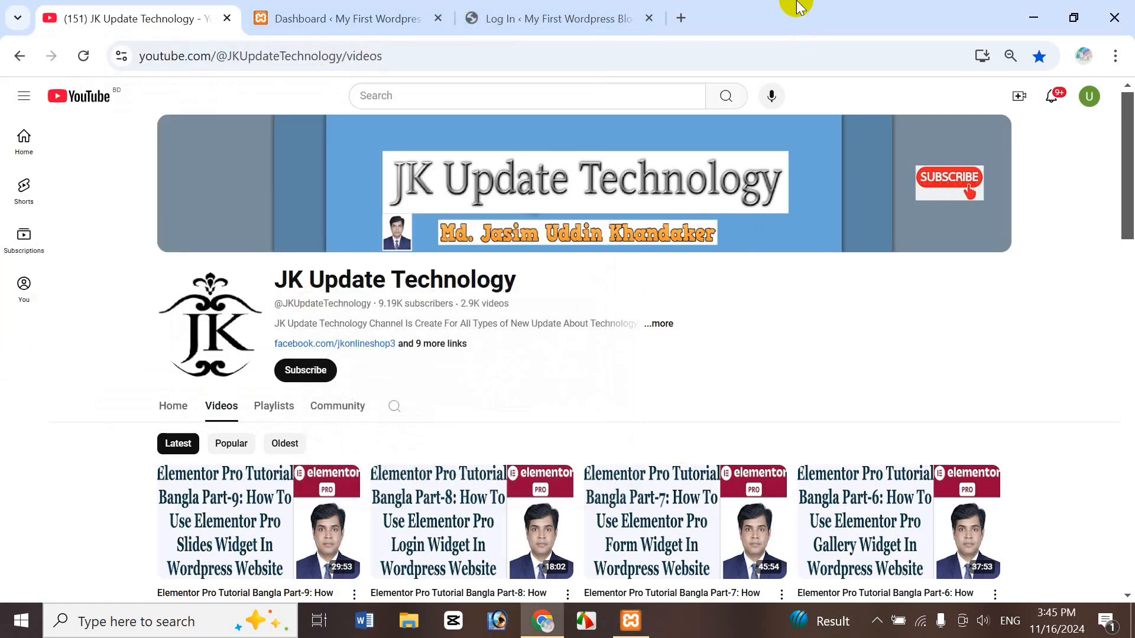
left_click(682, 20)
type("localhost/jasim/wp-admin")
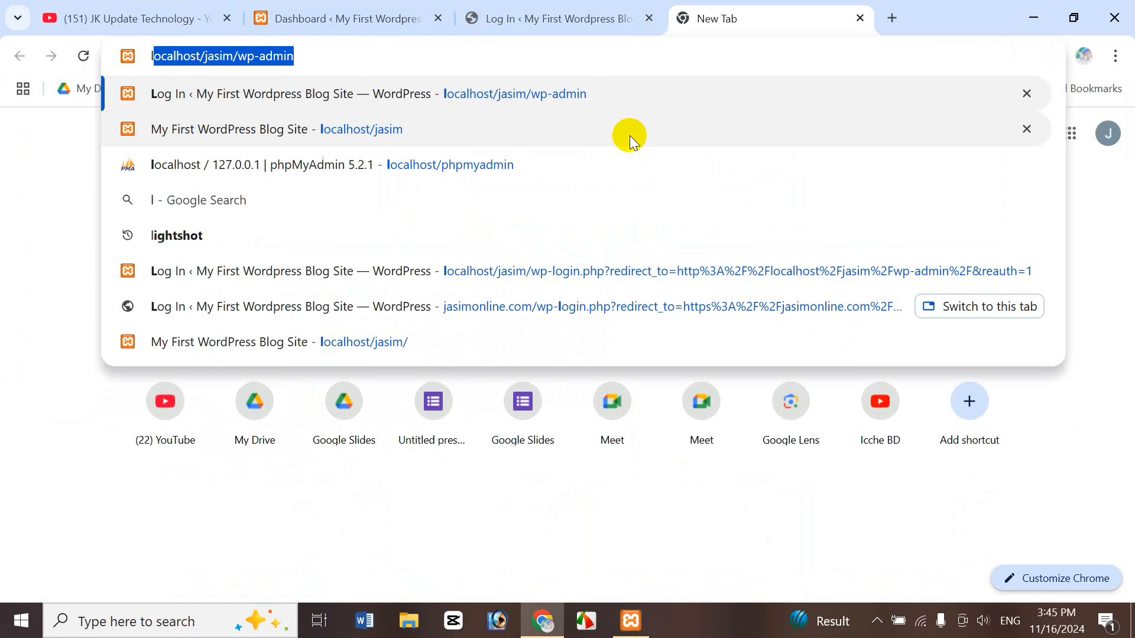
key("Right")
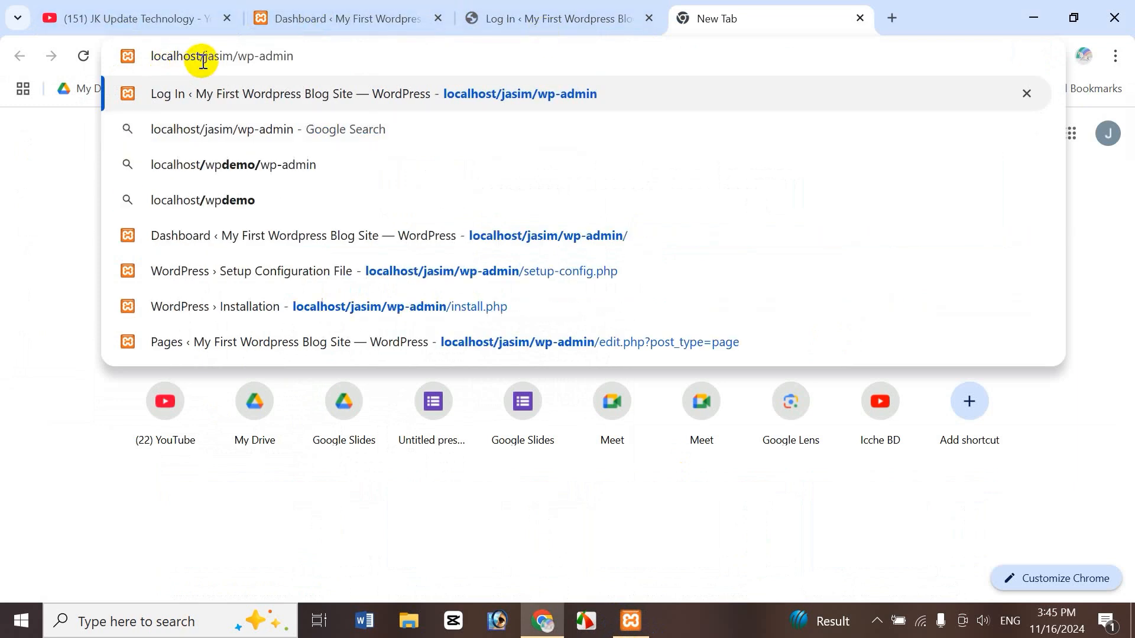
left_click_drag(203, 61, 332, 55)
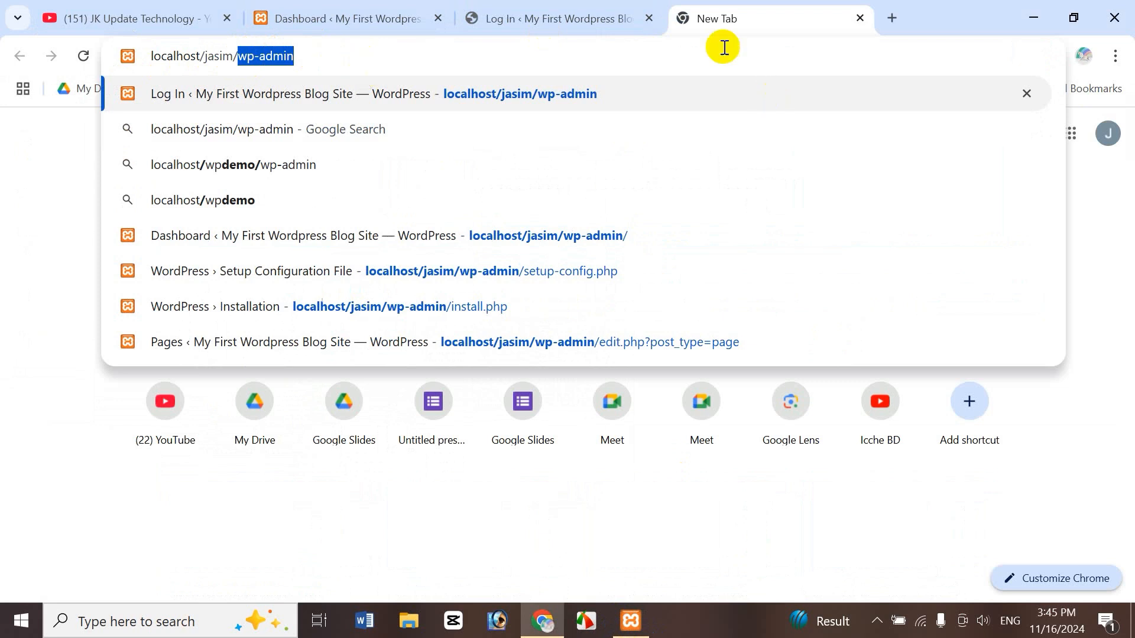
left_click(859, 18)
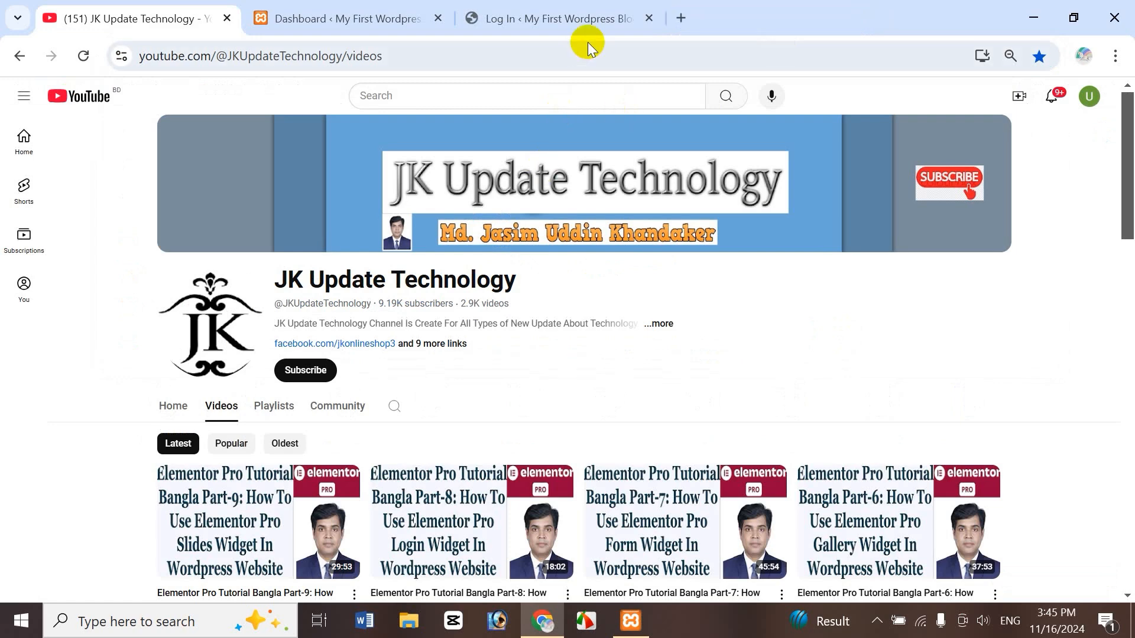
- Return to the local WordPress dashboard and close the jasimonline.com login page
left_click(583, 24)
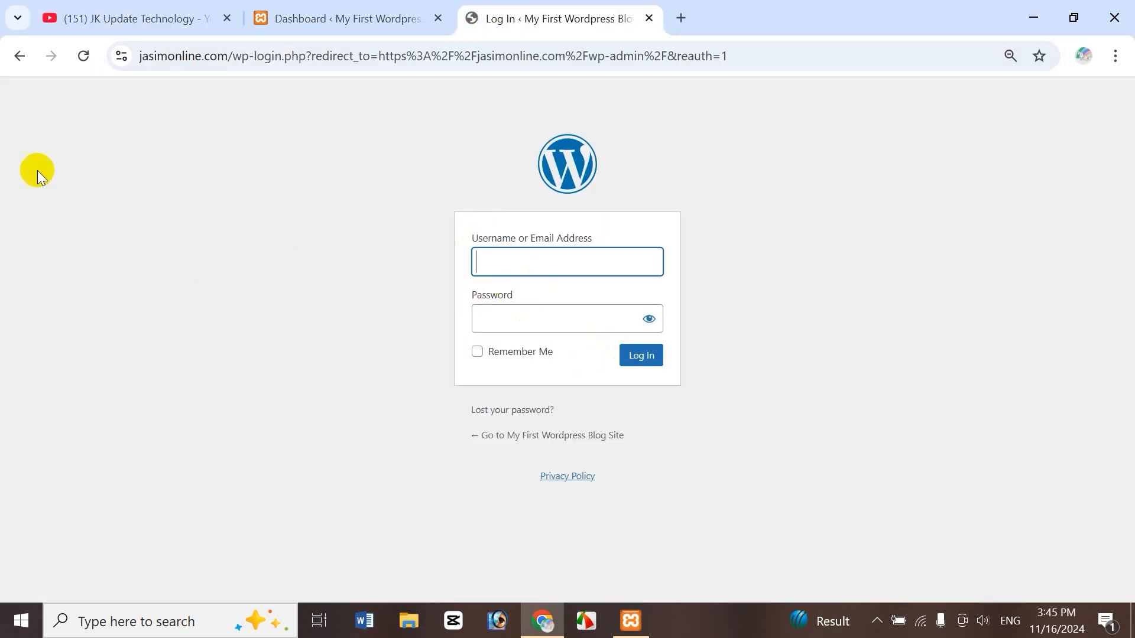
left_click(331, 16)
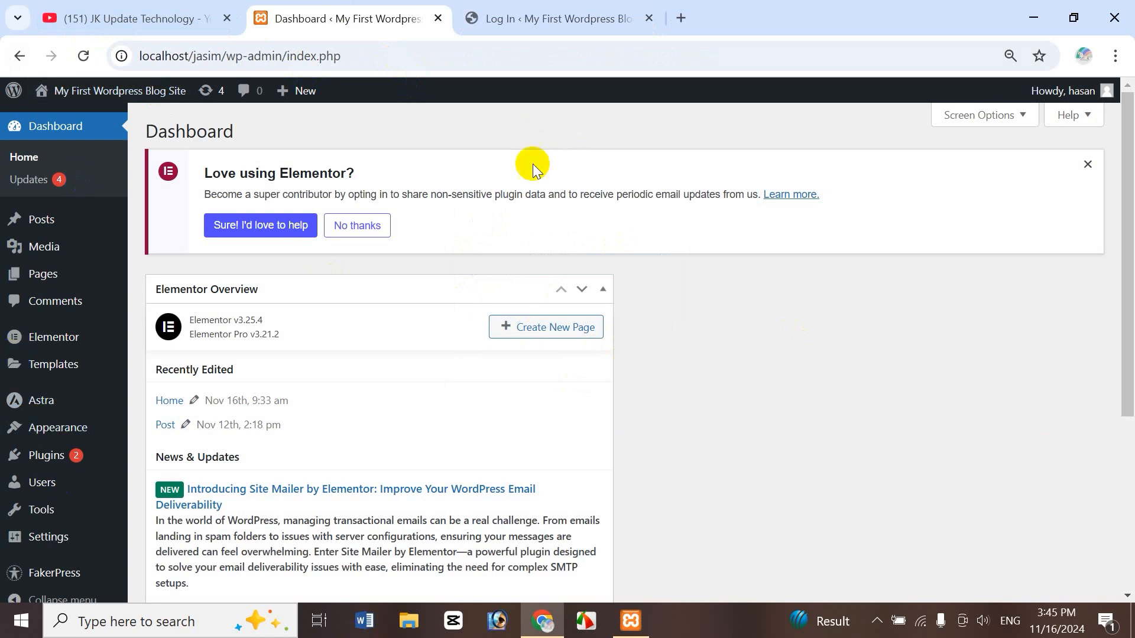
left_click(649, 19)
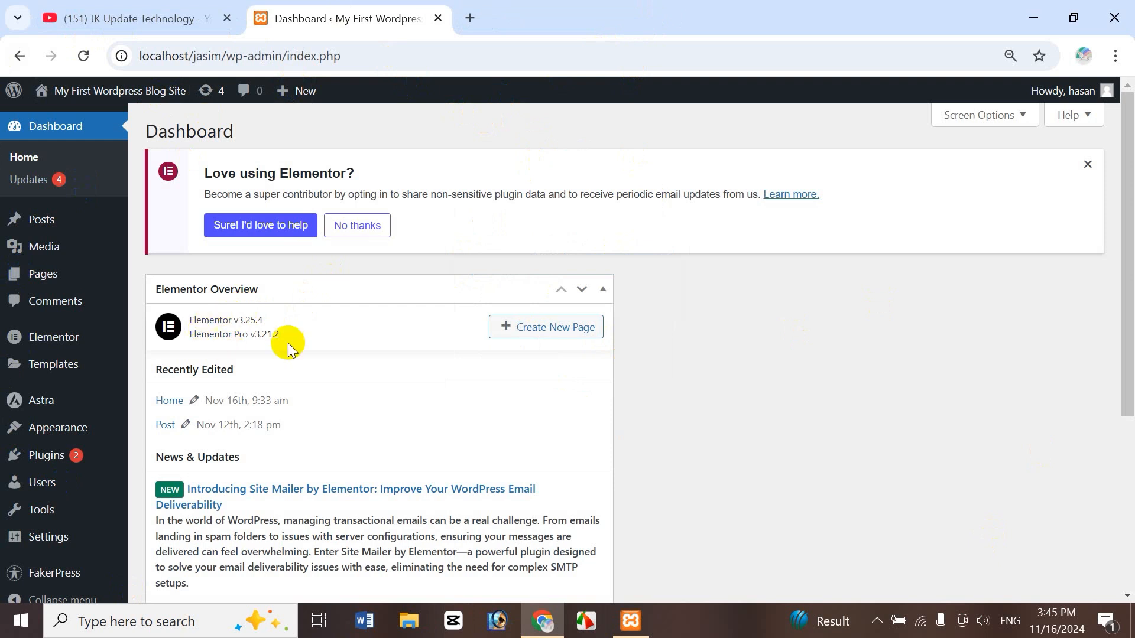
- Open the Home page from the list of all pages for editing with Elementor in a new tab
left_click(59, 275)
left_click(195, 285)
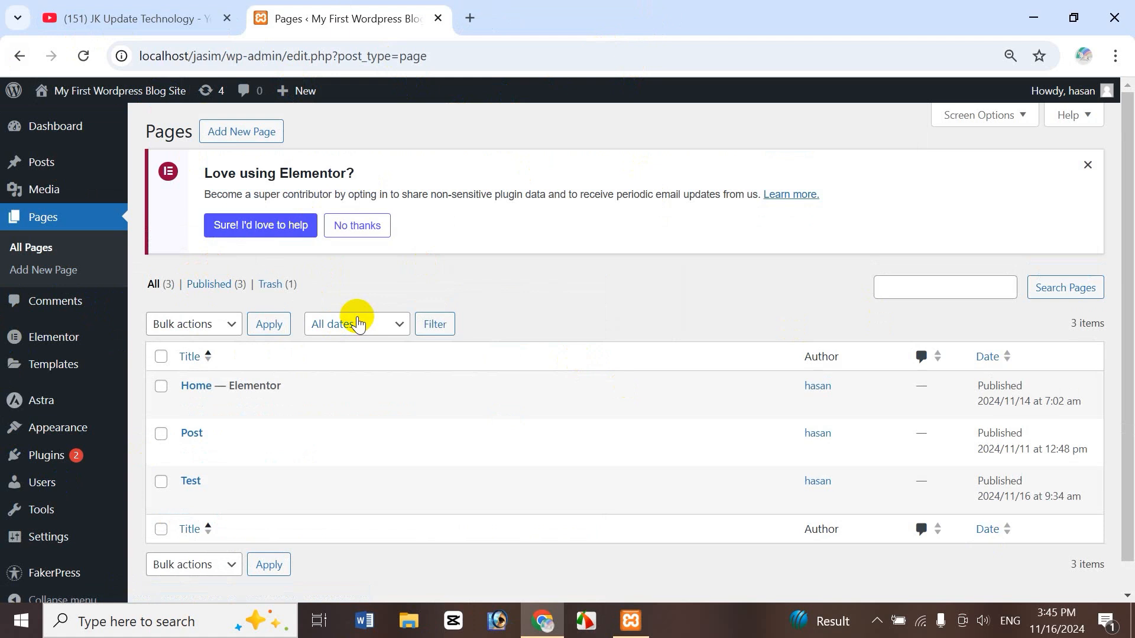
mouse_move(223, 398)
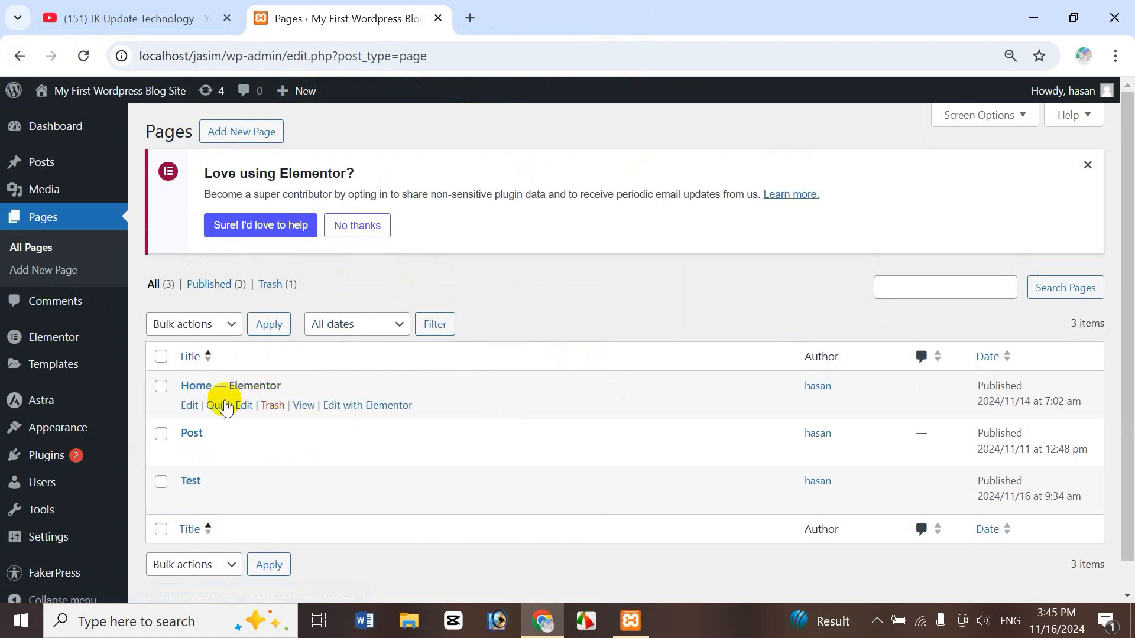
right_click(368, 410)
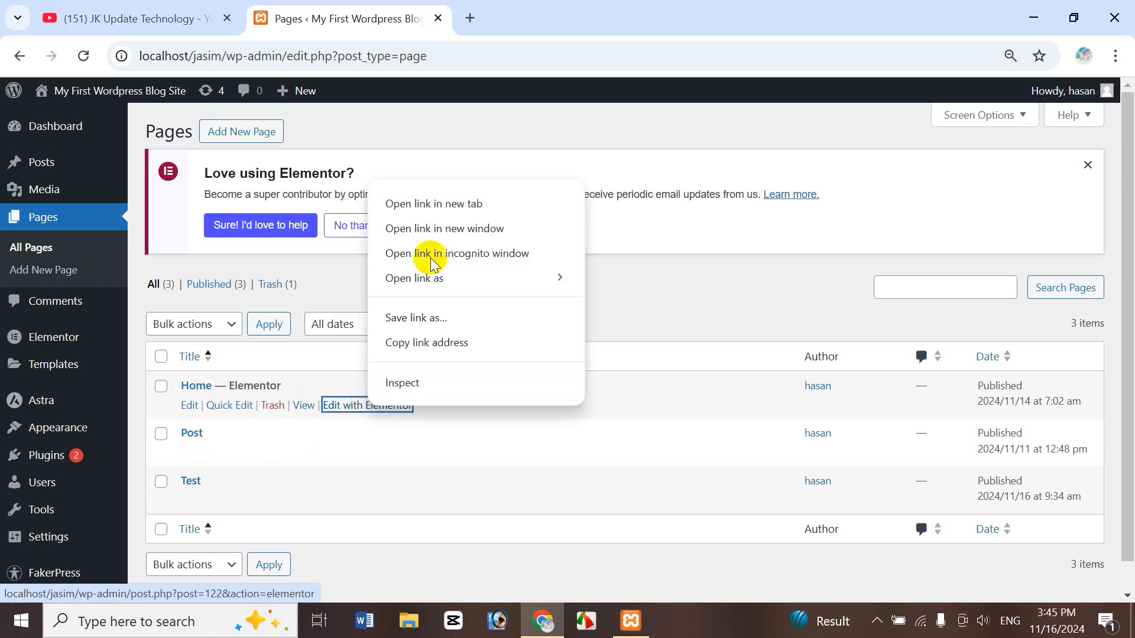
left_click(460, 204)
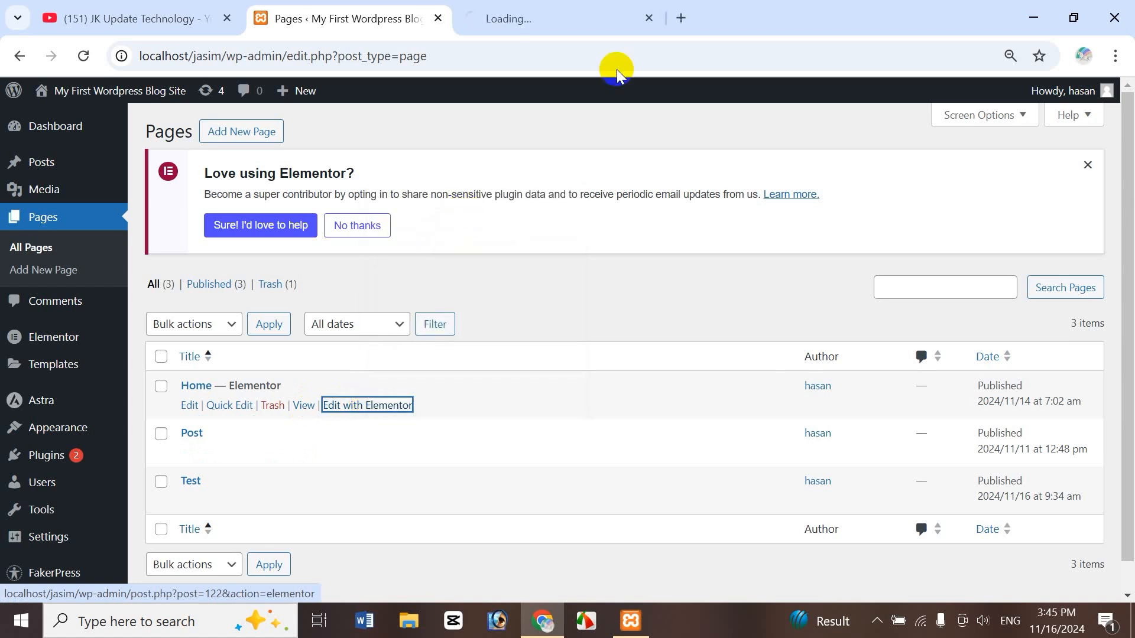
left_click(543, 20)
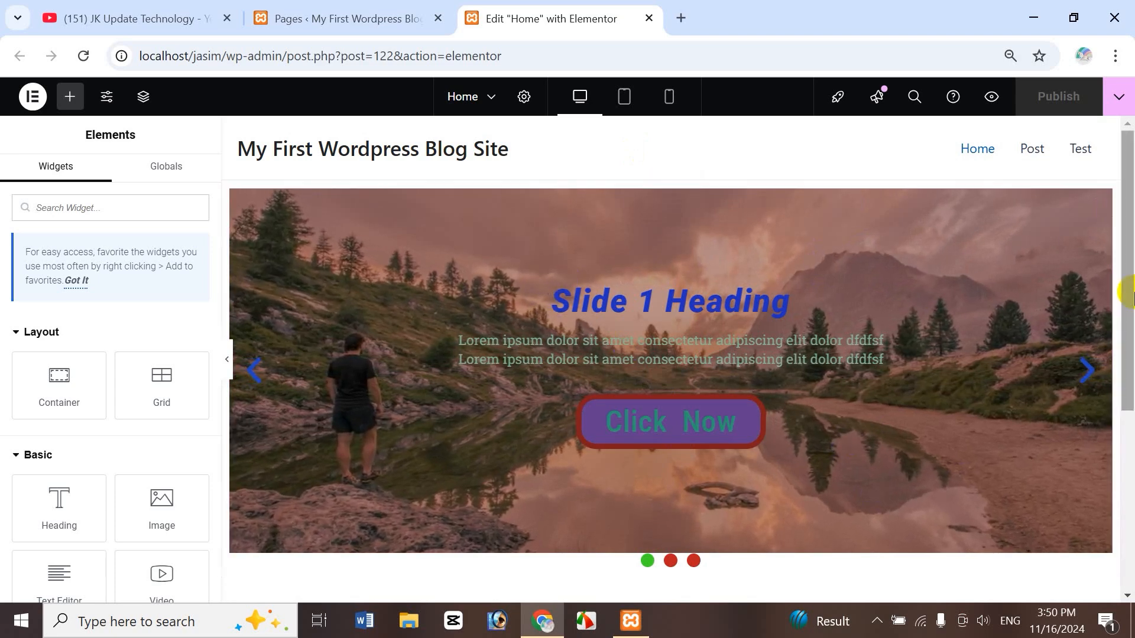
- Delete the container holding the image slides from the Home page
left_click_drag(1129, 299, 1124, 508)
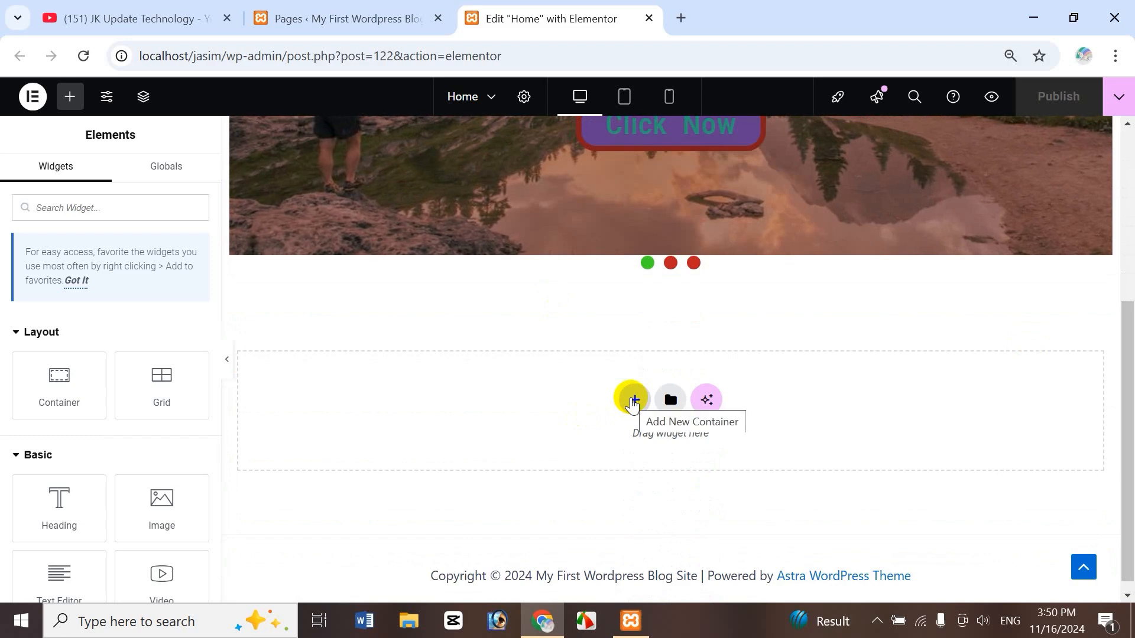
left_click_drag(1128, 512, 1128, 349)
left_click(106, 20)
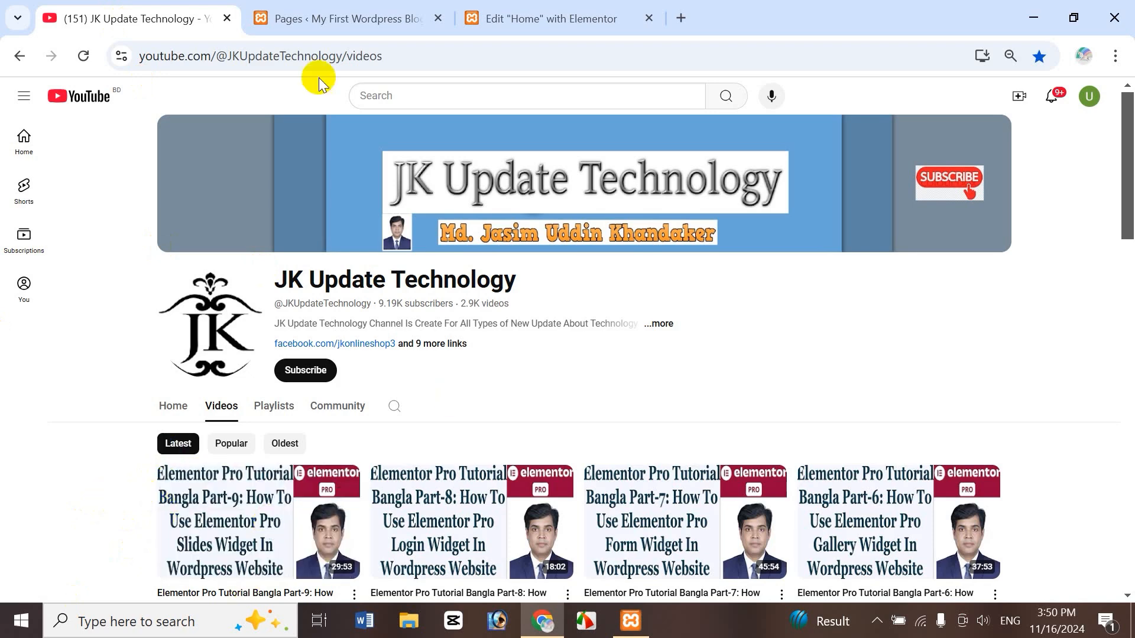
left_click(520, 25)
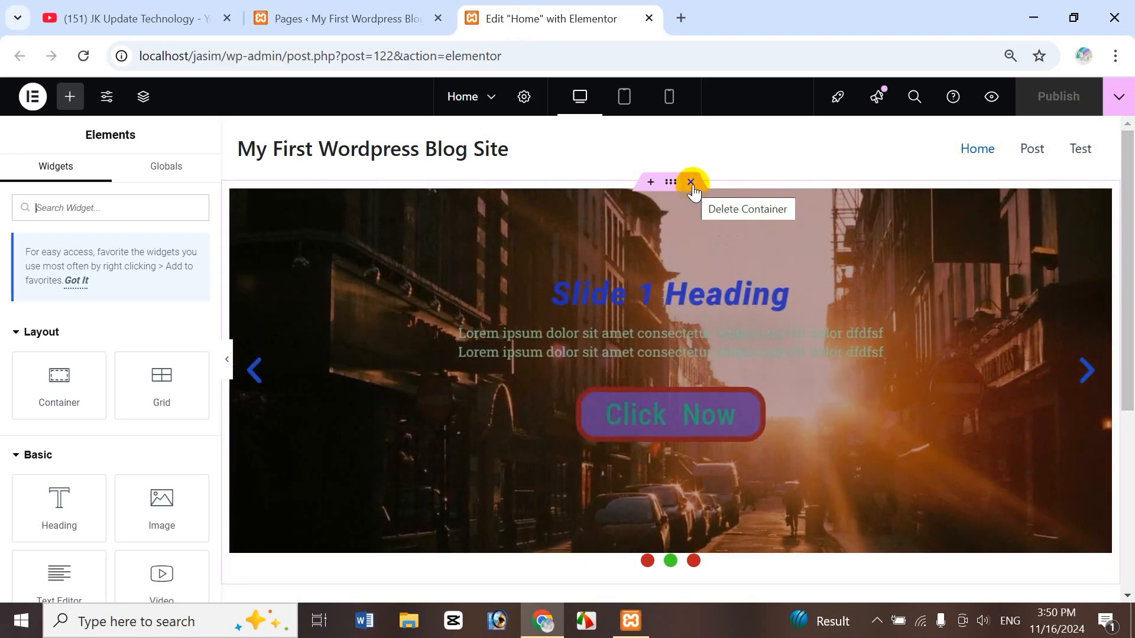
left_click(691, 184)
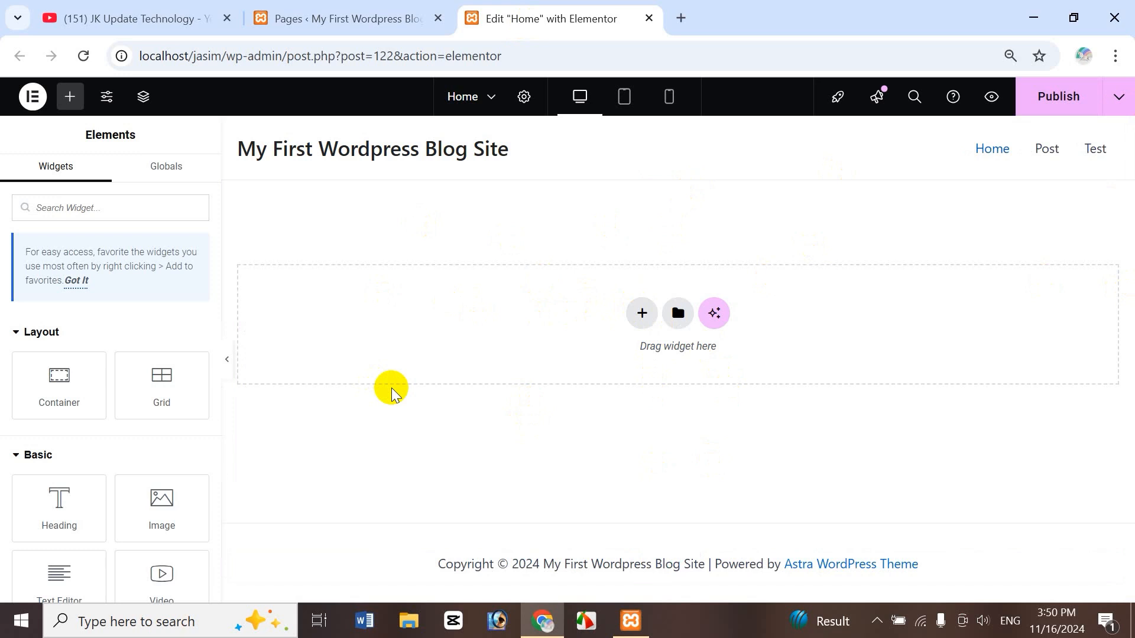
- Open the website jasimonline.com in a new tab
left_click(682, 18)
type("jasimonline.com/wp-admin")
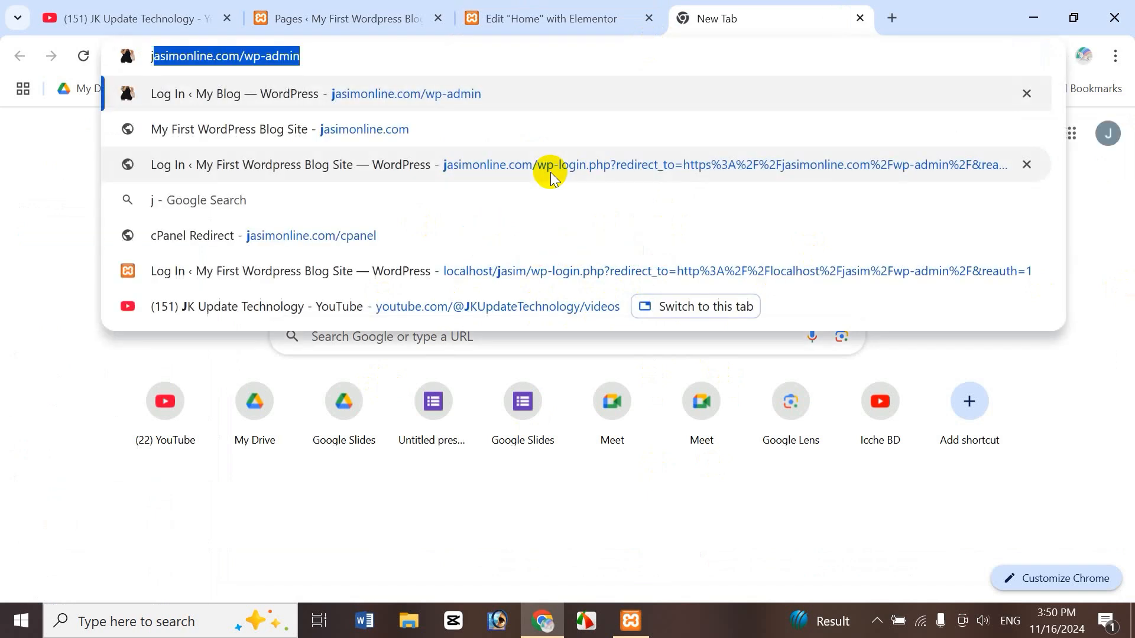
key("BackSpace")
key("BackSpace")
key("BackSpace")
key("BackSpace")
key("BackSpace")
key("BackSpace")
key("BackSpace")
key("BackSpace")
key("BackSpace")
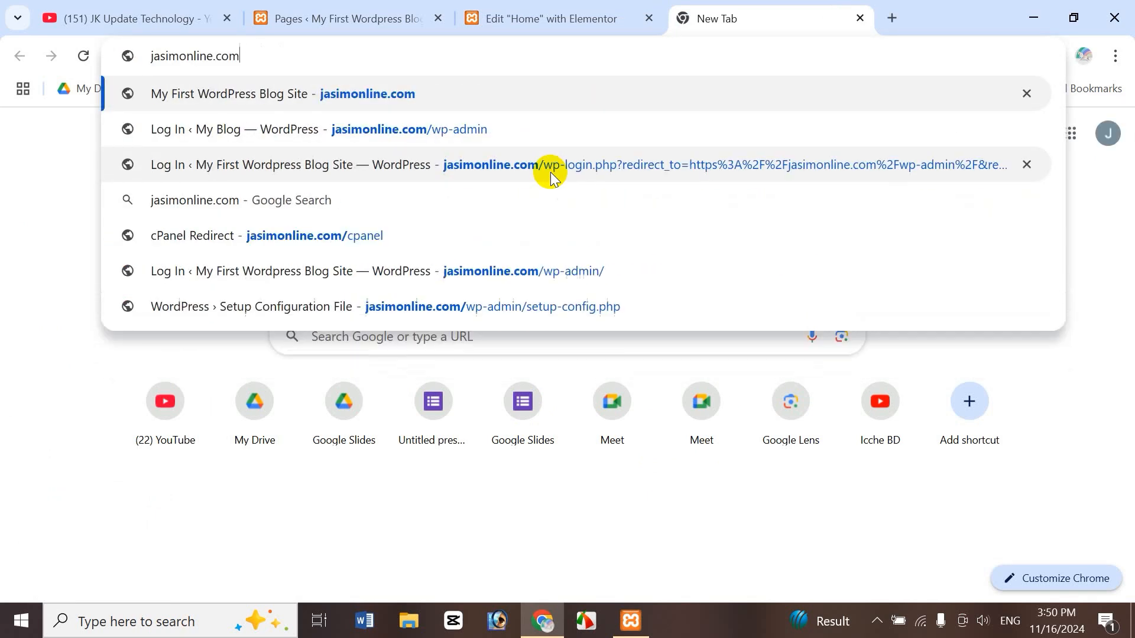
key("Return")
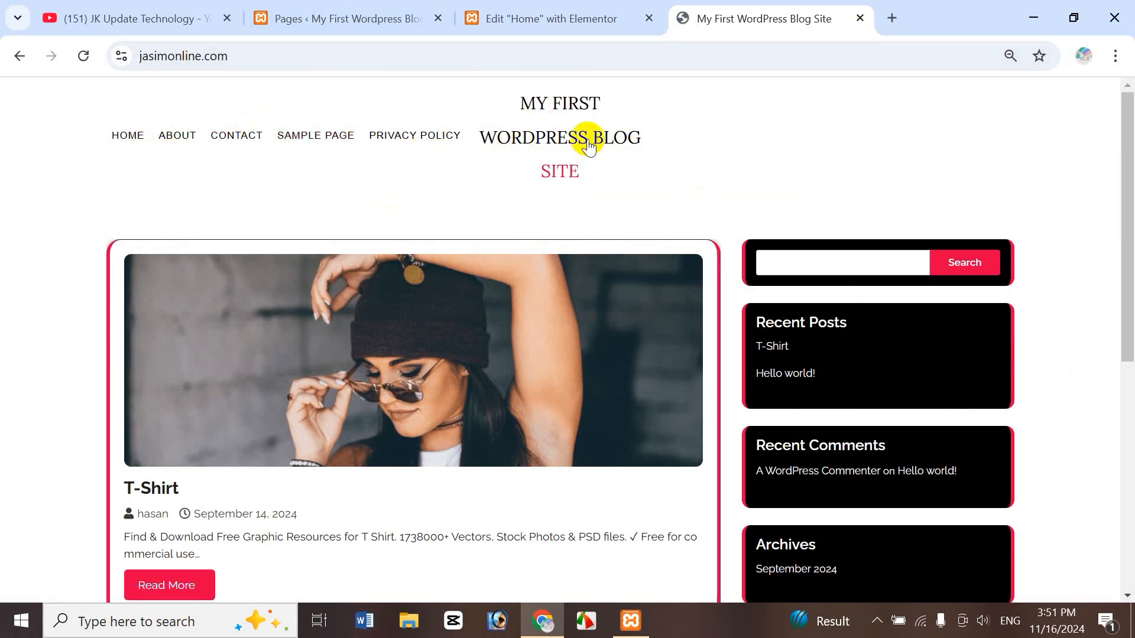
- Close the jasimonline.com page and add a single Flexbox container with column direction to the Home page
left_click(860, 18)
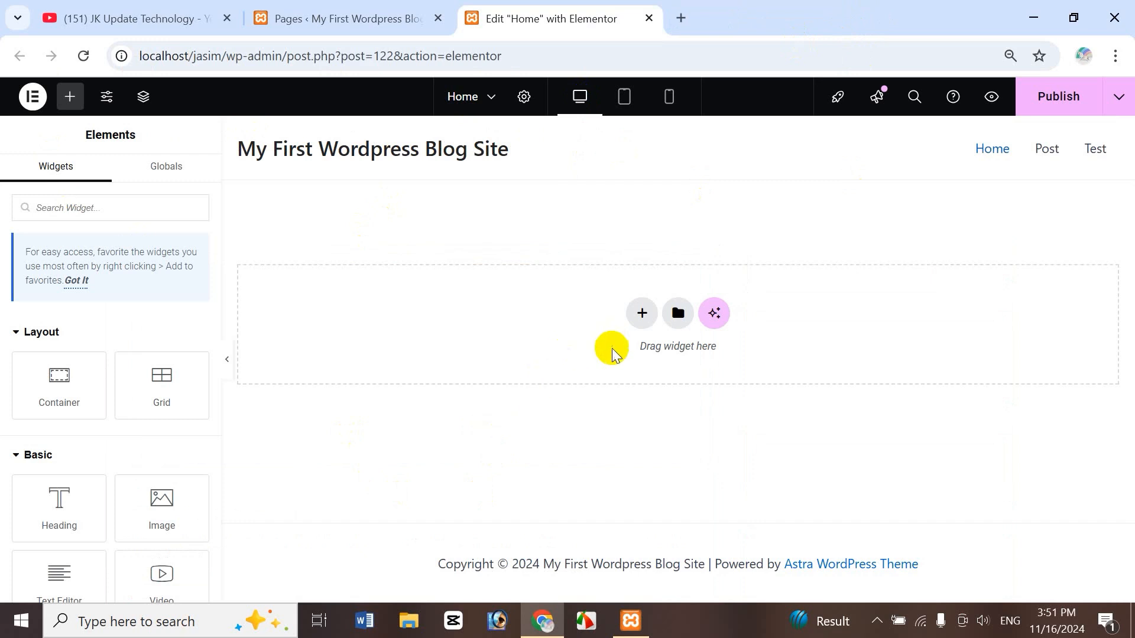
left_click(635, 314)
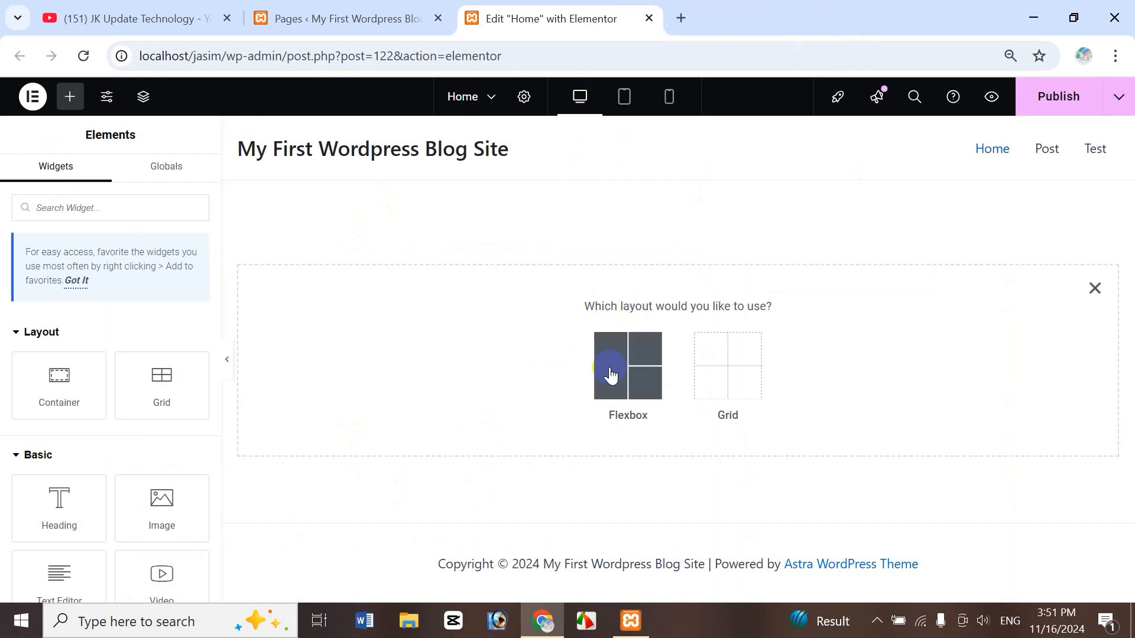
left_click(610, 377)
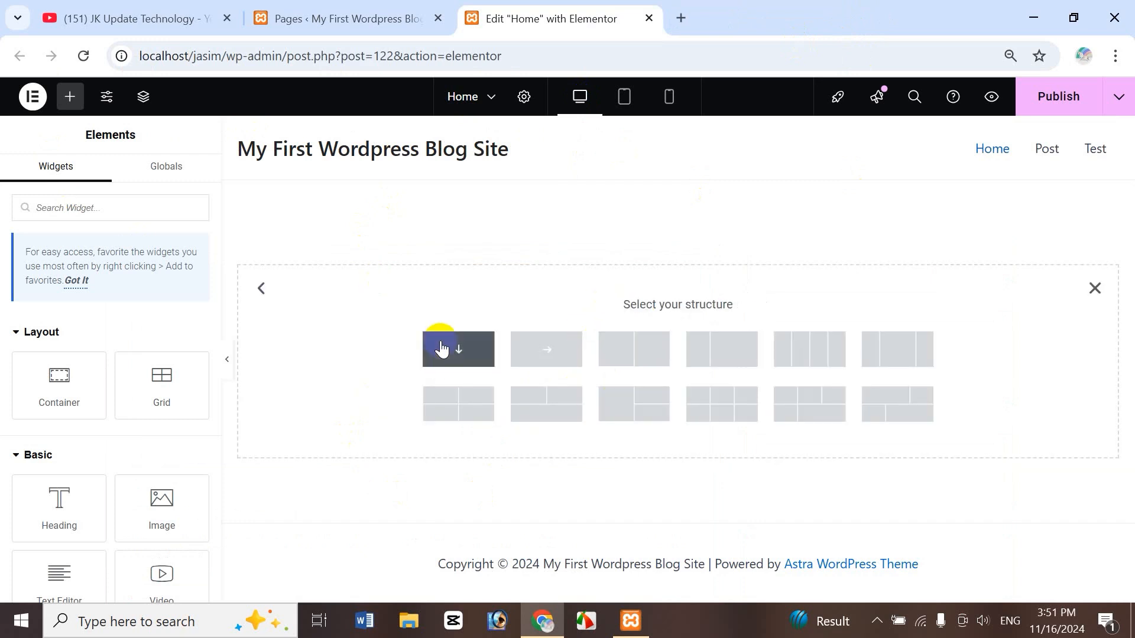
left_click(447, 354)
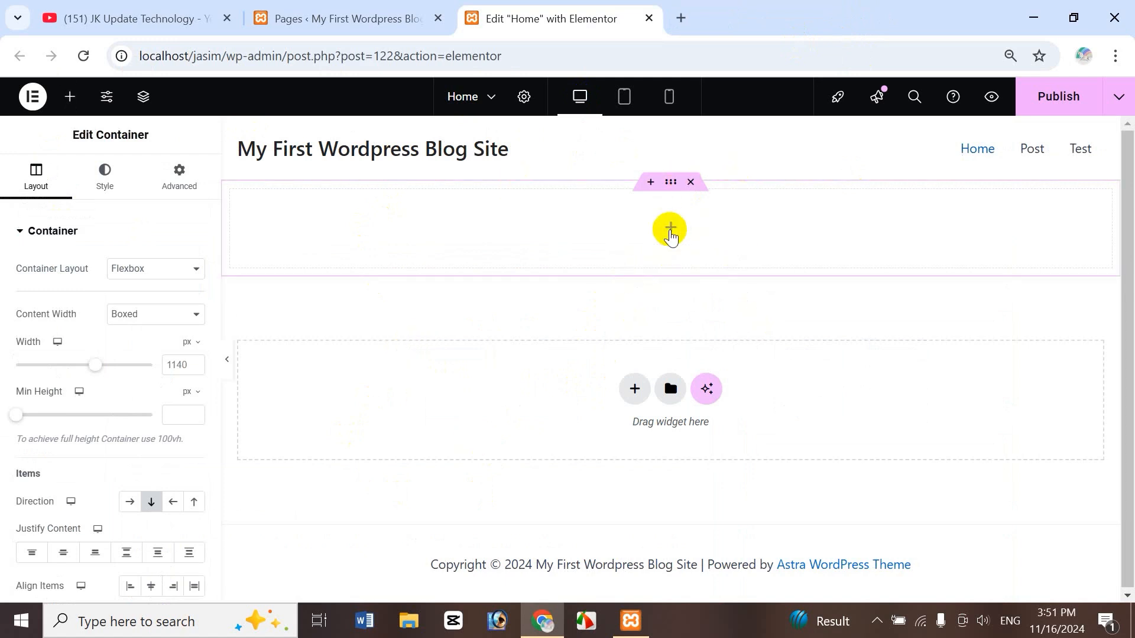
- Find the WordPress Menu widget and place it in the empty container at the top of the Home page
left_click(670, 229)
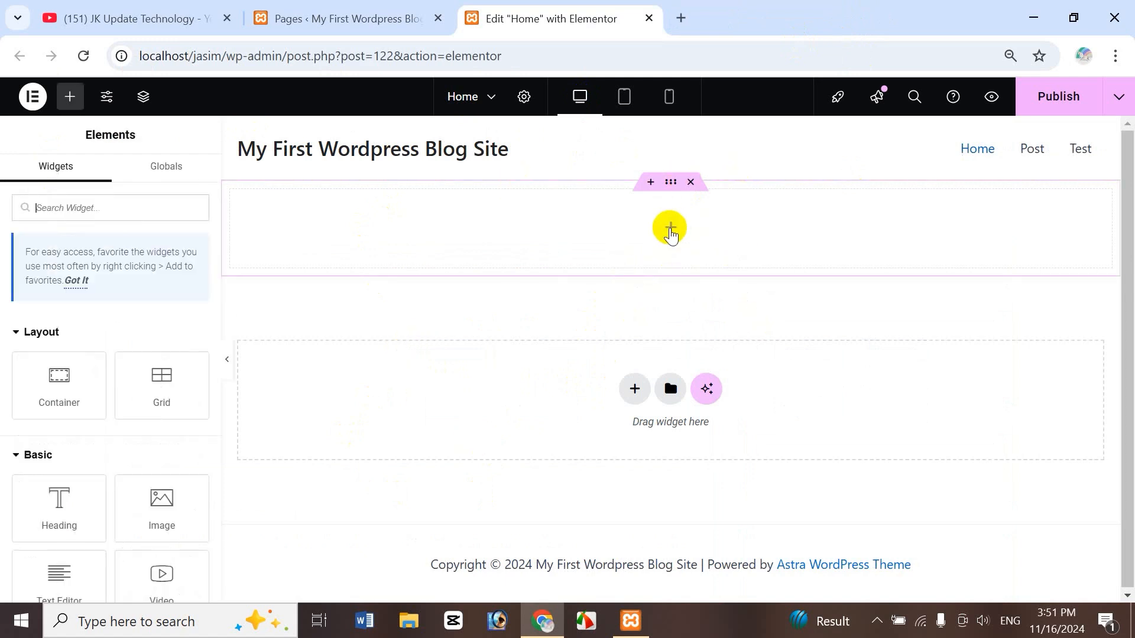
left_click(71, 99)
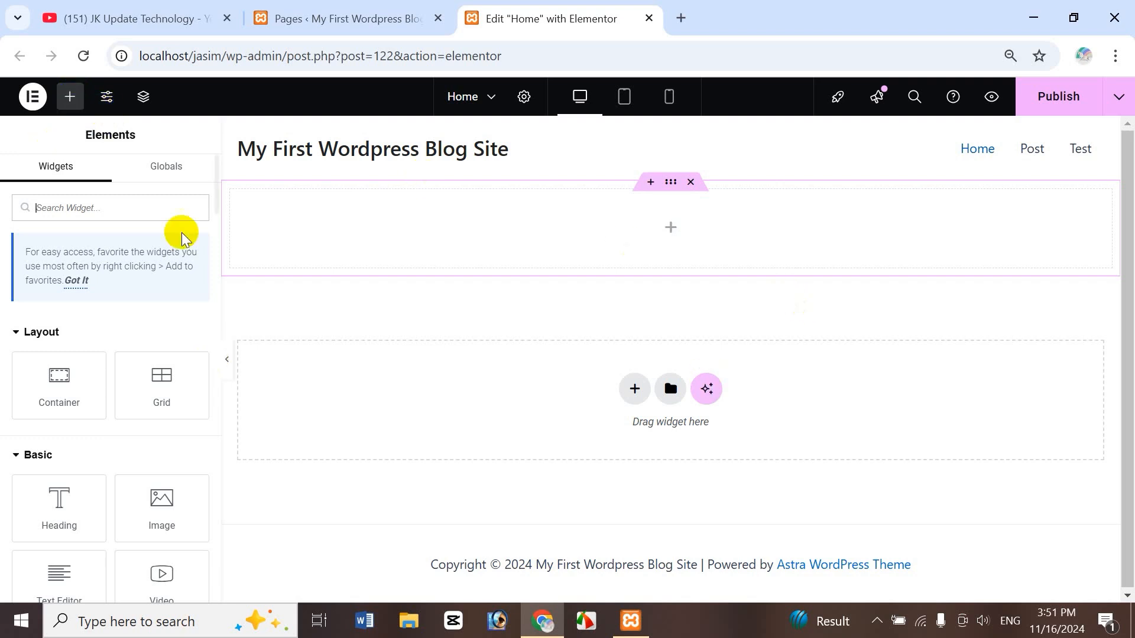
left_click(78, 208)
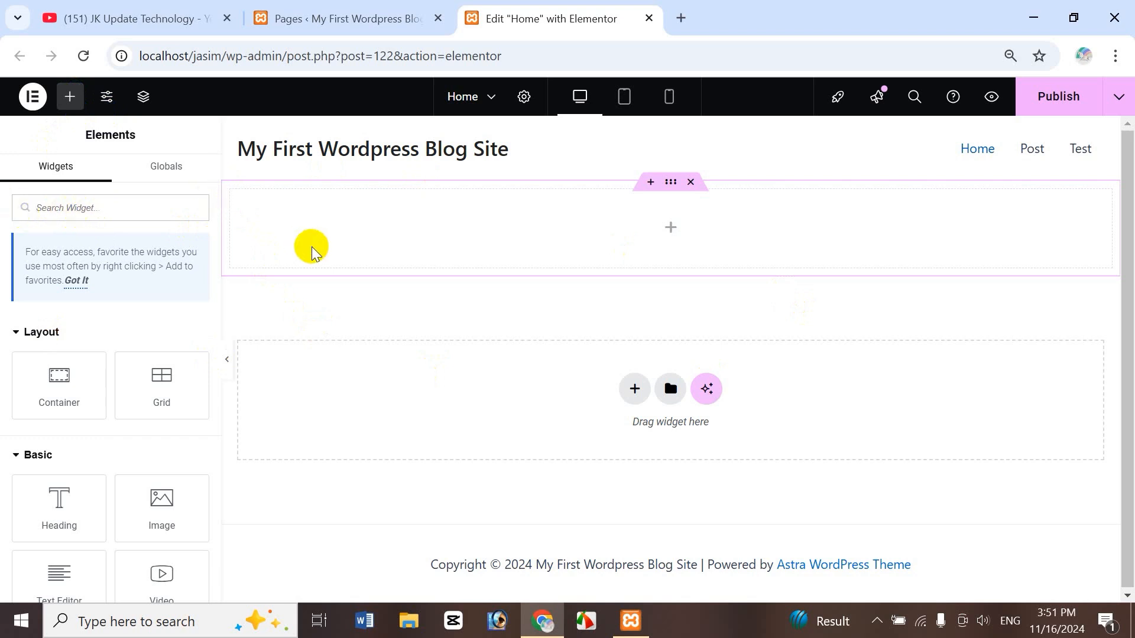
type("menu")
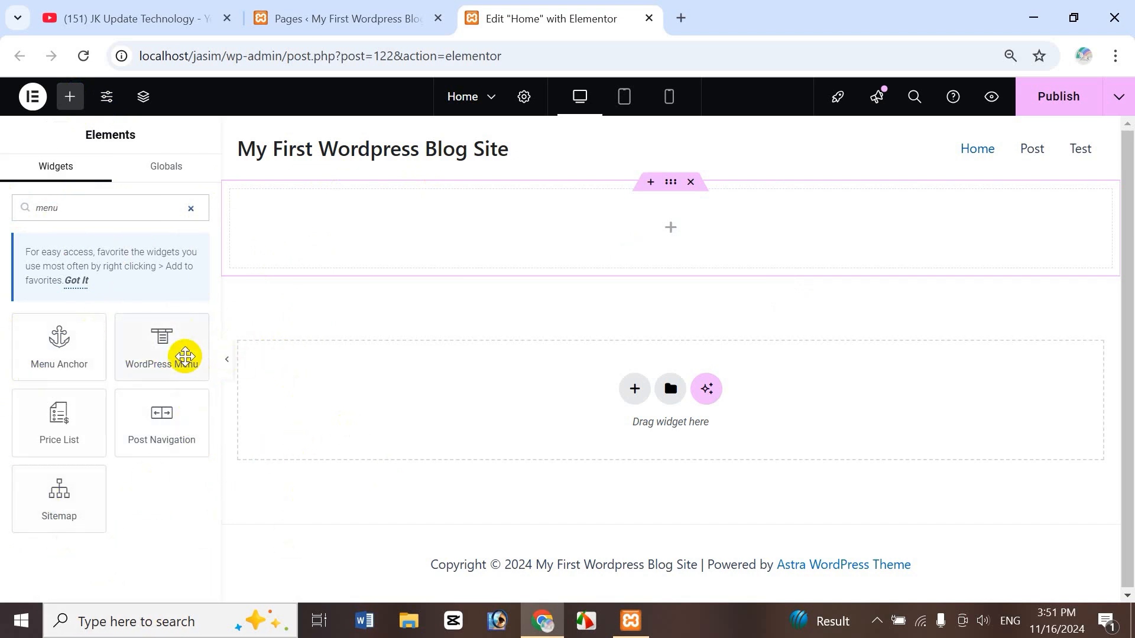
left_click(191, 209)
left_click_drag(218, 178, 210, 289)
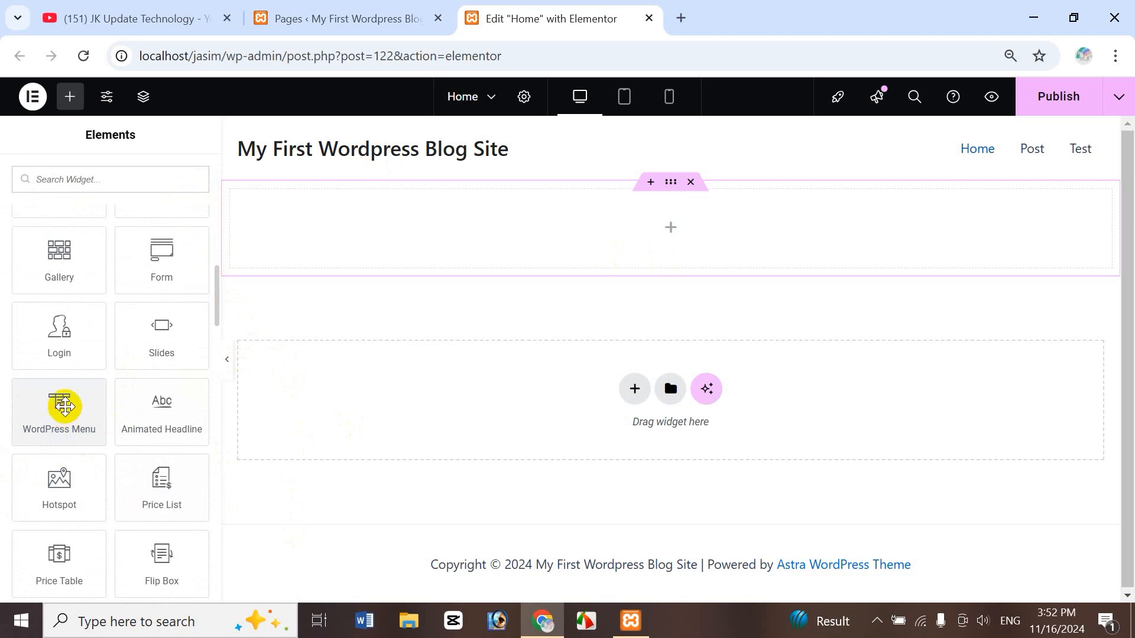
left_click_drag(64, 406, 692, 228)
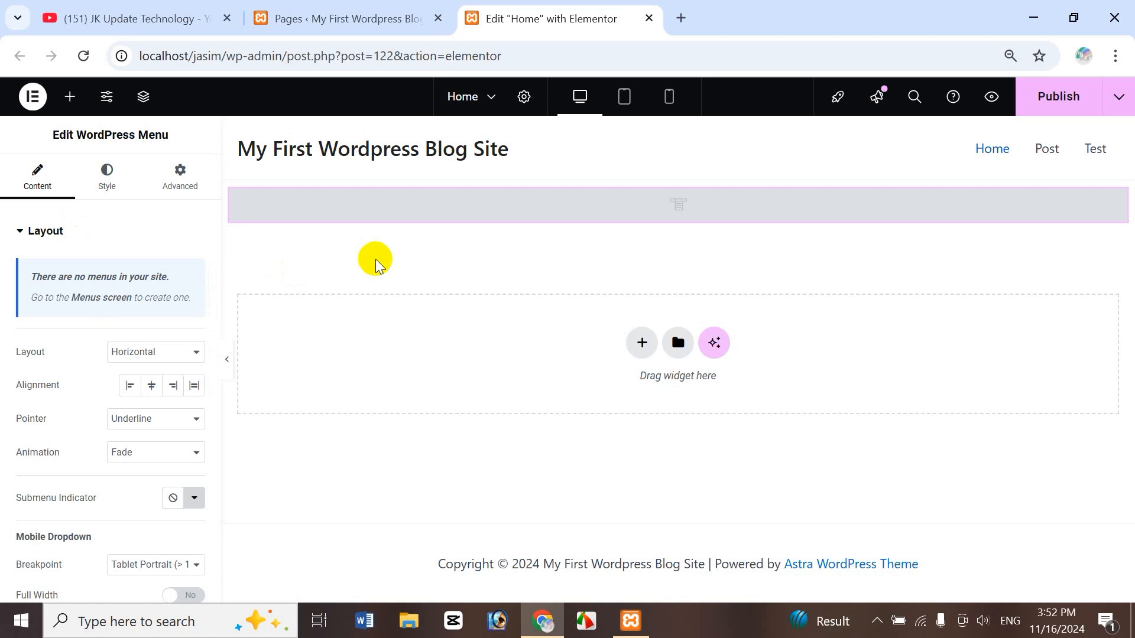
- Return to the WordPress dashboard and open the Themes page under Appearance
left_click(327, 24)
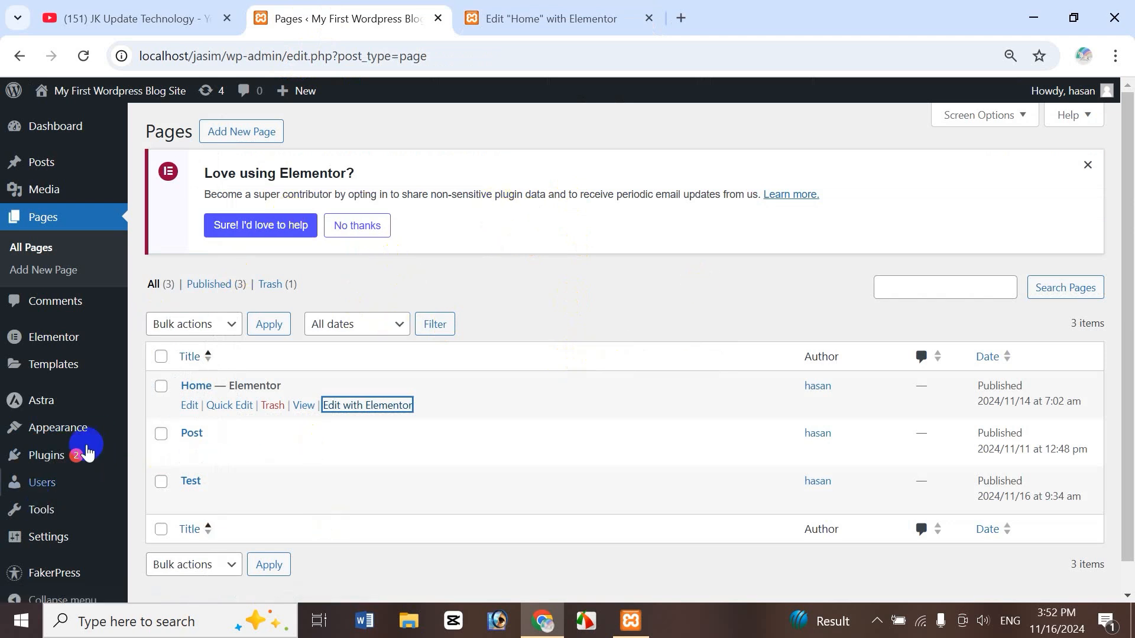
mouse_move(71, 431)
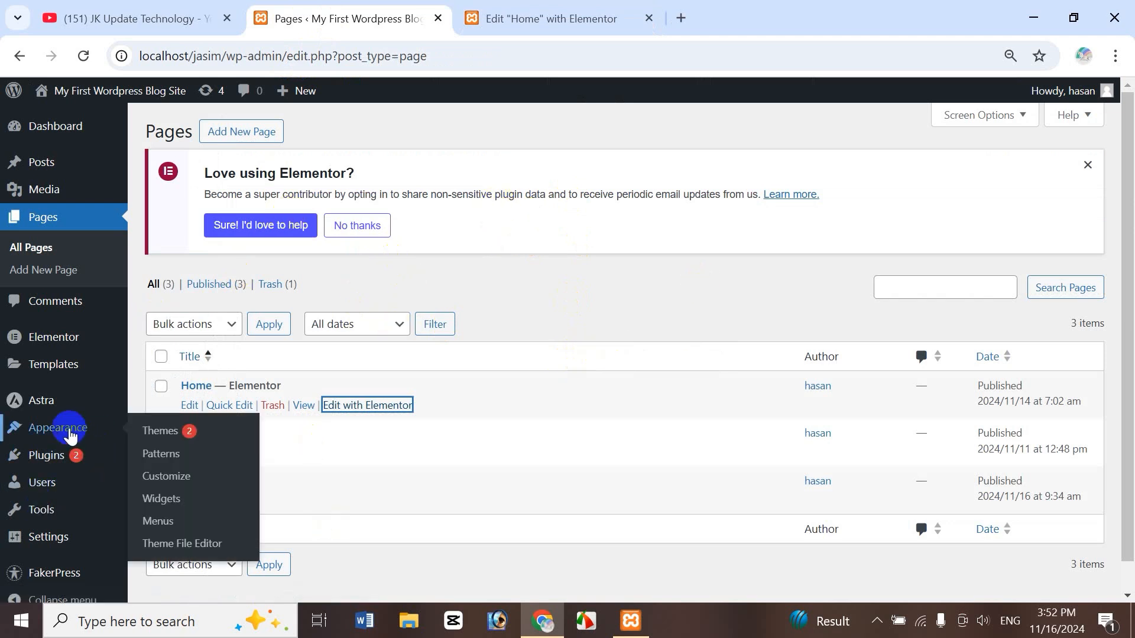
left_click(166, 529)
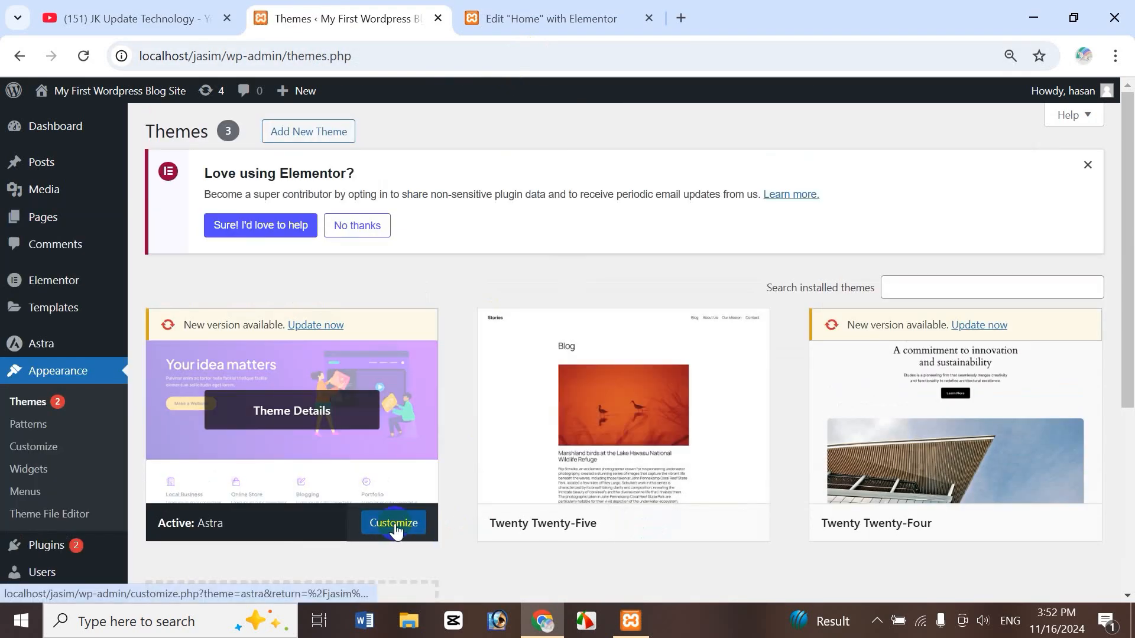
left_click(395, 528)
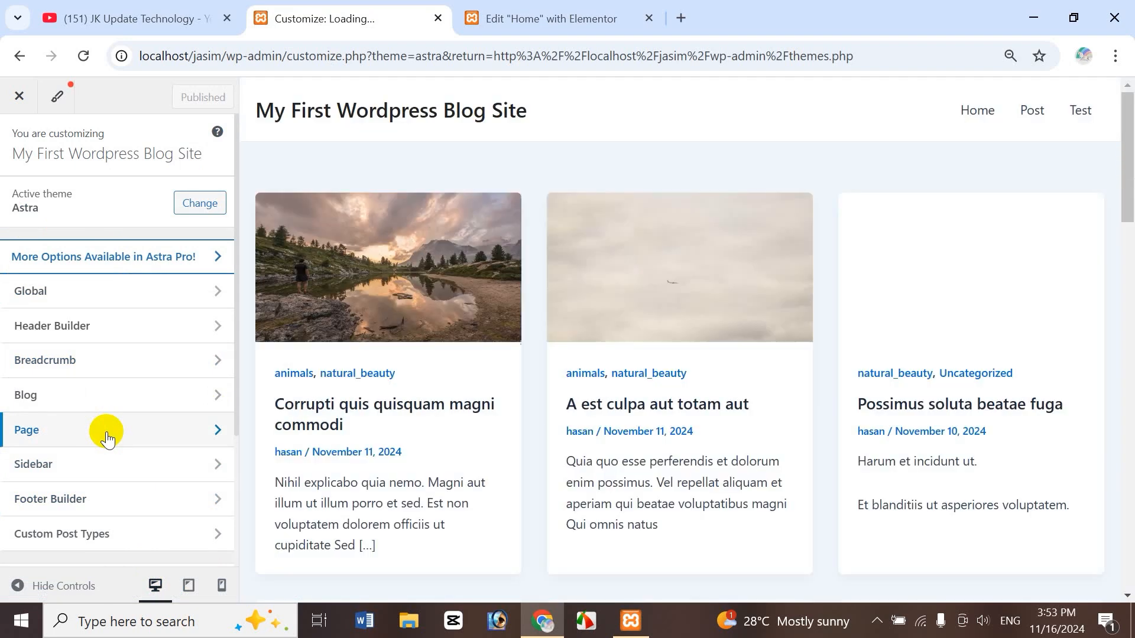
left_click_drag(237, 360, 234, 476)
left_click(33, 447)
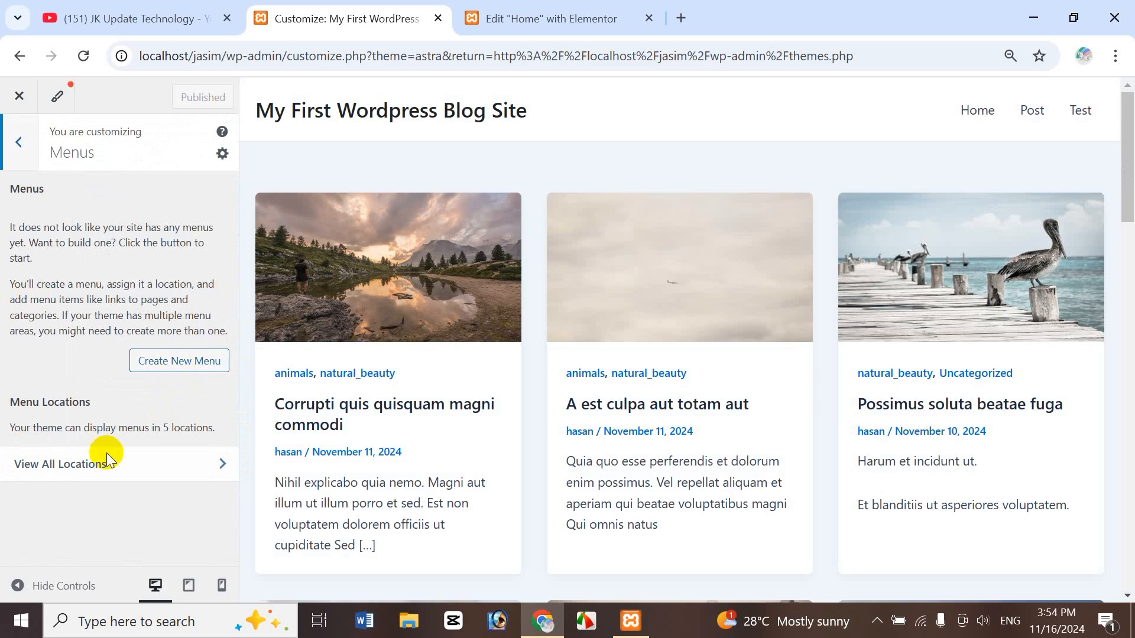
left_click(17, 102)
- Create a menu named Main Menu on the dashboard's Menus page and assign it to the Primary Menu display location
left_click(272, 297)
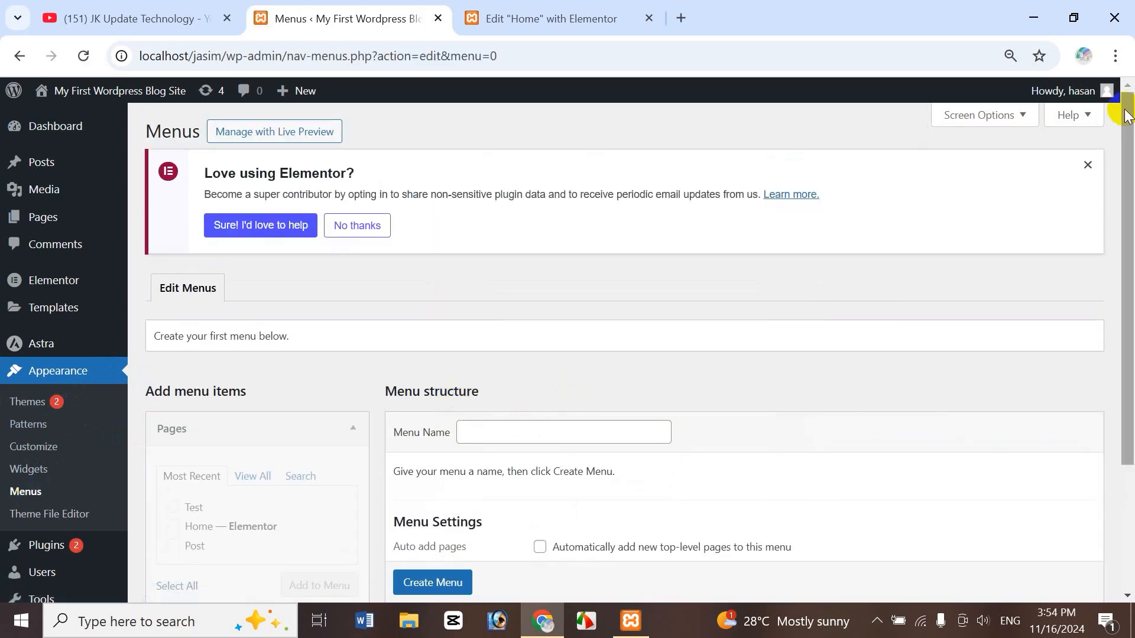
scroll(1130, 211, "down", 2)
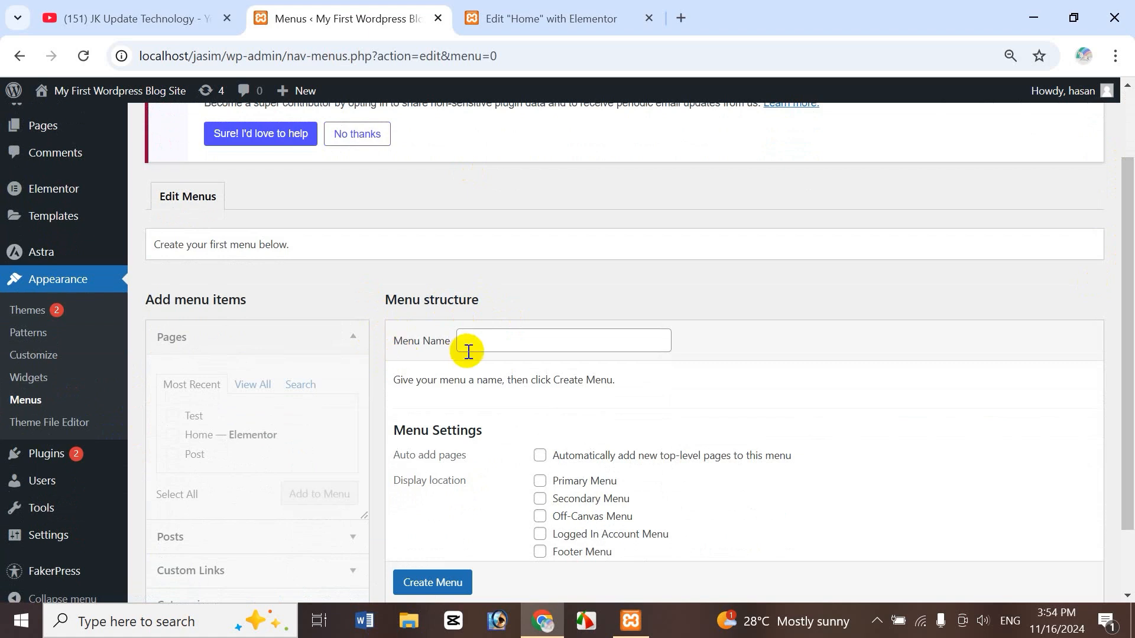
left_click(486, 345)
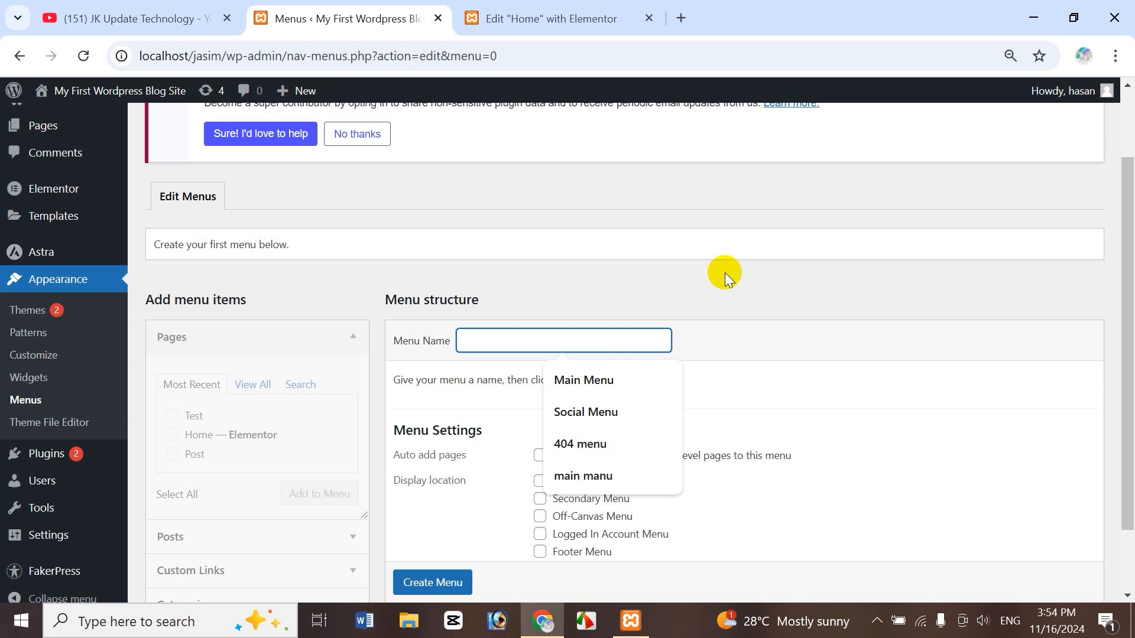
type("main ")
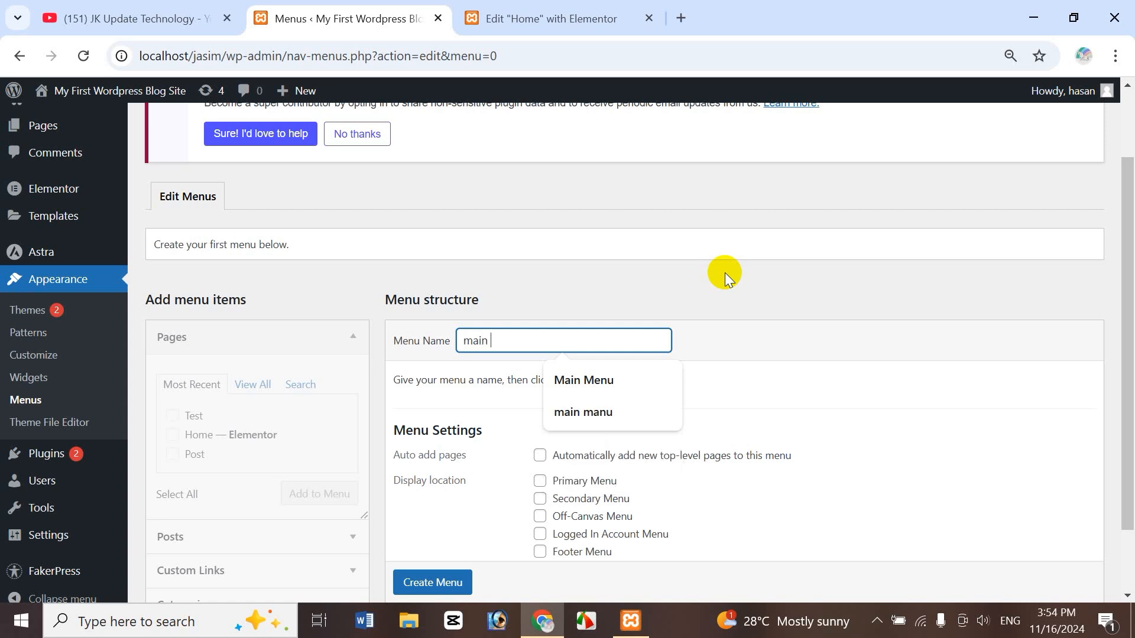
type("menu")
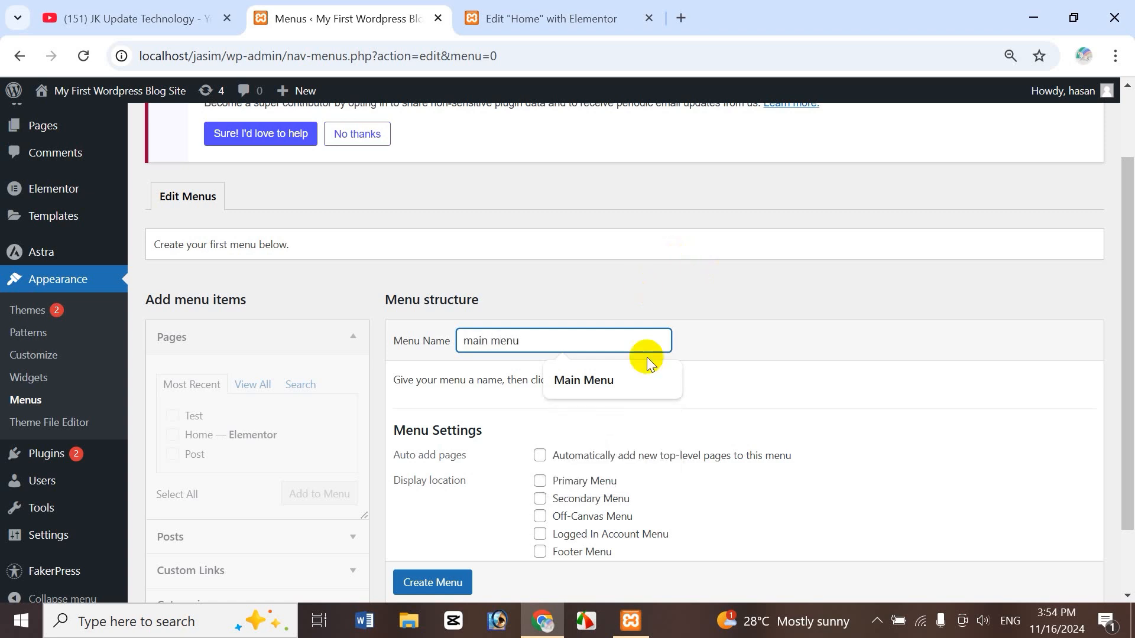
left_click(616, 378)
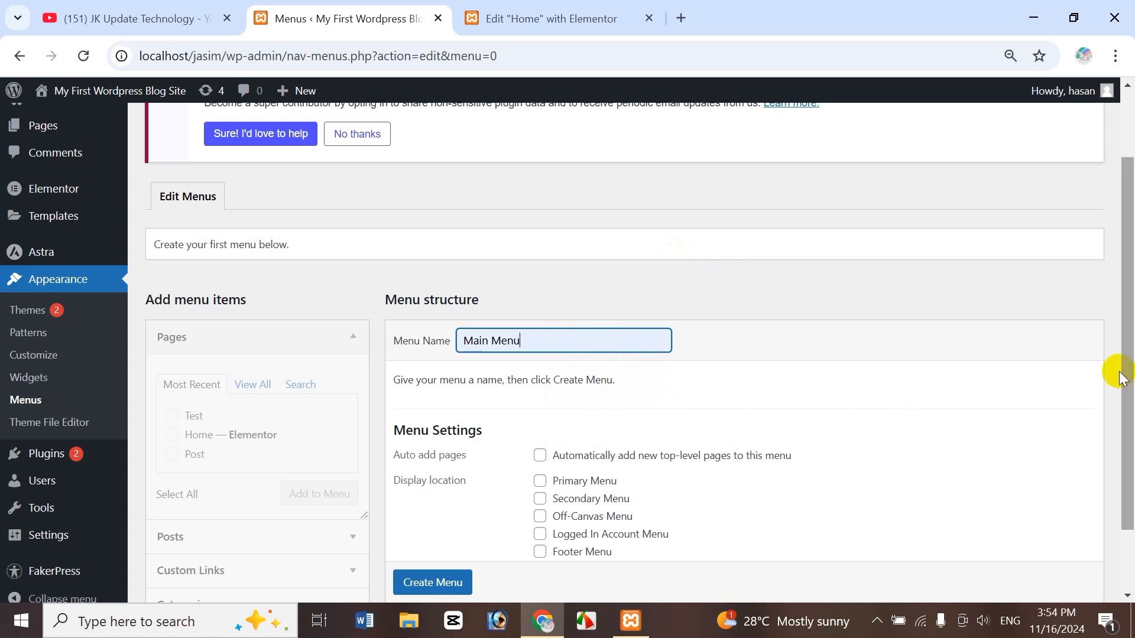
left_click_drag(1126, 361, 1126, 400)
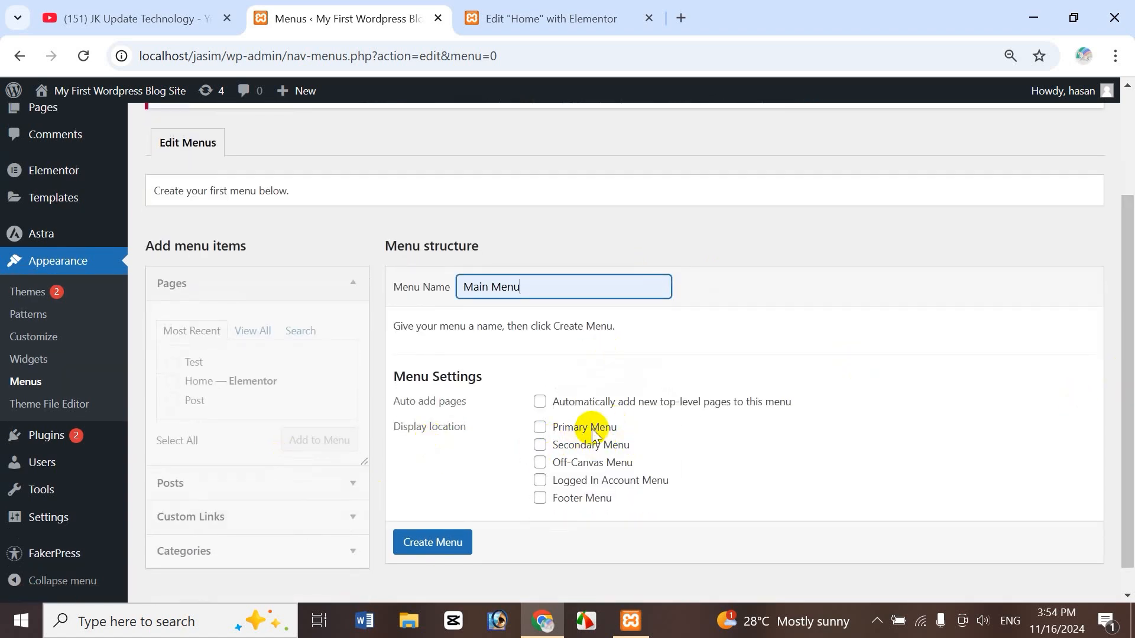
left_click(551, 429)
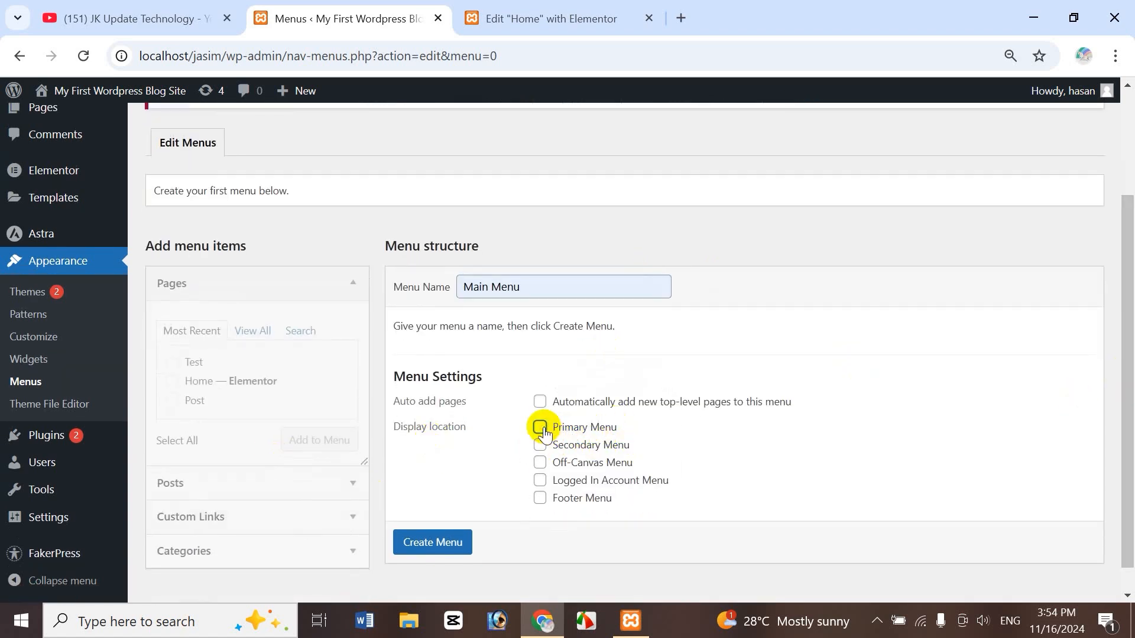
left_click(435, 540)
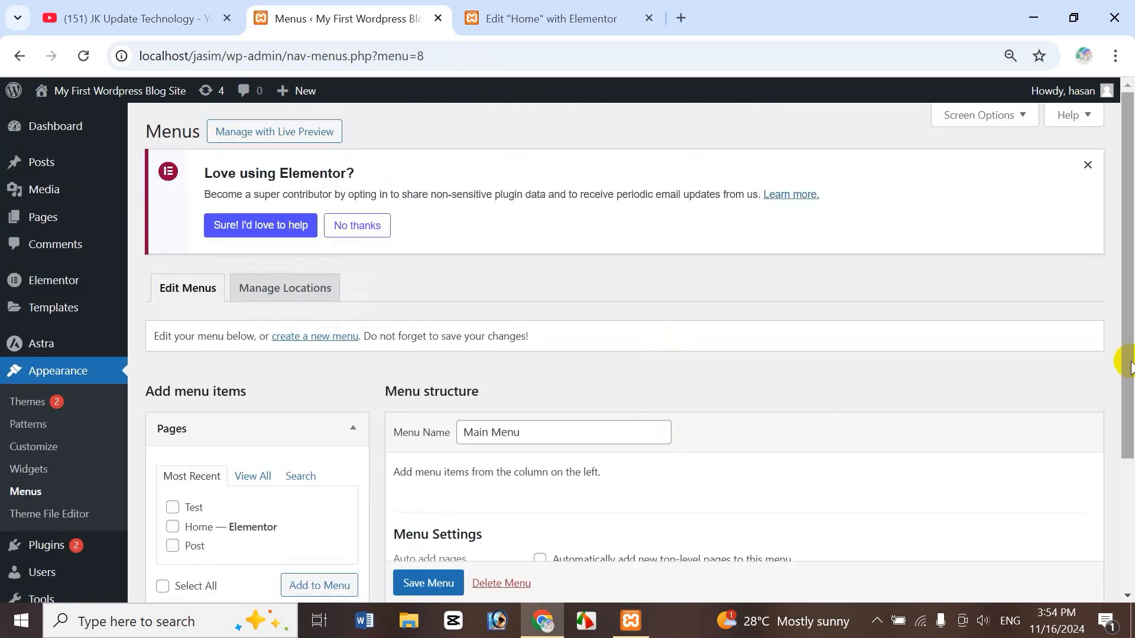
- Add the Test, Home and Post pages to Main Menu and save the menu
left_click_drag(1121, 355, 1121, 434)
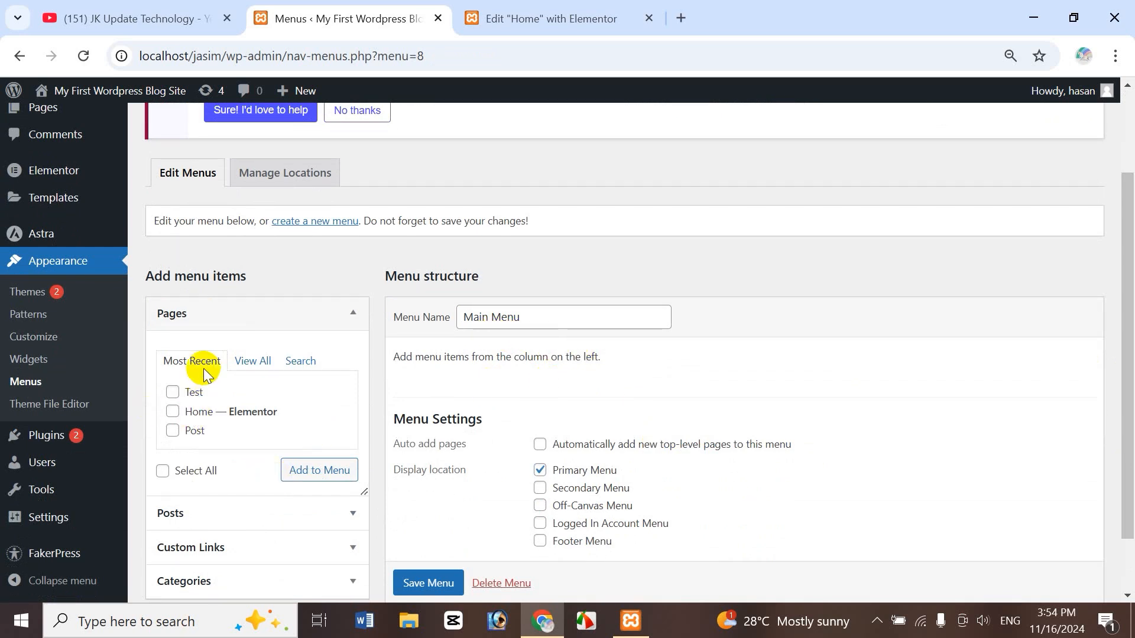
left_click(253, 360)
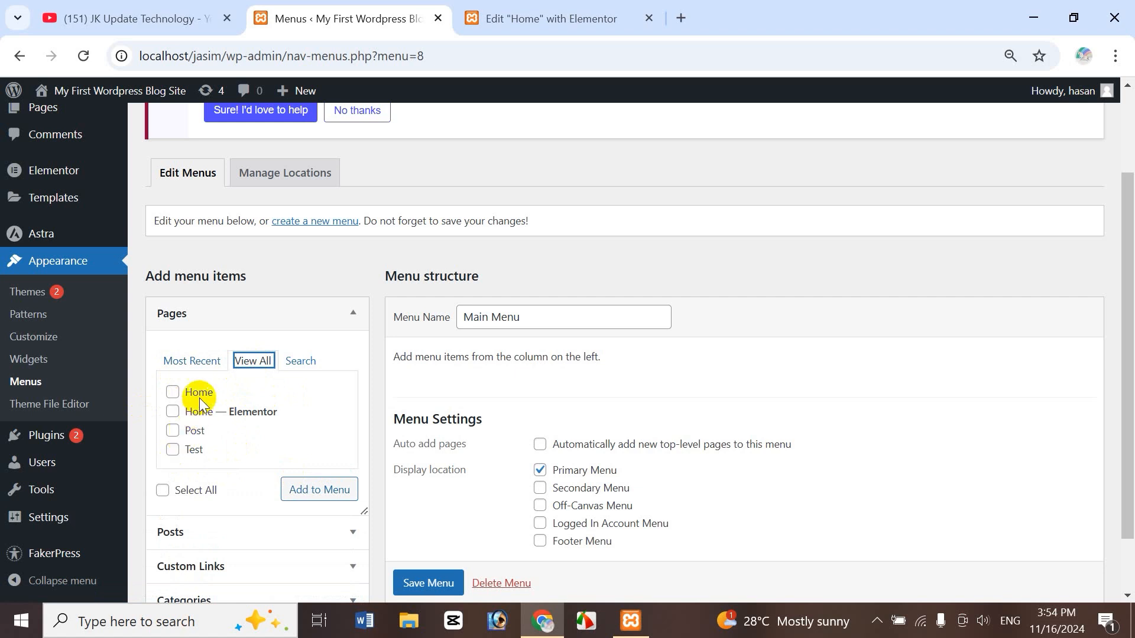
left_click(192, 361)
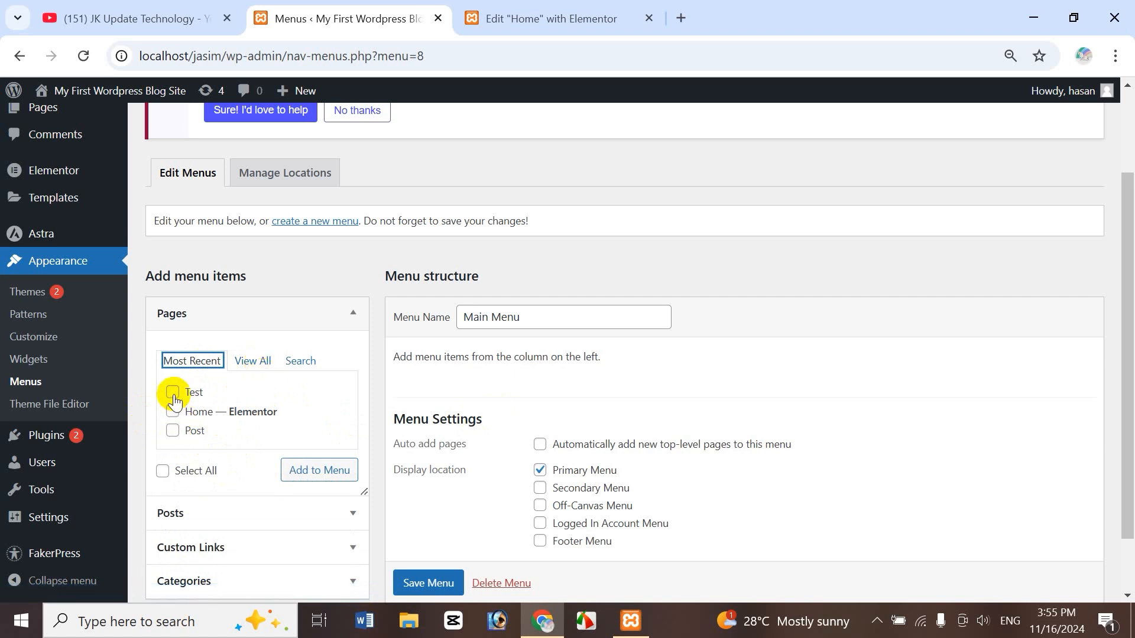
left_click(164, 476)
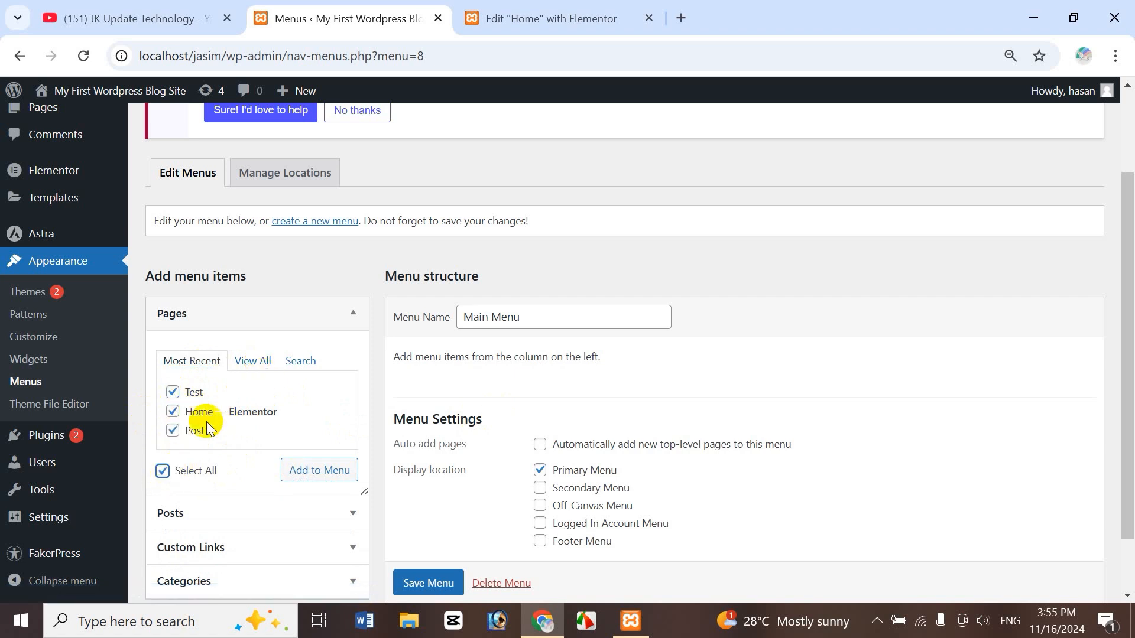
left_click(312, 467)
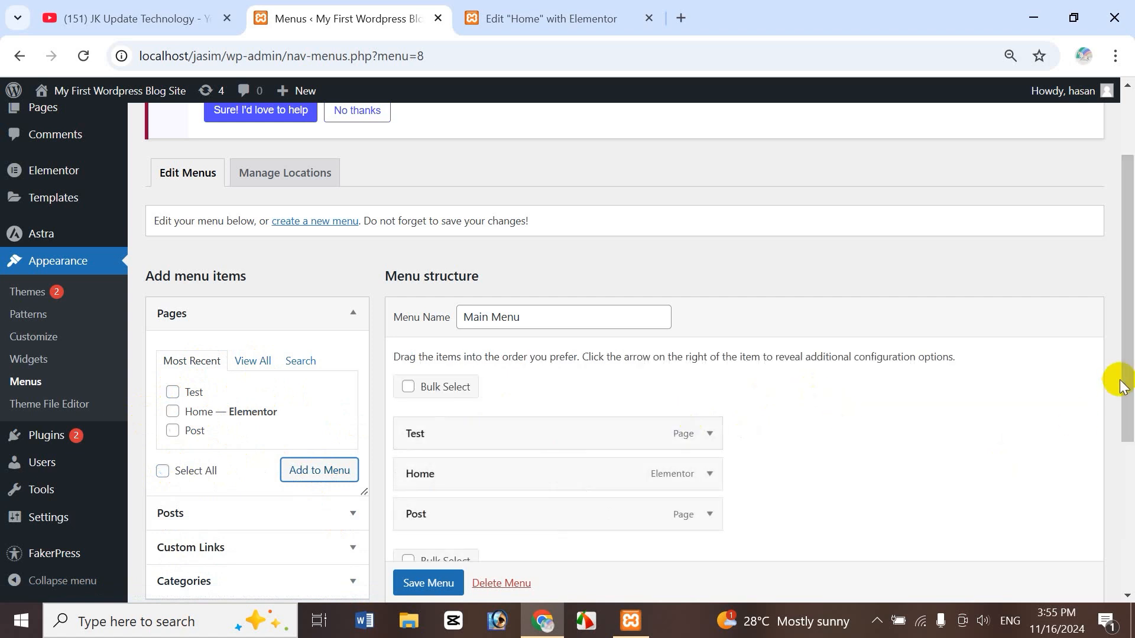
left_click_drag(1123, 379, 1122, 418)
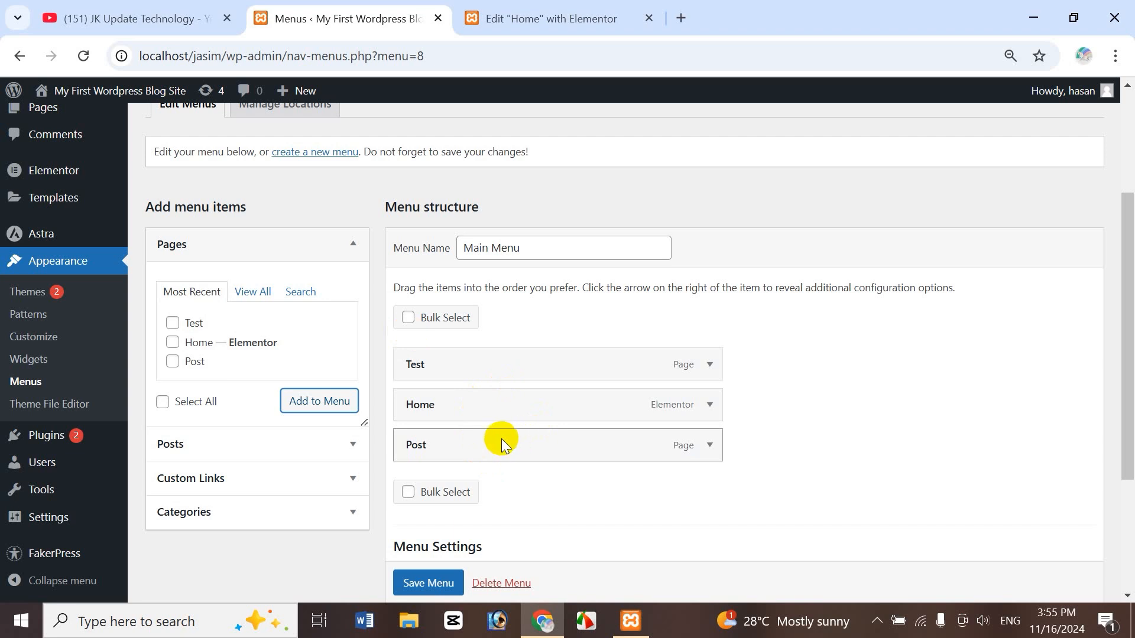
left_click_drag(1123, 452, 1123, 466)
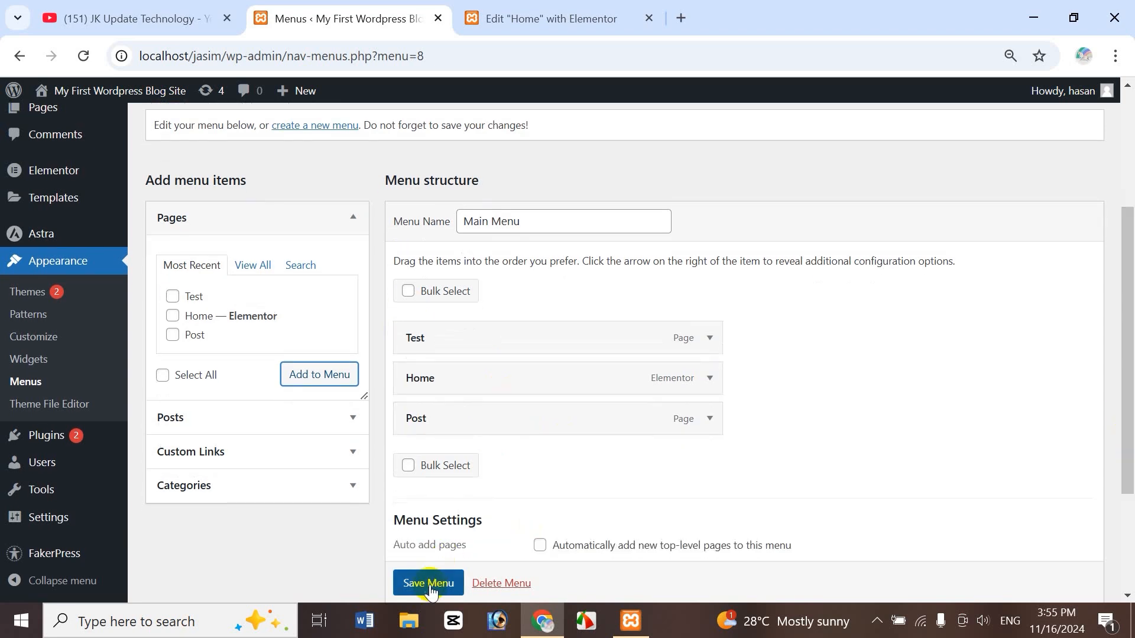
left_click(428, 584)
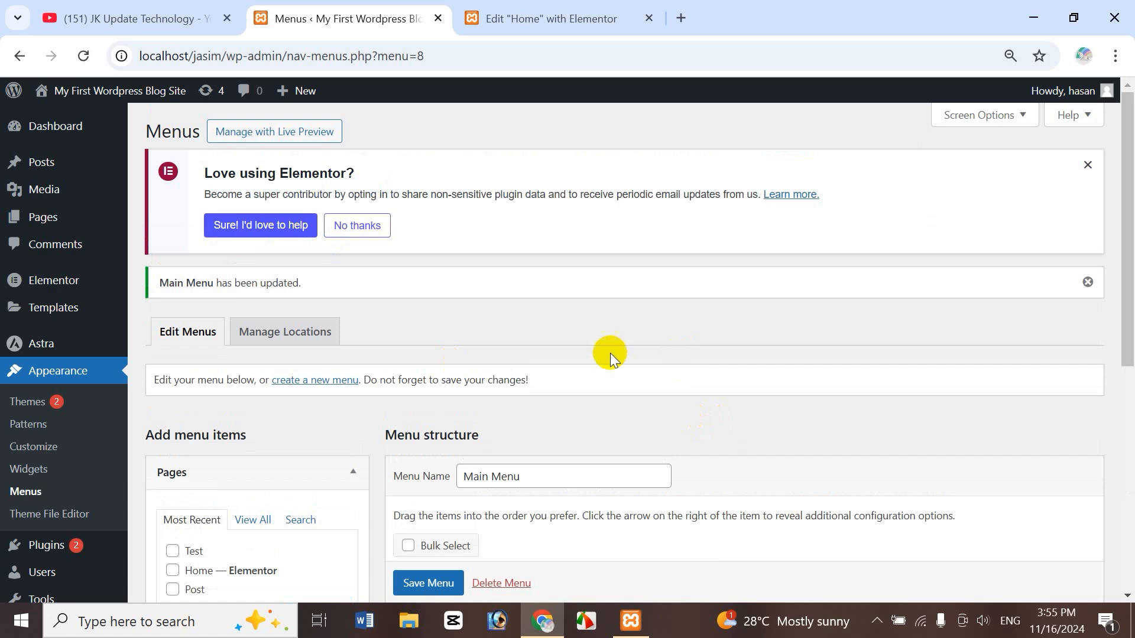
- Return to the Home page in Elementor and add a second column-direction Flexbox container below the WordPress Menu widget
left_click(565, 22)
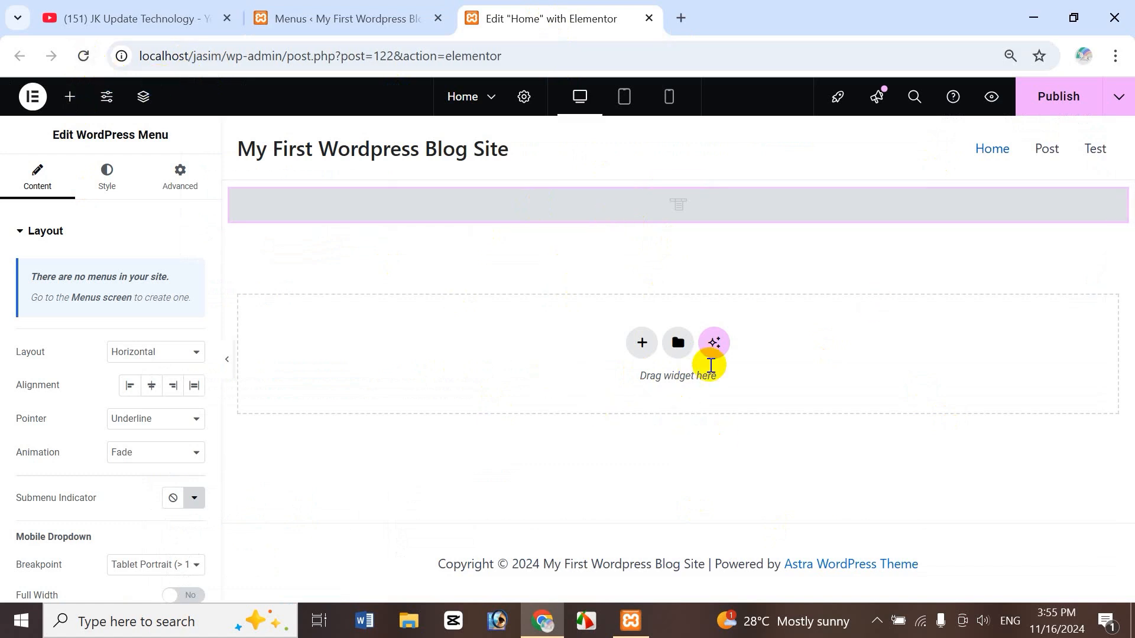
left_click(637, 346)
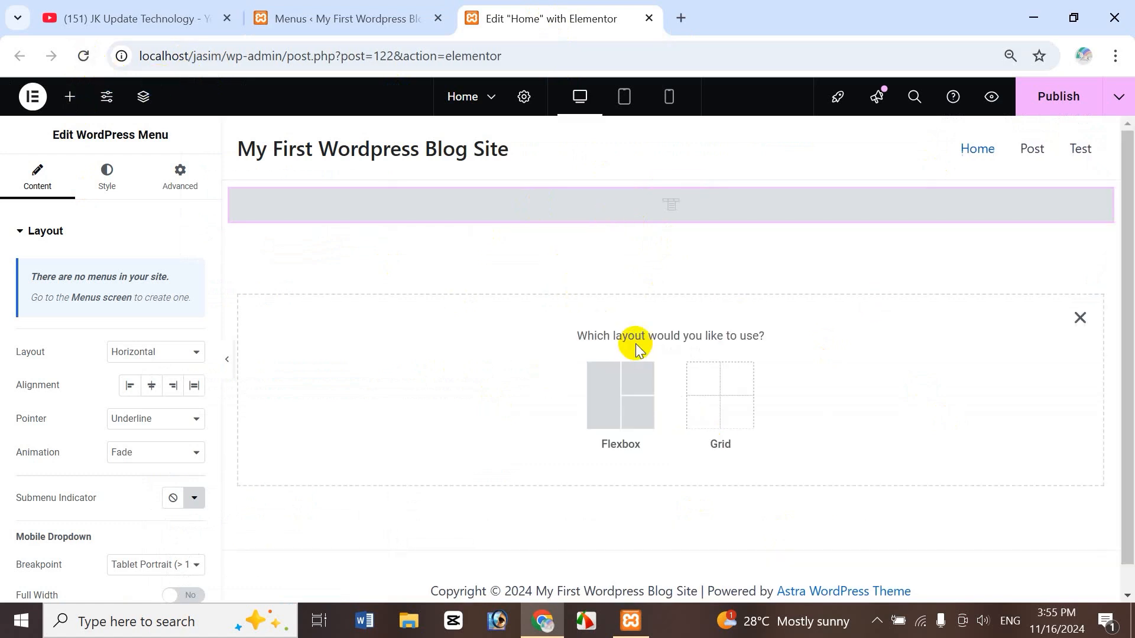
left_click(609, 404)
left_click(448, 379)
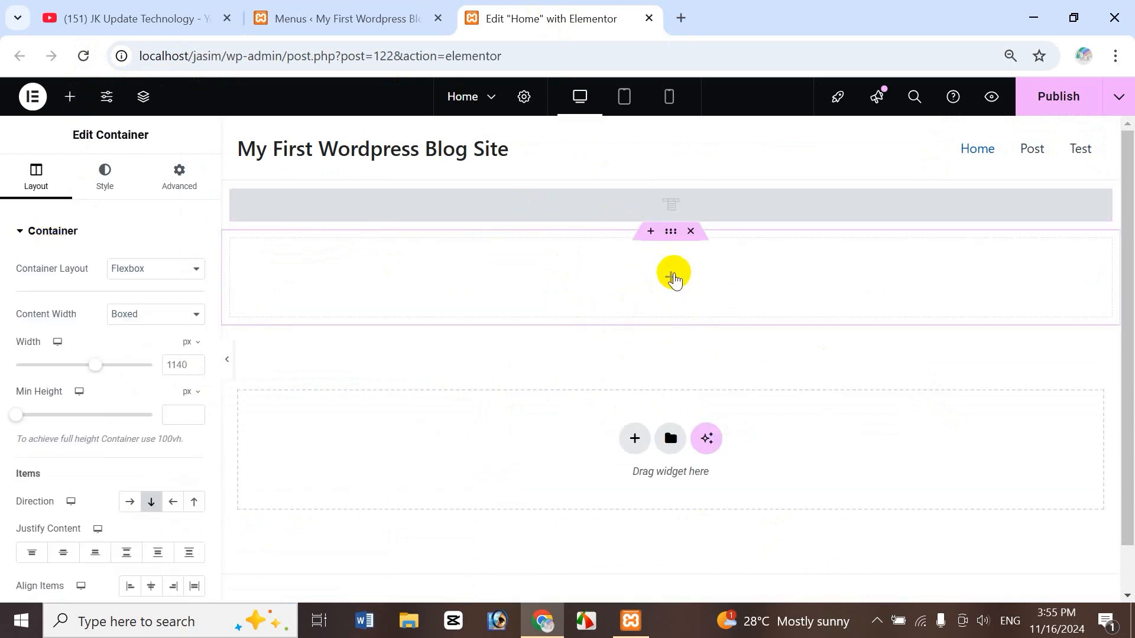
- Add a WordPress Menu widget to the empty second container and compare it with Main Menu on the dashboard's Menus page
left_click(670, 277)
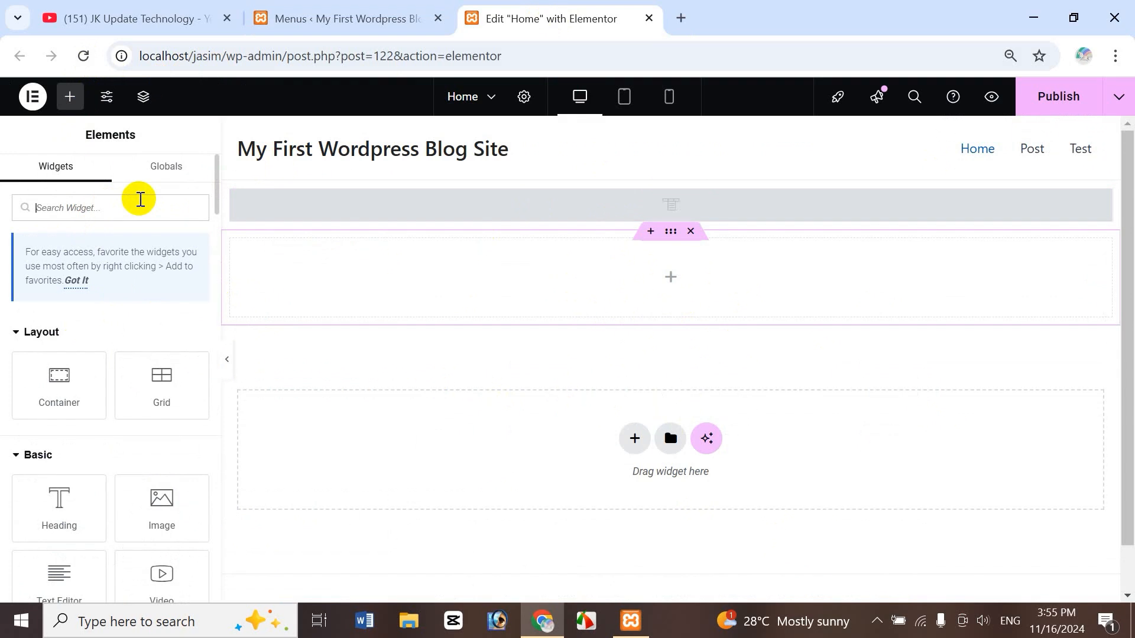
type("menu")
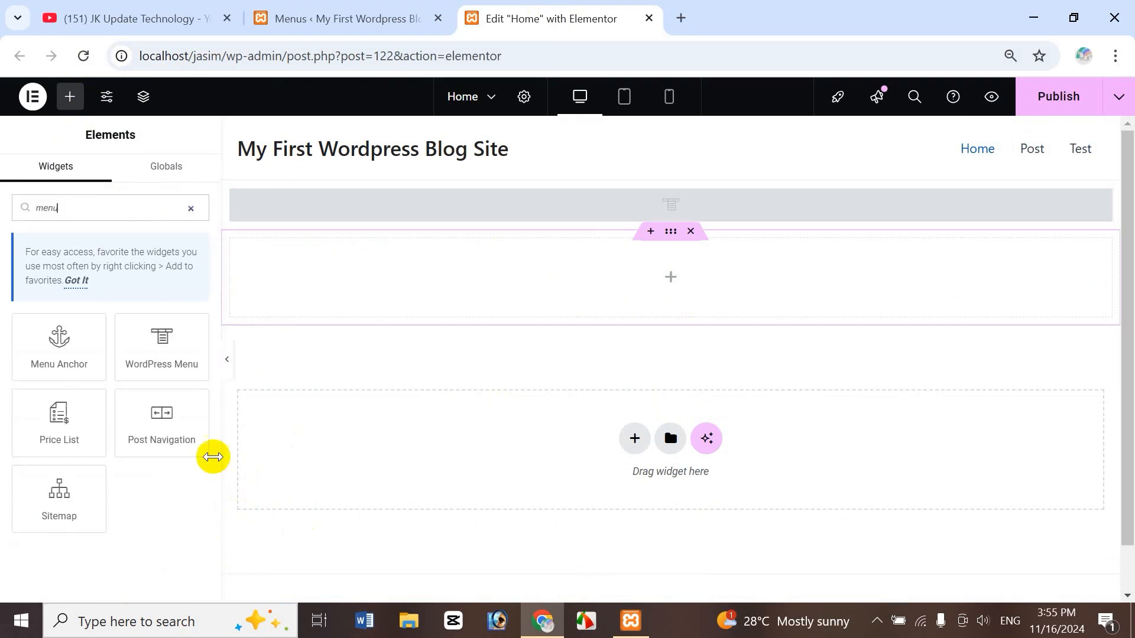
left_click_drag(164, 349, 655, 285)
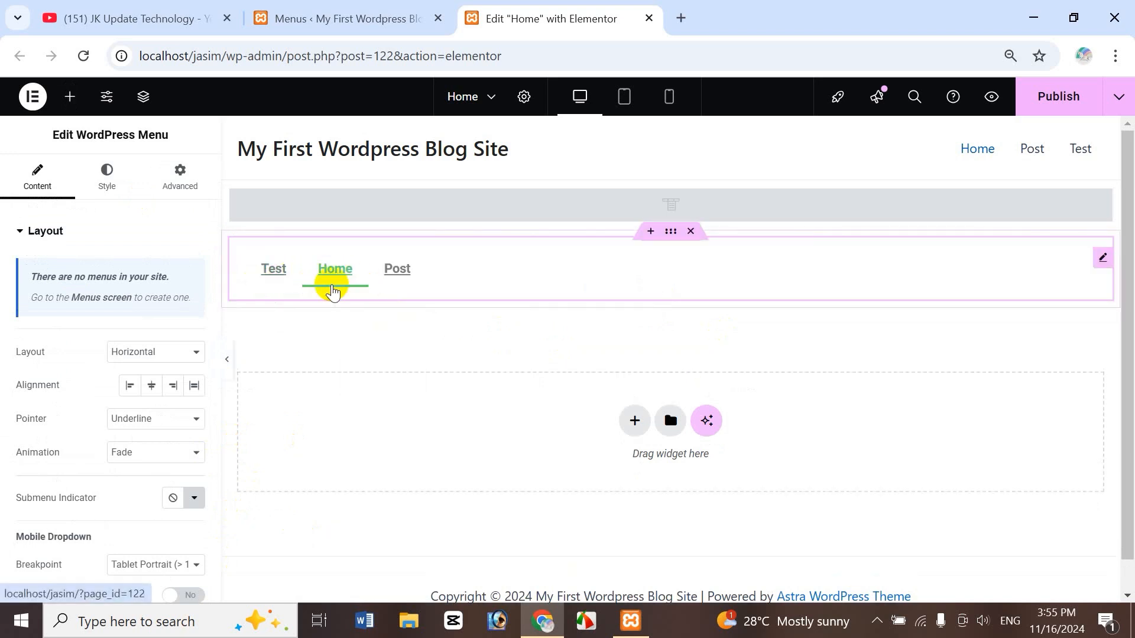
left_click(348, 17)
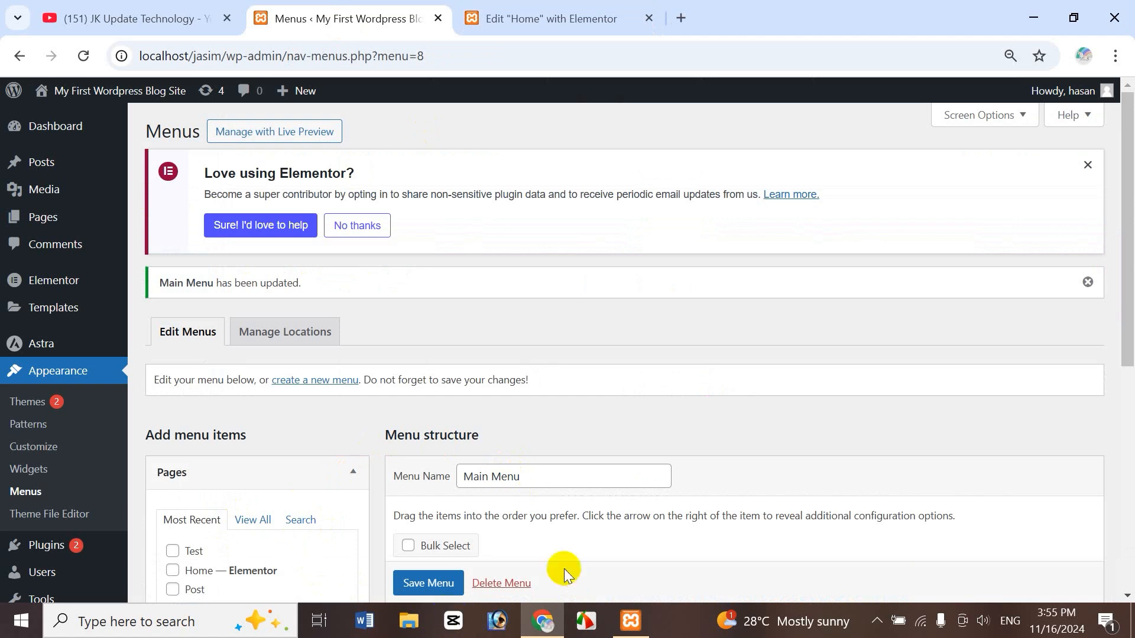
left_click(535, 21)
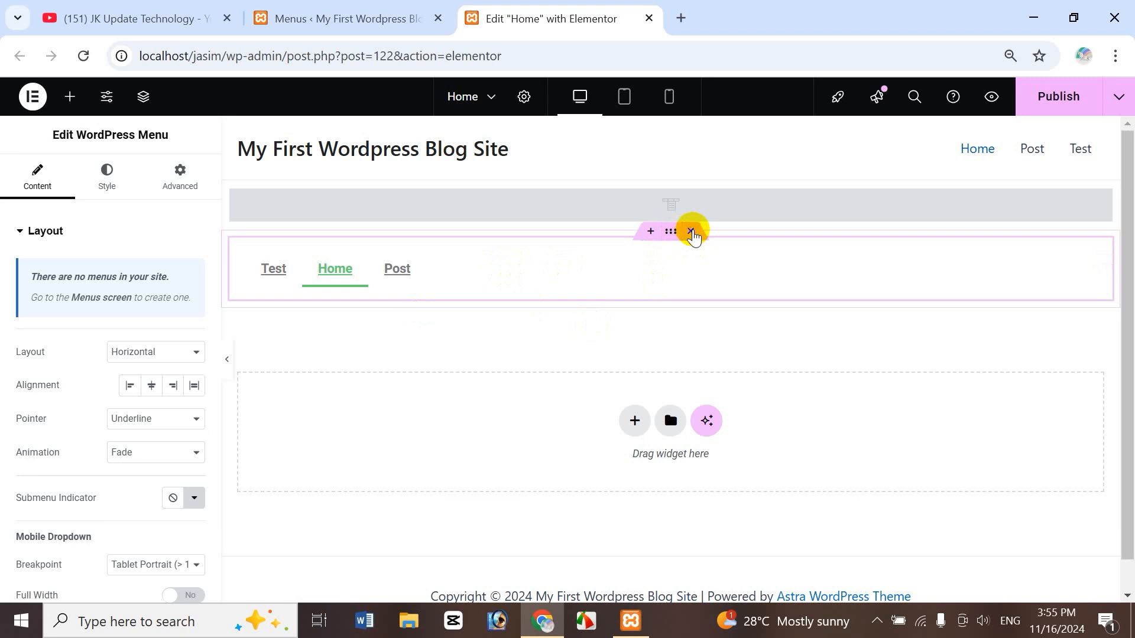
- Delete the second container from the Home page and reload the Elementor editor
left_click(691, 231)
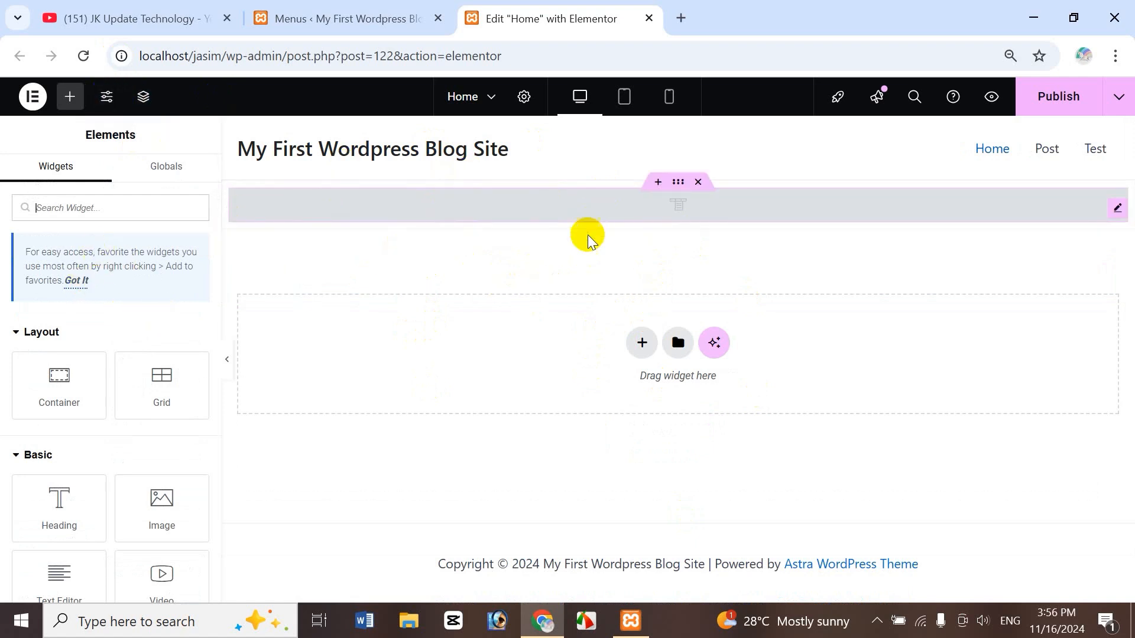
left_click(83, 56)
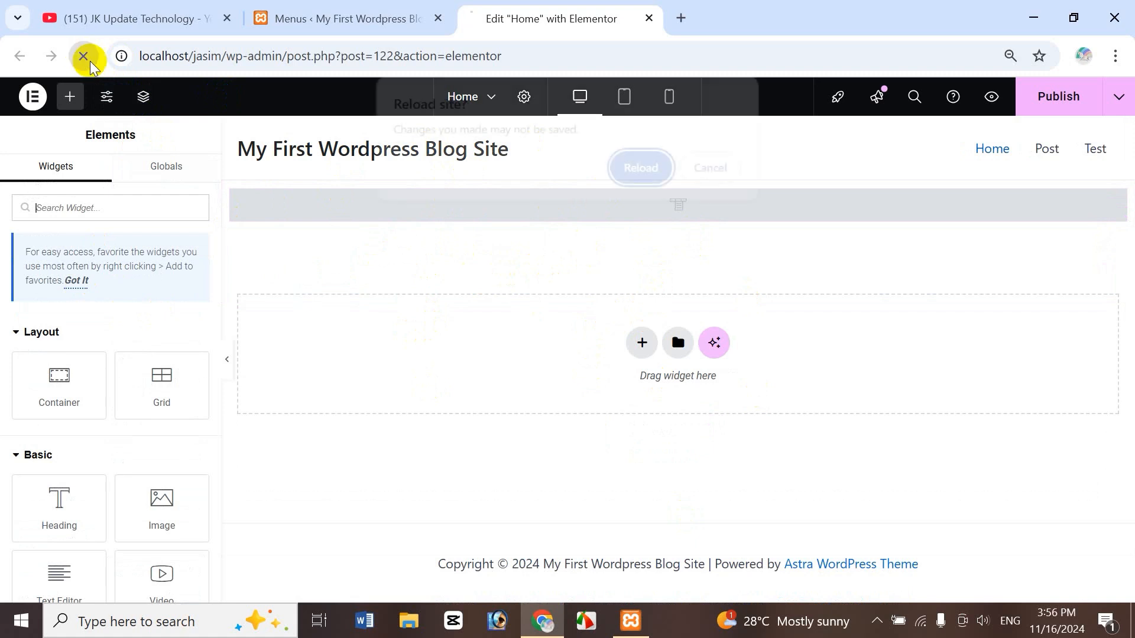
left_click(644, 168)
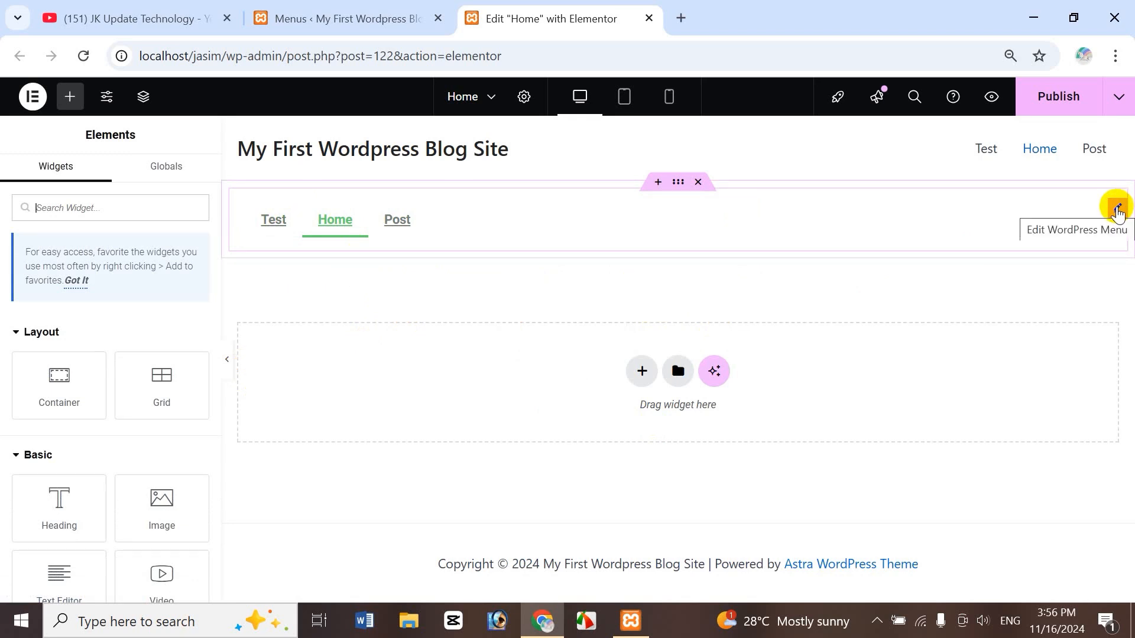
- Open the remaining WordPress Menu widget's settings and choose Main Menu as its menu
left_click(1117, 210)
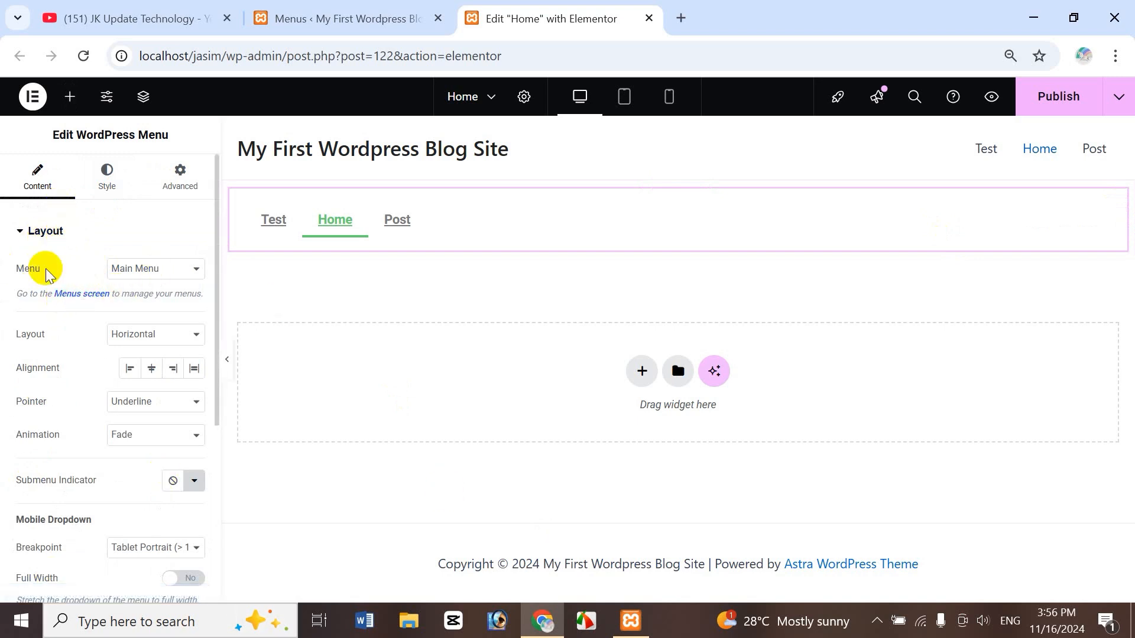
left_click(172, 277)
left_click(155, 293)
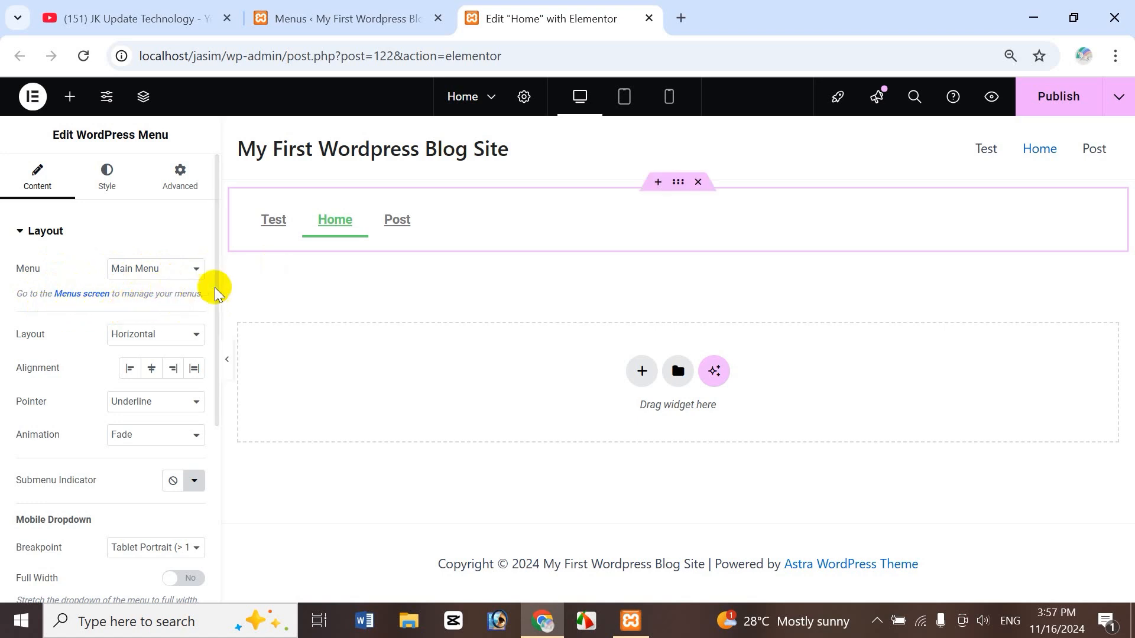
- Review Main Menu's items on the Menus page, also through the widget's Menus screen link, and return to the Elementor editor
left_click(346, 22)
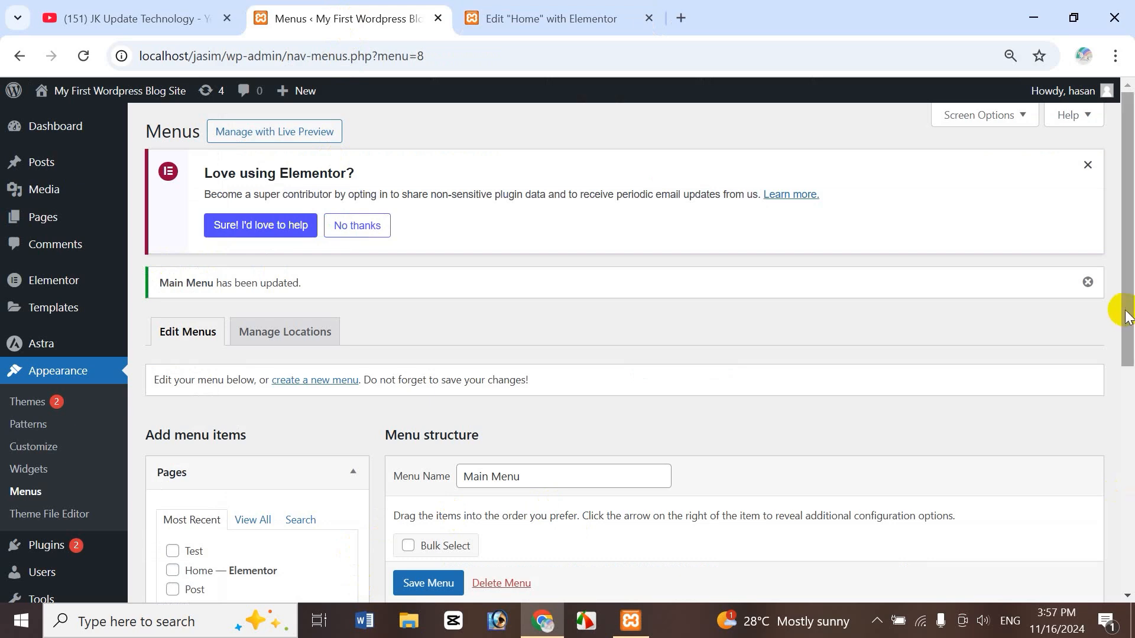
scroll(1122, 304, "down", 2)
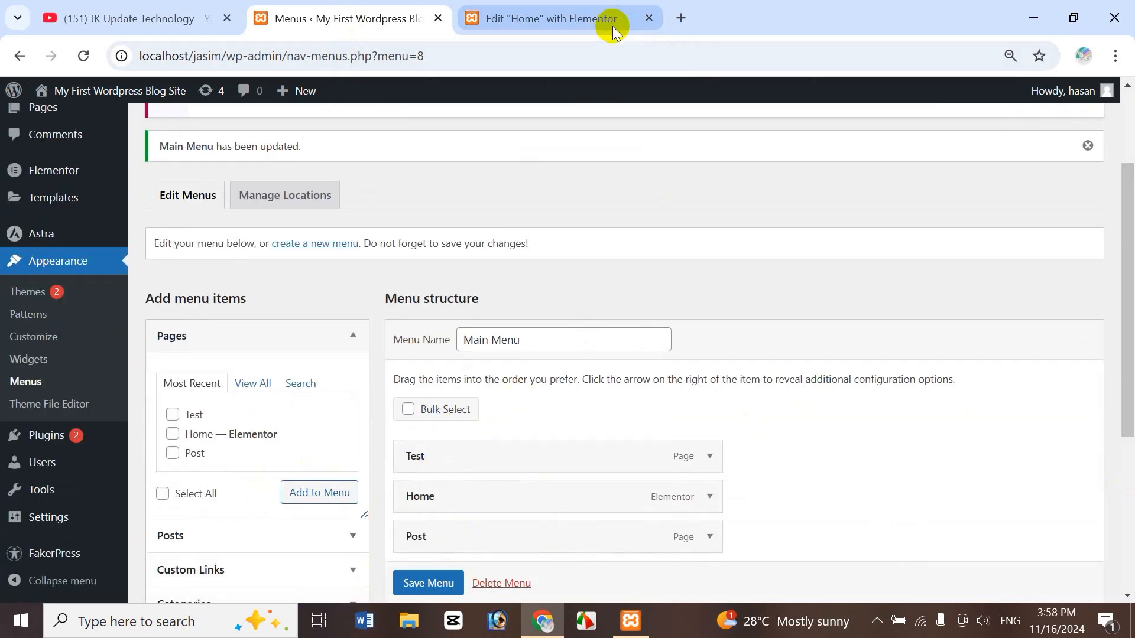
left_click(532, 18)
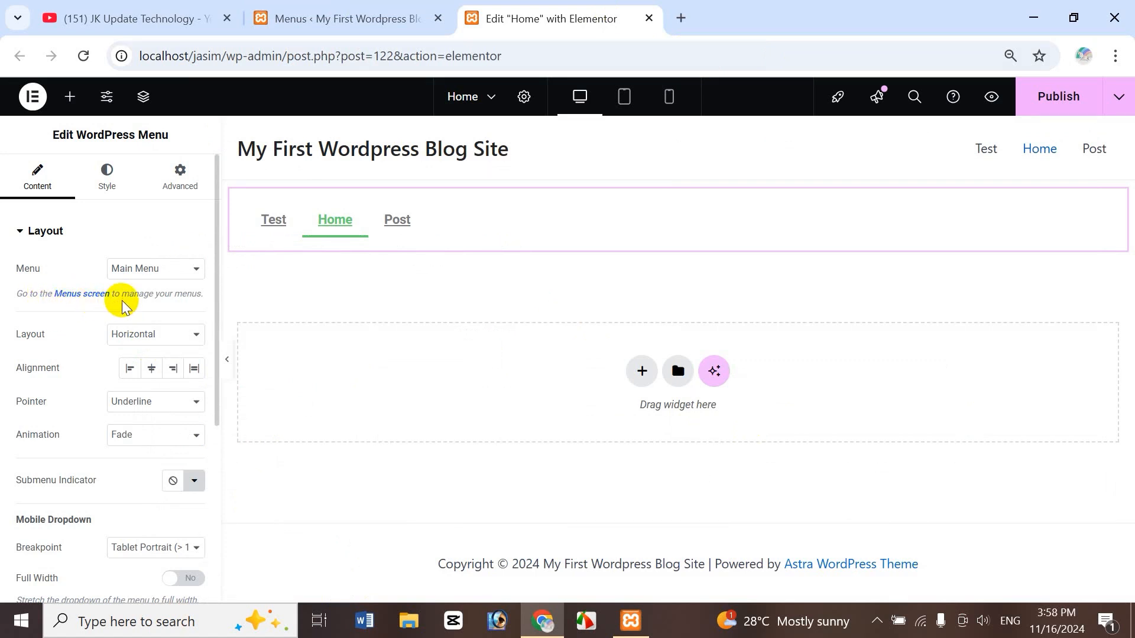
left_click(86, 295)
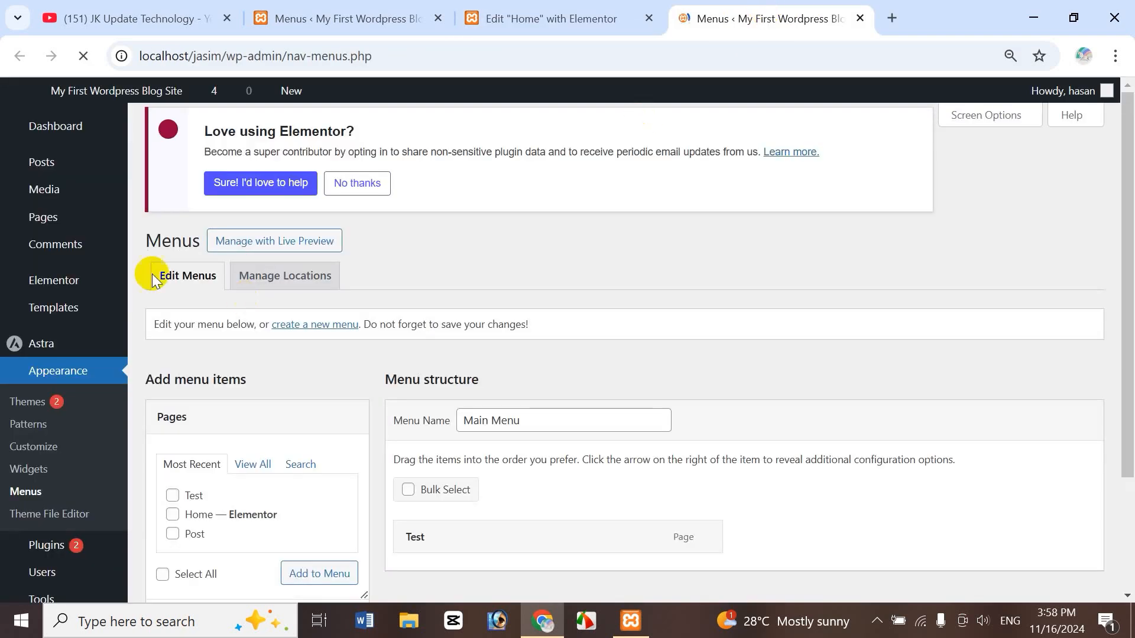
left_click_drag(1123, 304, 1130, 422)
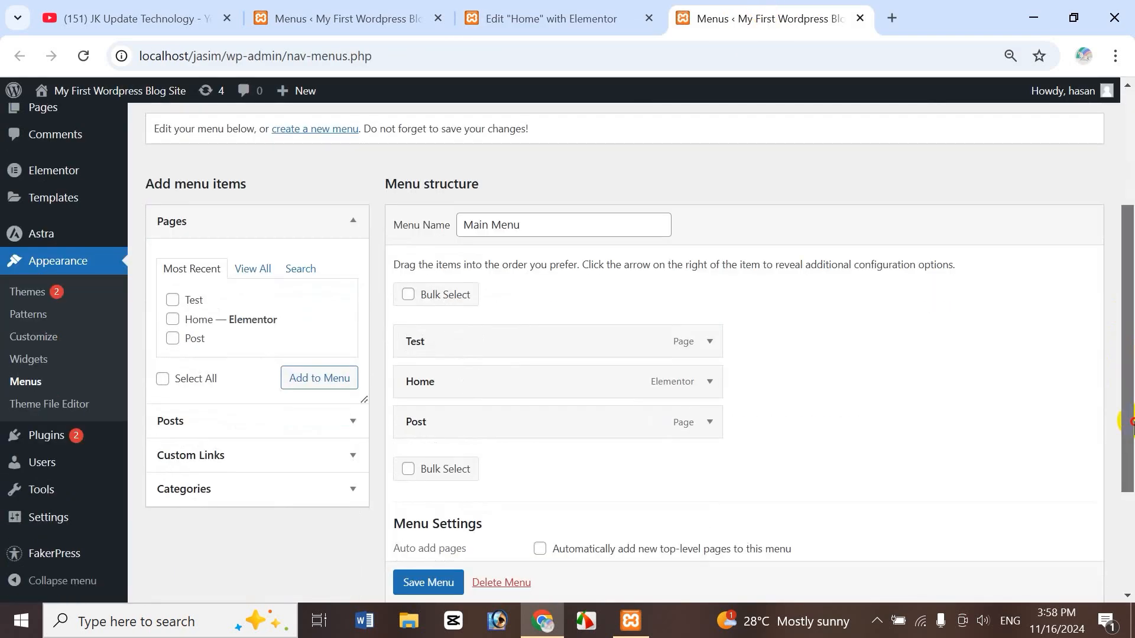
left_click_drag(1130, 366, 1130, 296)
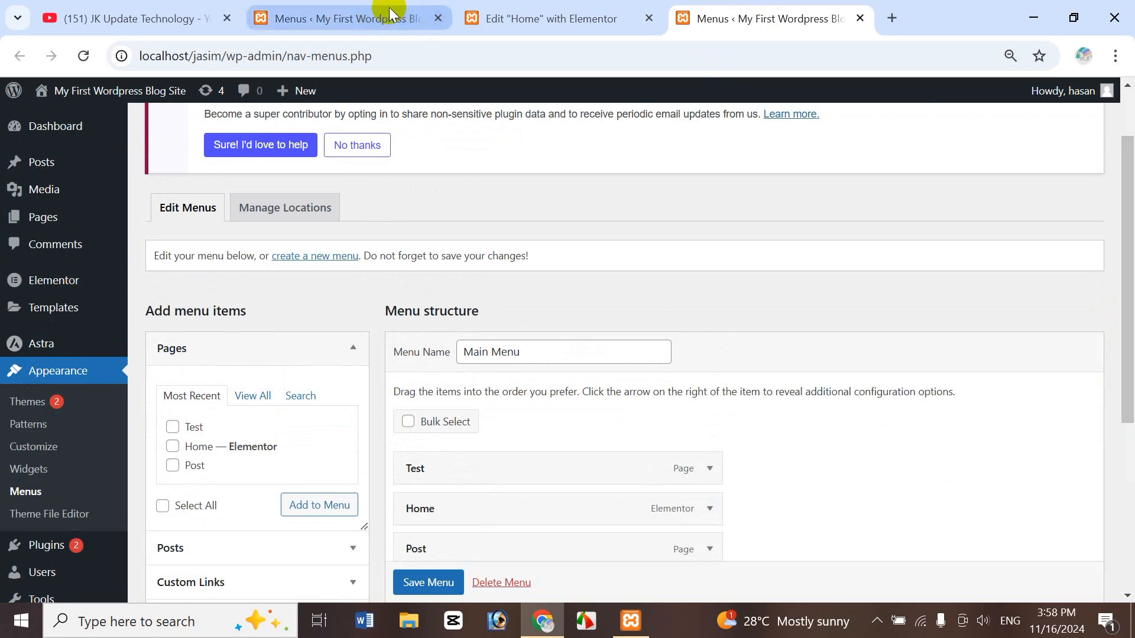
left_click(860, 18)
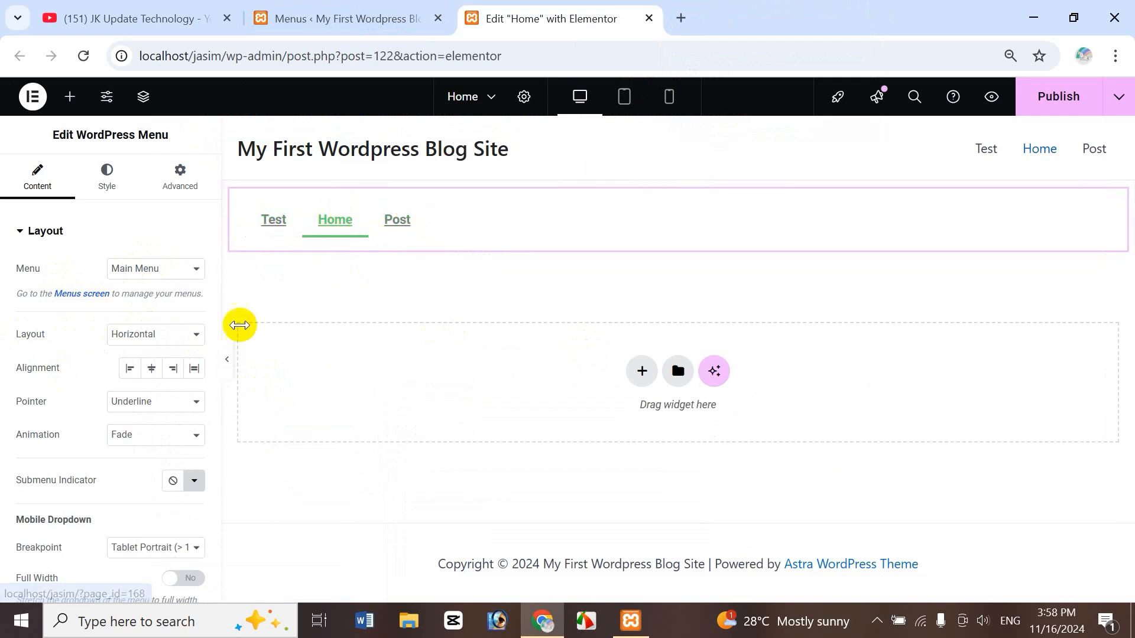
- Try the Vertical and Dropdown layouts for the menu, expand the dropdown, and restore the Horizontal layout
left_click(164, 343)
left_click(150, 382)
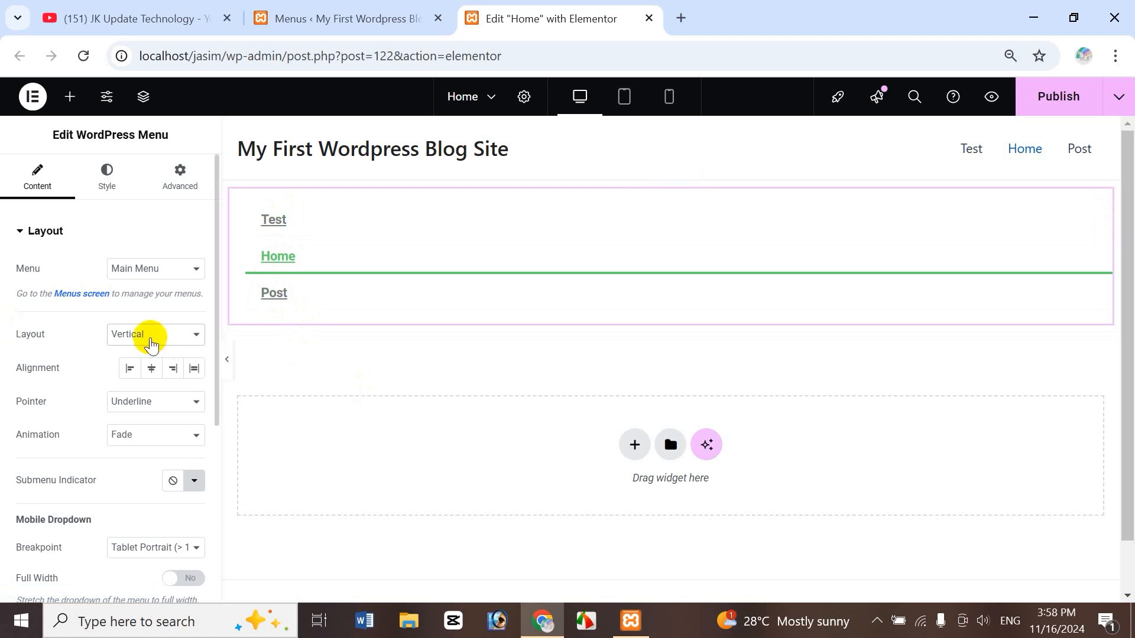
left_click(151, 337)
left_click(166, 407)
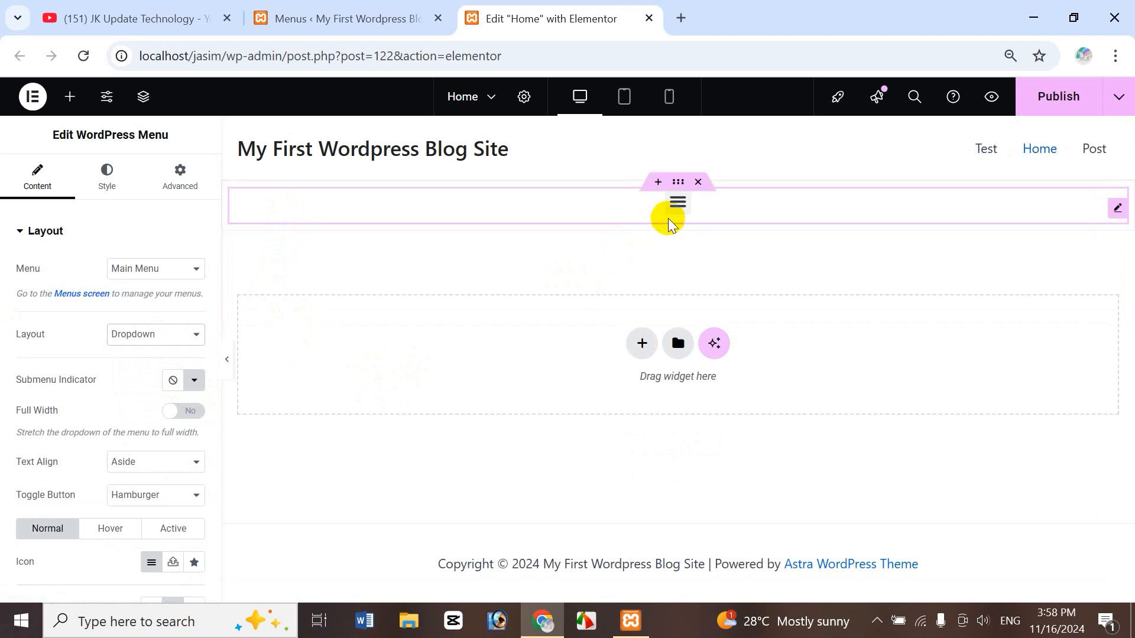
left_click(678, 207)
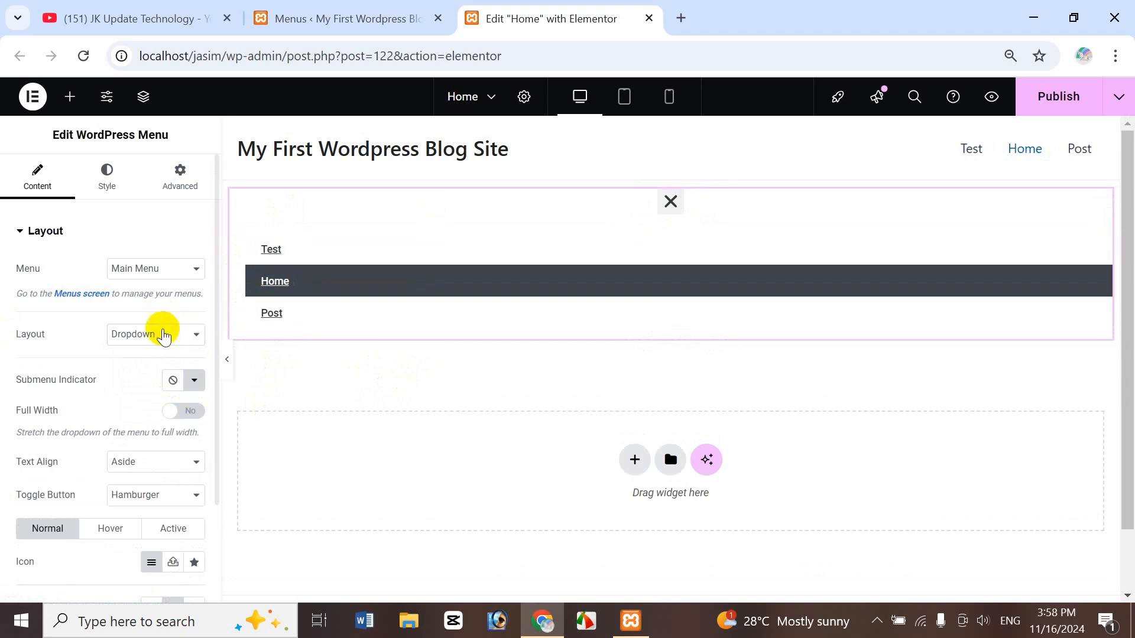
left_click(157, 333)
left_click(168, 356)
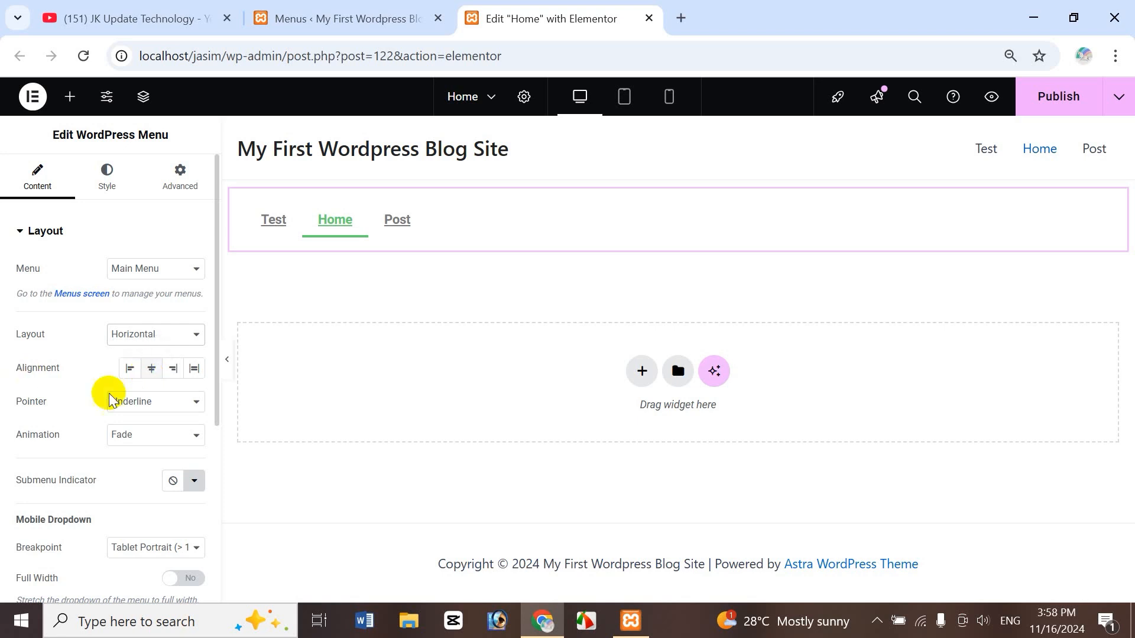
- Try the Center, End and Start alignments for the menu, finishing with the items stretched across the full width
left_click(152, 378)
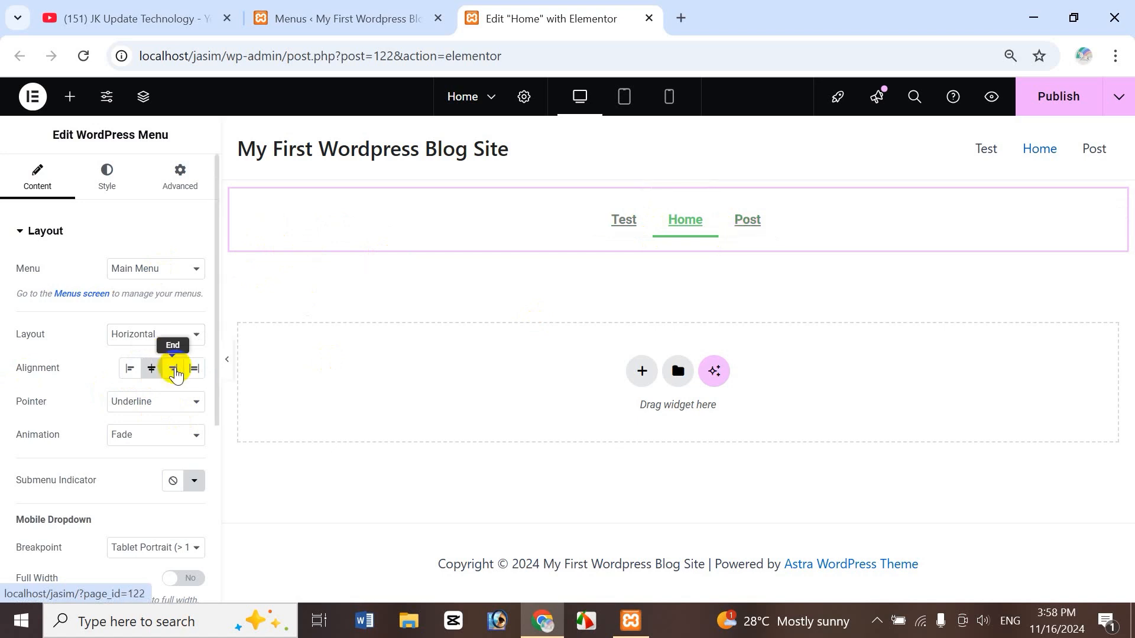
left_click(175, 371)
left_click(129, 371)
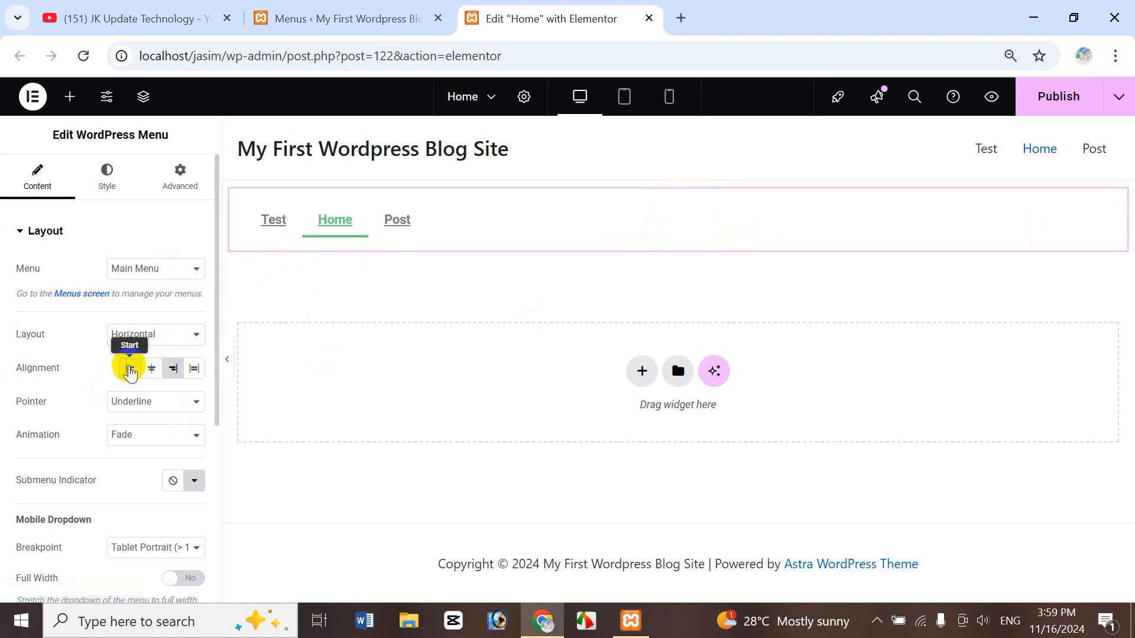
left_click(196, 370)
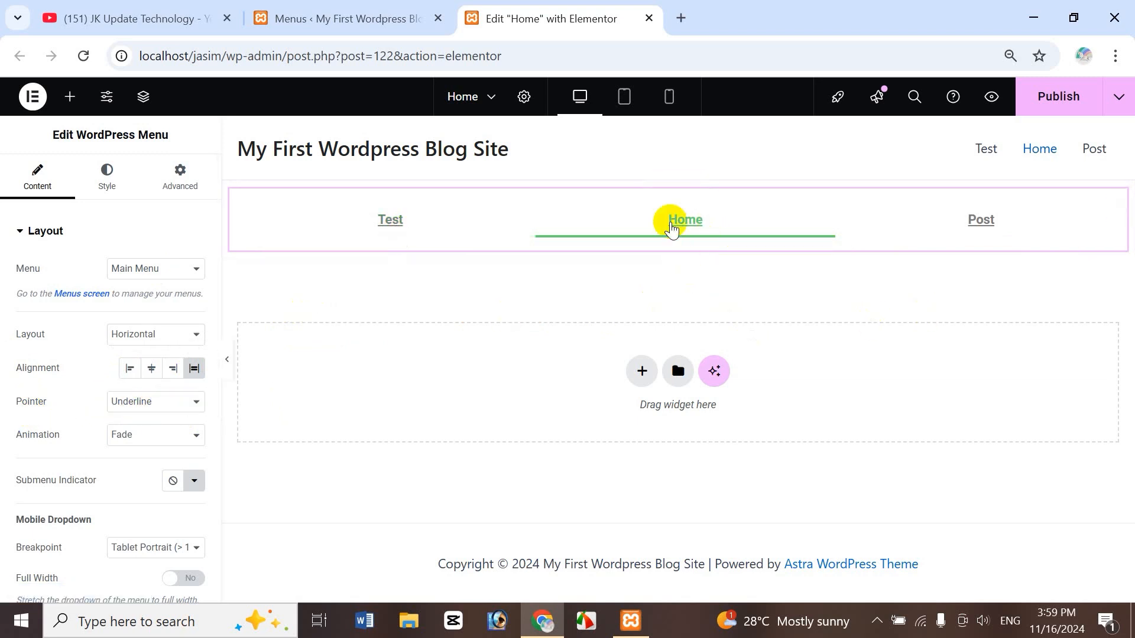
- Try the Overline, Double Line, Framed, Background and Text pointer styles on the menu and restore Underline
left_click(144, 402)
left_click(147, 467)
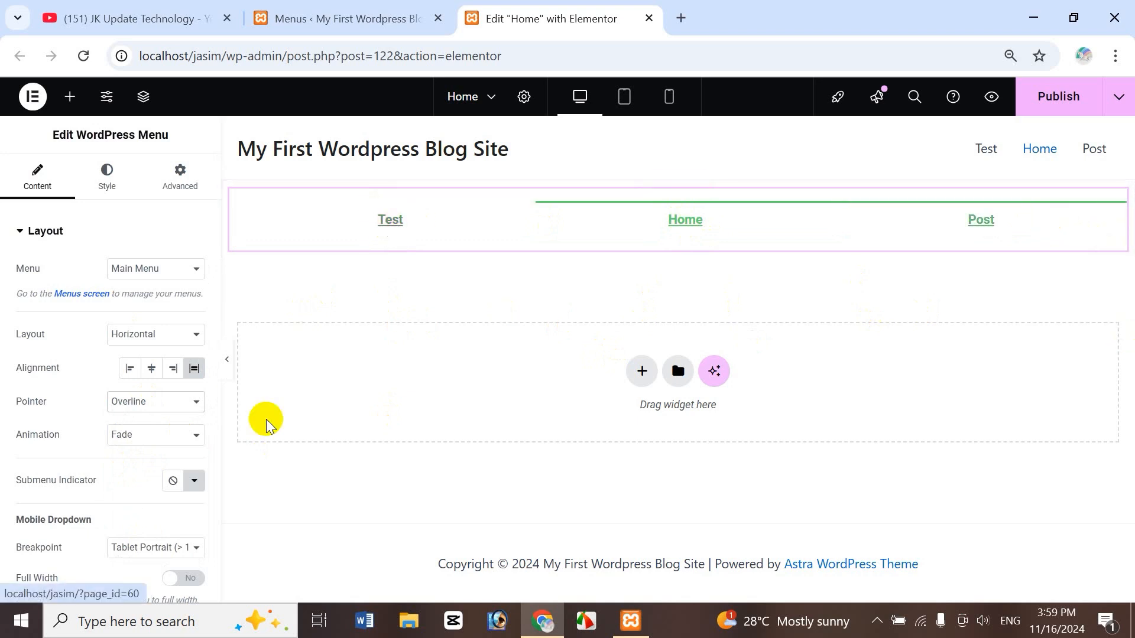
left_click(150, 414)
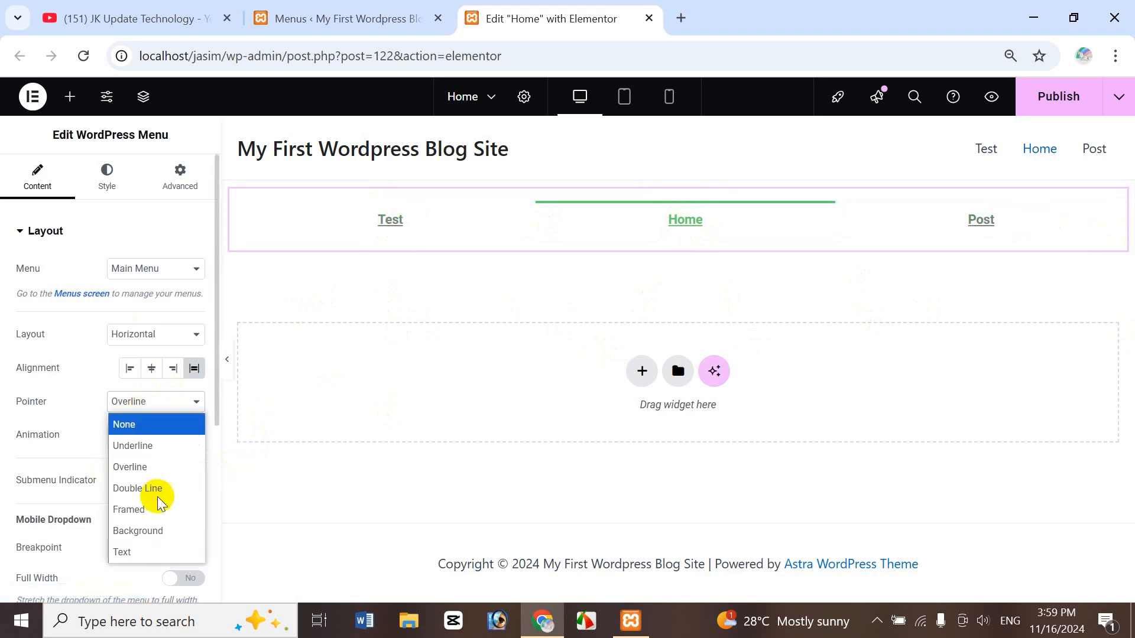
left_click(151, 494)
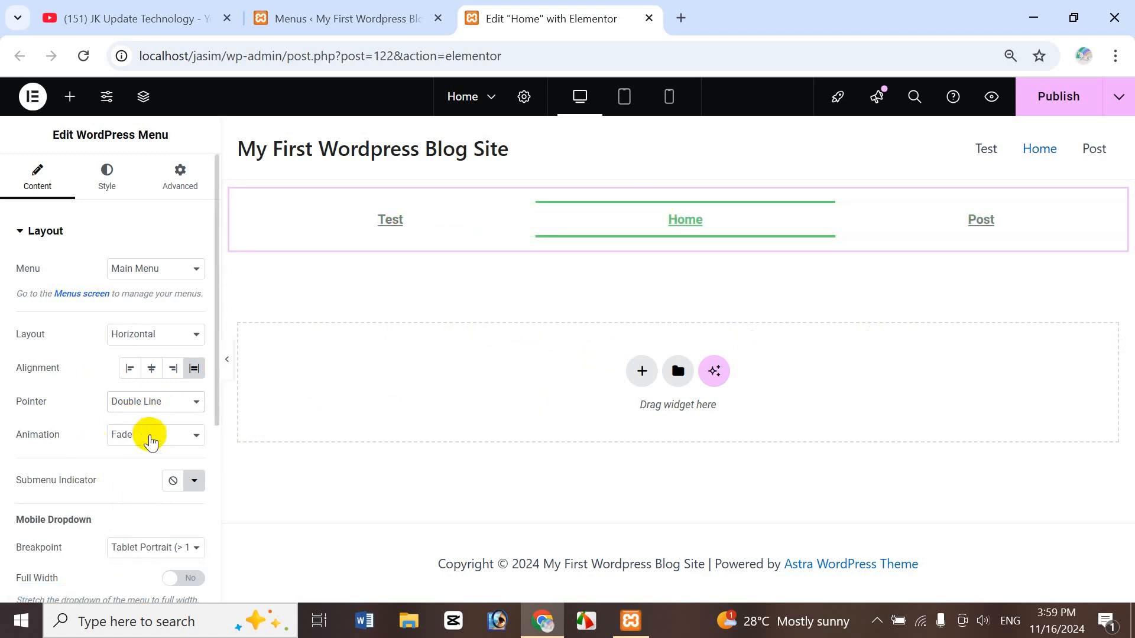
left_click(155, 408)
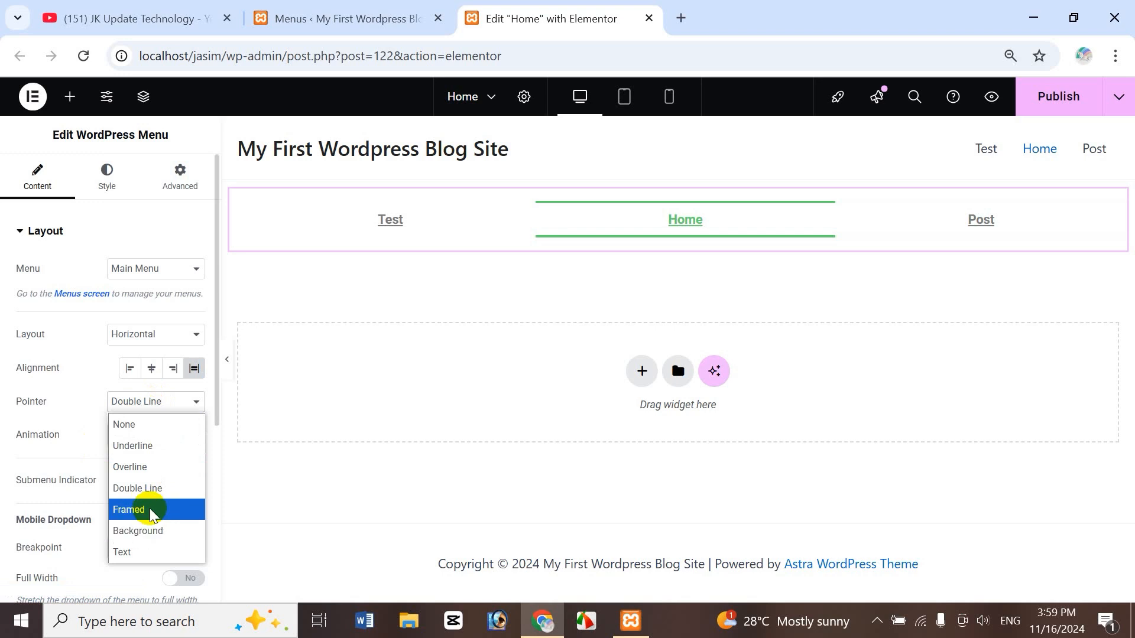
left_click(151, 508)
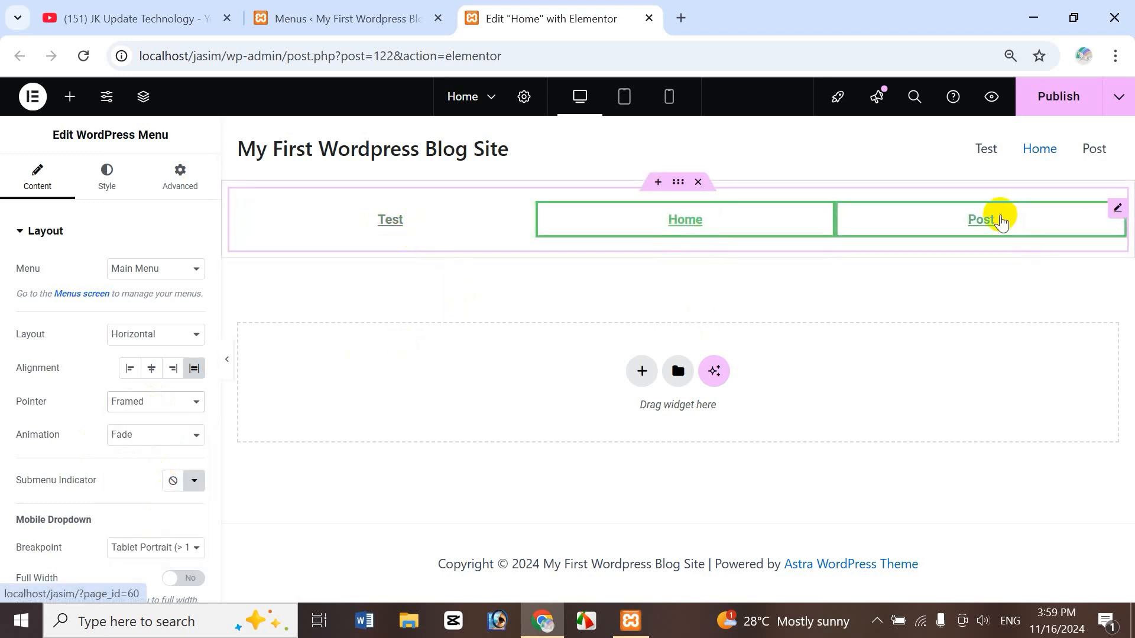
left_click(164, 409)
left_click(164, 531)
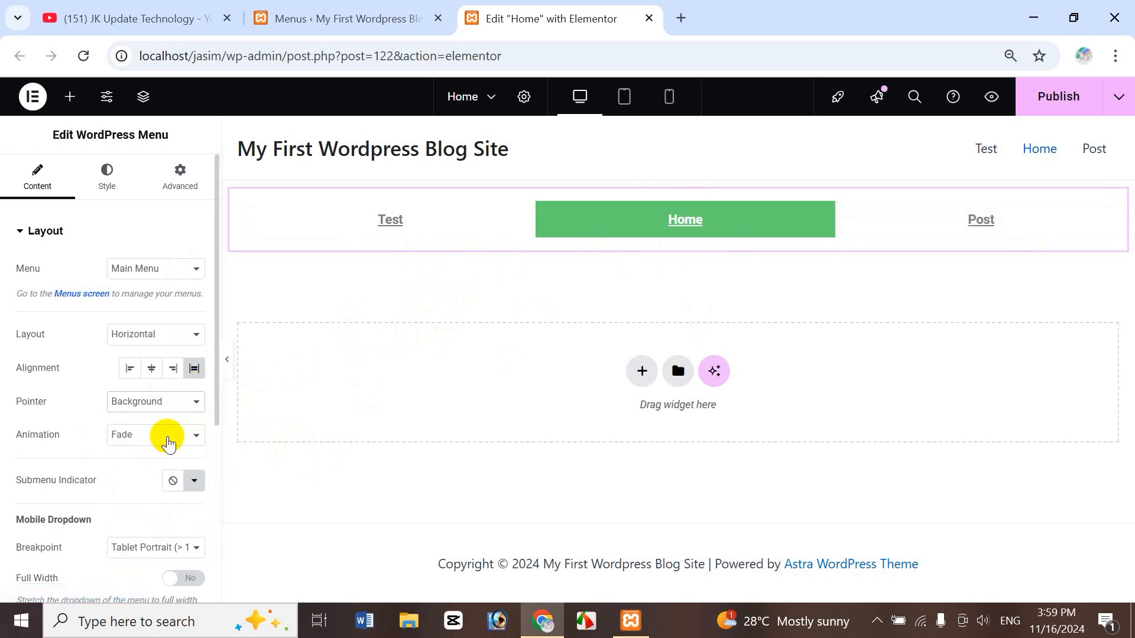
left_click(171, 408)
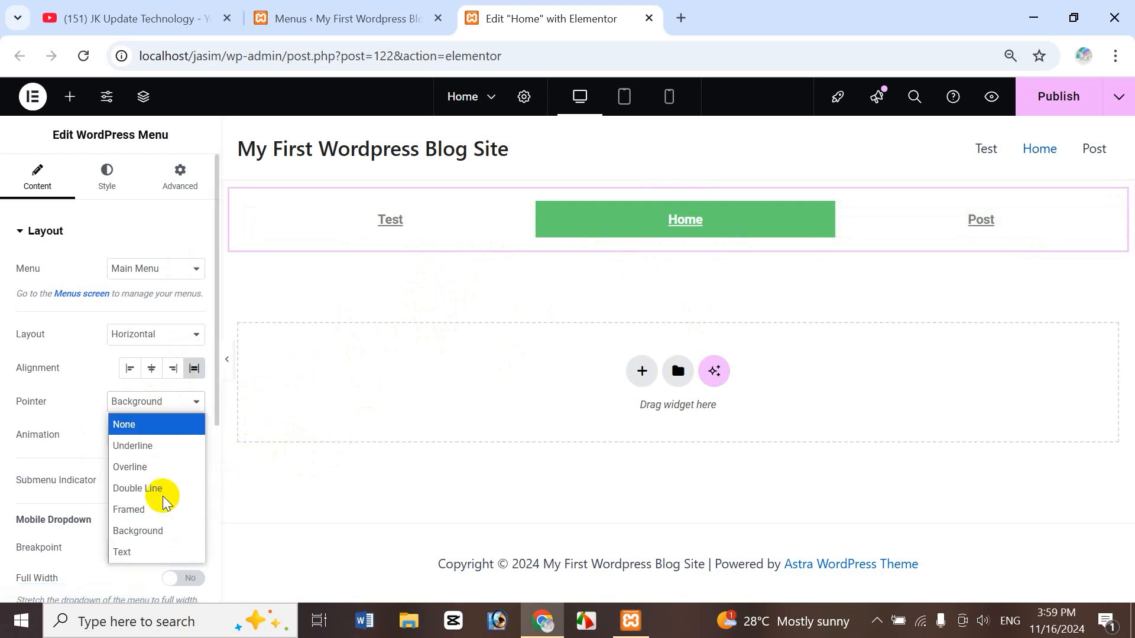
left_click(140, 550)
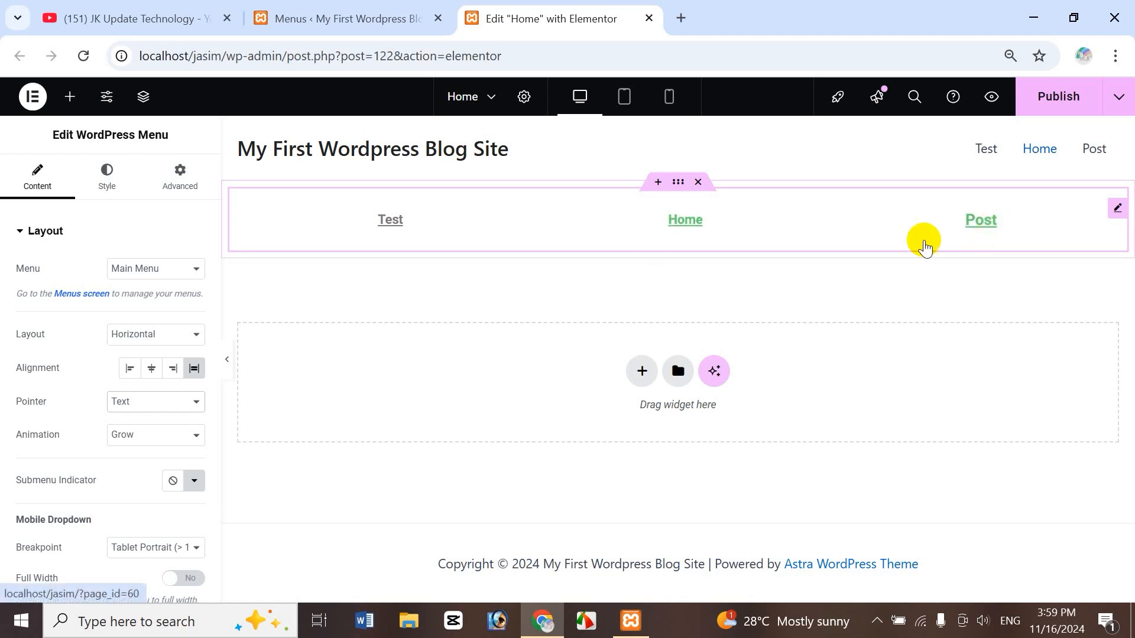
left_click(150, 407)
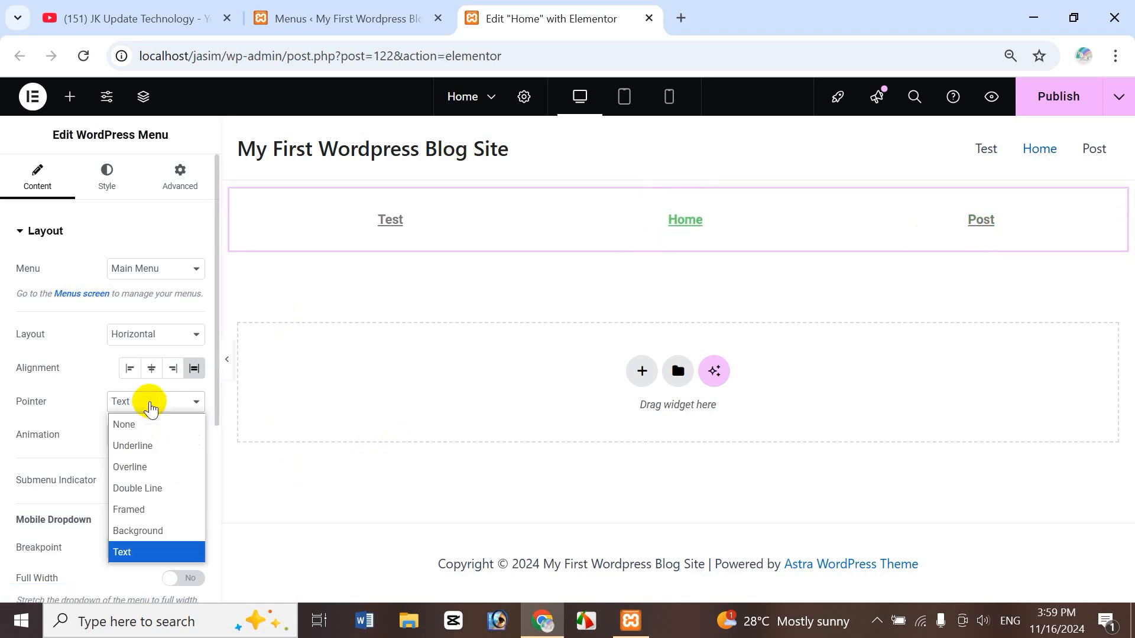
left_click(170, 445)
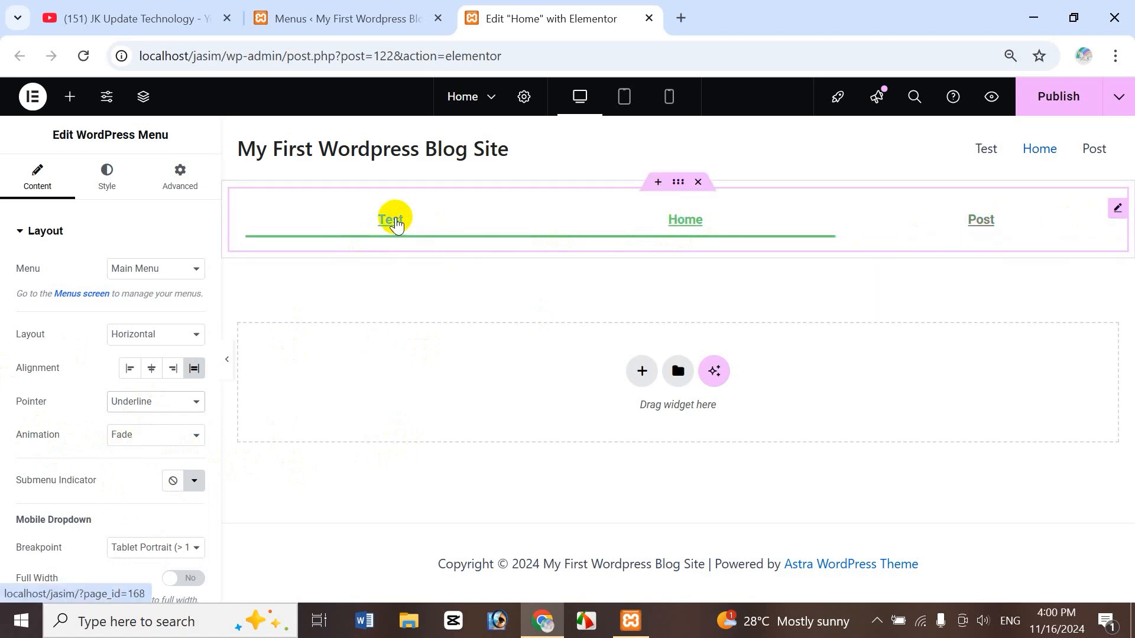
- Try the Slide and Drop In pointer animations on the menu and restore Fade
left_click(164, 438)
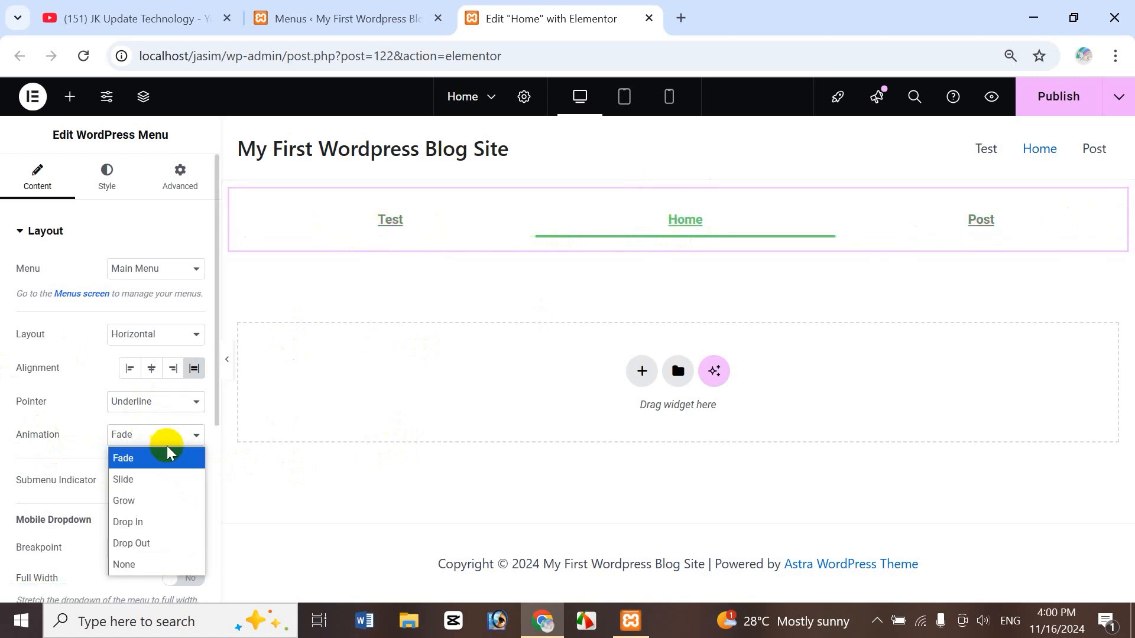
left_click(147, 479)
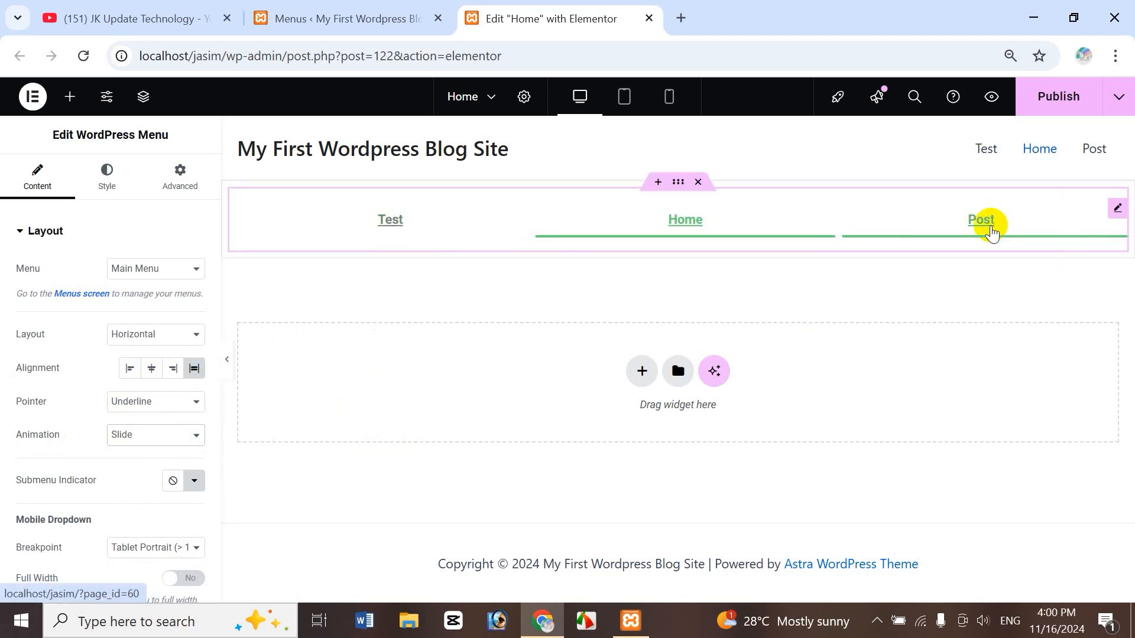
left_click(133, 435)
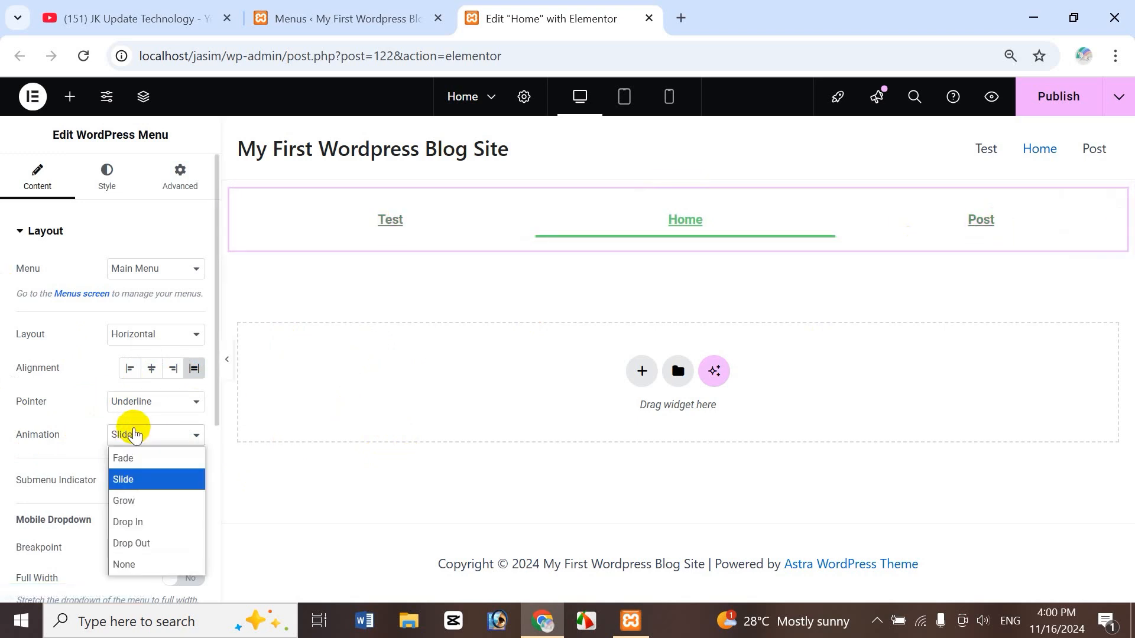
left_click(138, 523)
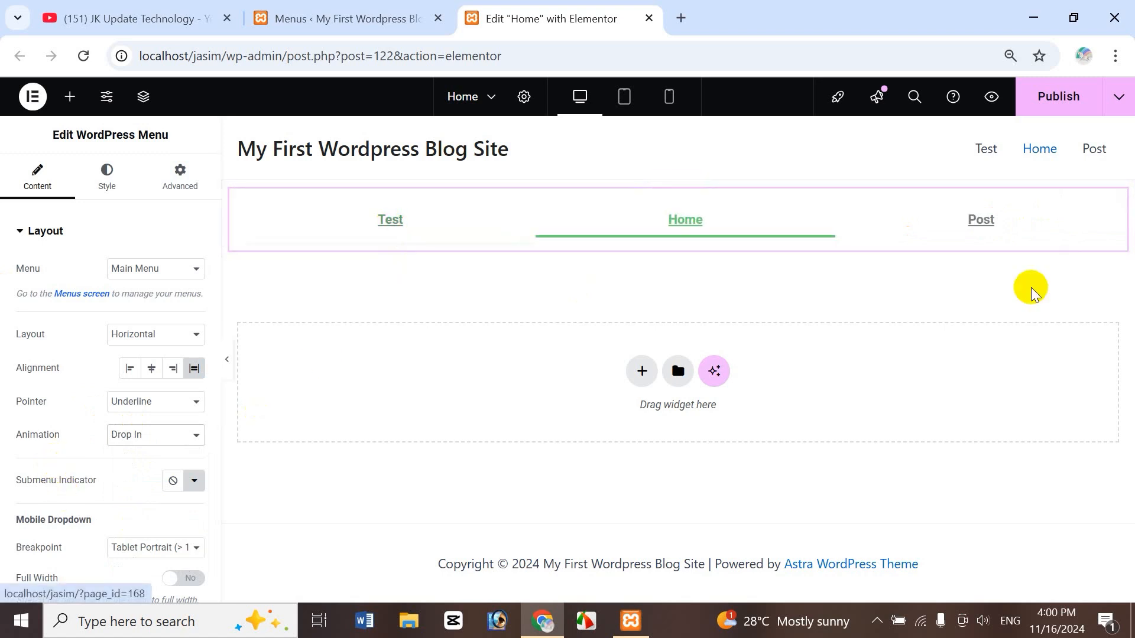
left_click(148, 436)
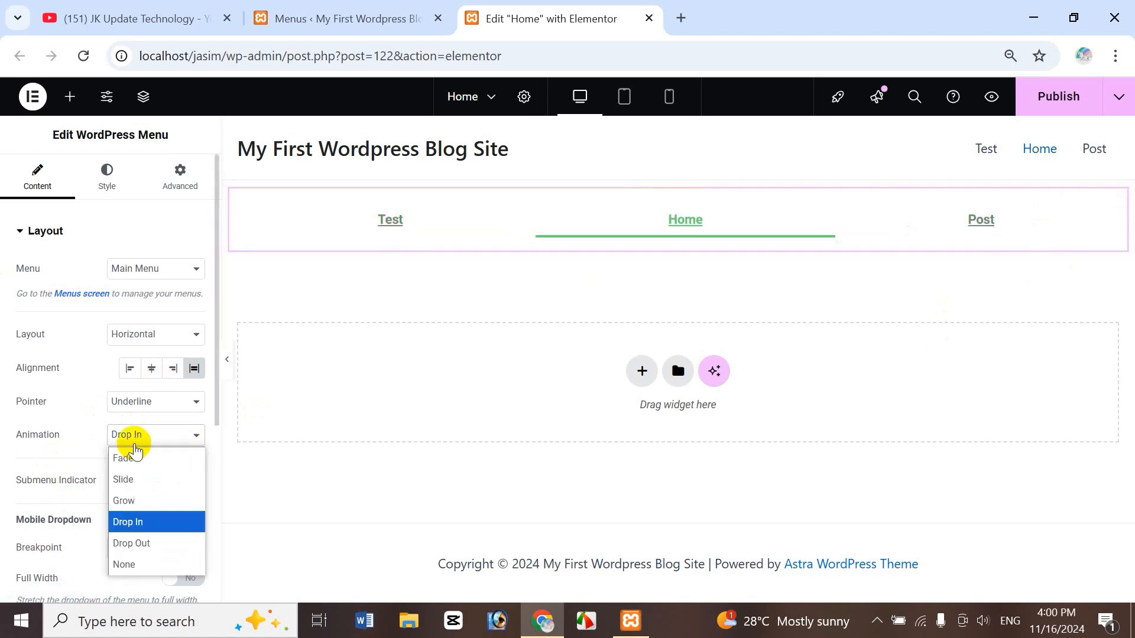
left_click(146, 459)
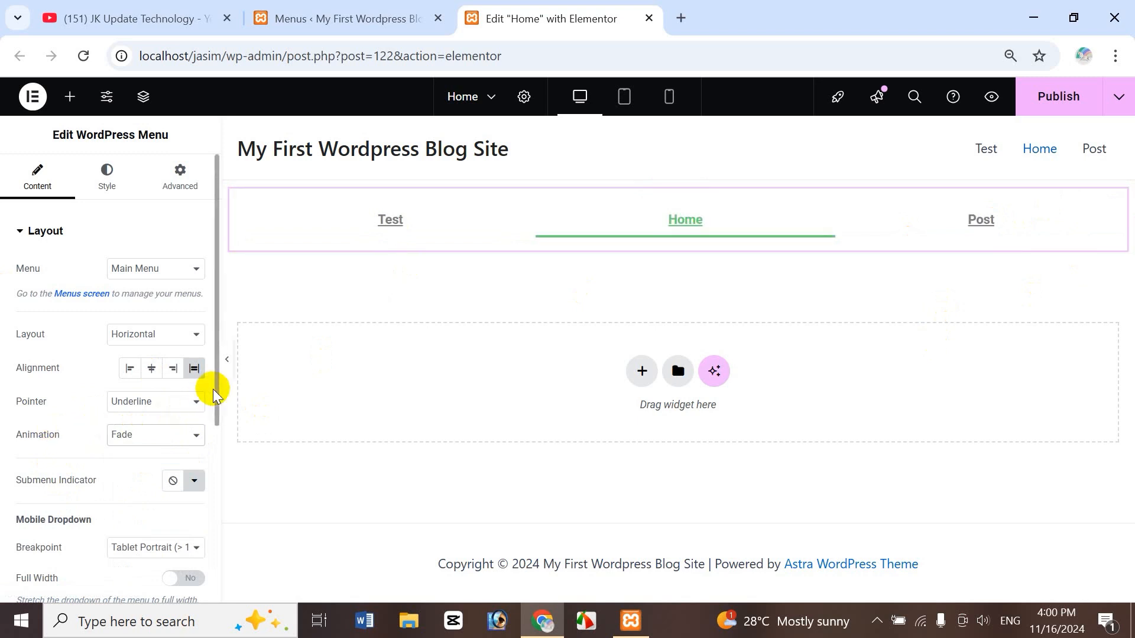
- In Main Menu's structure on the Menus page, move Test below Home and nest it as Home's sub item
left_click_drag(215, 393, 218, 481)
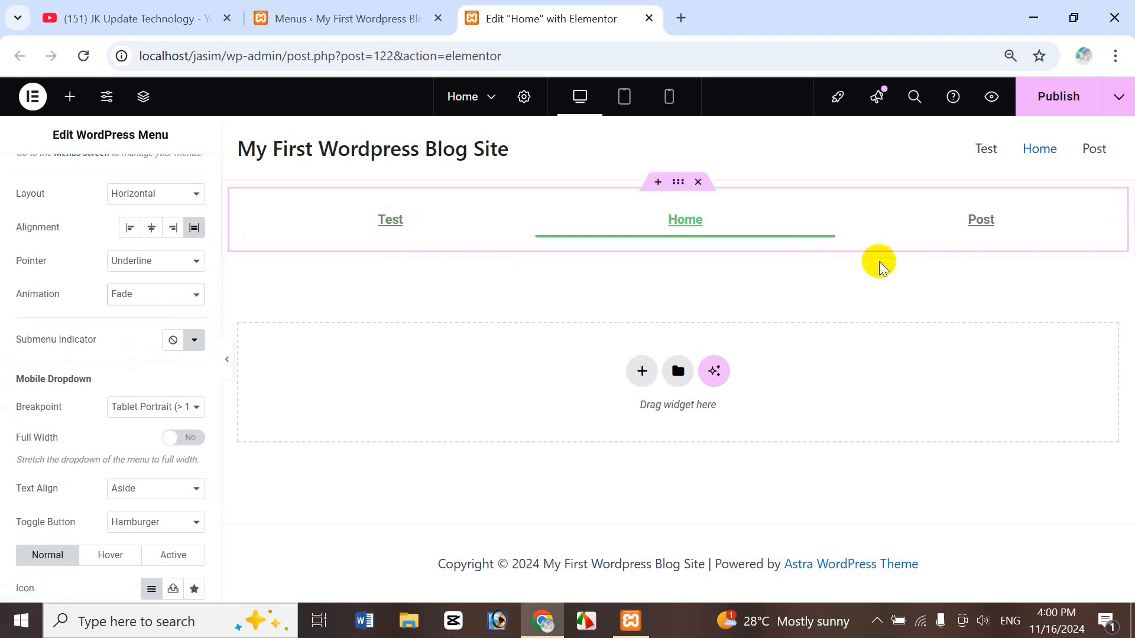
left_click(343, 17)
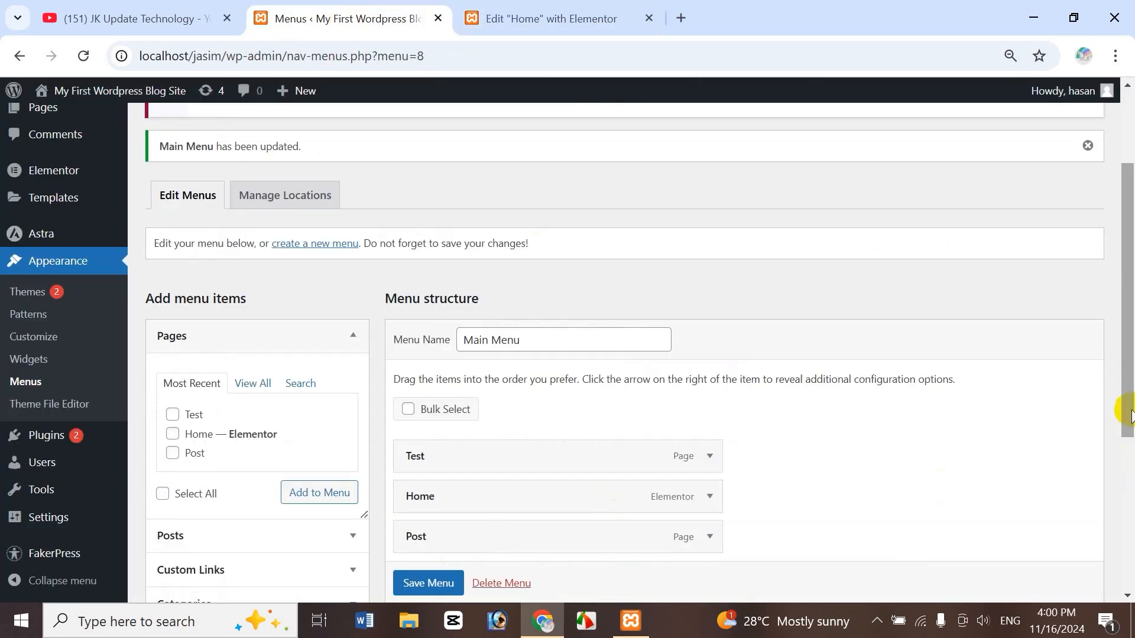
left_click_drag(1125, 413, 1125, 456)
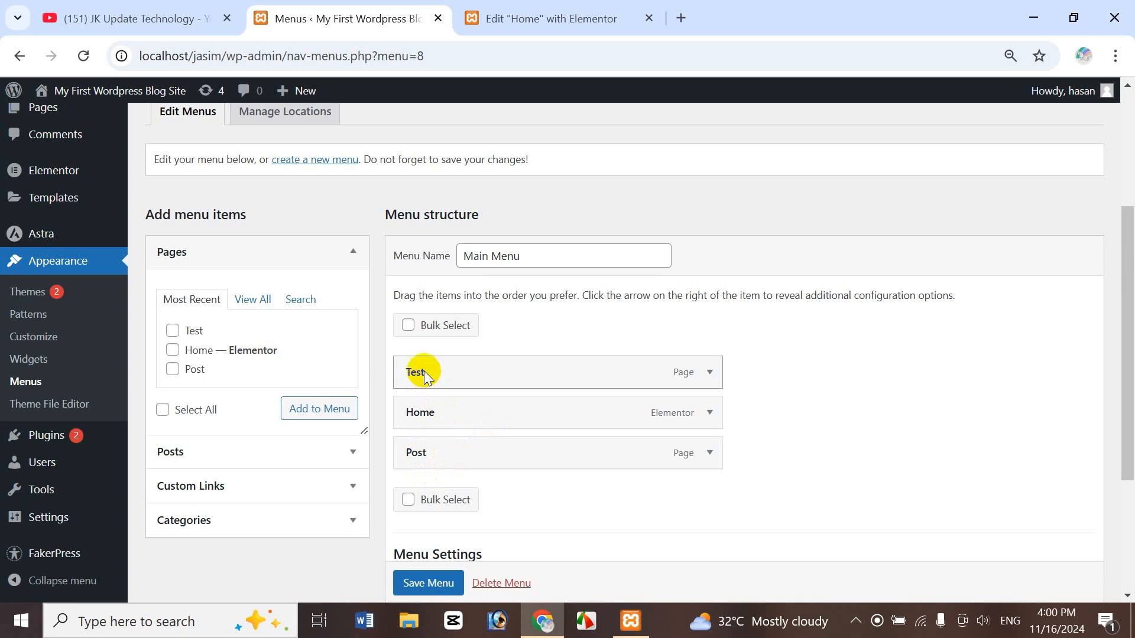
left_click_drag(422, 375, 423, 418)
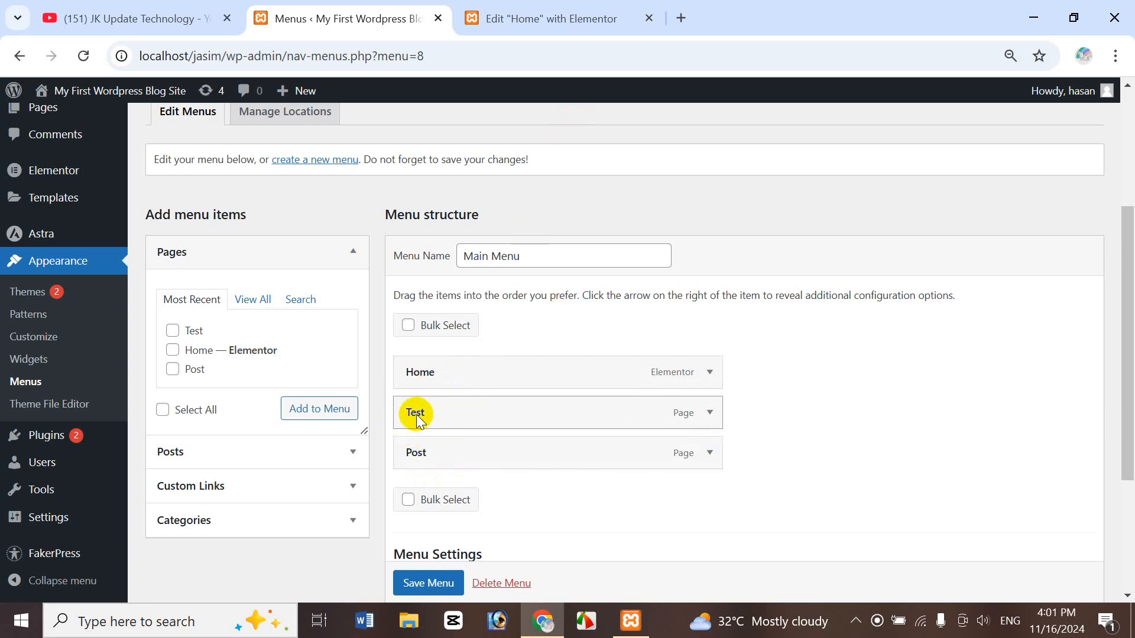
mouse_move(418, 411)
left_mouse_down()
mouse_move(445, 410)
mouse_move(405, 380)
mouse_move(436, 370)
mouse_move(438, 408)
left_mouse_up()
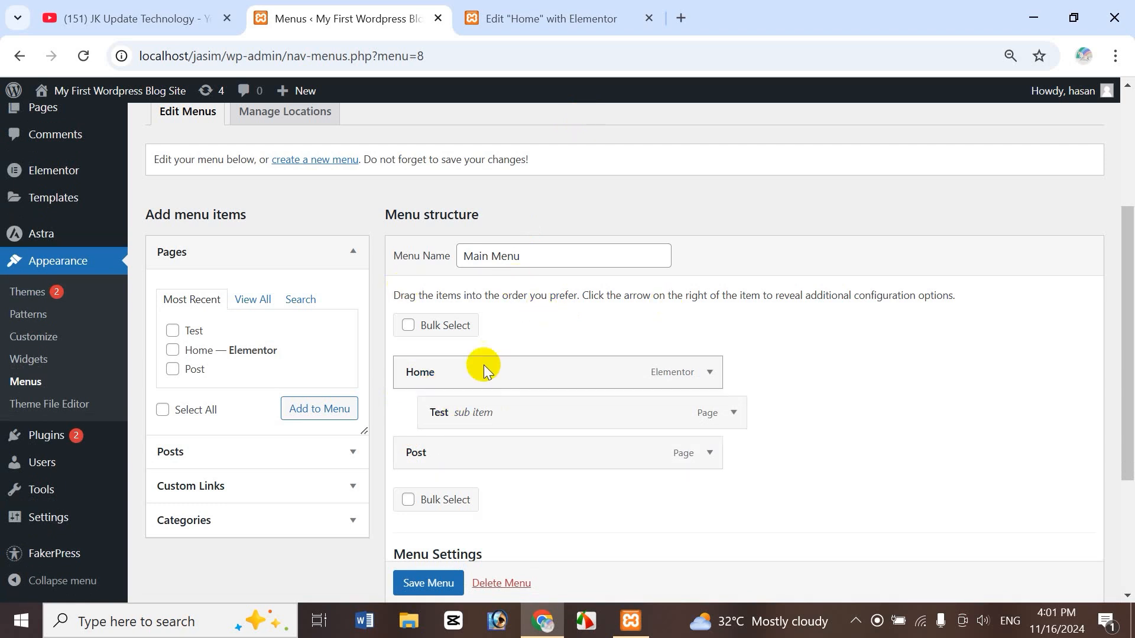
- Reload the Home page's Elementor editor and compare its menu with Main Menu's structure on the Menus page
left_click(559, 21)
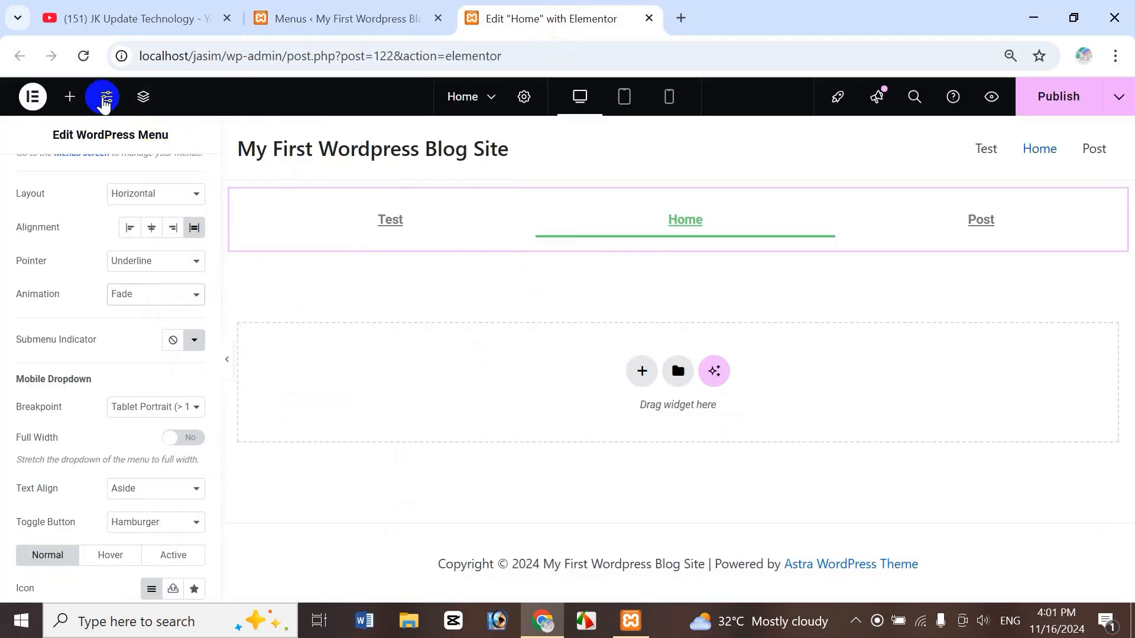
left_click(83, 56)
left_click(643, 167)
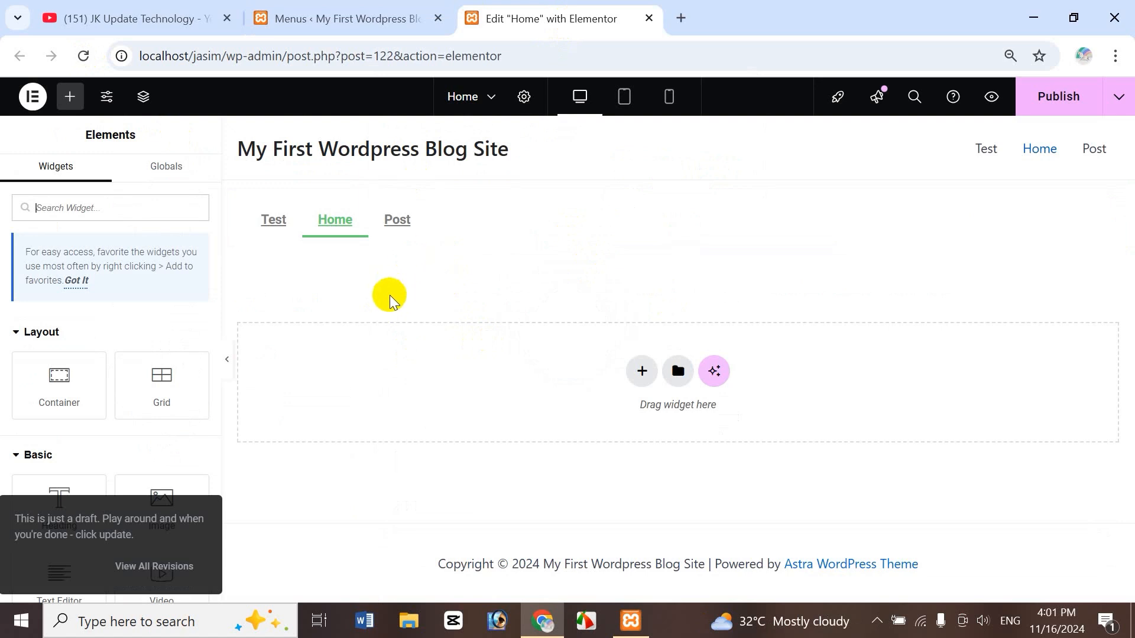
left_click(340, 18)
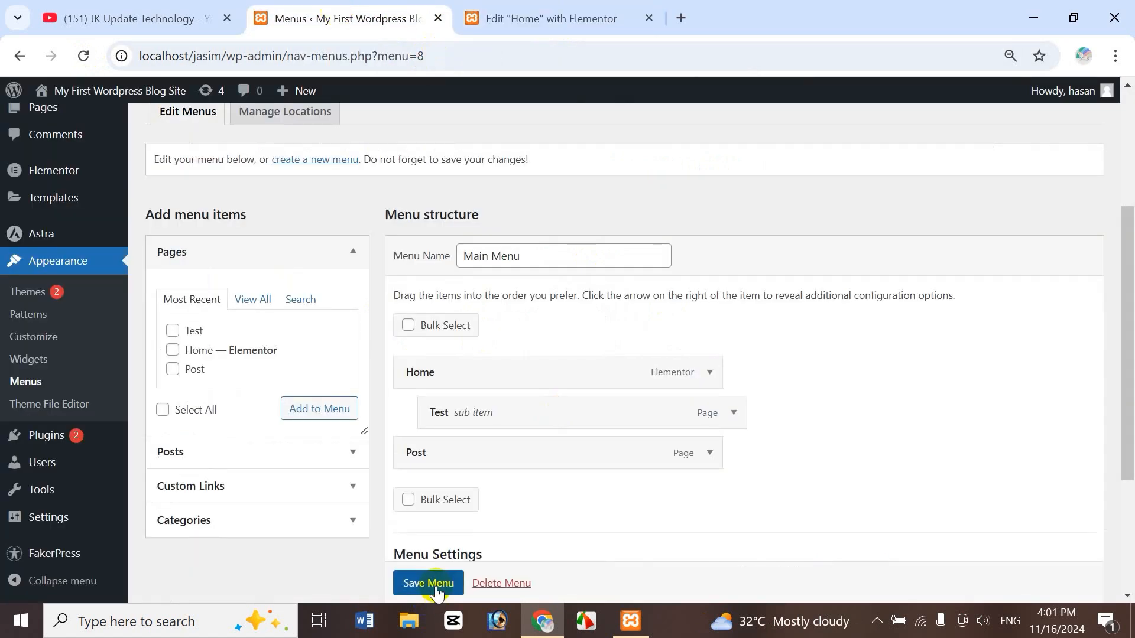
left_click(560, 18)
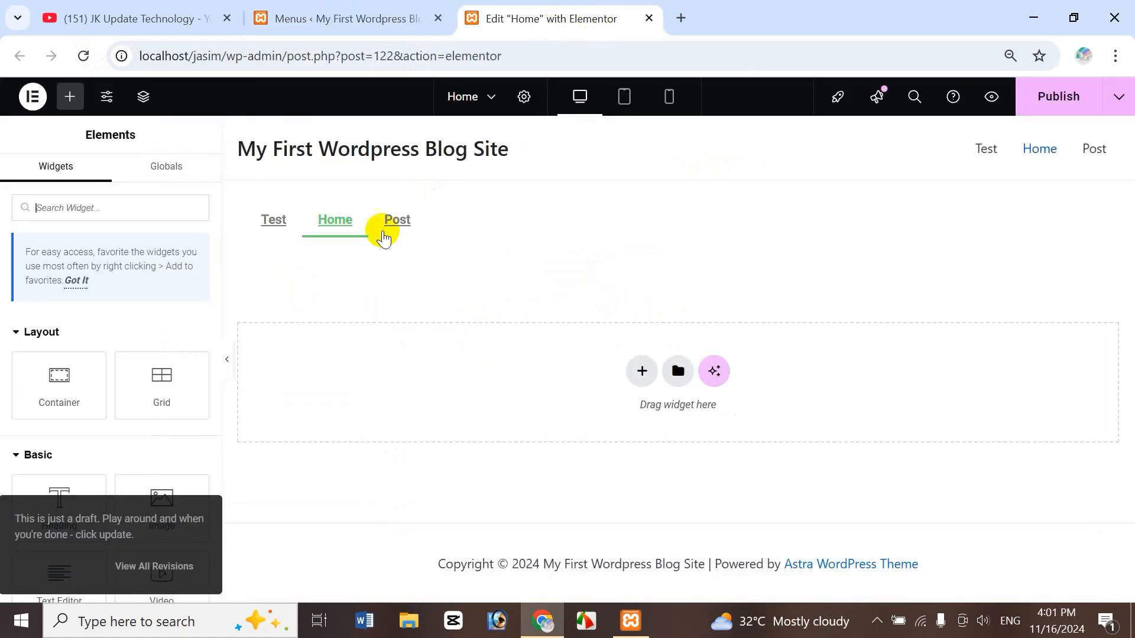
- Save Main Menu on the Menus page, reload the Elementor editor and reveal Home's submenu in the widget
left_click(331, 26)
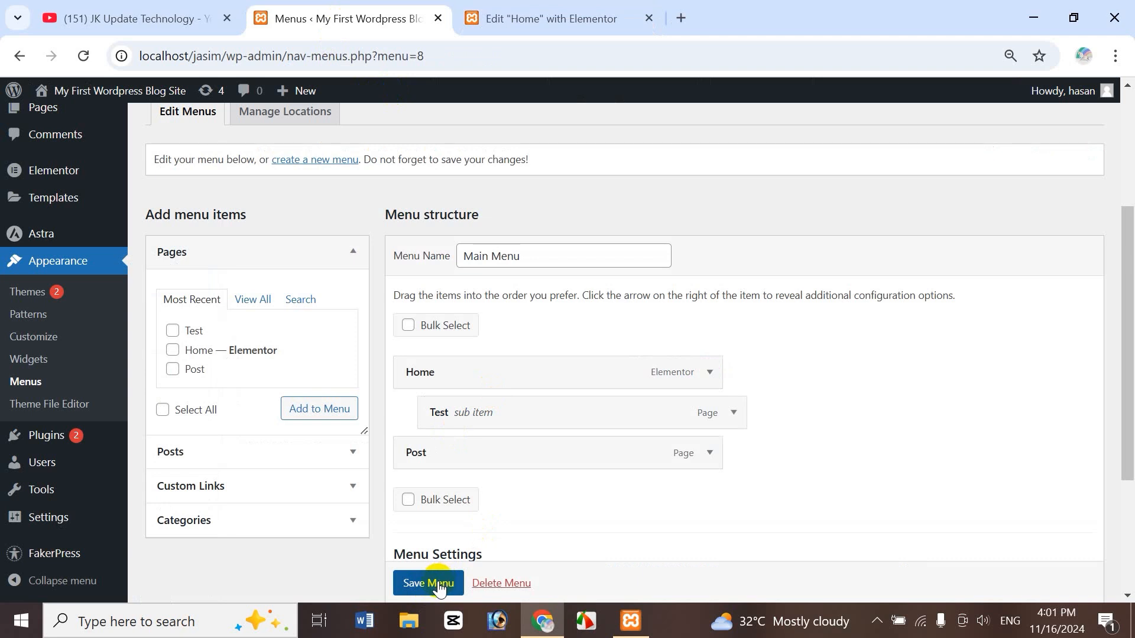
scroll(428, 589, "down", 1)
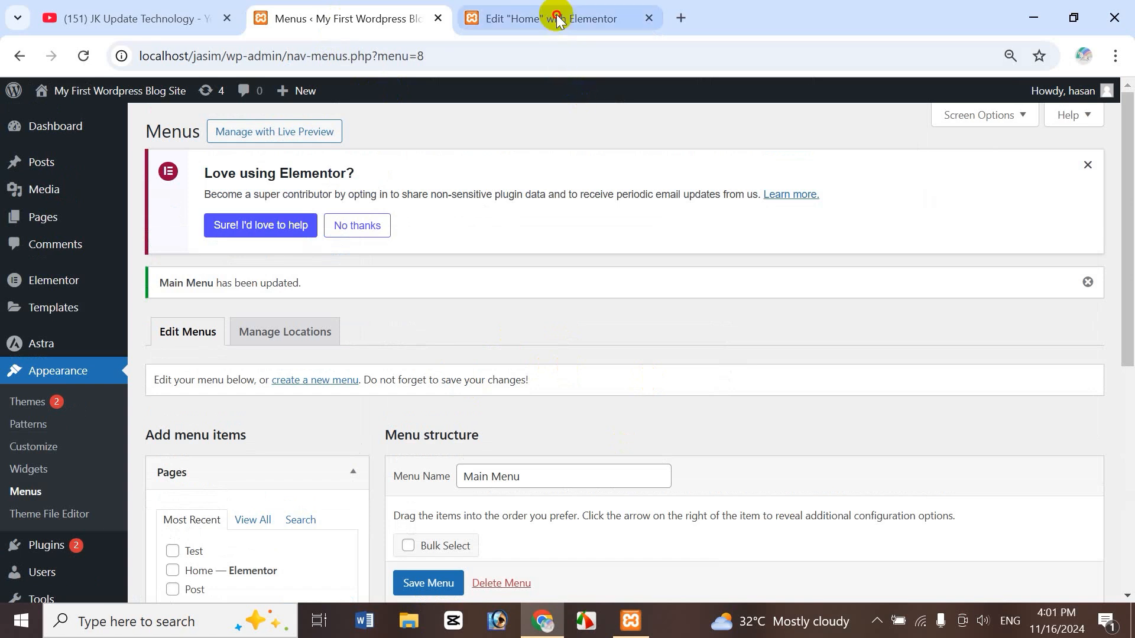
left_click(552, 16)
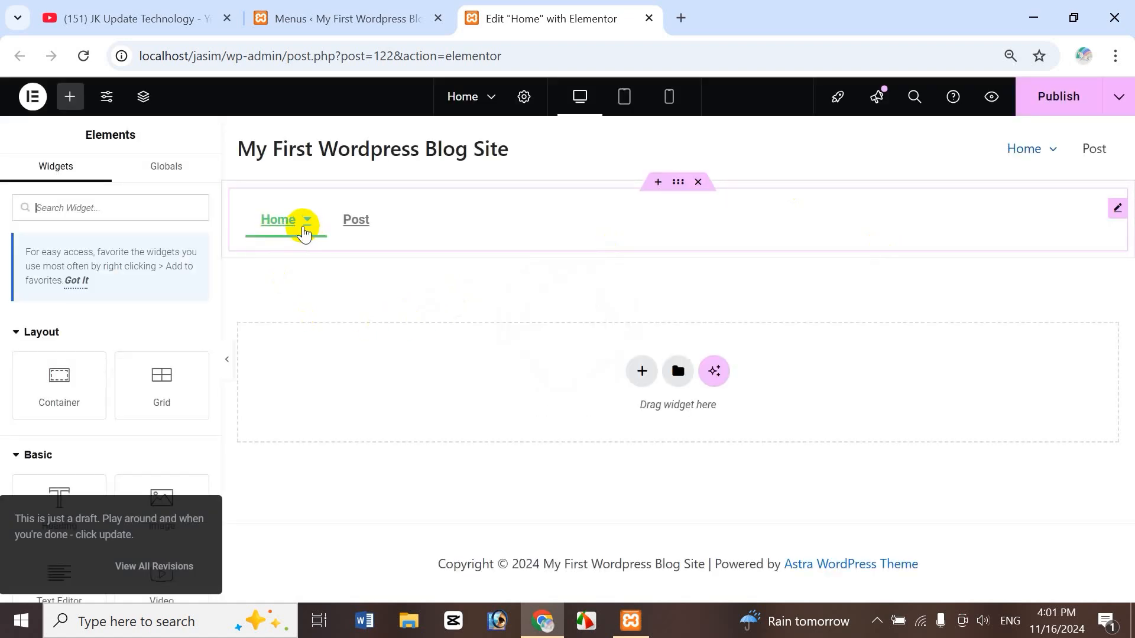
mouse_move(302, 229)
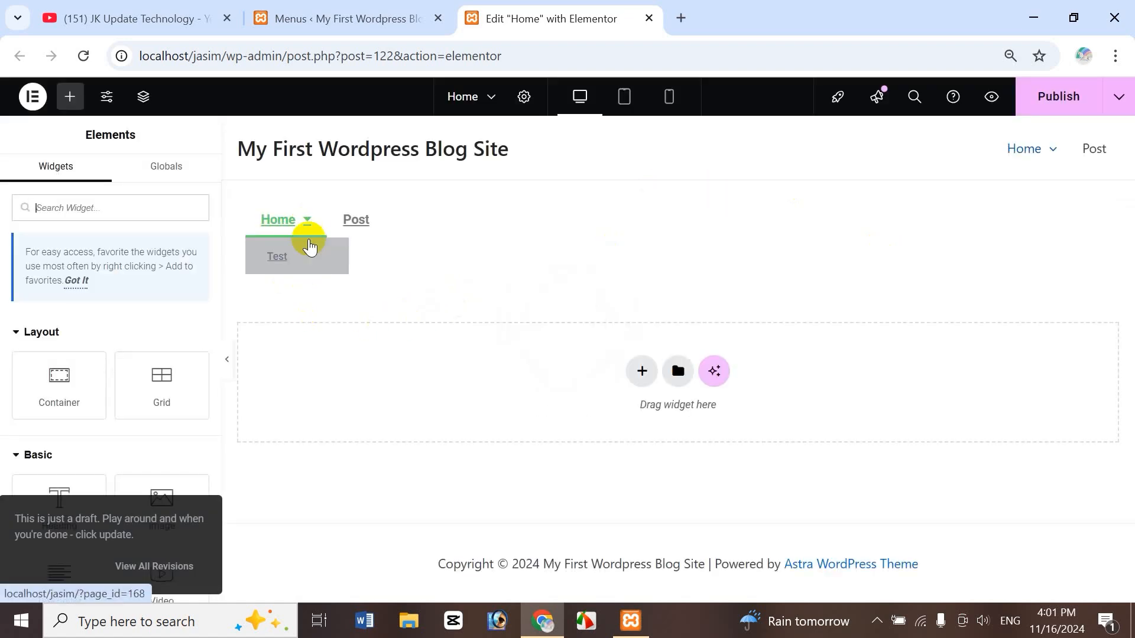
- Add the post "Corrupti quis quisquam magni commodi" to Main Menu and nest it as a sub item of Post
left_click(376, 23)
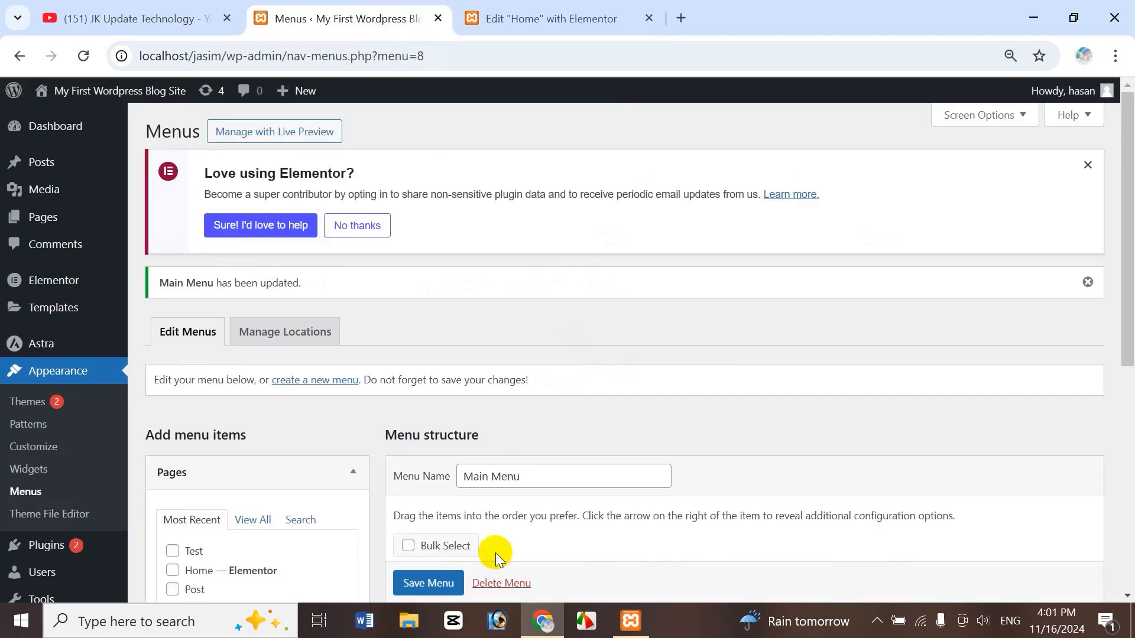
left_click_drag(1128, 264, 1128, 393)
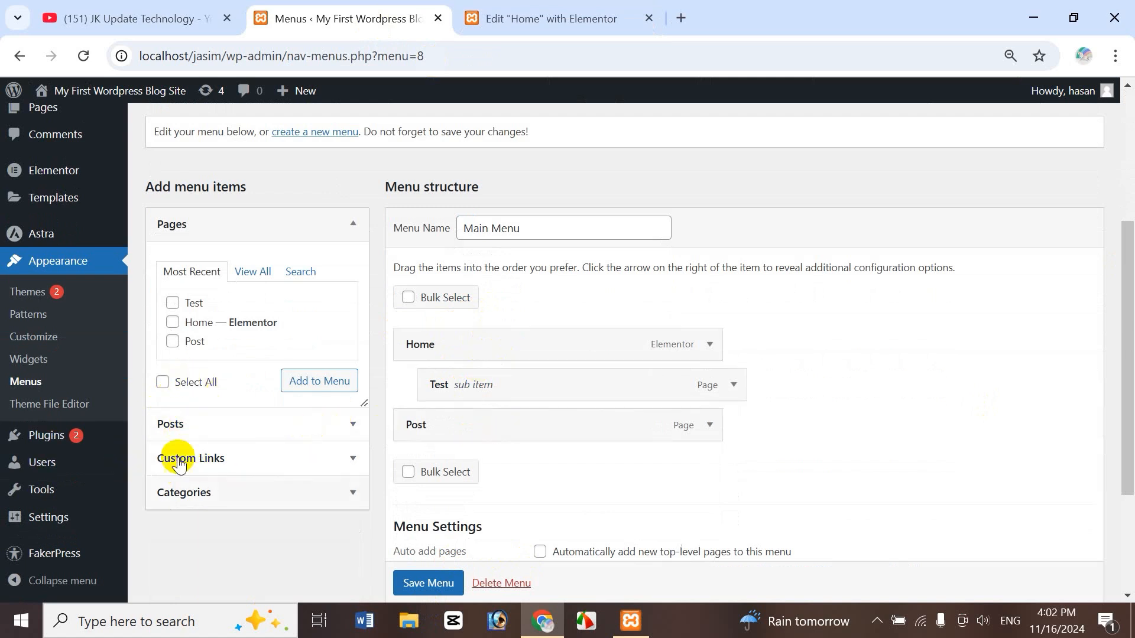
left_click(192, 425)
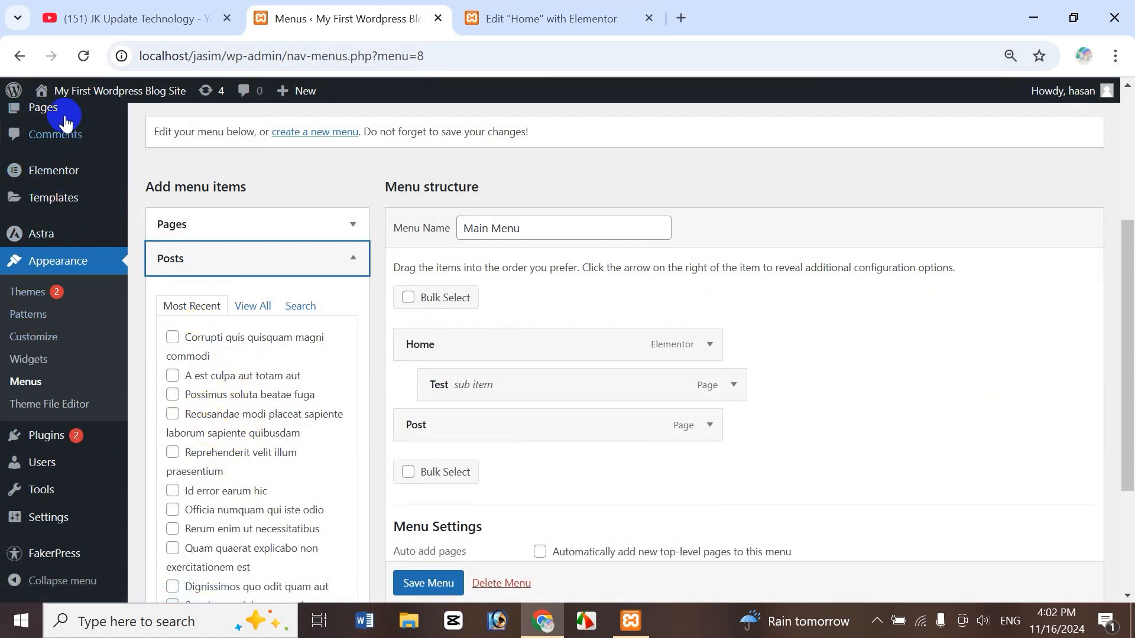
left_click(173, 338)
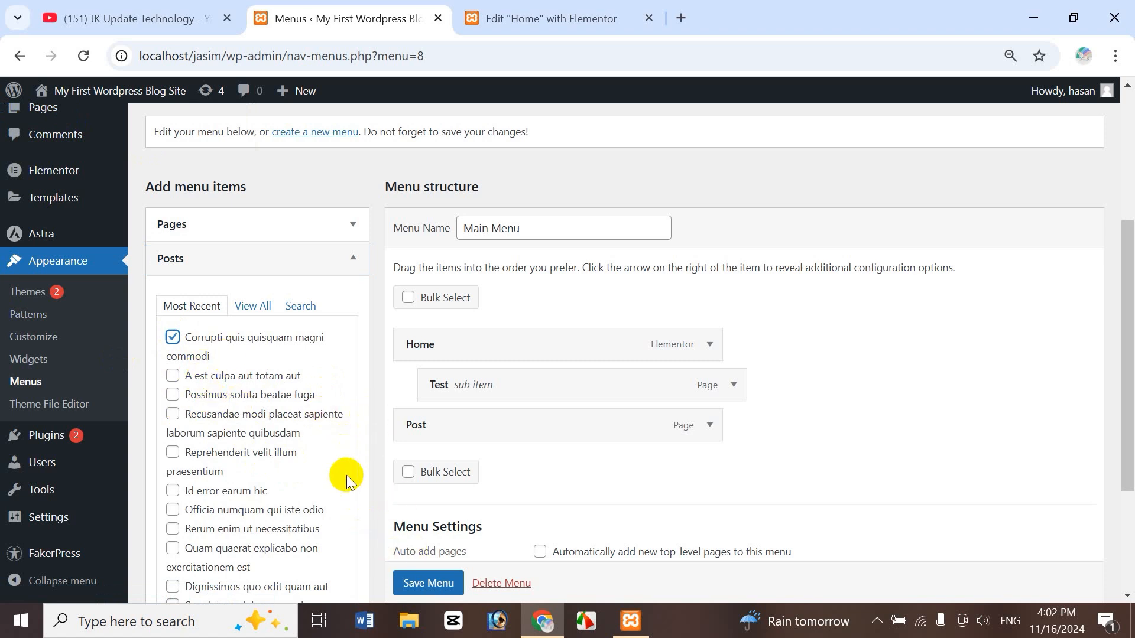
left_click_drag(1128, 454, 1111, 519)
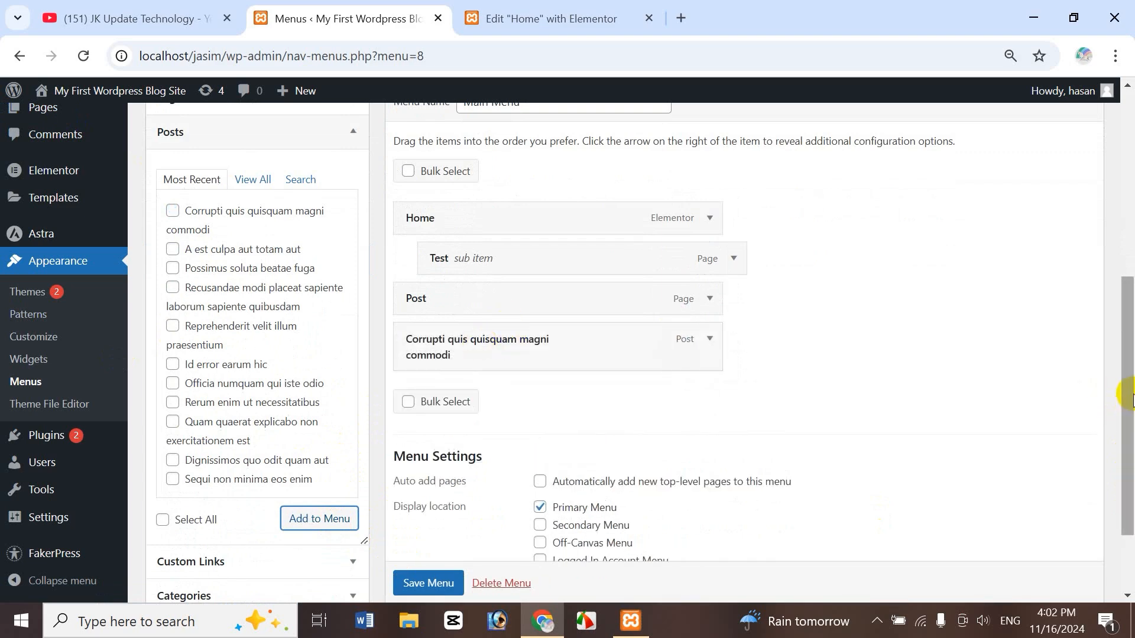
scroll(411, 425, "up", 1)
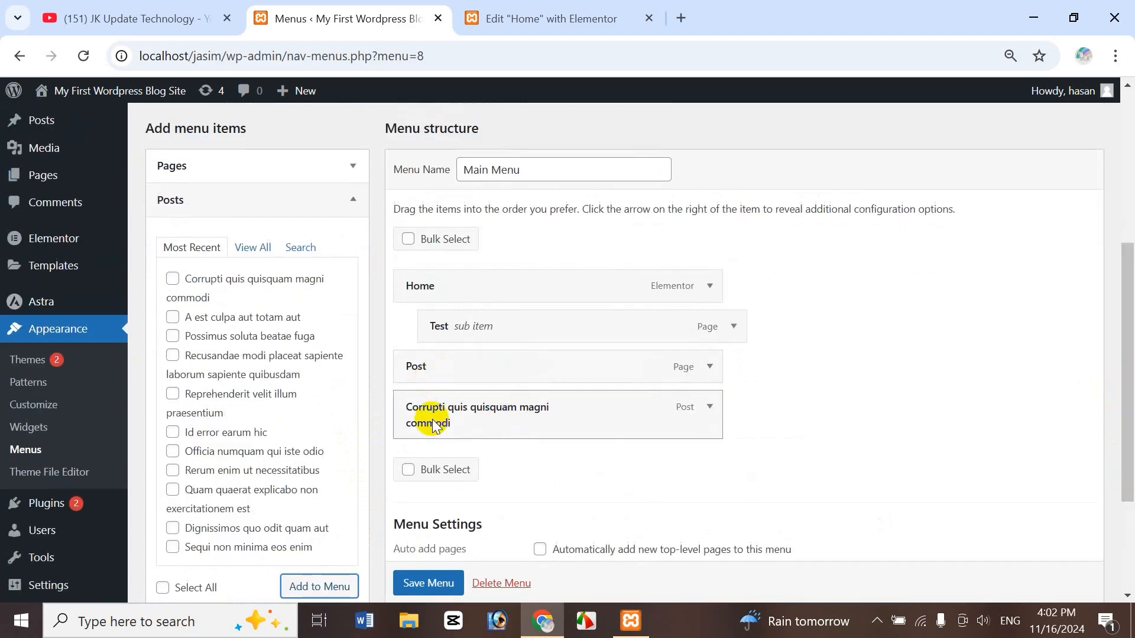
mouse_move(433, 425)
left_mouse_down()
mouse_move(425, 378)
mouse_move(431, 406)
mouse_move(466, 415)
mouse_move(451, 412)
left_mouse_up()
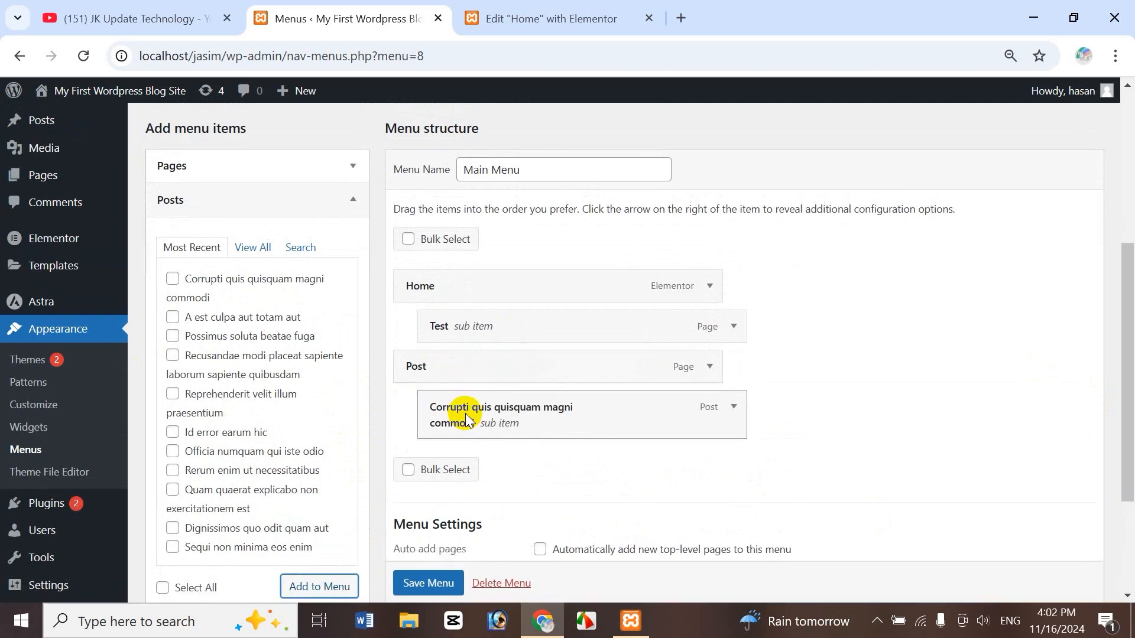
left_click(188, 199)
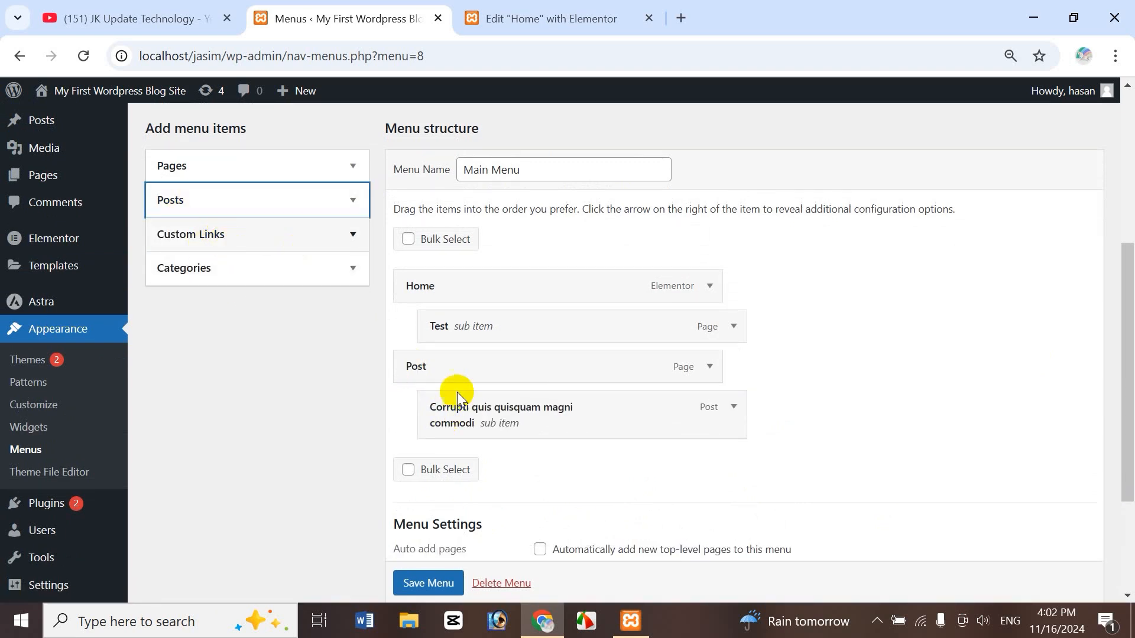
left_click(222, 235)
left_click(248, 289)
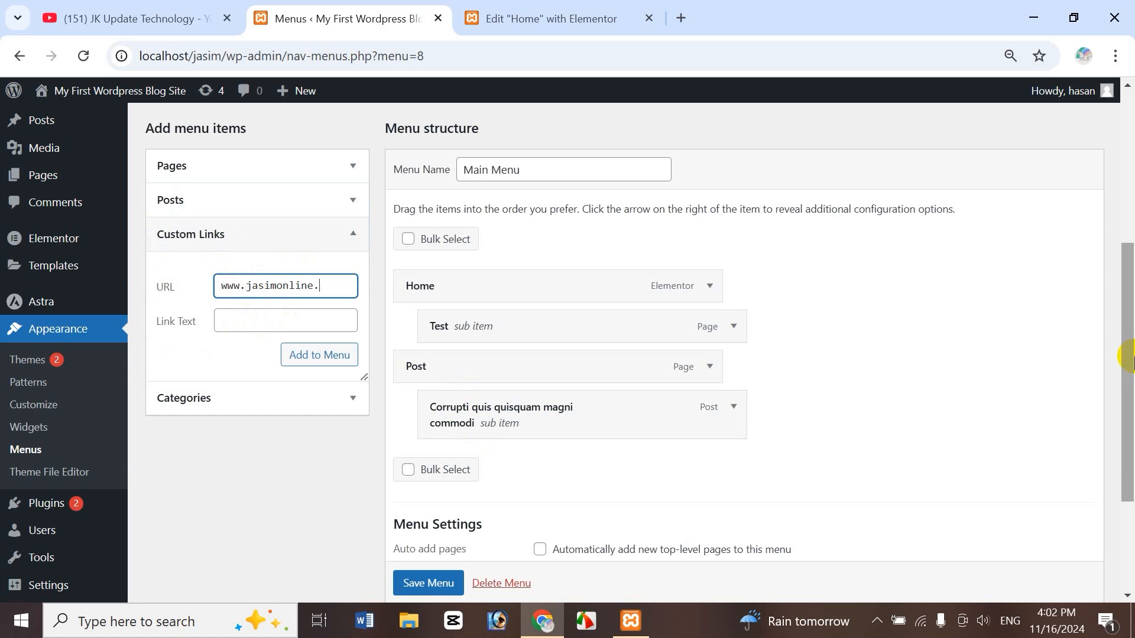
left_click(236, 320)
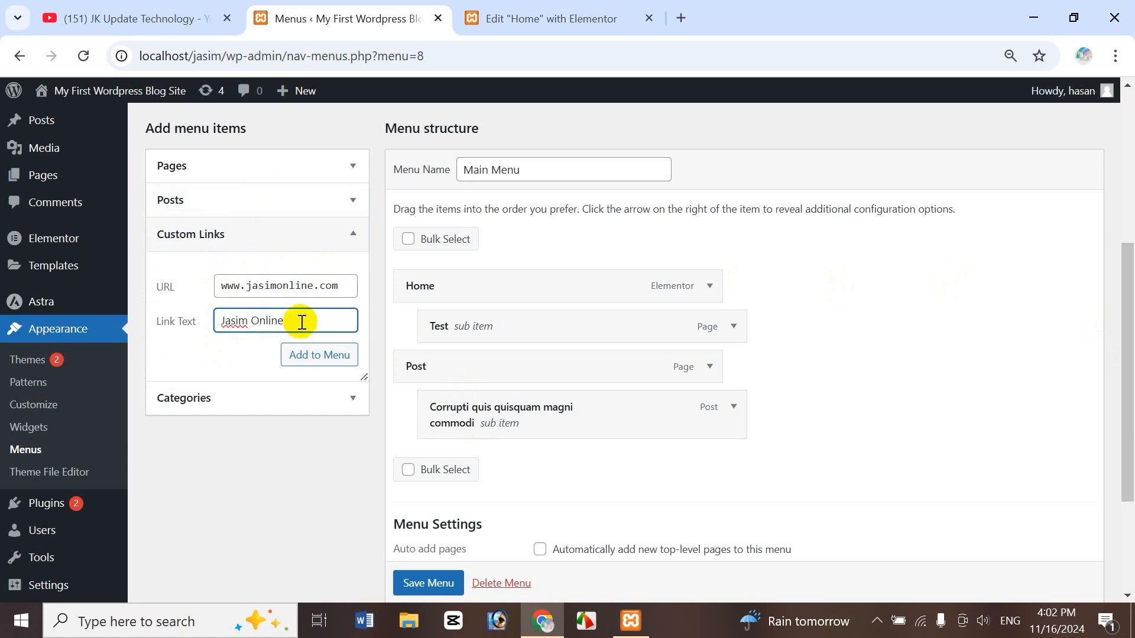
left_click(339, 356)
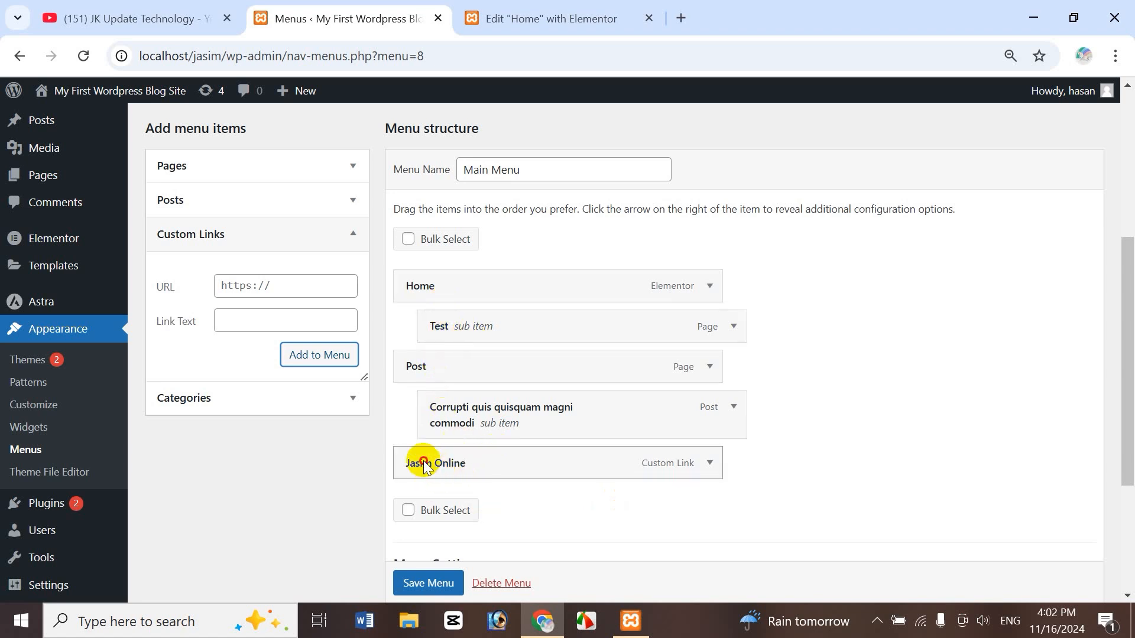
left_click_drag(424, 467, 467, 374)
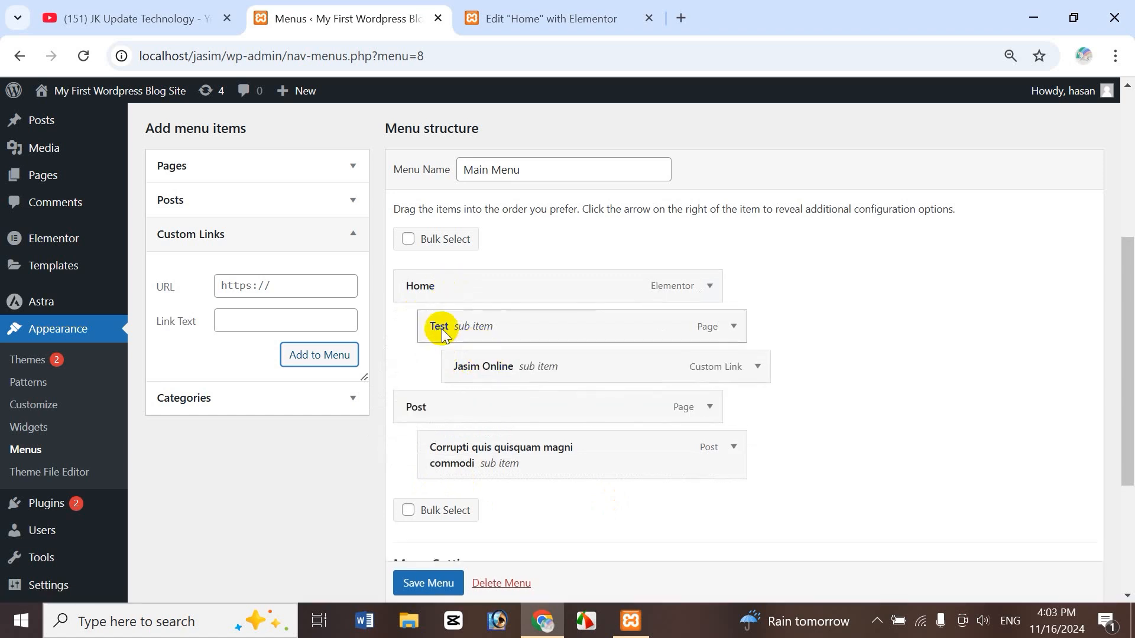
left_click_drag(496, 373, 469, 366)
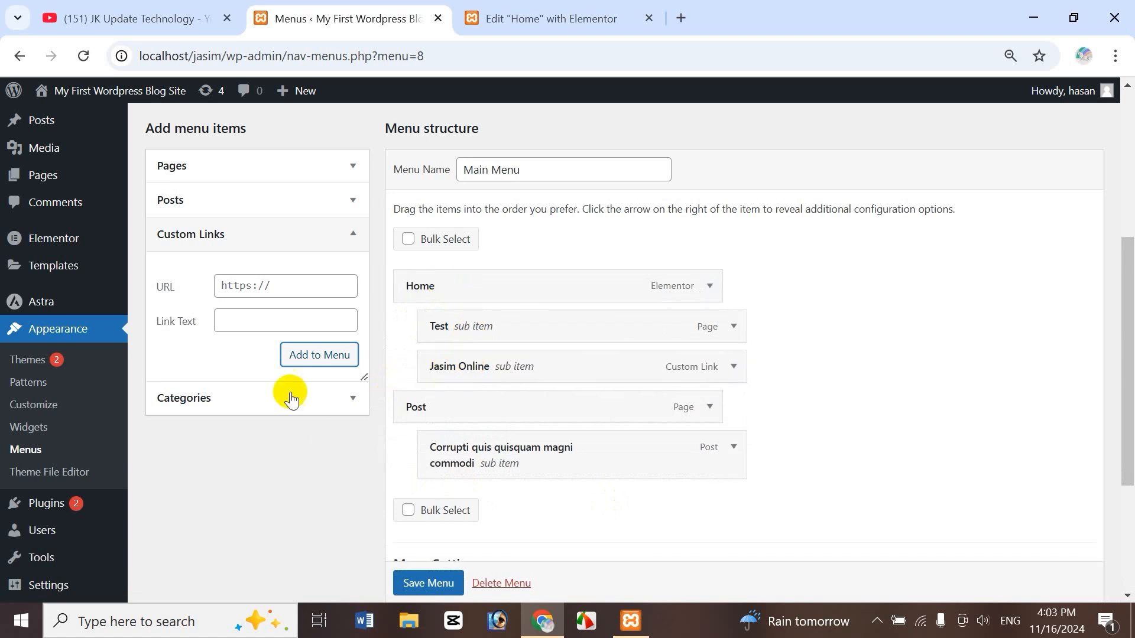
- Add the categories natural_beauty and animals to Main Menu, nesting natural_beauty under Post and animals under natural_beauty
left_click(222, 399)
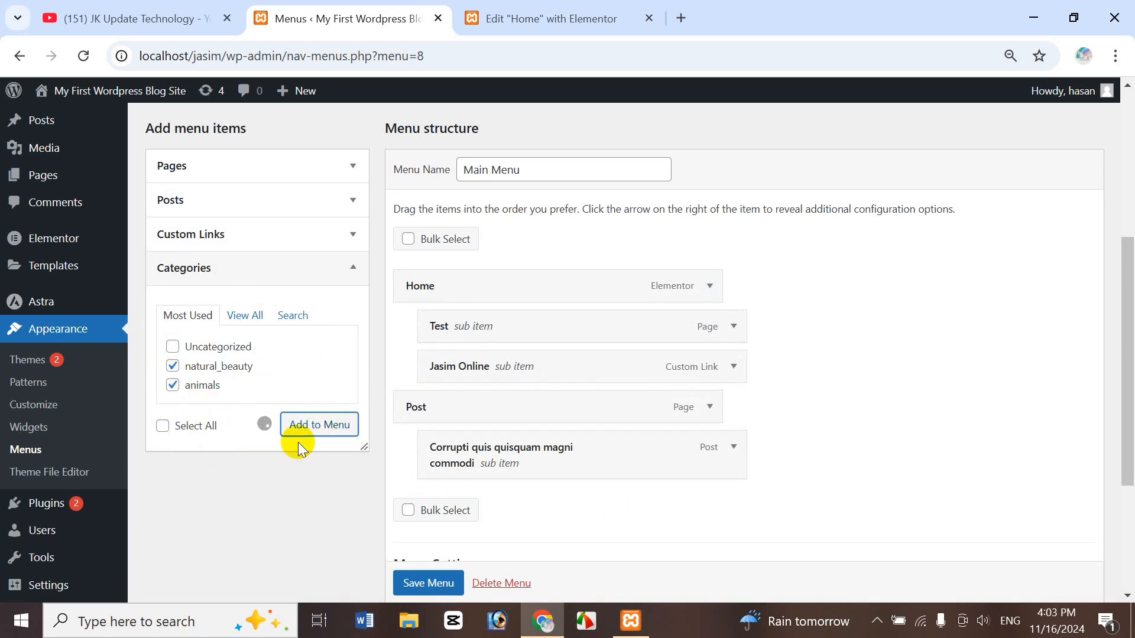
scroll(1128, 400, "down", 3)
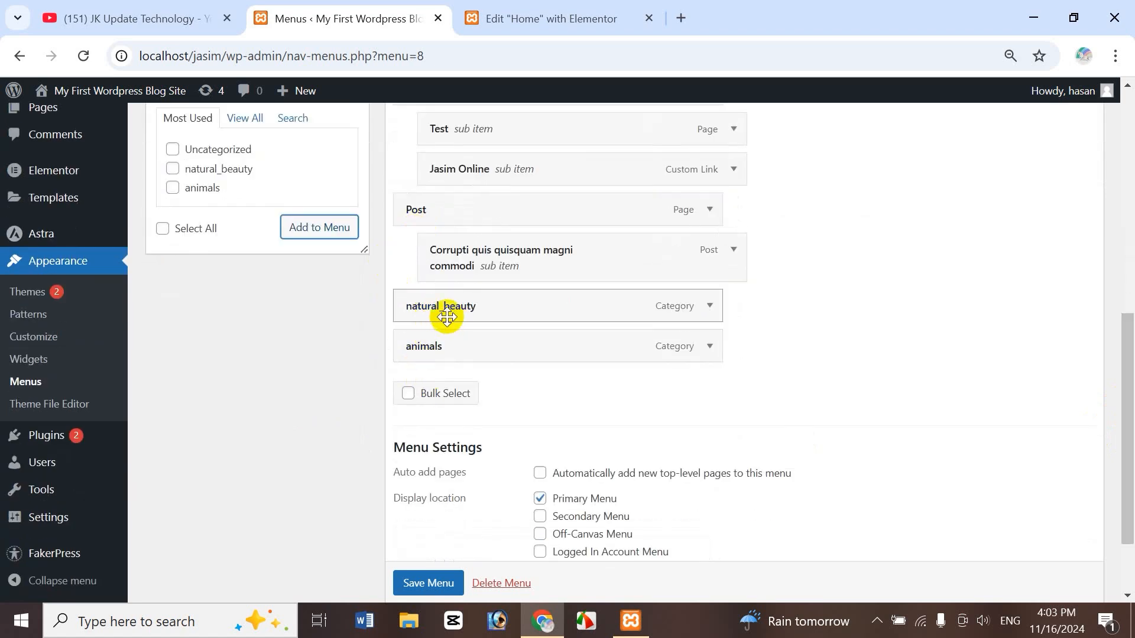
left_click_drag(443, 309, 465, 329)
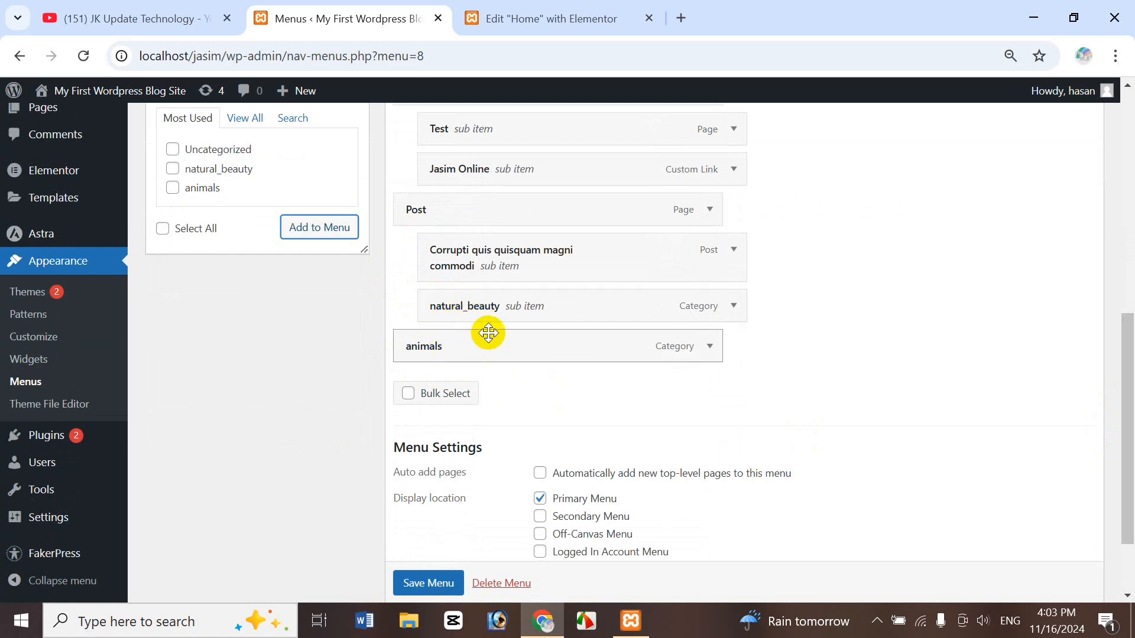
left_click_drag(421, 357, 470, 349)
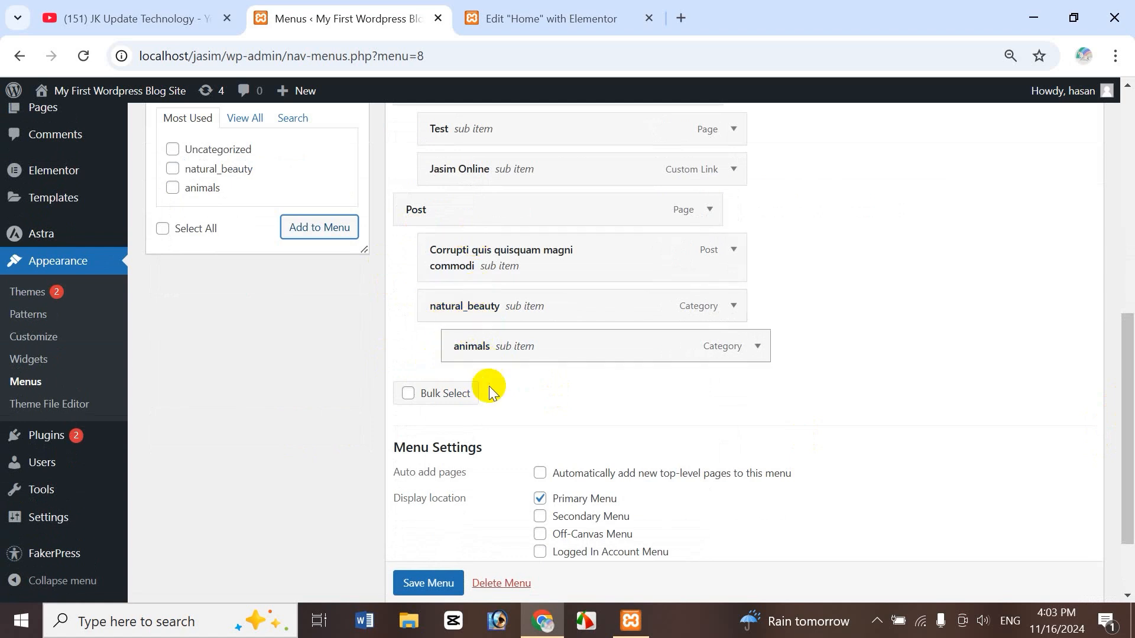
- Save Main Menu with its new category sub items
scroll(1125, 413, "down", 1)
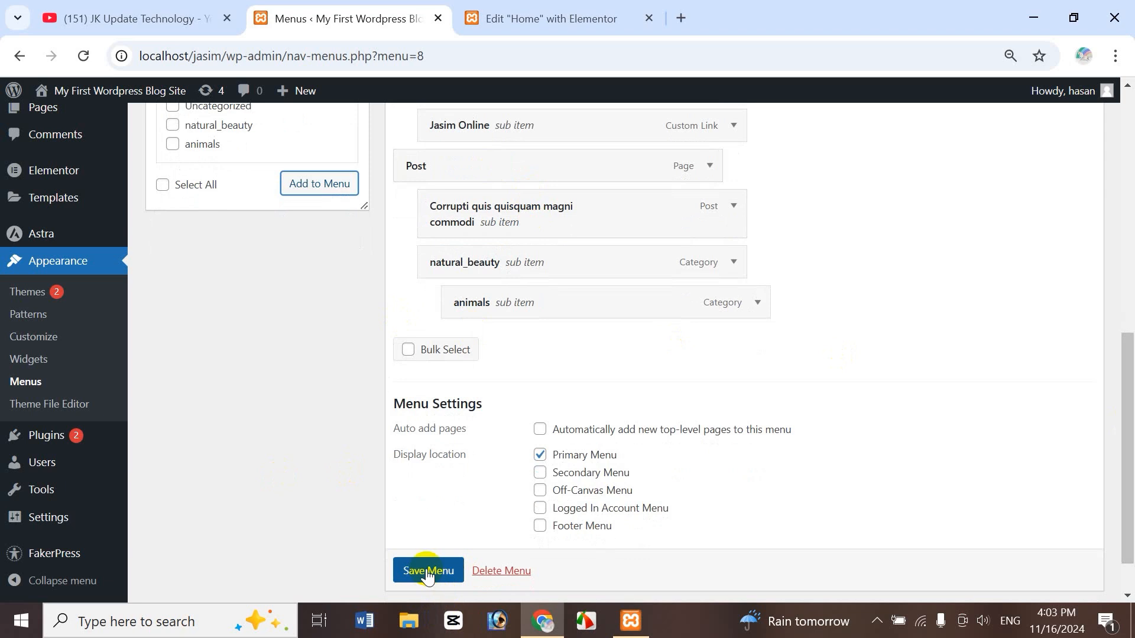
scroll(411, 578, "down", 1)
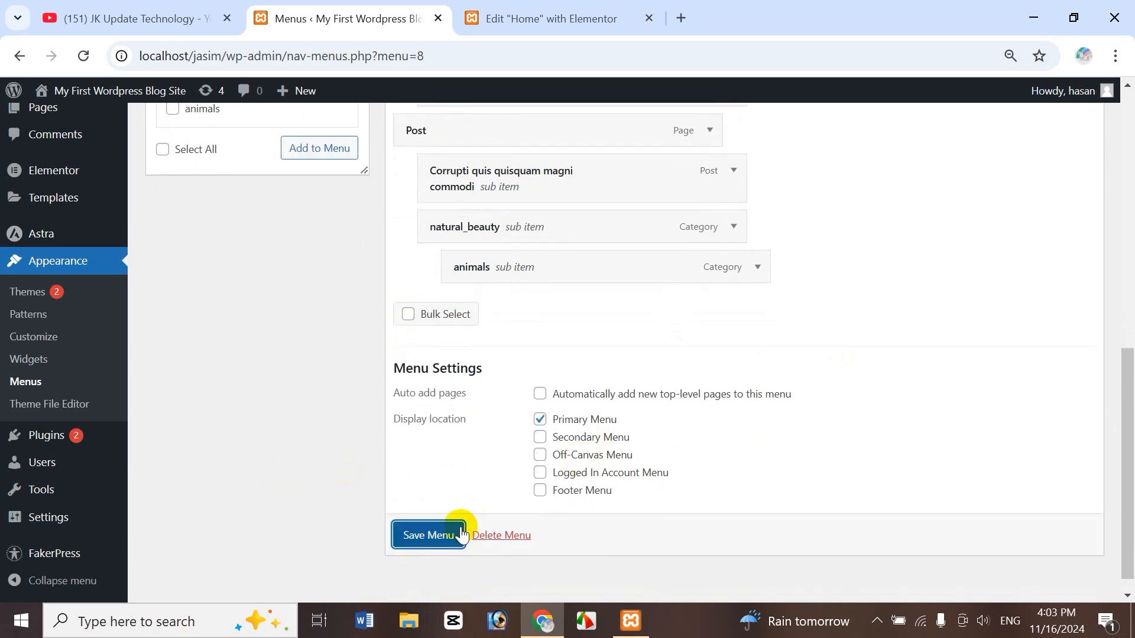
left_click(428, 536)
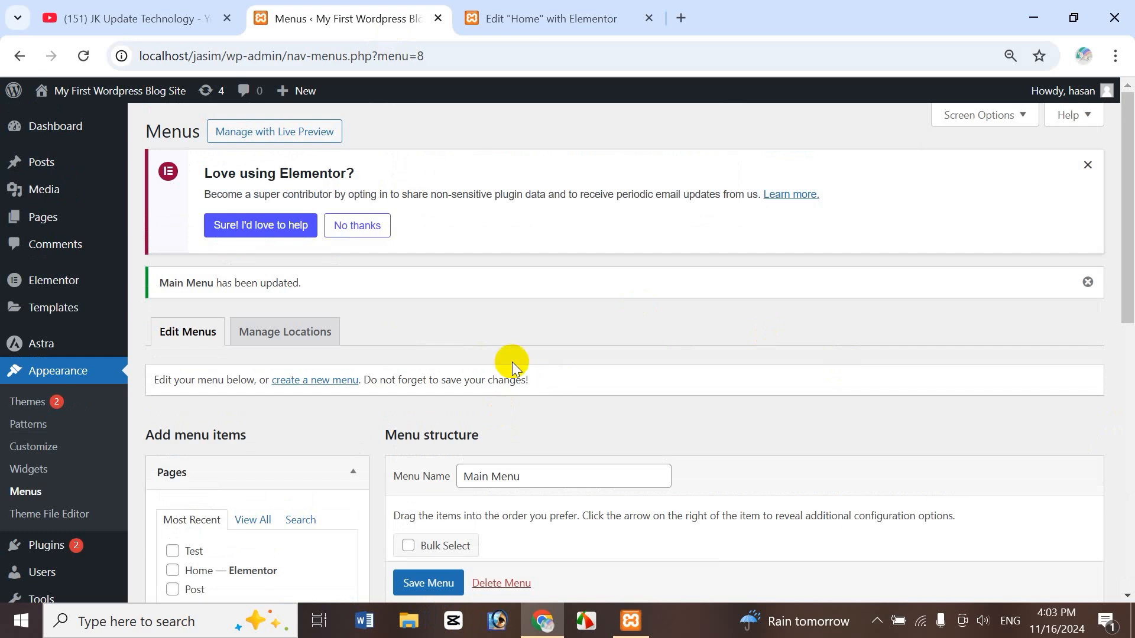
- Reload the Home page's Elementor editor and reveal the widget's Post submenu down to the natural_beauty sub item
left_click(530, 18)
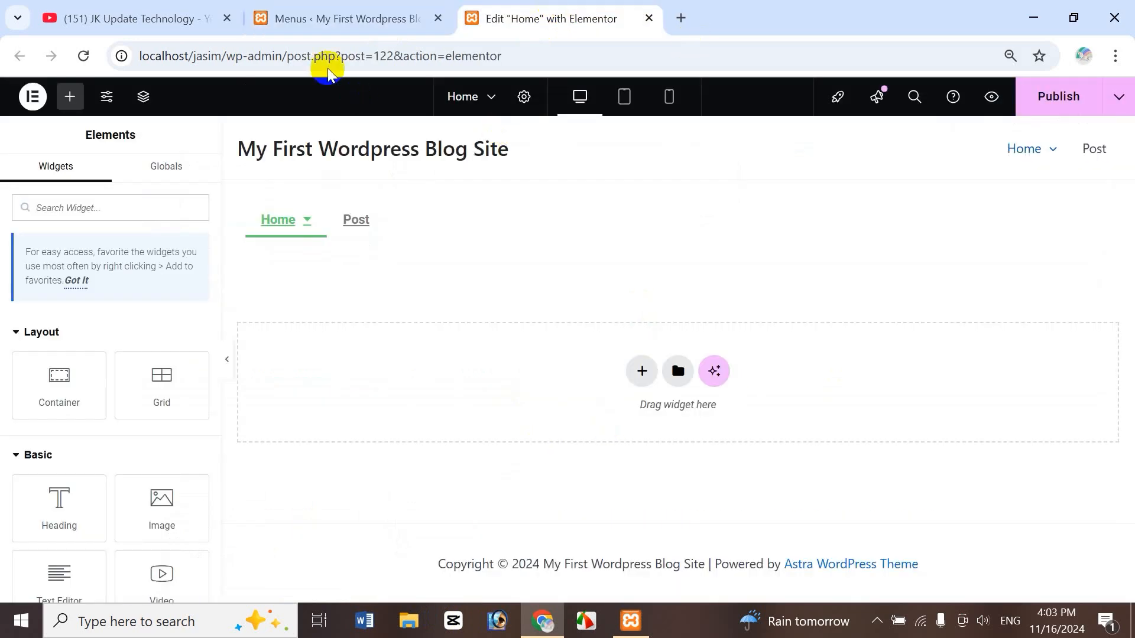
left_click(347, 19)
left_click(550, 18)
left_click(65, 105)
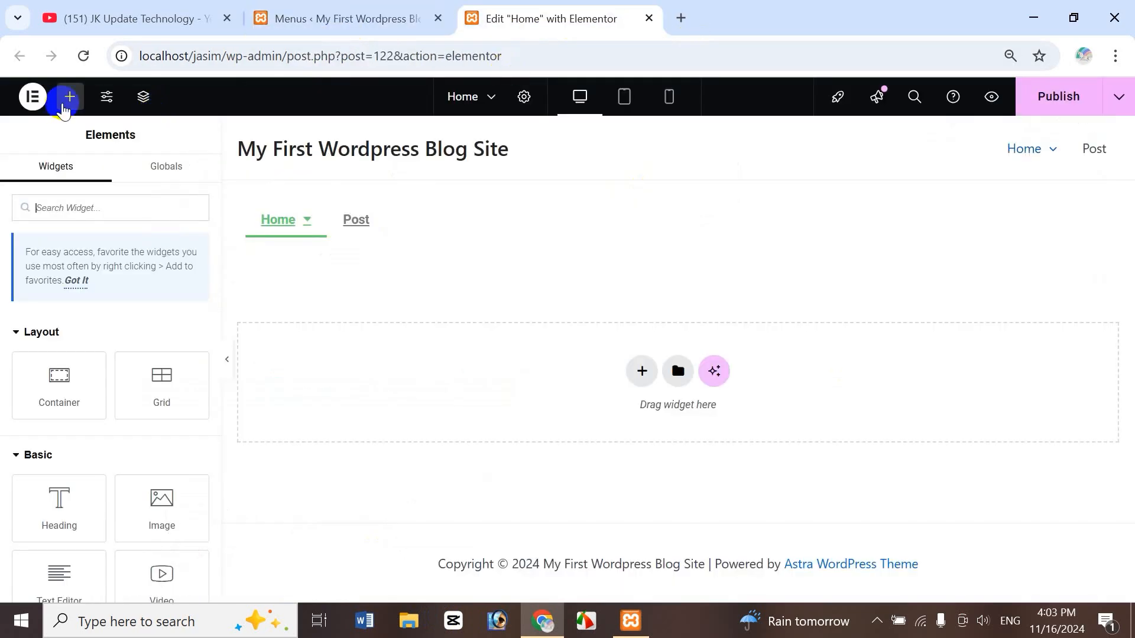
left_click(84, 59)
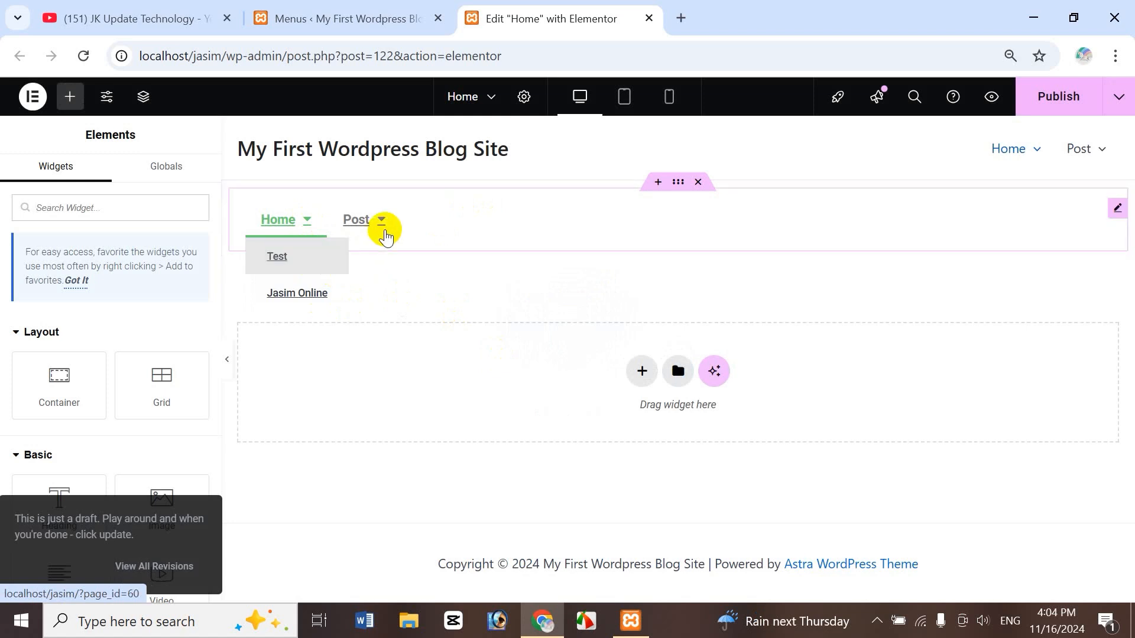
mouse_move(381, 223)
mouse_move(398, 296)
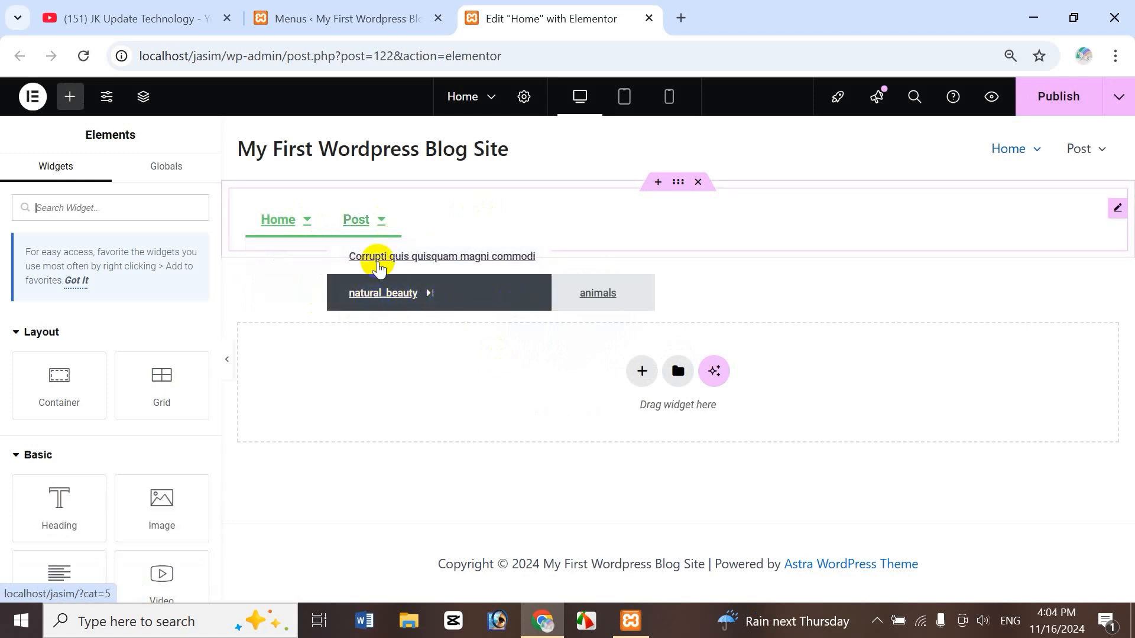
- Compare Main Menu's structure on the Menus page with the Home and Post submenus in the Elementor editor
left_click(381, 18)
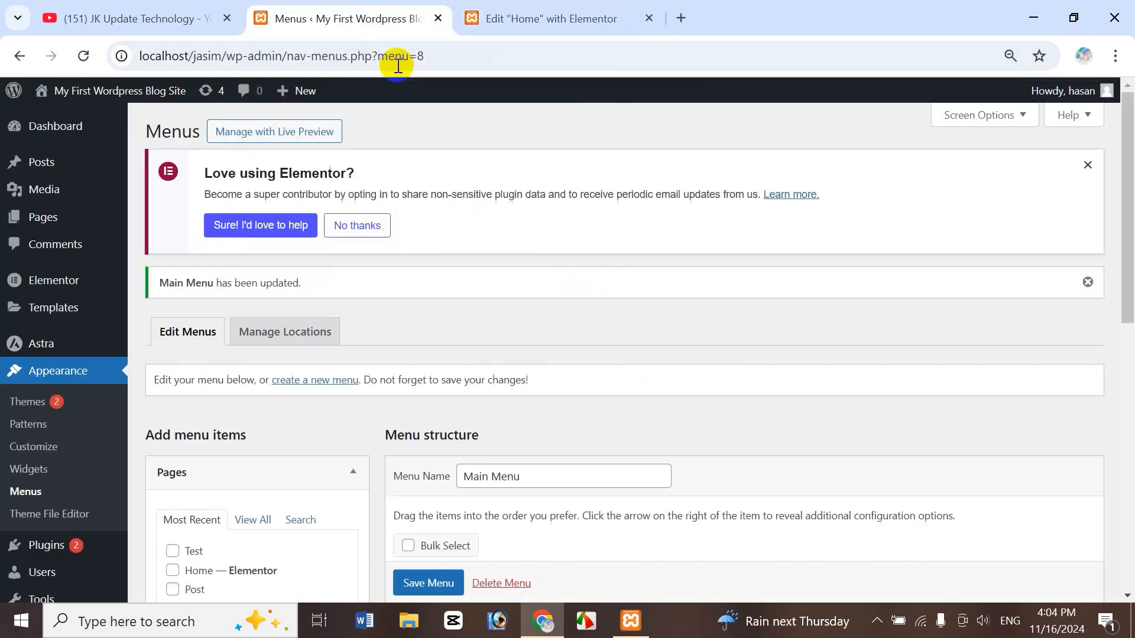
scroll(1130, 290, "down", 4)
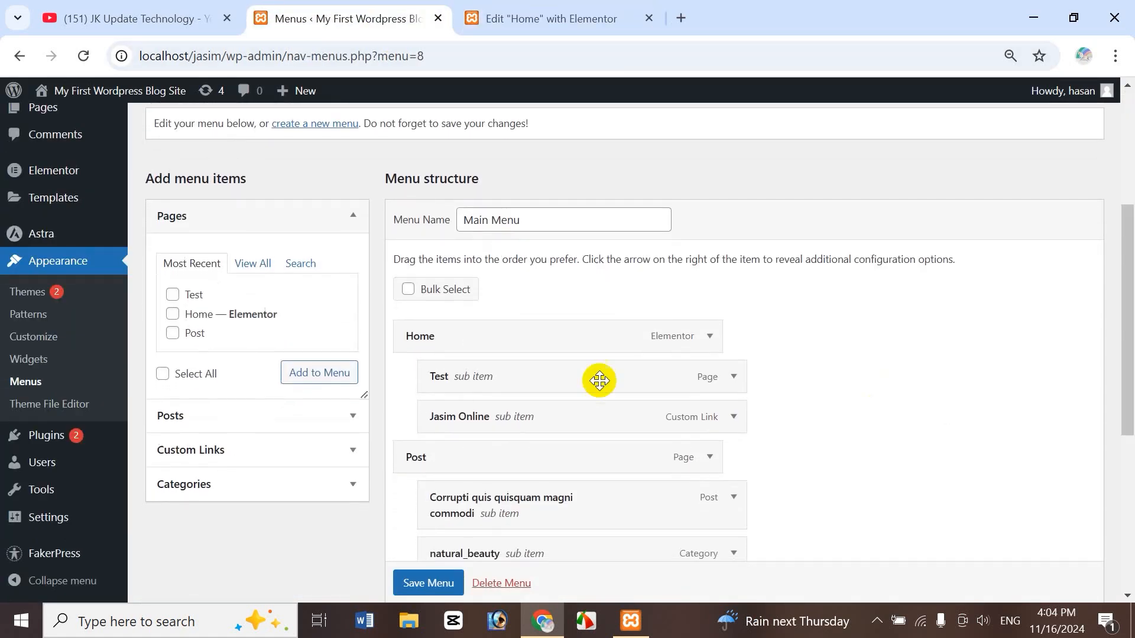
left_click(536, 17)
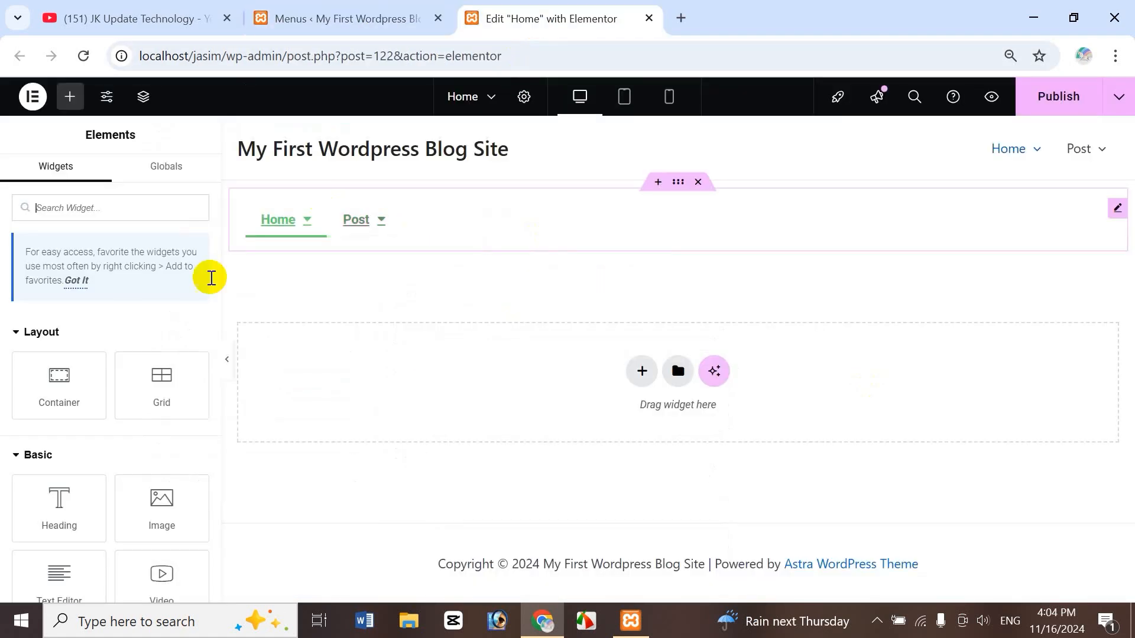
mouse_move(394, 235)
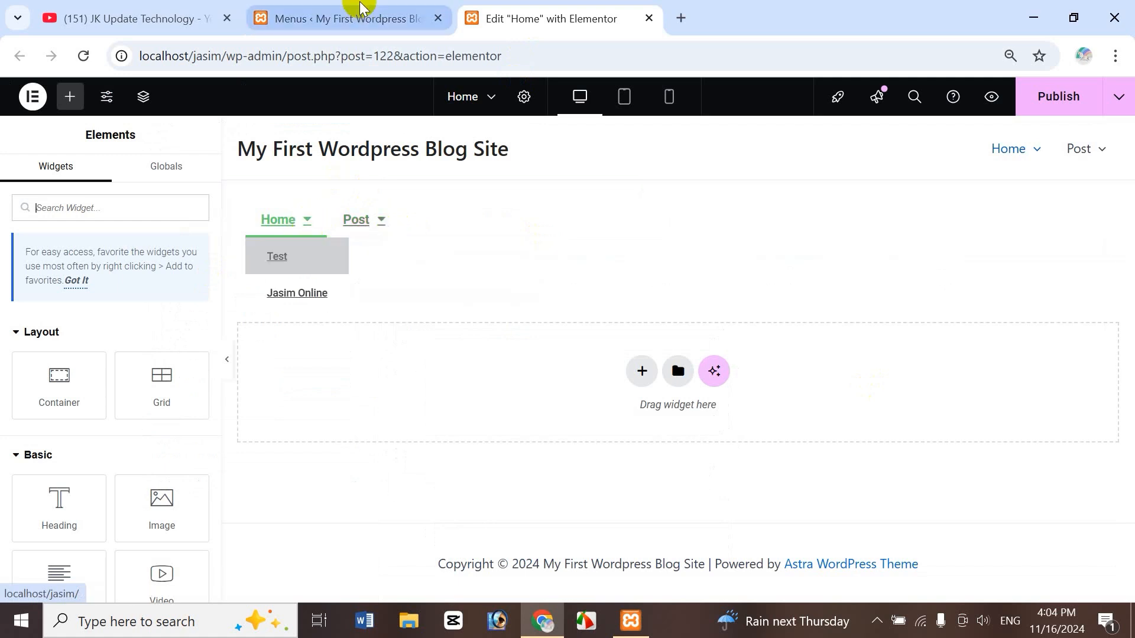
left_click(354, 18)
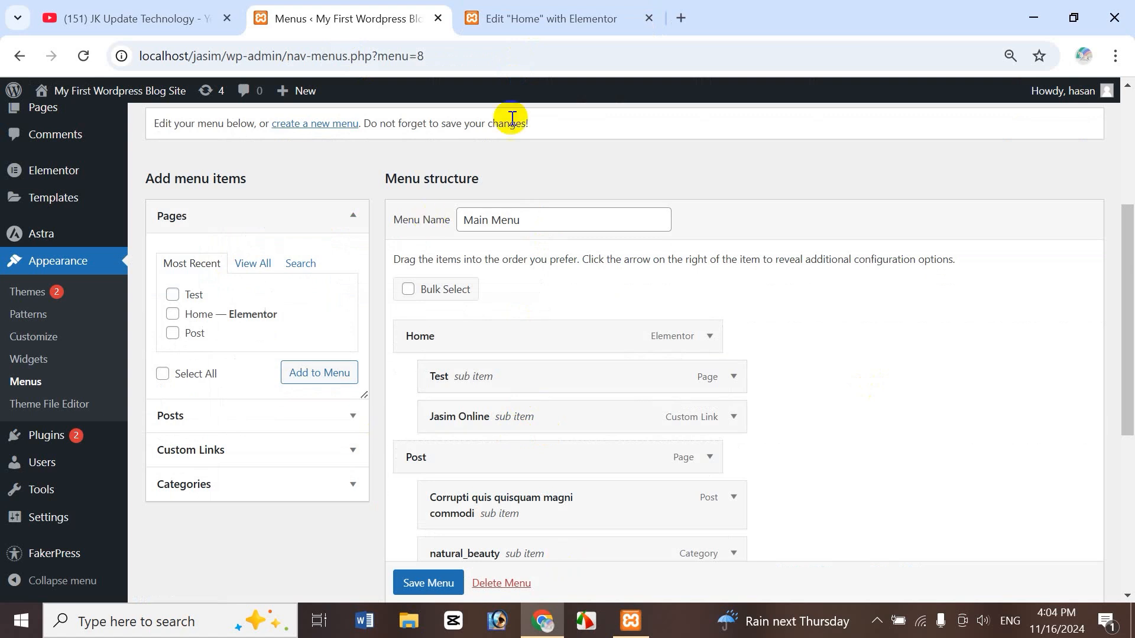
left_click(567, 27)
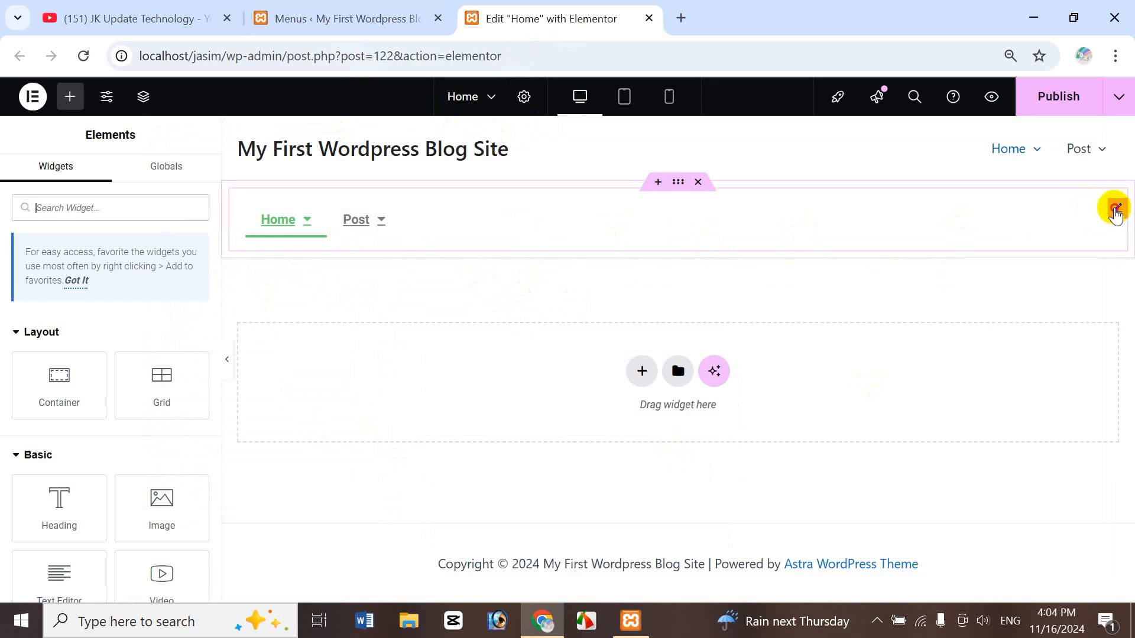
- Open the WordPress Menu widget for editing and examine its Submenu Indicator setting against the menu on the page
left_click(1115, 210)
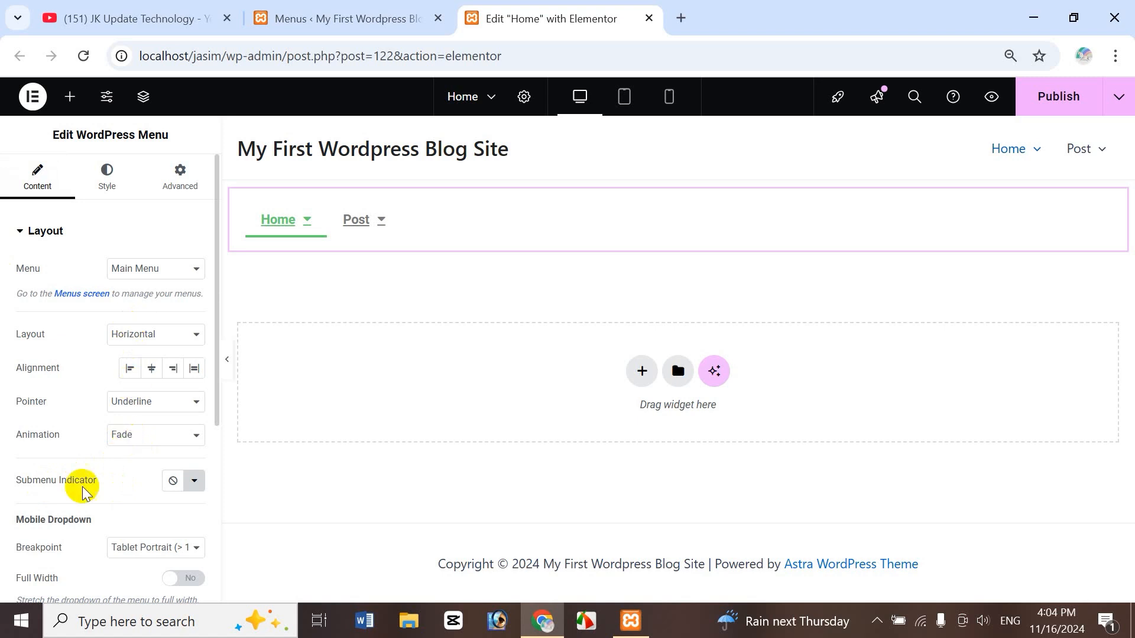
left_click_drag(216, 410, 223, 436)
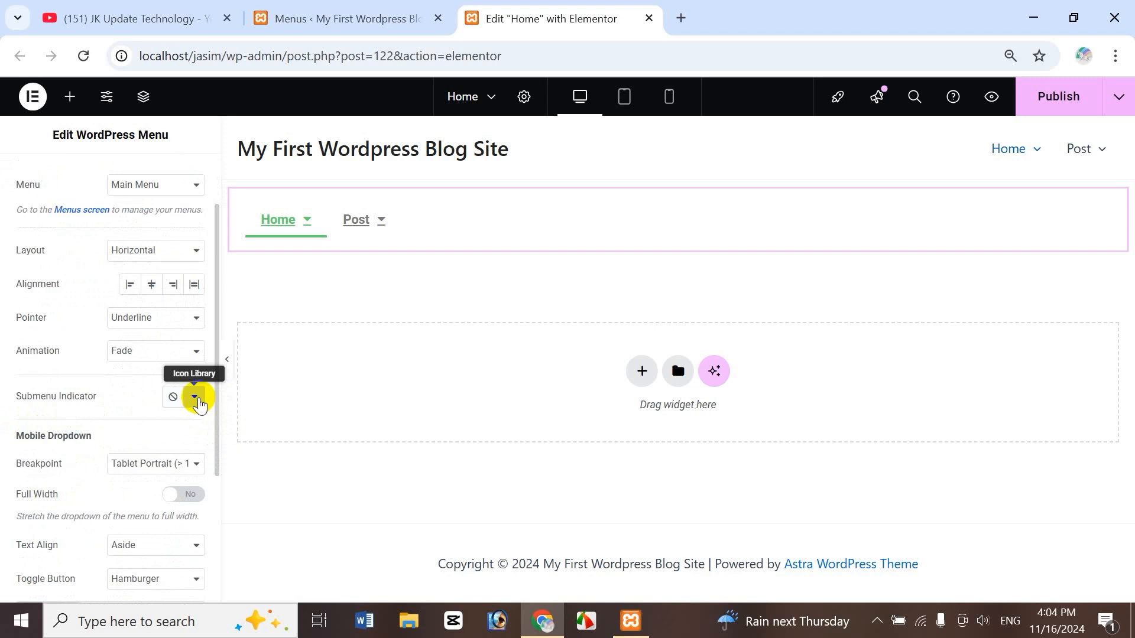
mouse_move(307, 223)
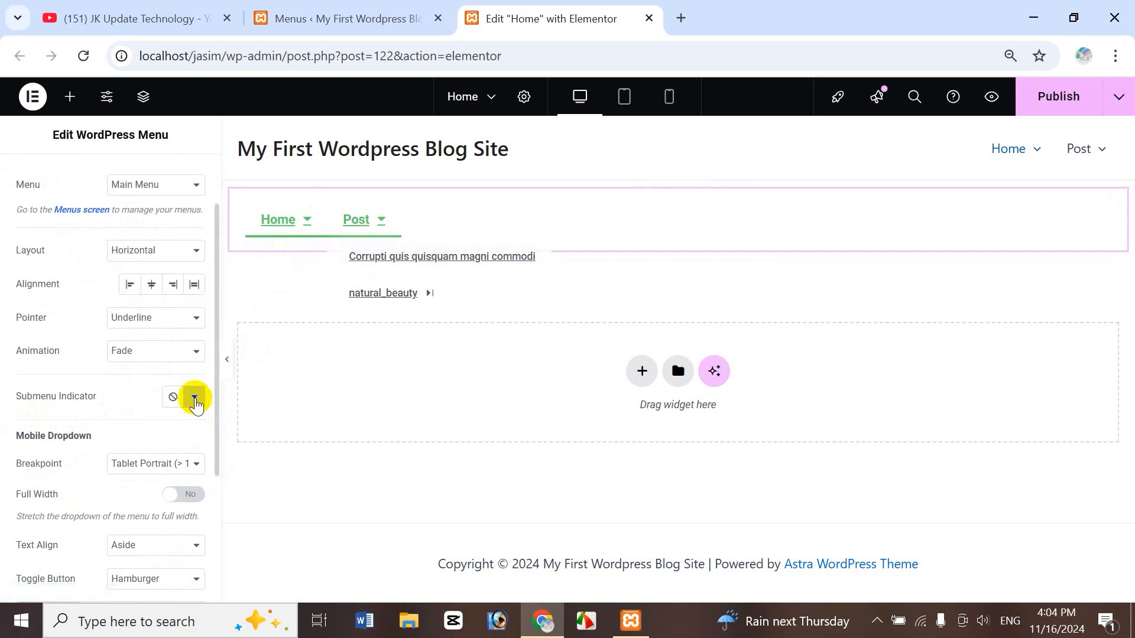
- Set the widget's submenu indicator to the recommended Angle down icon and check it on Home and Post
left_click(195, 399)
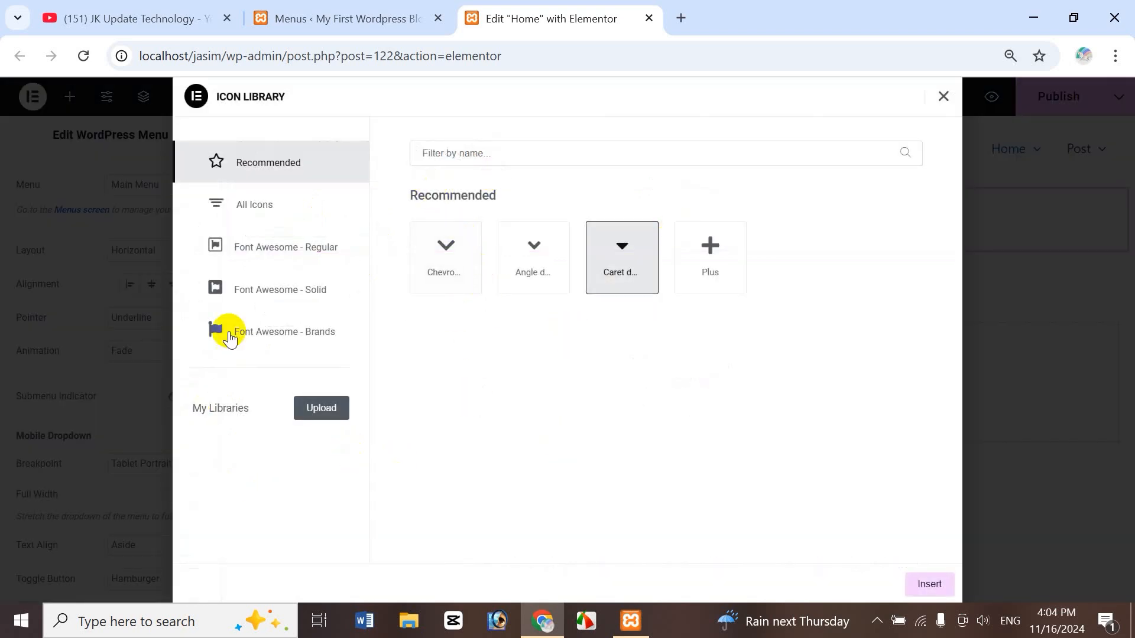
left_click(280, 256)
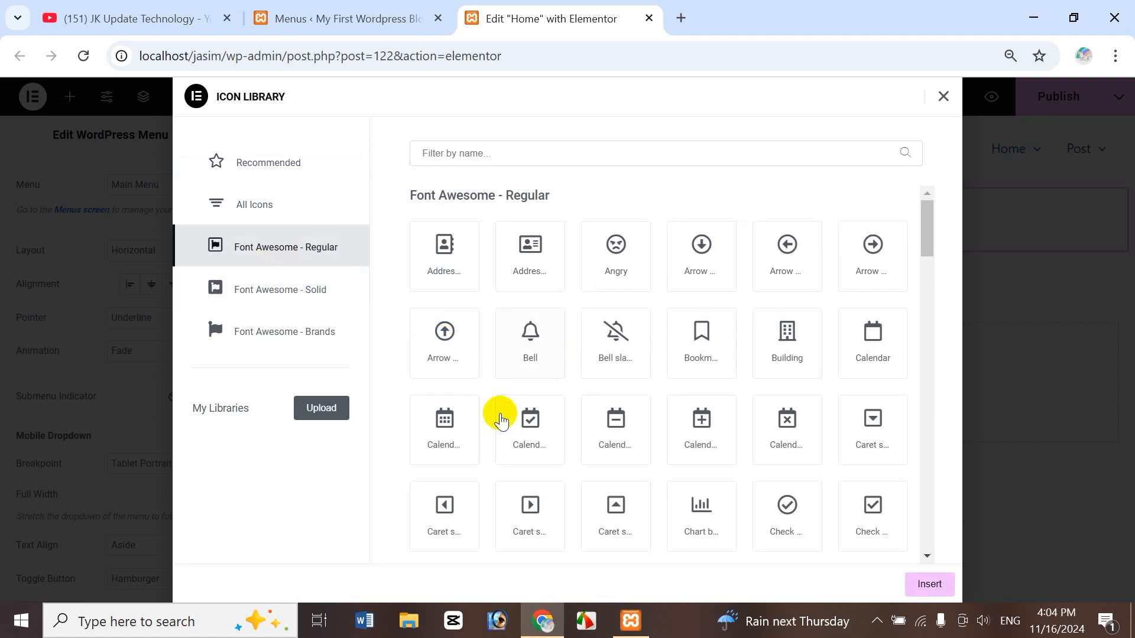
left_click(278, 296)
left_click(284, 170)
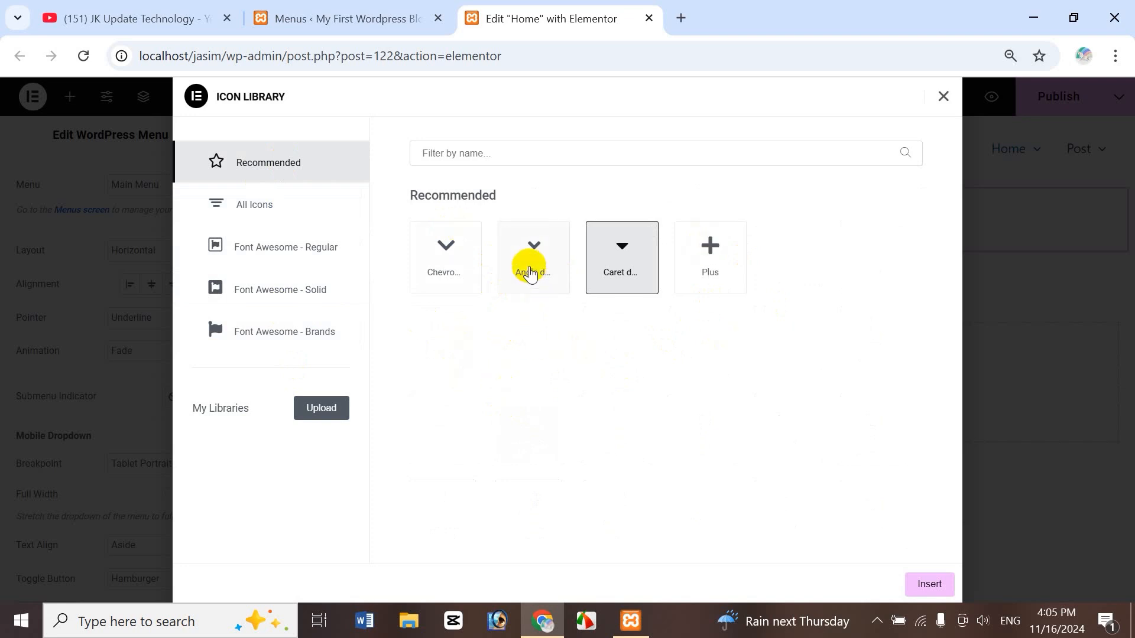
left_click(541, 275)
left_click(929, 585)
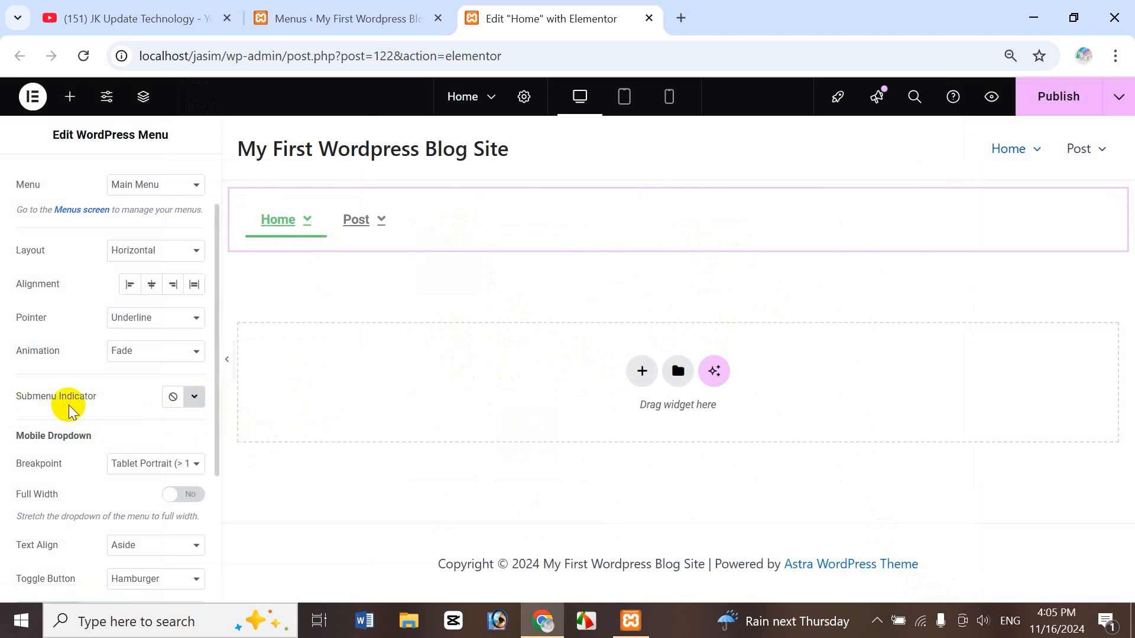
mouse_move(310, 223)
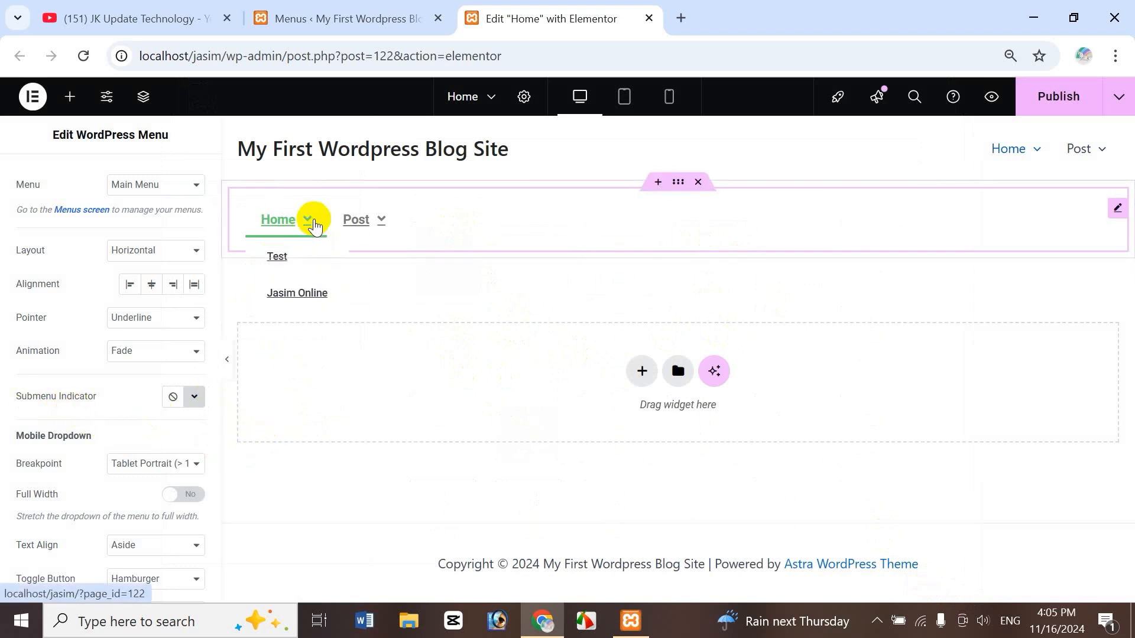
mouse_move(386, 228)
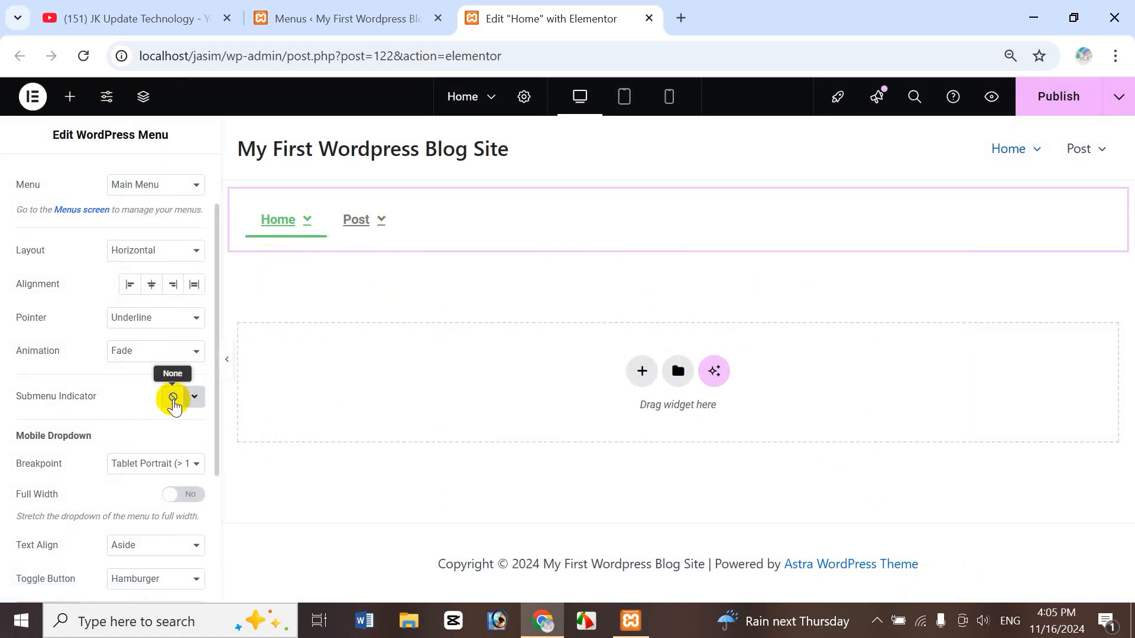
- Try the submenu indicator as None, and set it back to the Caret down icon
left_click(172, 397)
mouse_move(369, 213)
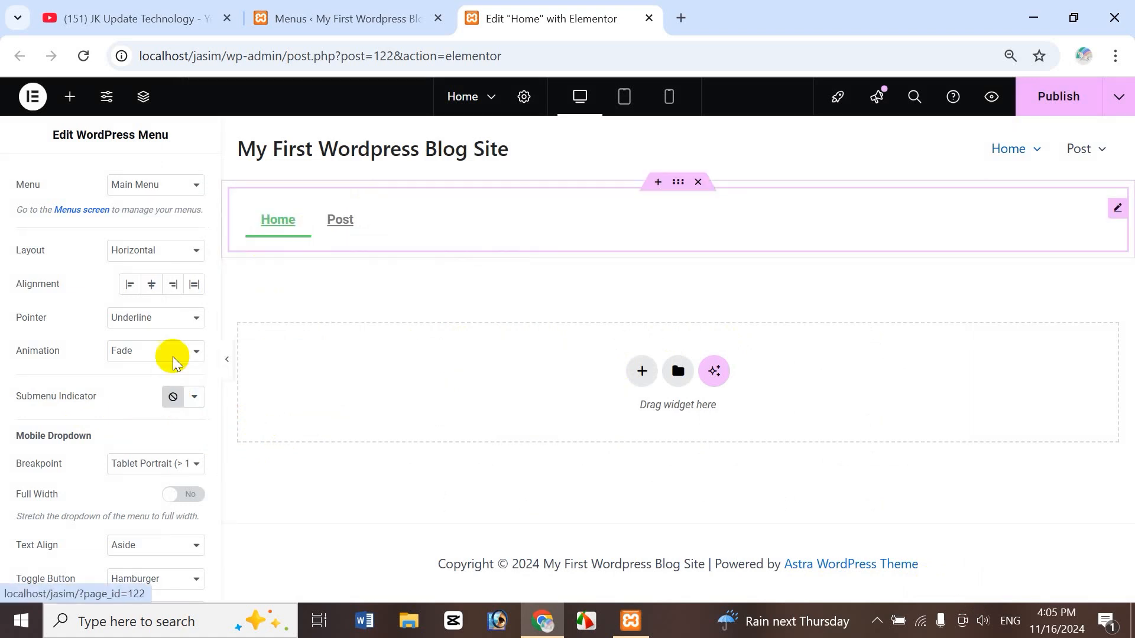
left_click(195, 397)
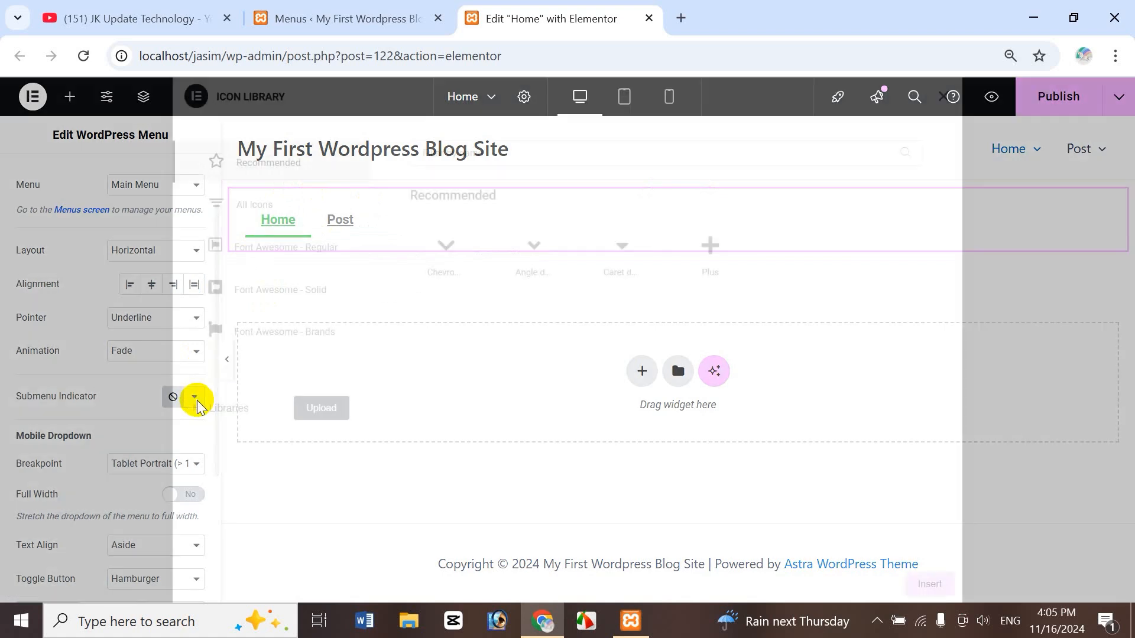
left_click(612, 261)
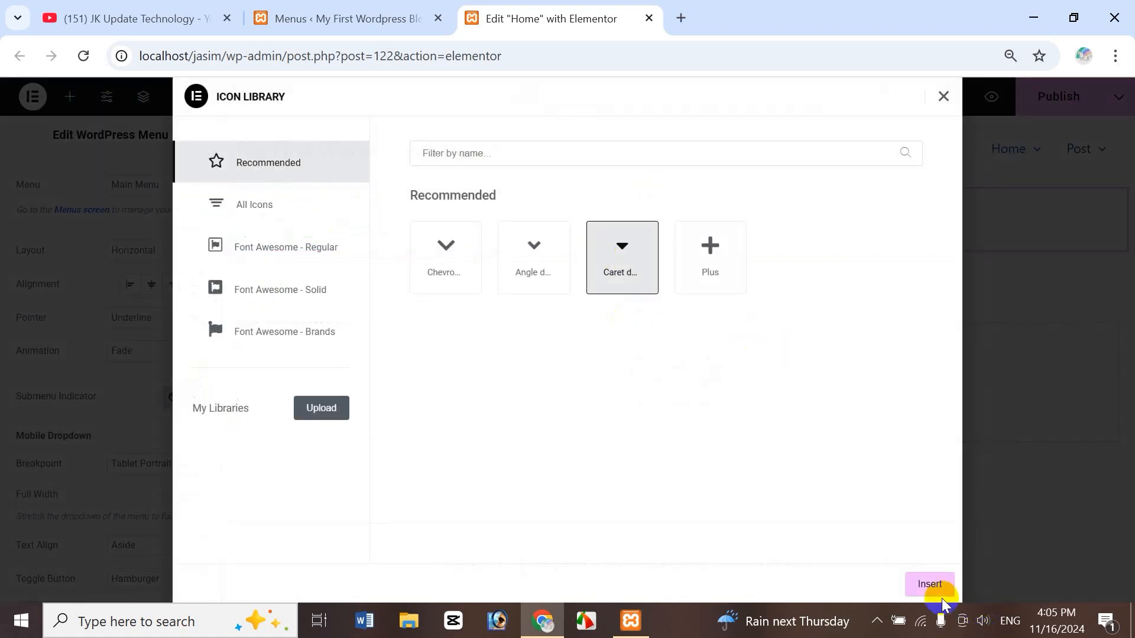
left_click(931, 584)
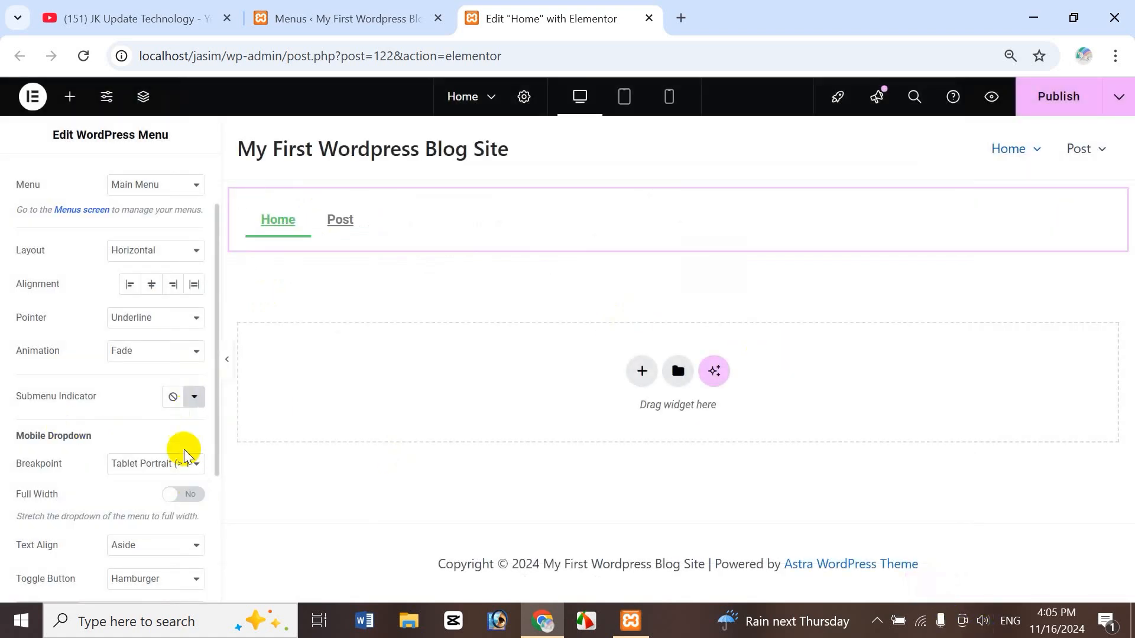
mouse_move(321, 256)
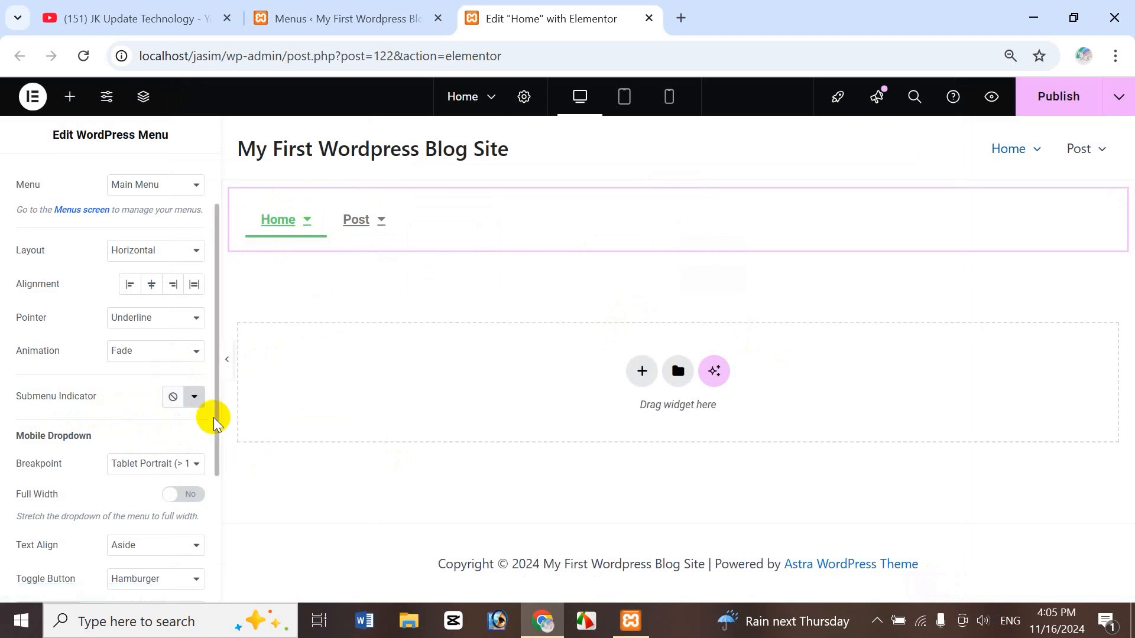
- Review the widget's layout and Mobile Dropdown settings, and expand its hamburger menu in the tablet preview
left_click_drag(217, 420, 225, 502)
scroll(74, 397, "up", 3)
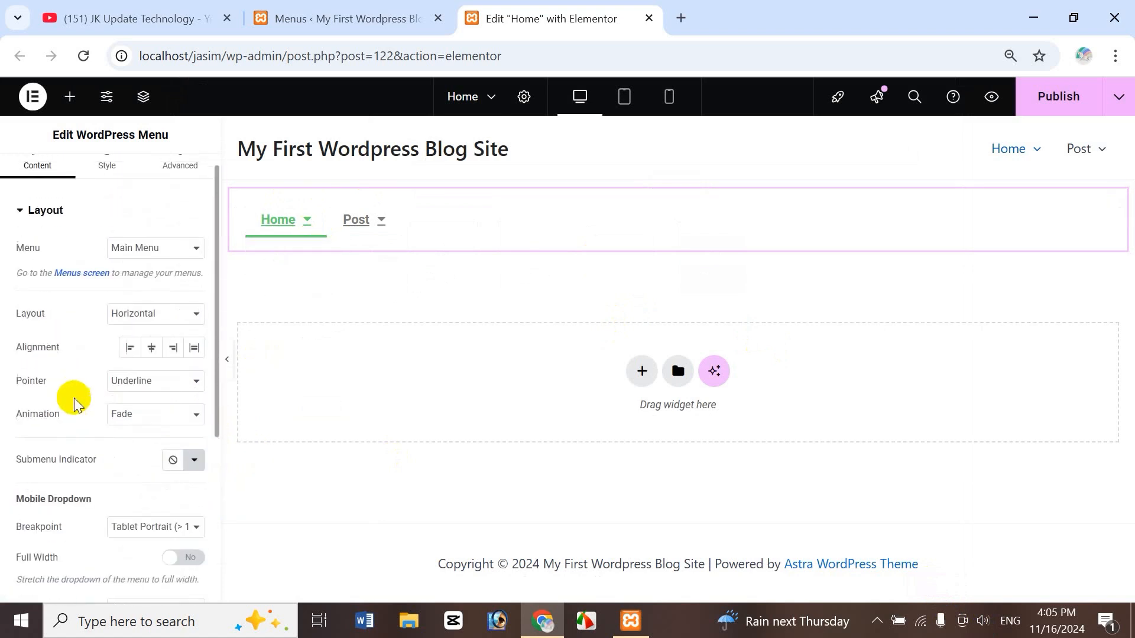
scroll(77, 437, "down", 2)
scroll(76, 448, "down", 1)
scroll(76, 448, "up", 1)
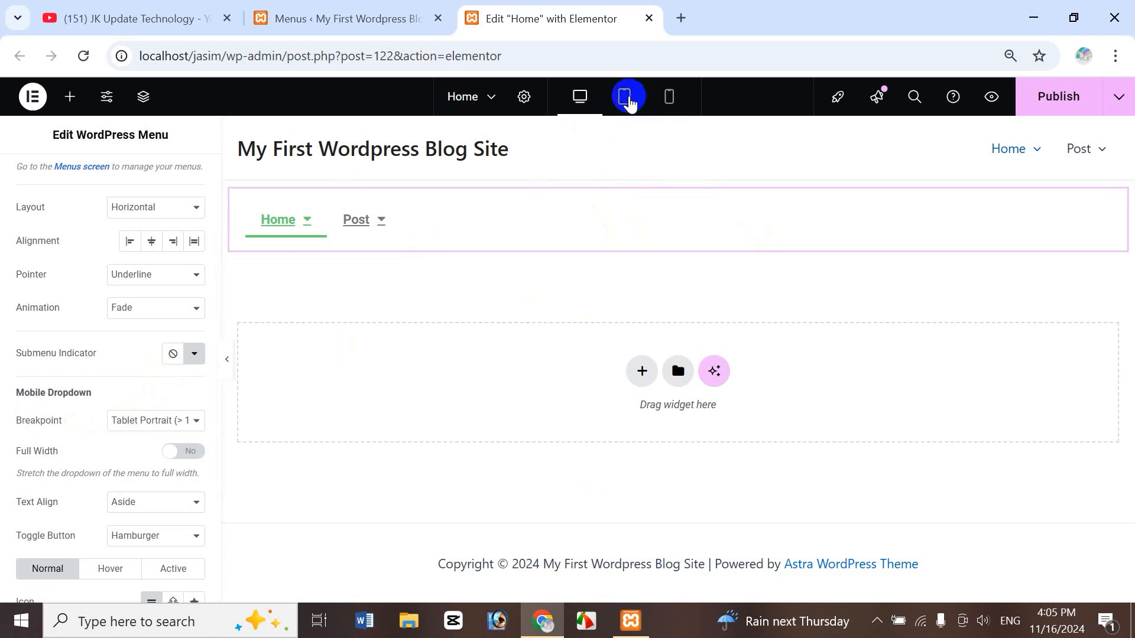
left_click(626, 99)
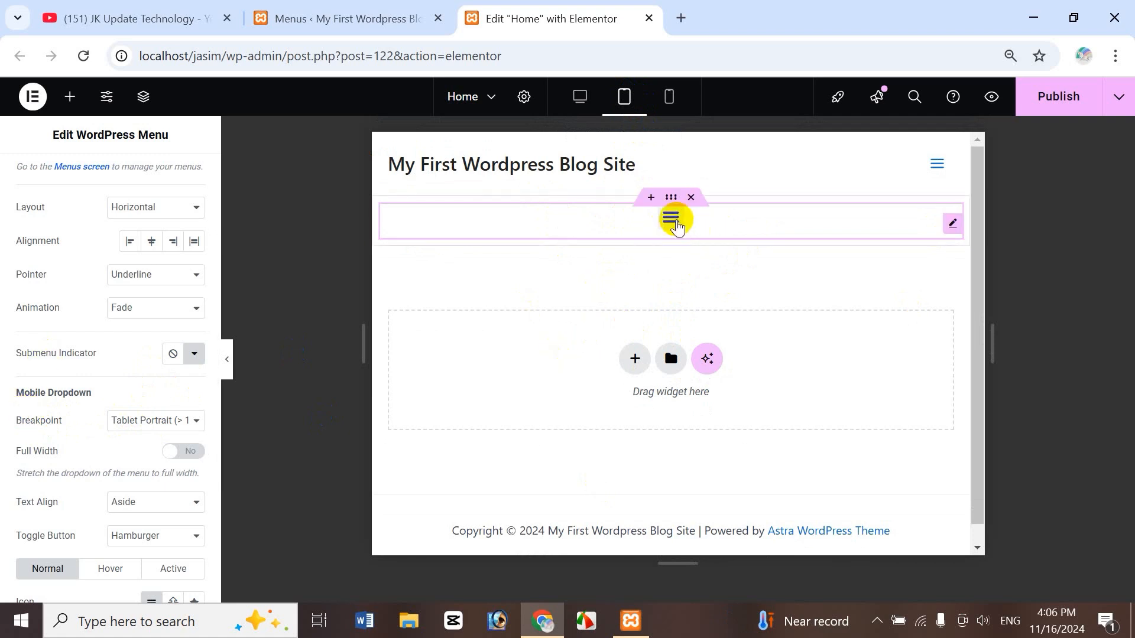
left_click(671, 218)
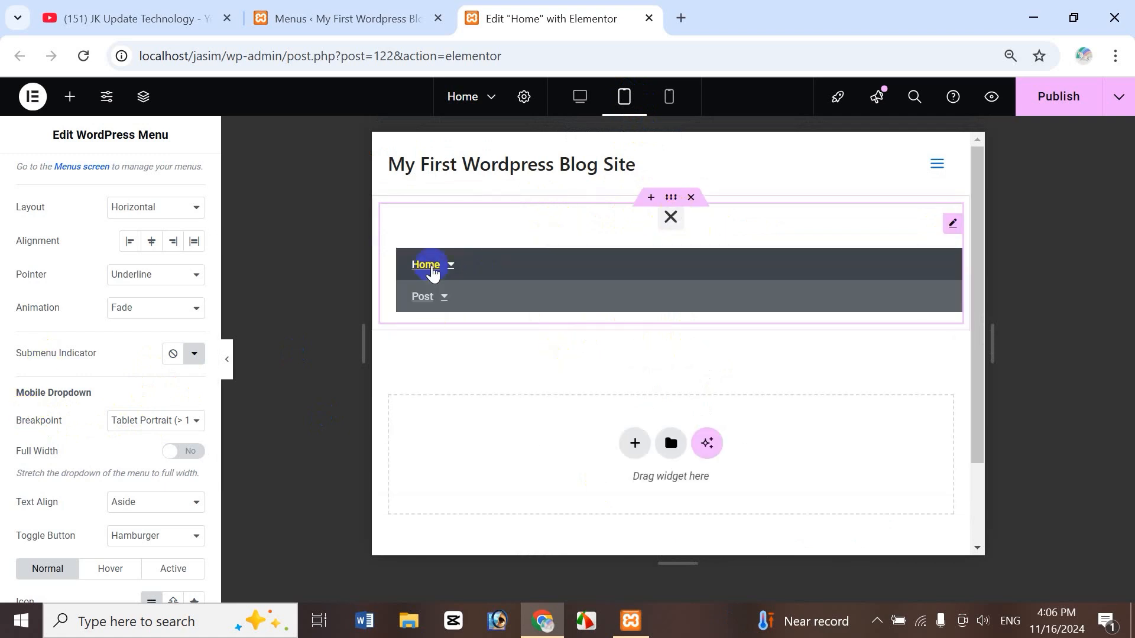
- Expand the Post and Home submenus in the tablet preview, and check the hamburger menu in the mobile preview
left_click(447, 297)
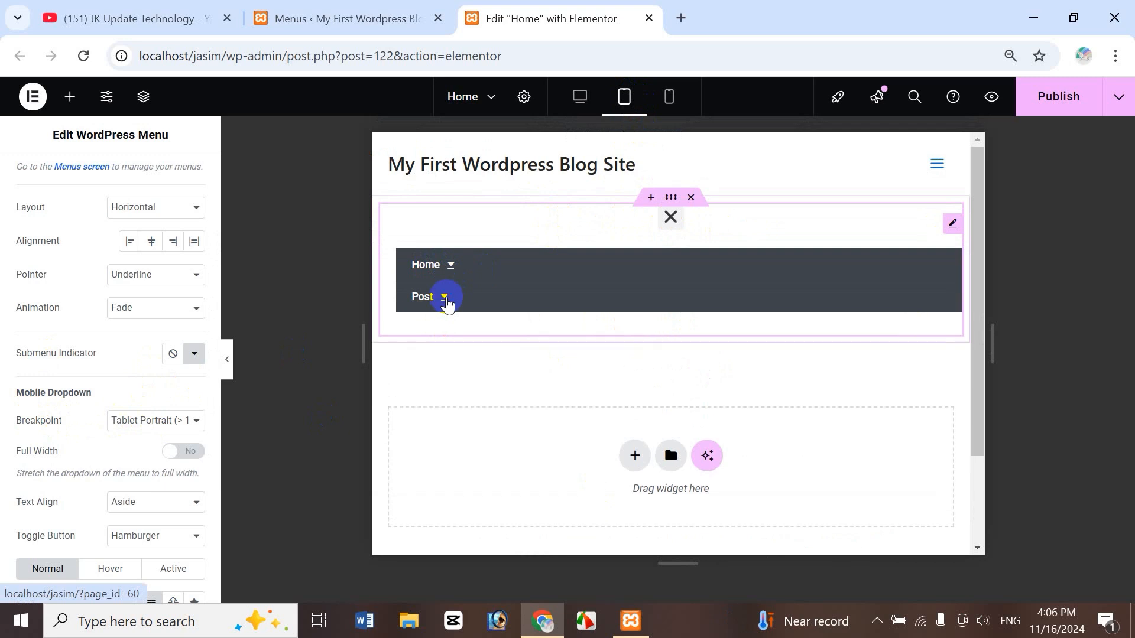
left_click(451, 266)
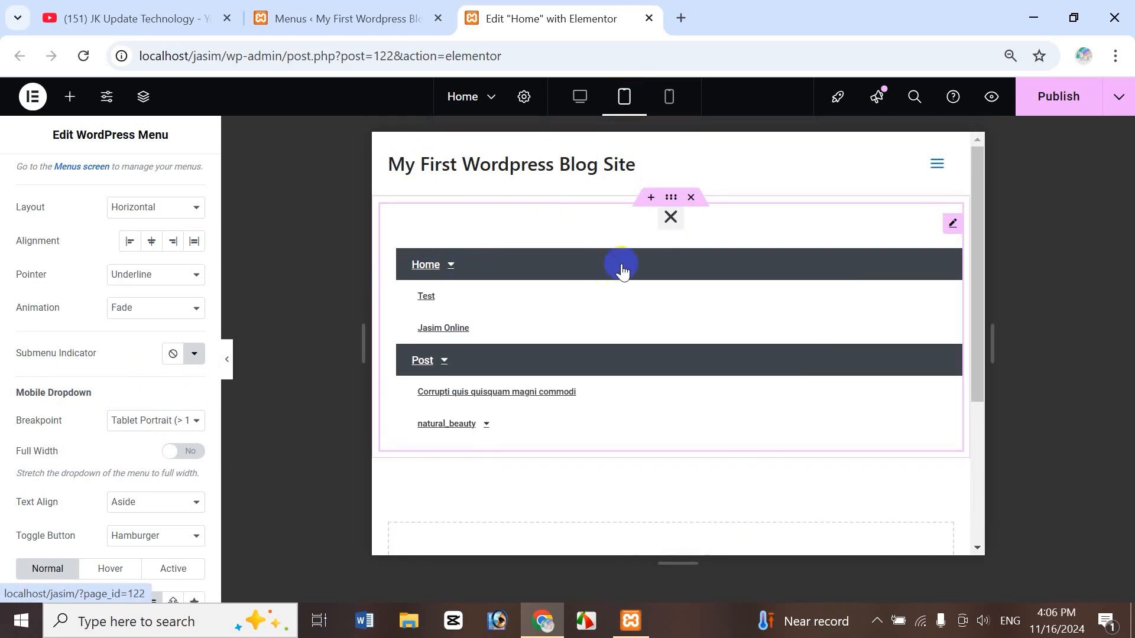
left_click(671, 219)
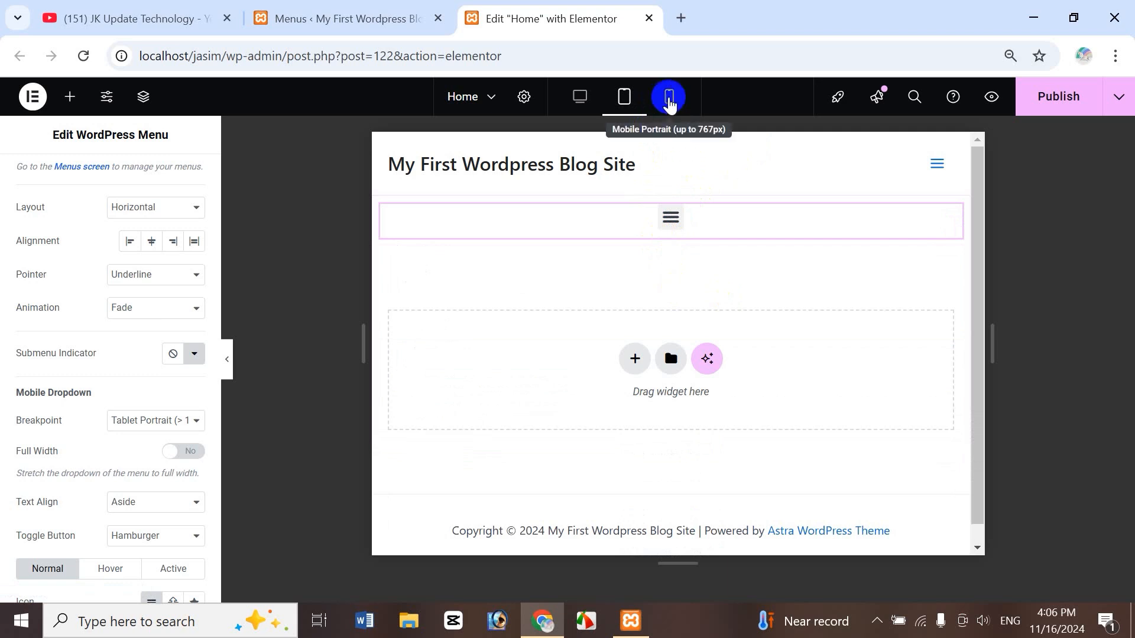
left_click(670, 99)
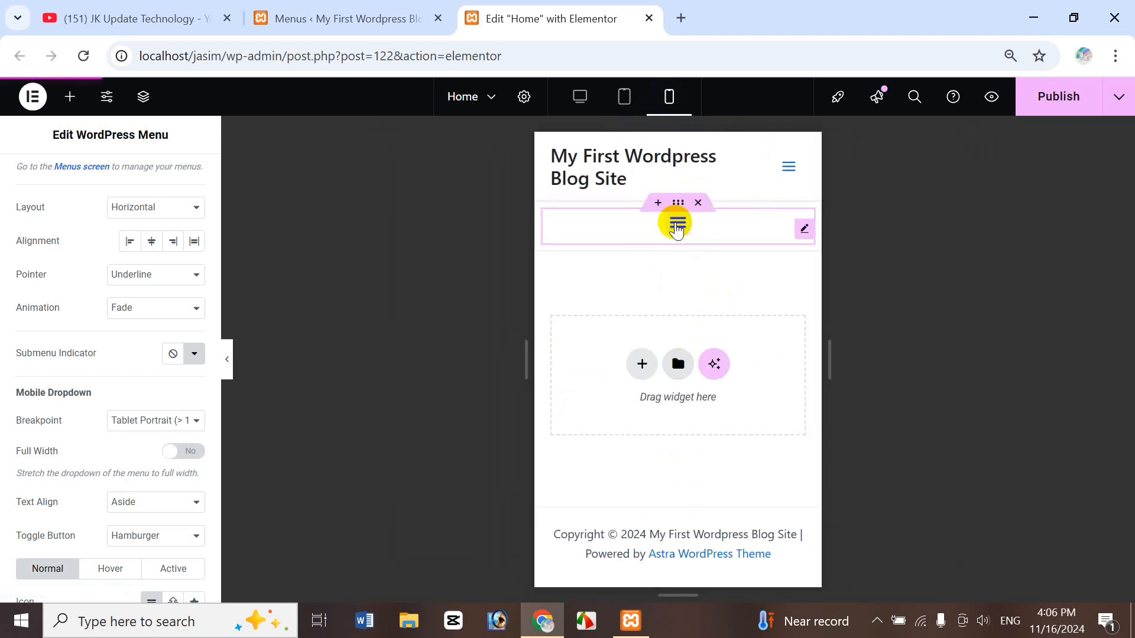
left_click(678, 225)
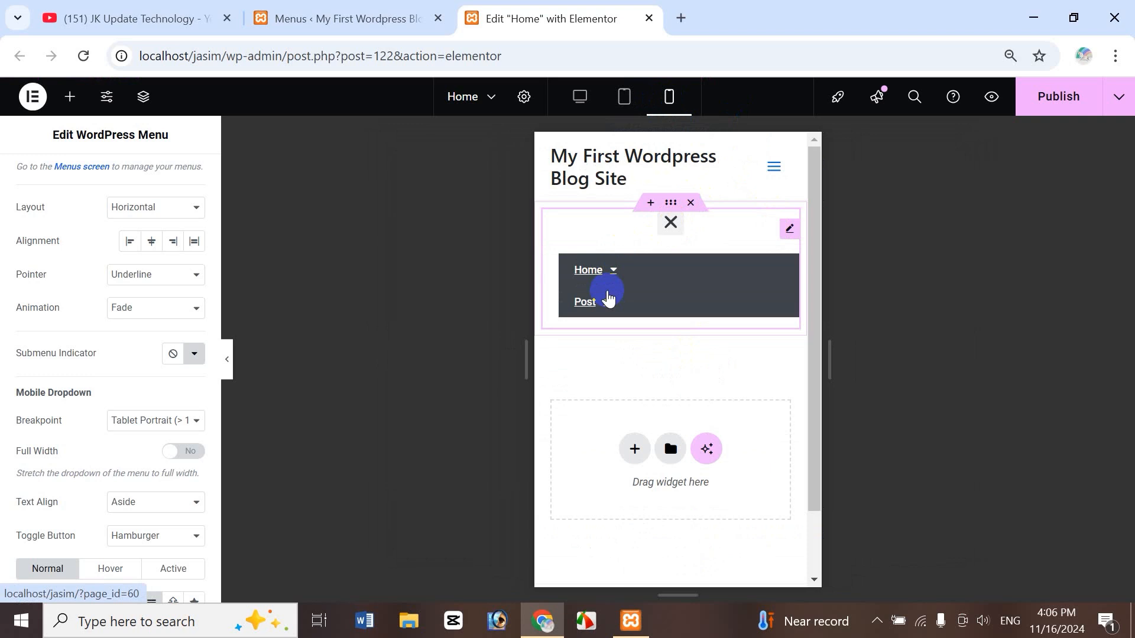
left_click(569, 275)
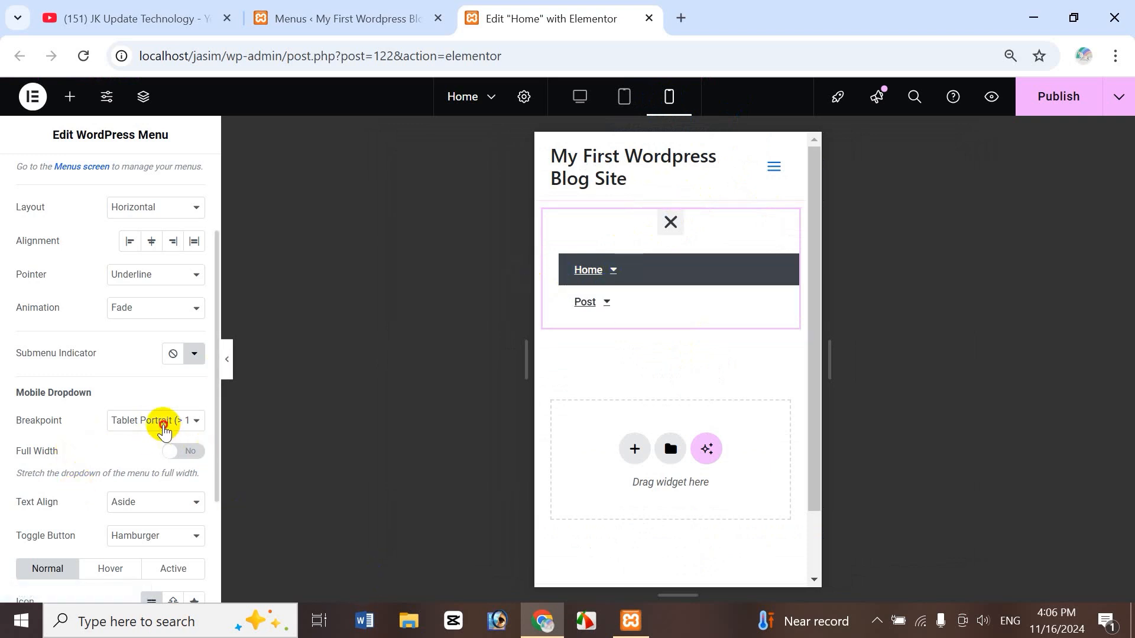
- Try the Mobile Dropdown breakpoint Mobile Portrait (> 767px) and compare the menu in the tablet, mobile and desktop previews
left_click(164, 431)
left_click(165, 453)
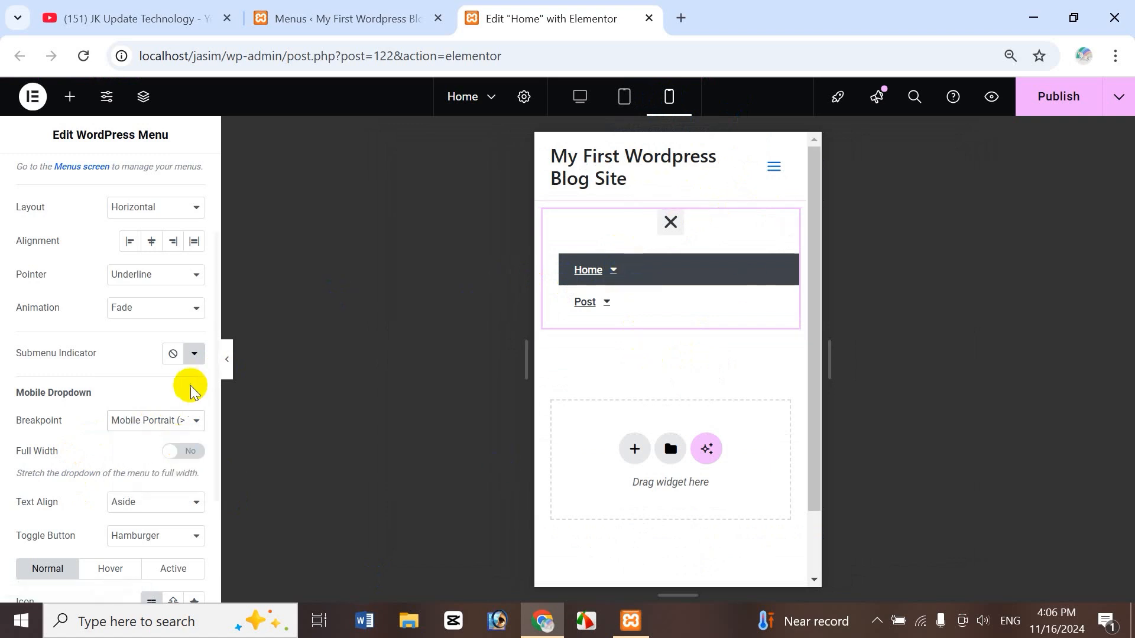
left_click(625, 96)
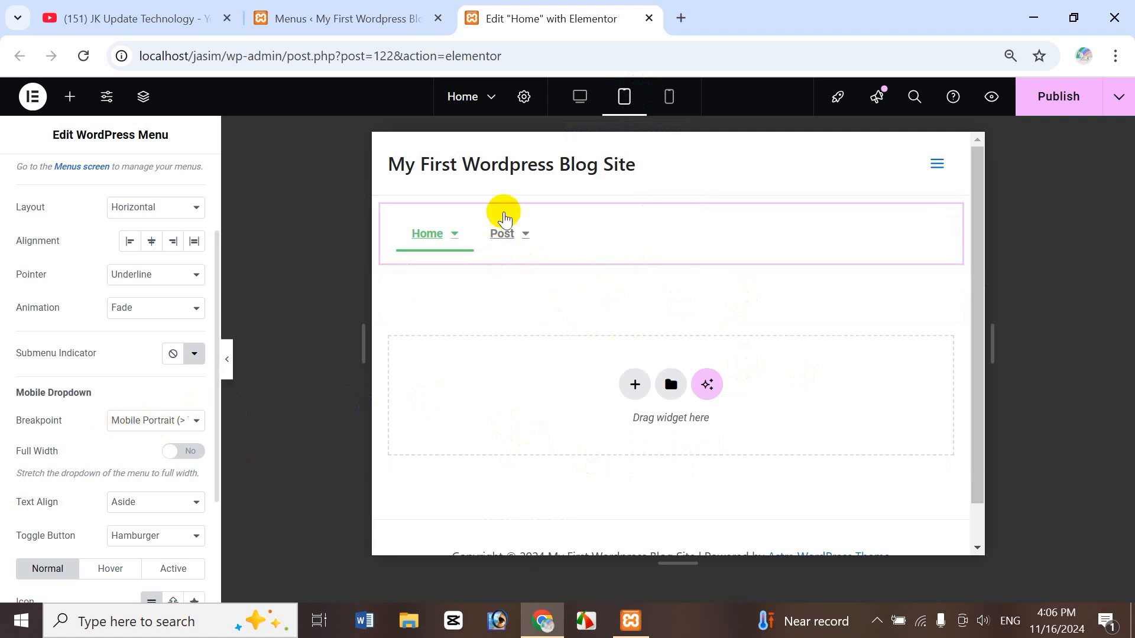
left_click(668, 96)
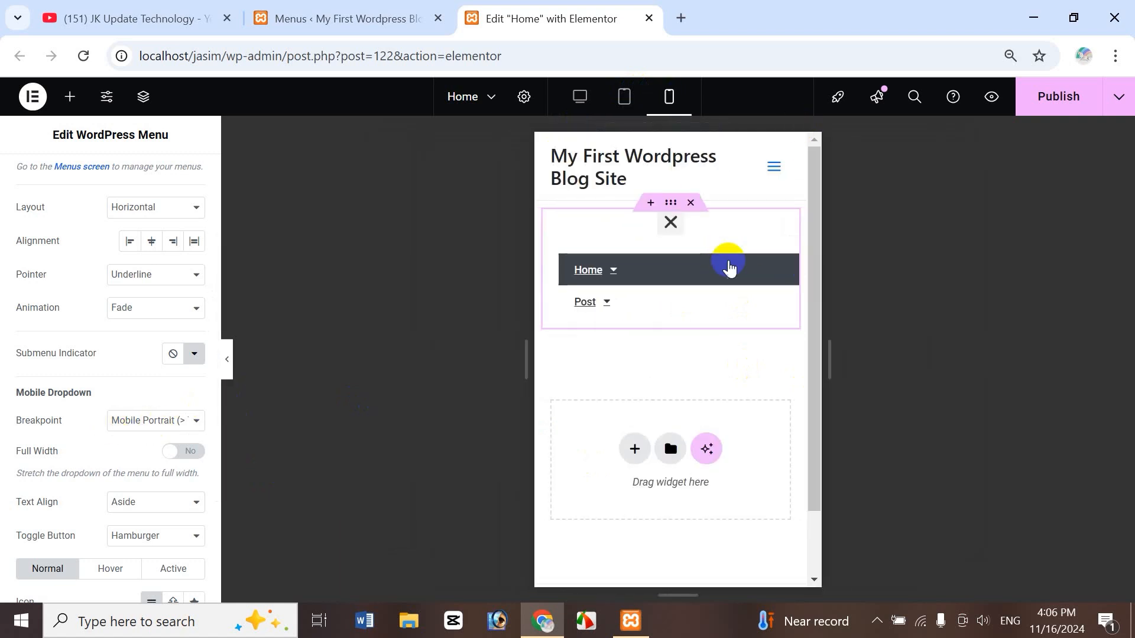
left_click(671, 224)
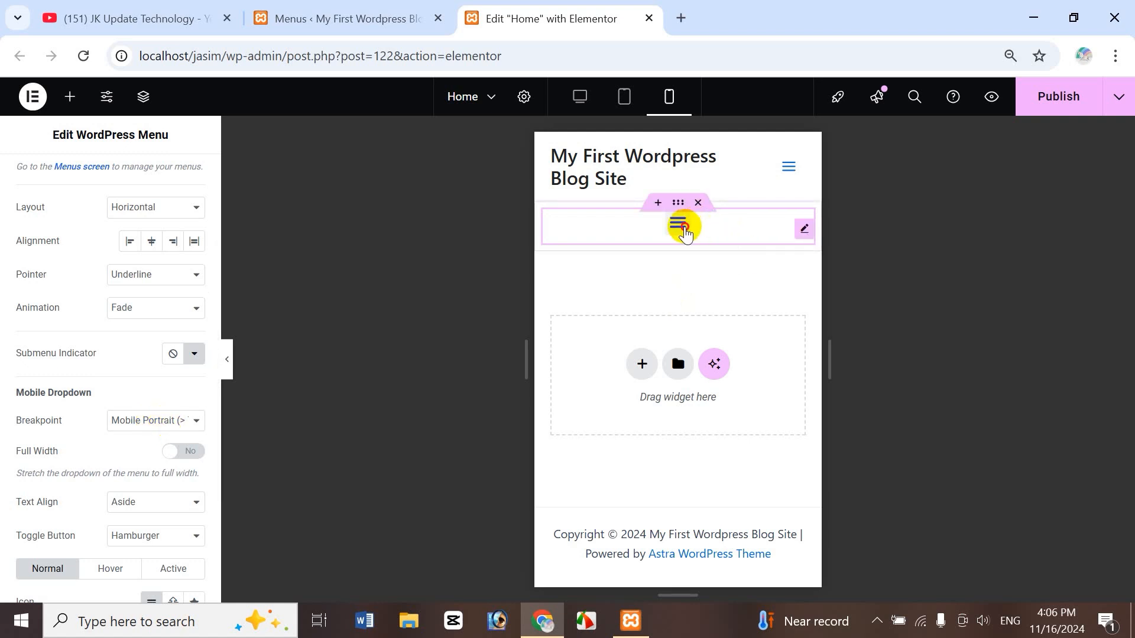
left_click(686, 232)
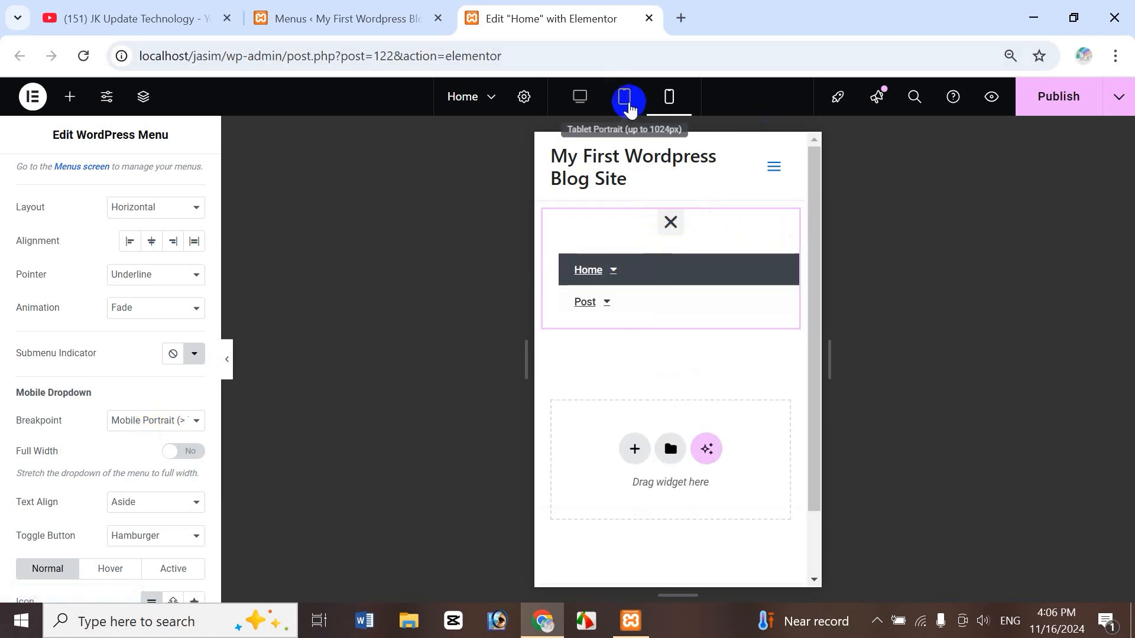
left_click(627, 105)
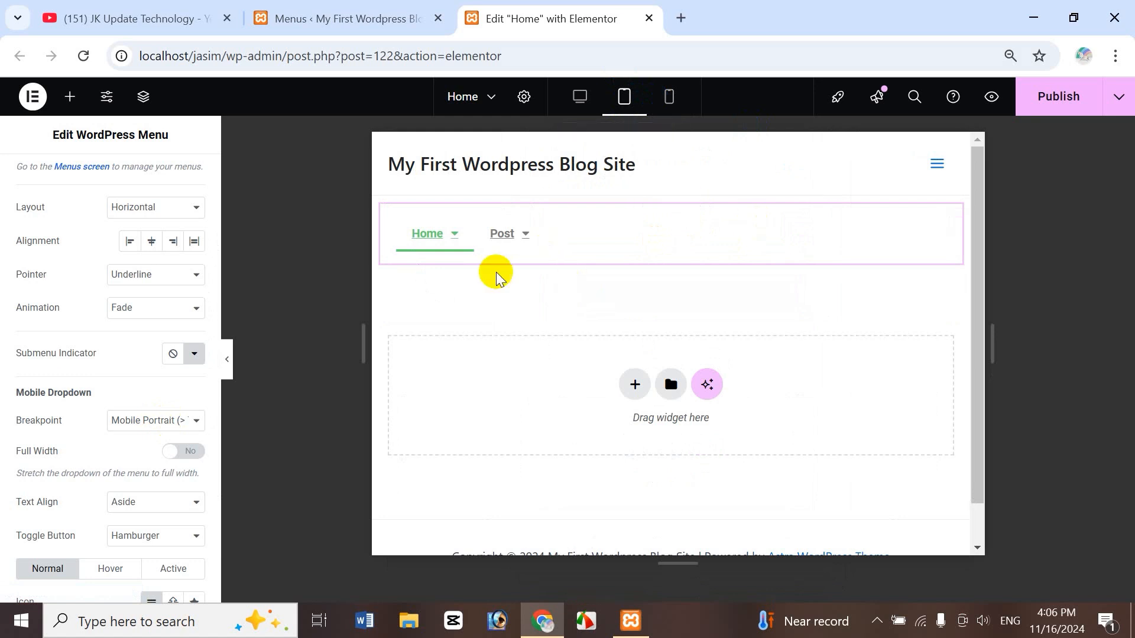
left_click(580, 97)
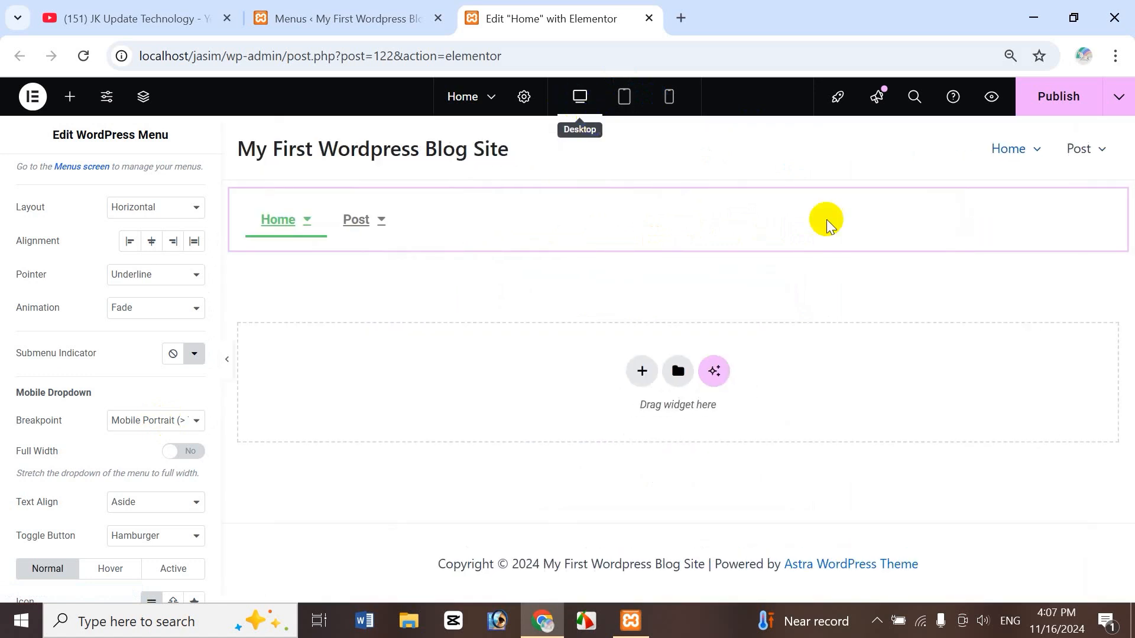
- Set the Mobile Dropdown breakpoint to Tablet Portrait (> 1024px) and check the menu in the tablet and mobile previews
left_click(162, 421)
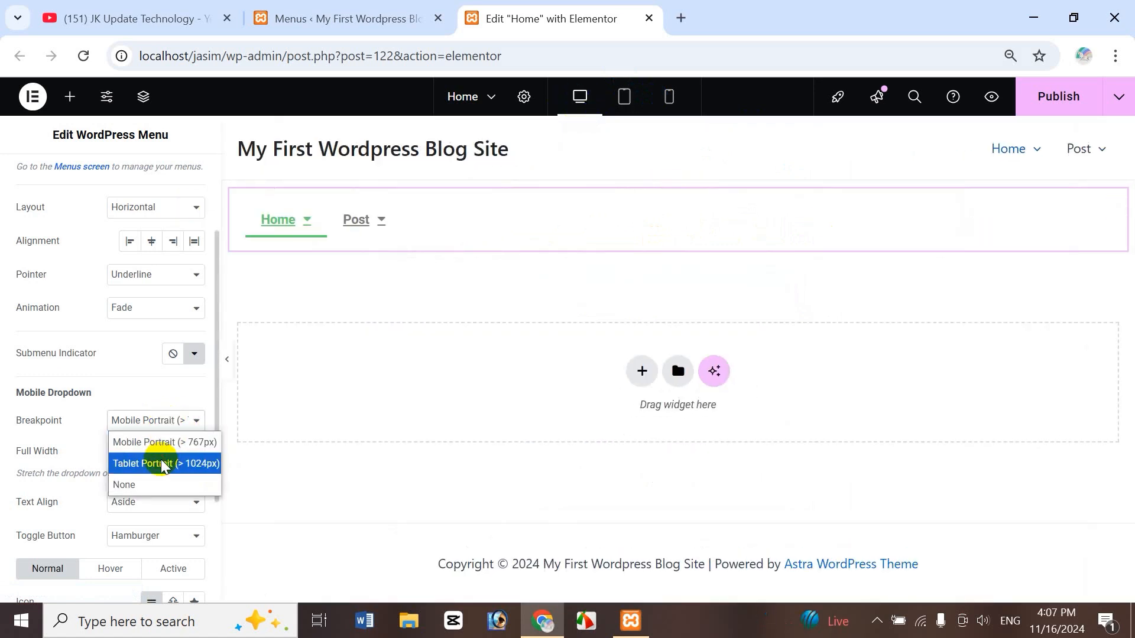
left_click(162, 464)
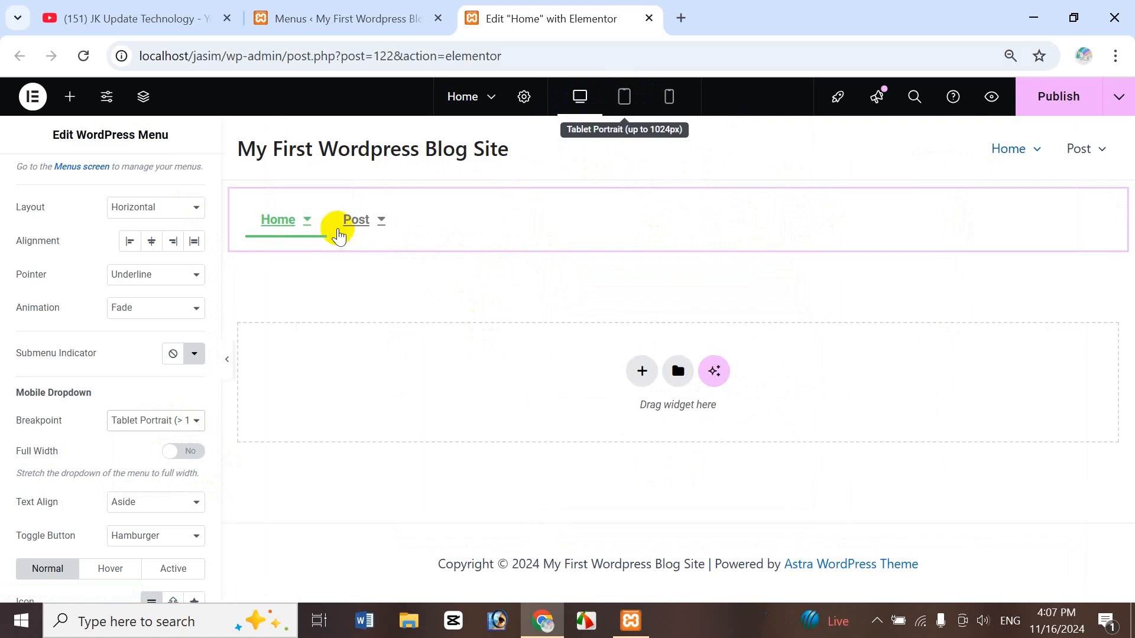
left_click(630, 104)
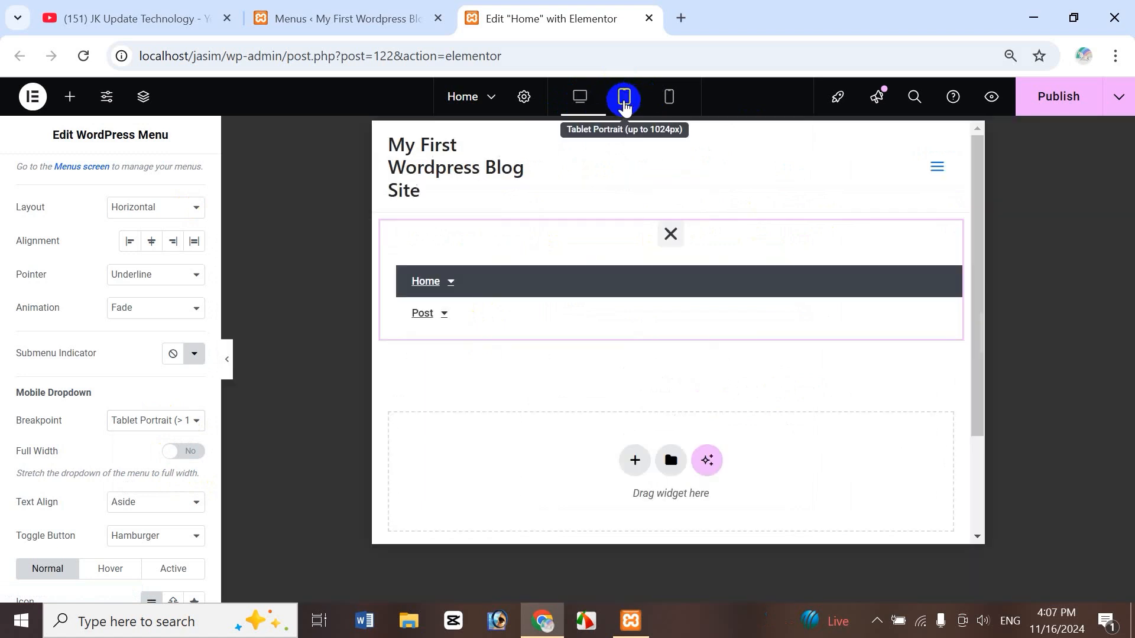
left_click(669, 104)
left_click(670, 104)
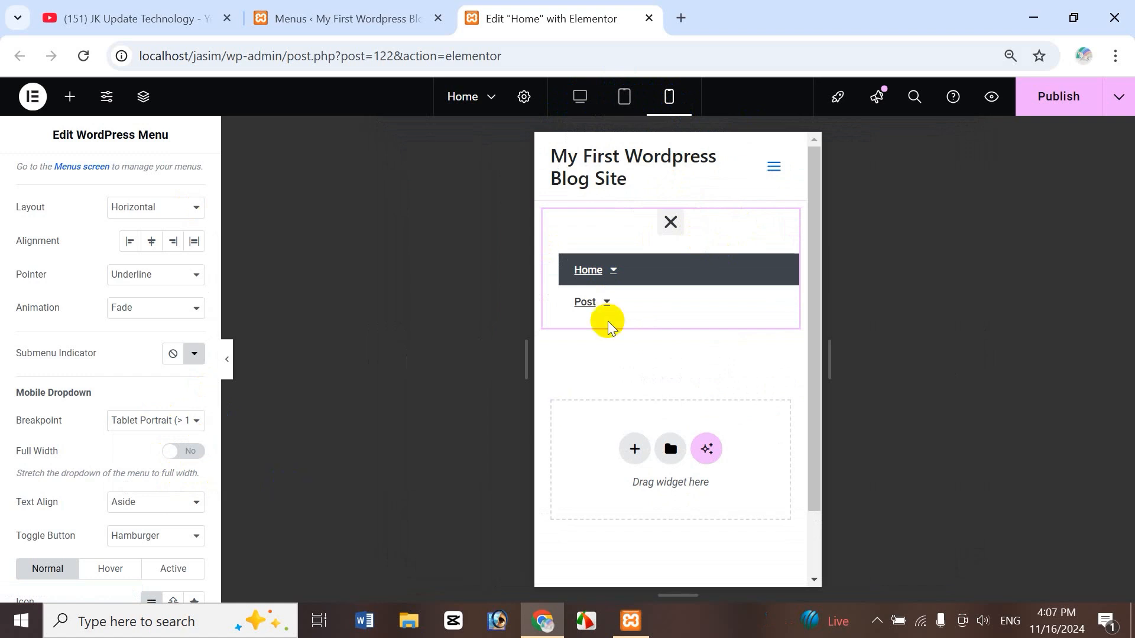
- Try the breakpoint as None in the device previews, and set it back to Tablet Portrait (> 1024px)
left_click(178, 426)
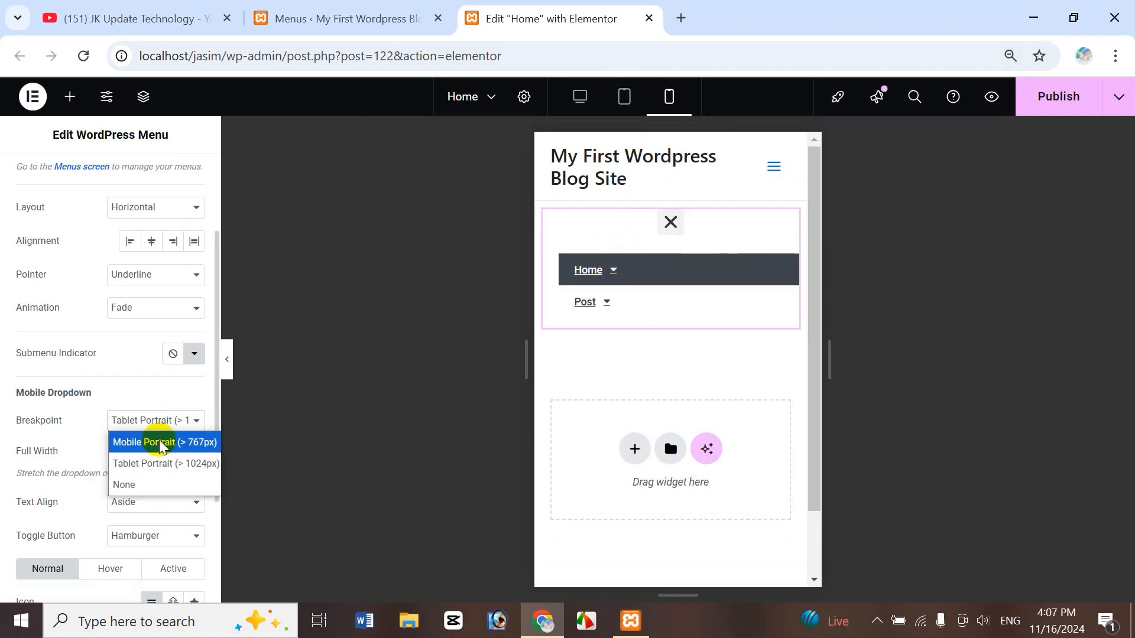
left_click(164, 486)
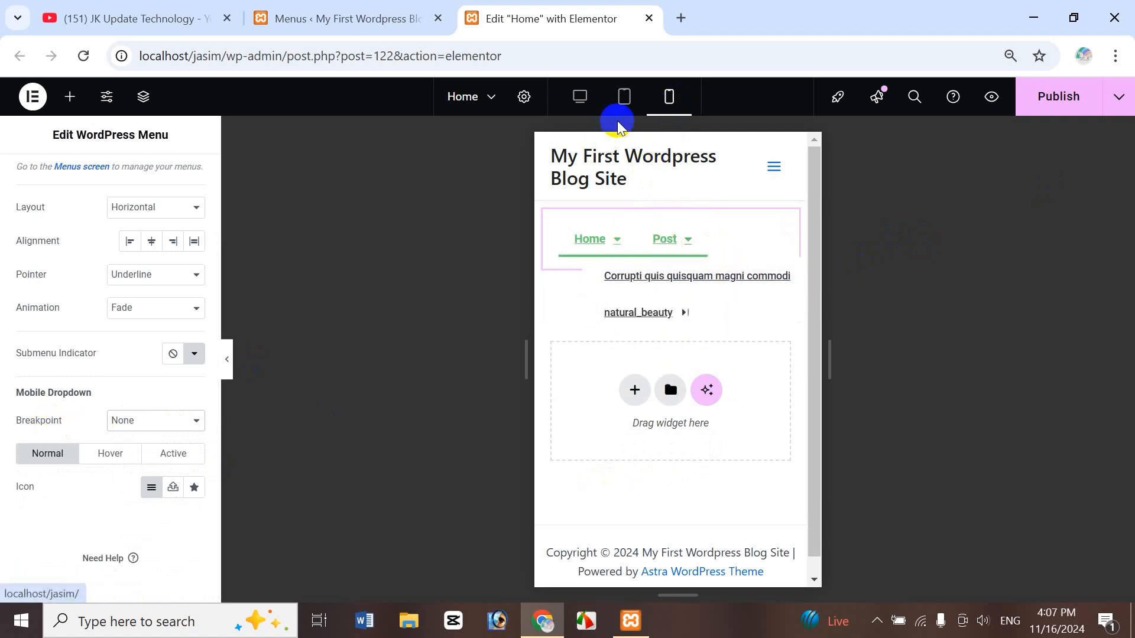
left_click(630, 101)
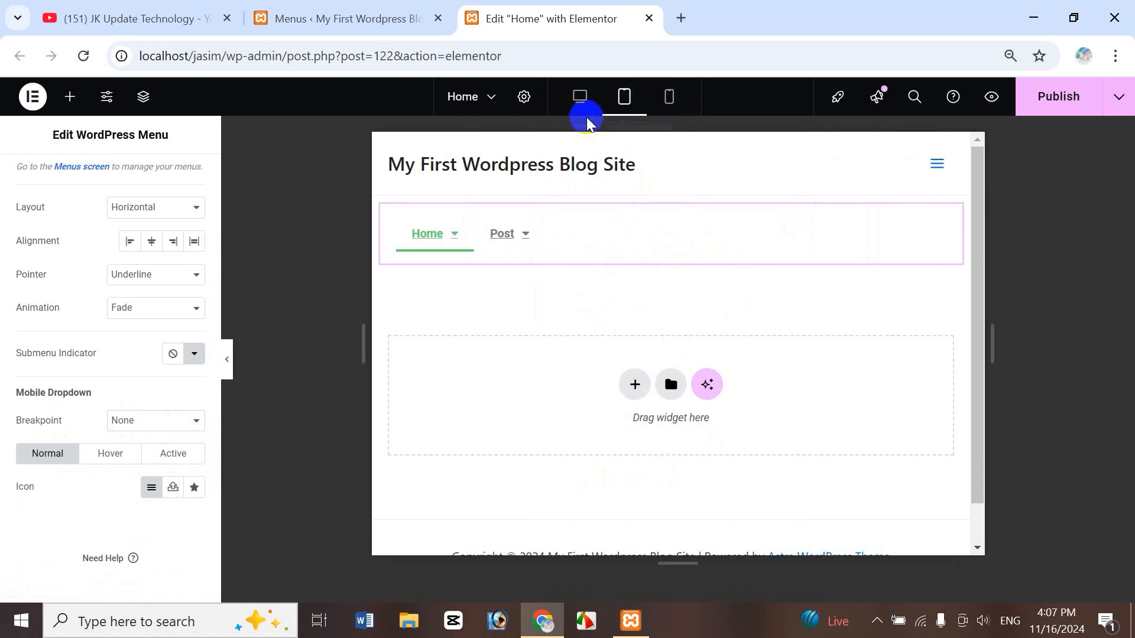
left_click(581, 99)
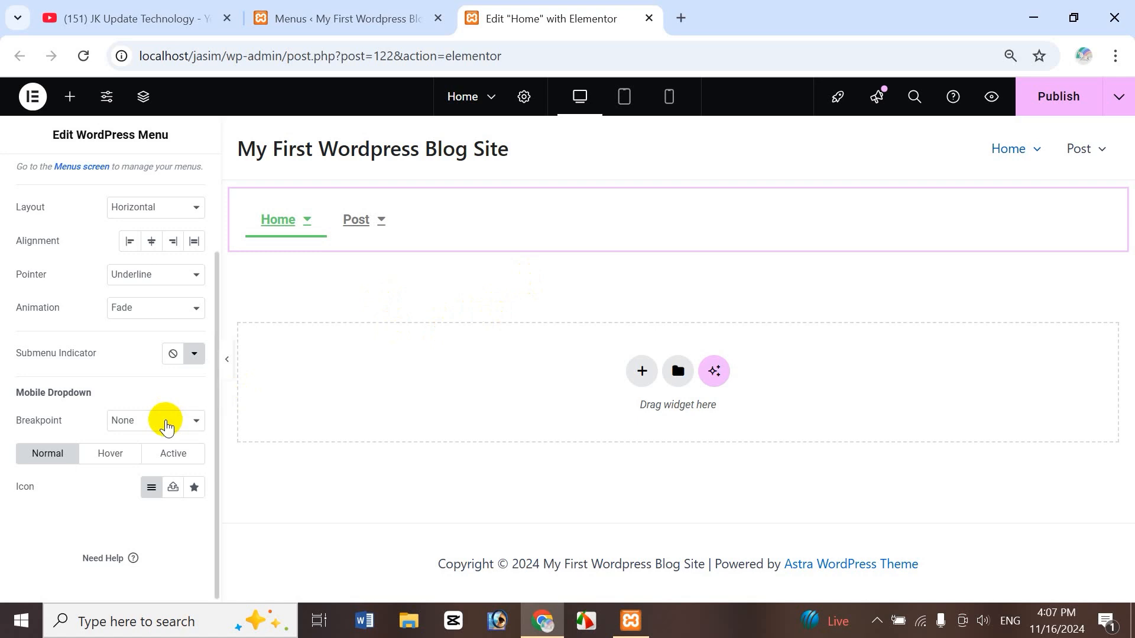
left_click(166, 421)
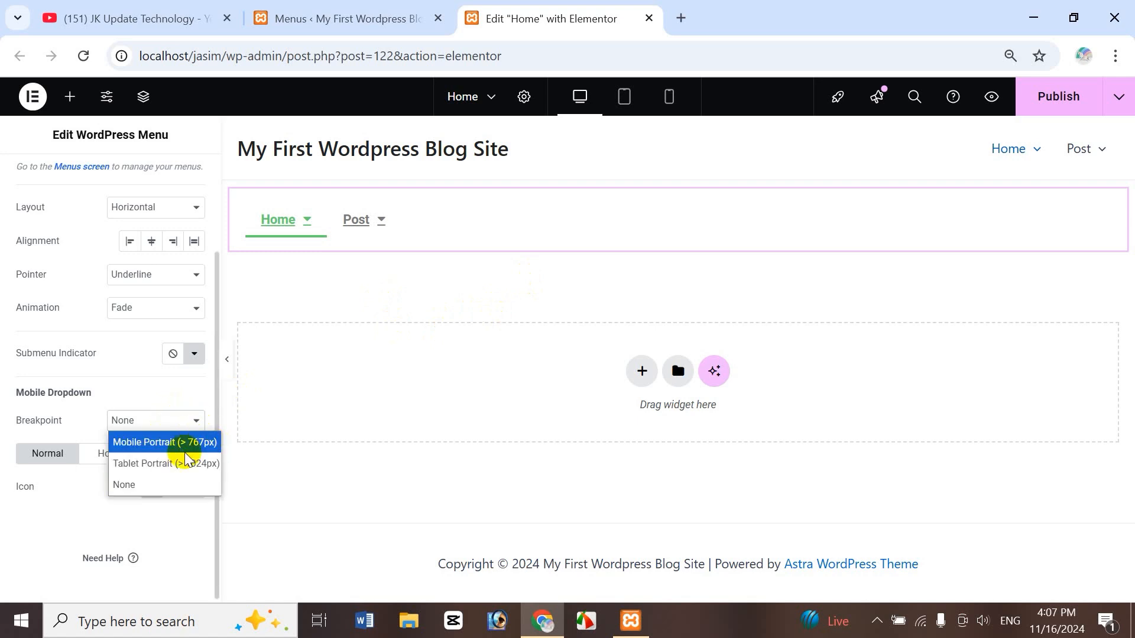
left_click(166, 464)
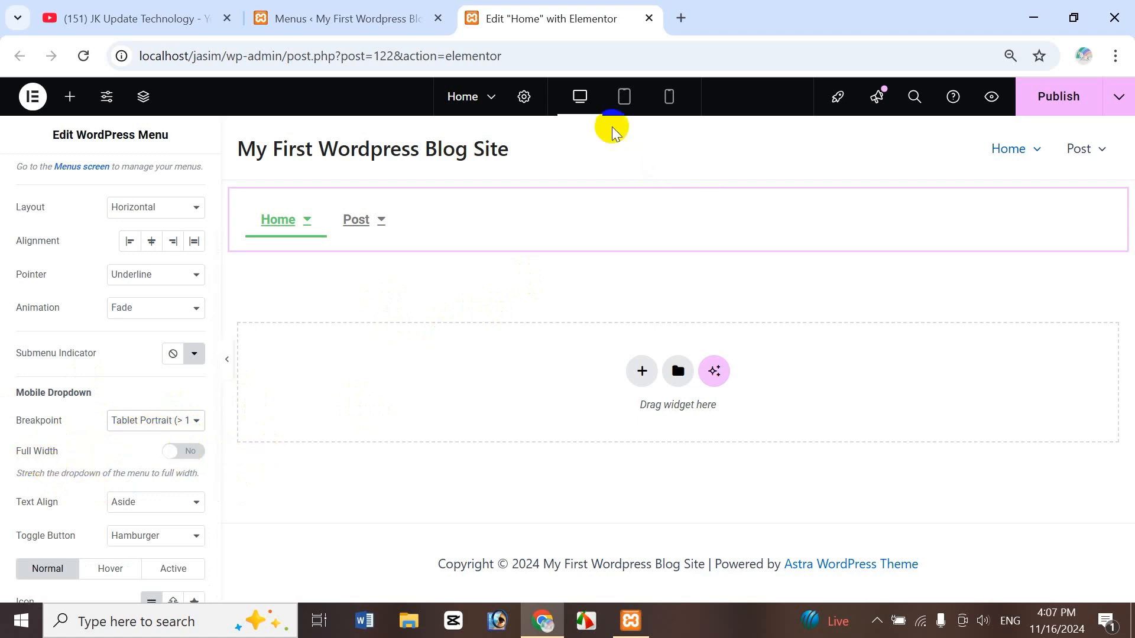
- Try the dropdown's Full Width option in the tablet and mobile previews, and turn it off again
left_click(624, 97)
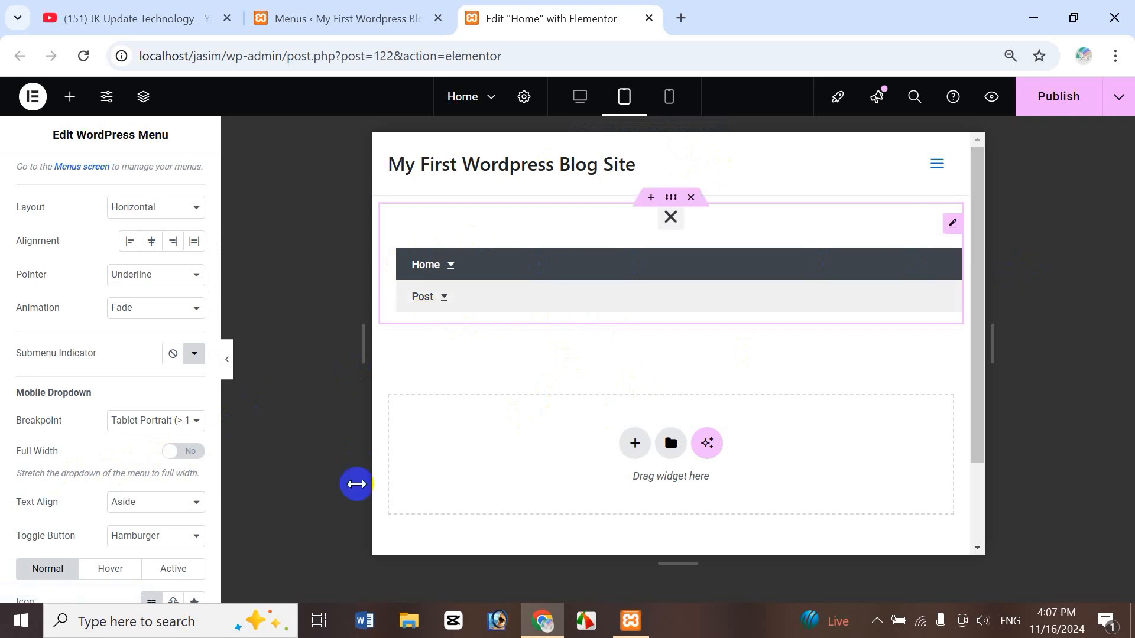
left_click(178, 452)
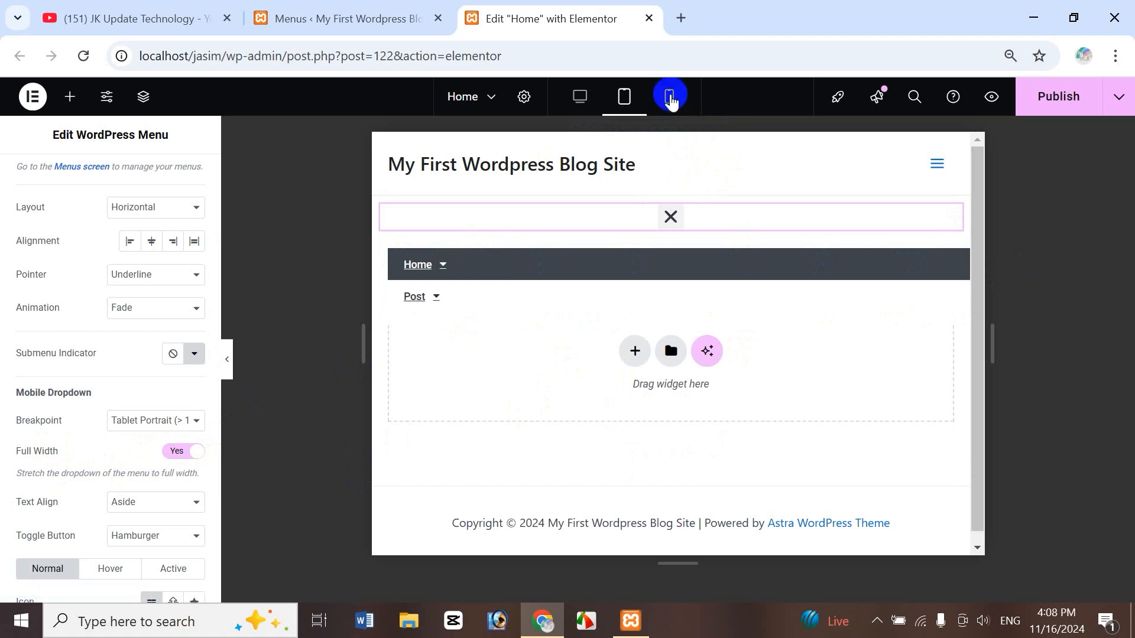
left_click(669, 97)
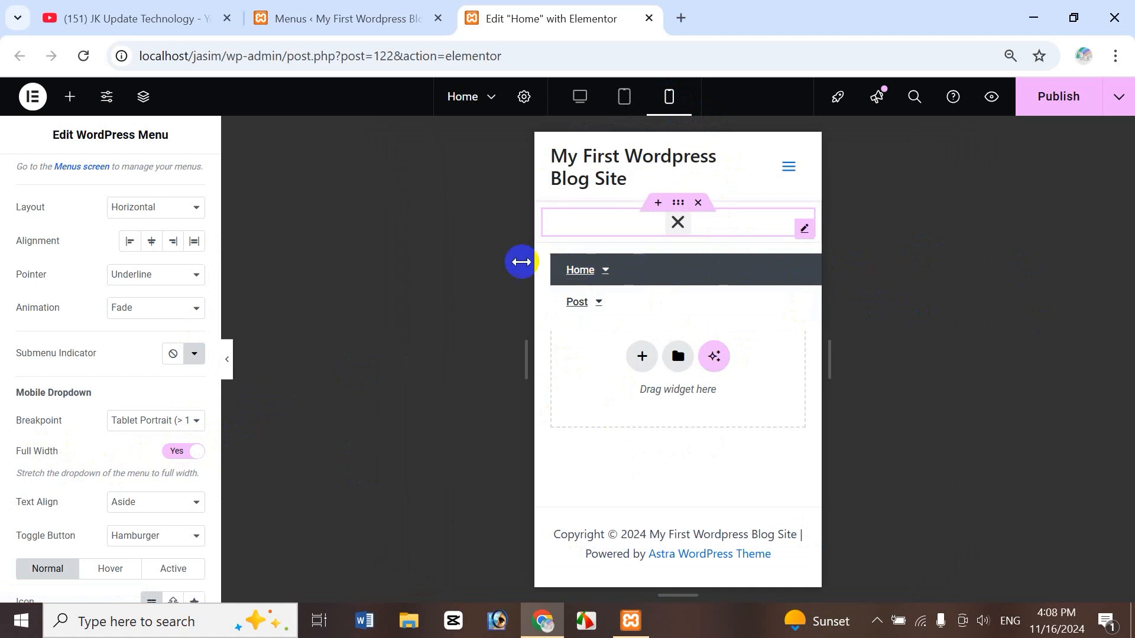
left_click(176, 452)
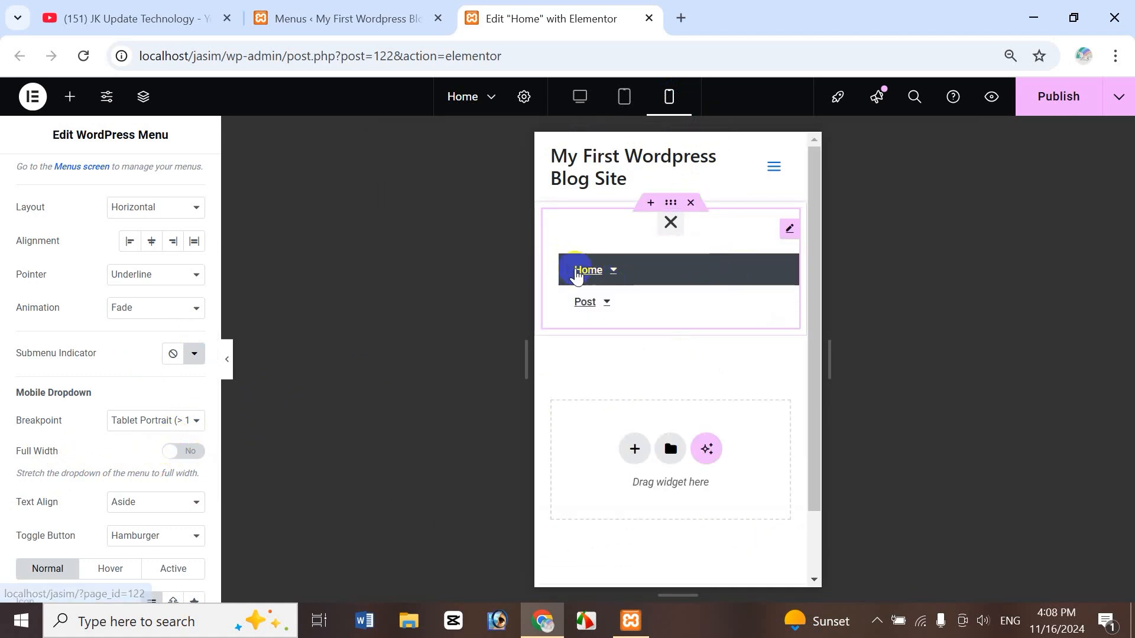
left_click(177, 453)
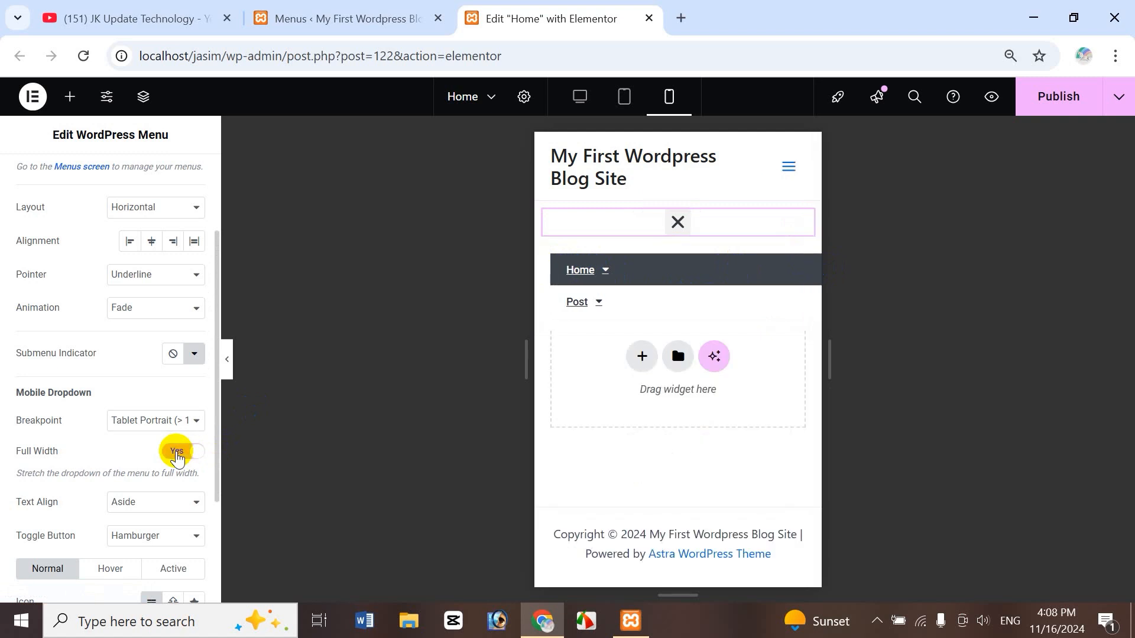
left_click(175, 454)
left_click(174, 453)
left_click(179, 454)
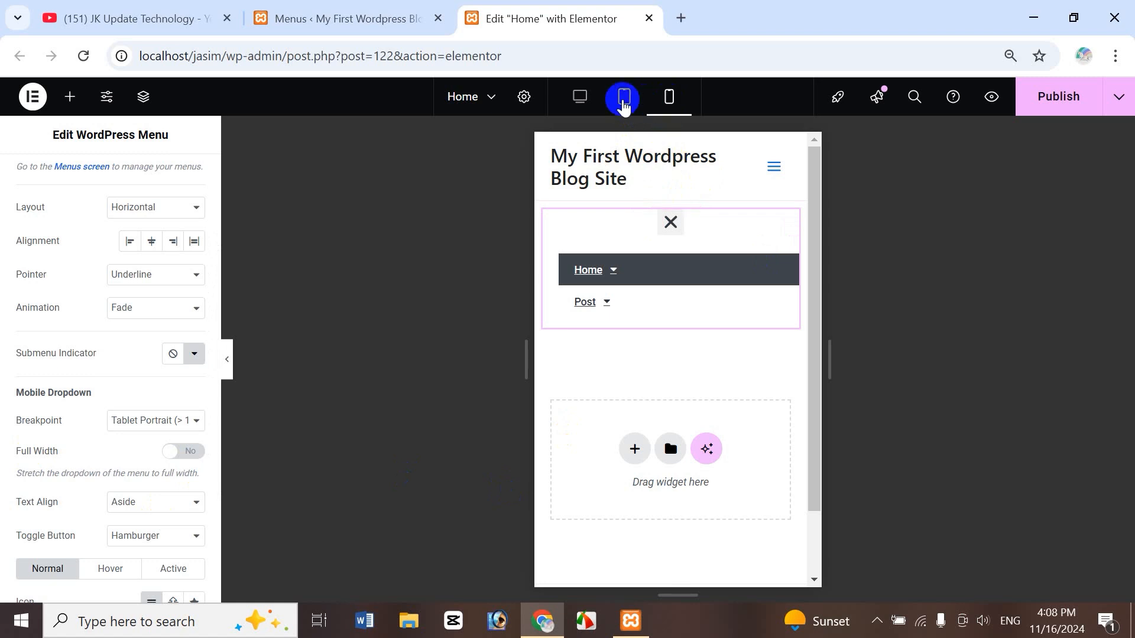
- Try the dropdown's Text Align as Center in the tablet preview, and set it back to Aside
left_click(624, 97)
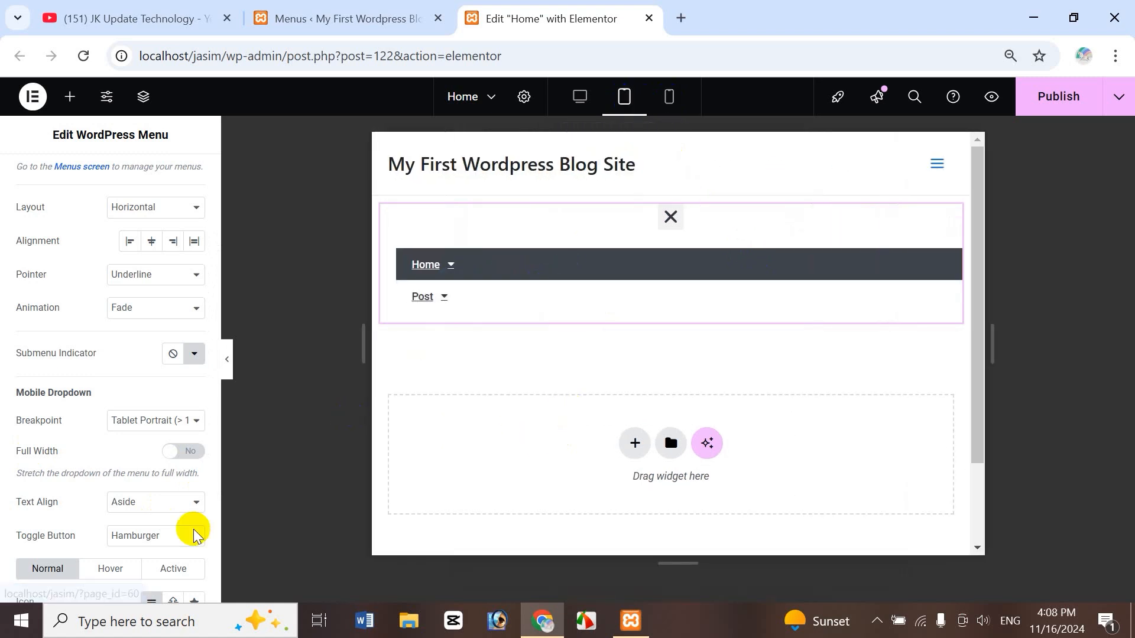
left_click(153, 508)
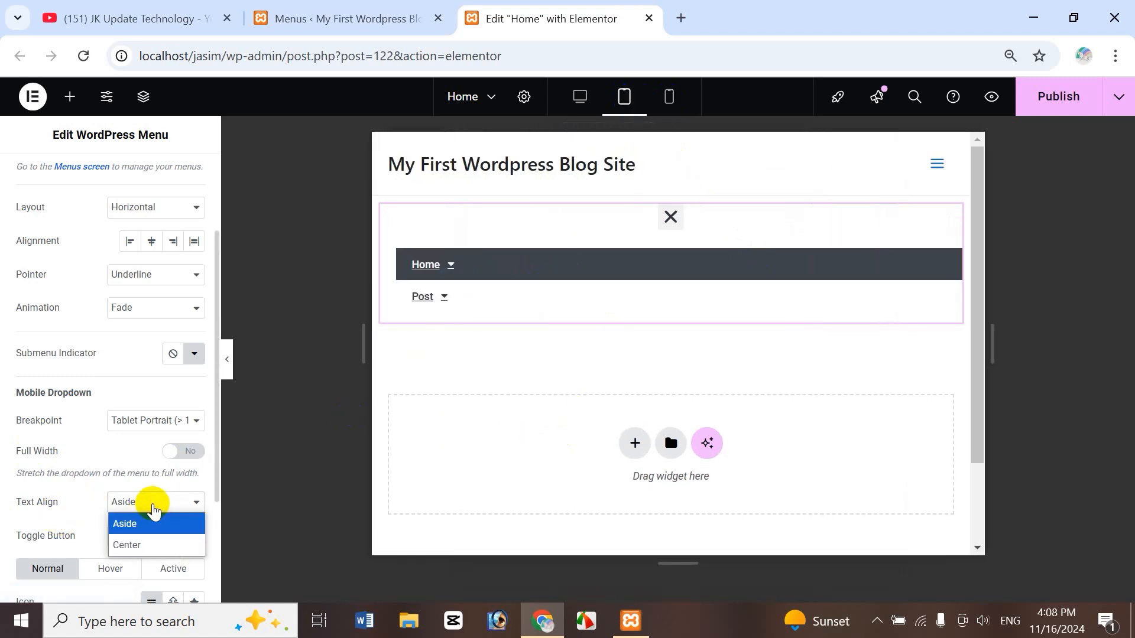
left_click(141, 544)
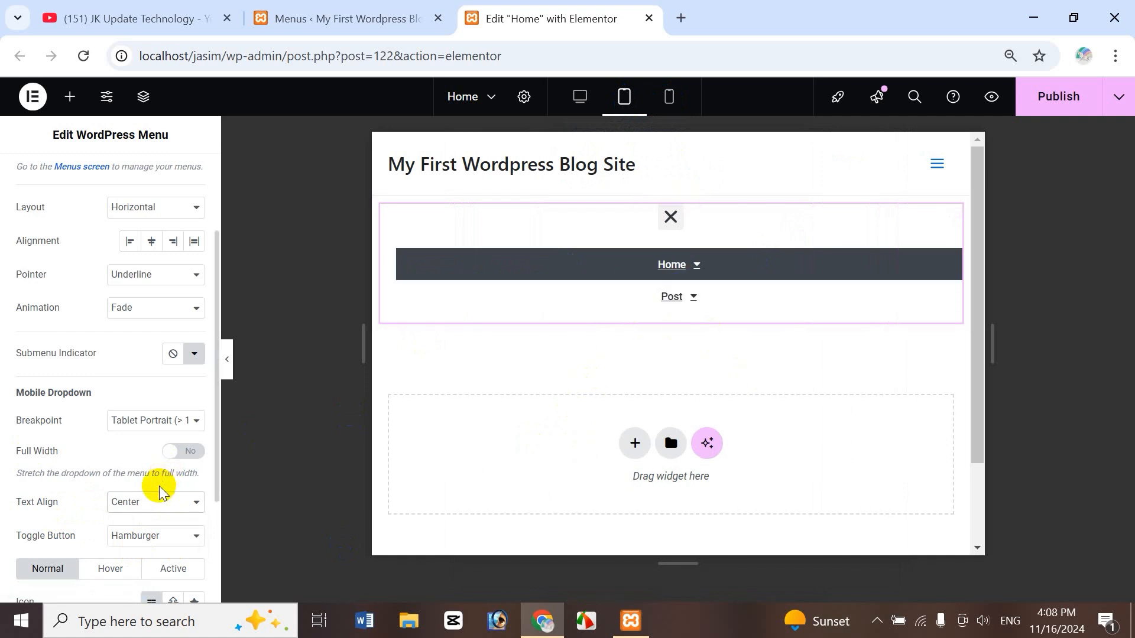
left_click(137, 509)
left_click(147, 524)
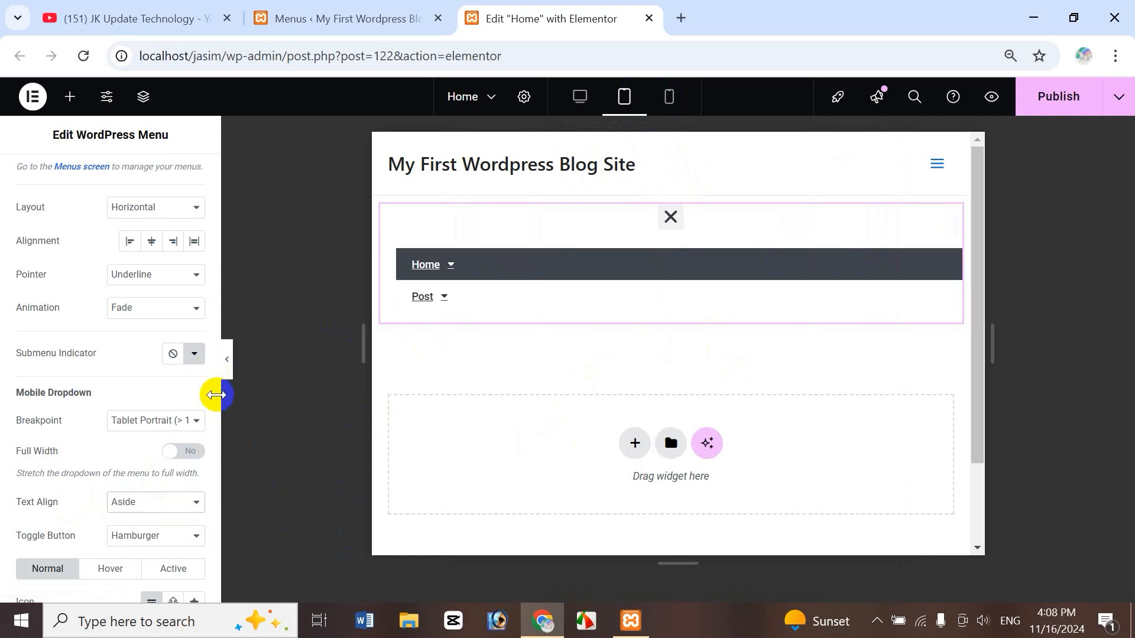
- Collapse the dropdown, set its Toggle Button to None, and check the menu in the mobile and tablet previews
left_click_drag(216, 404, 230, 474)
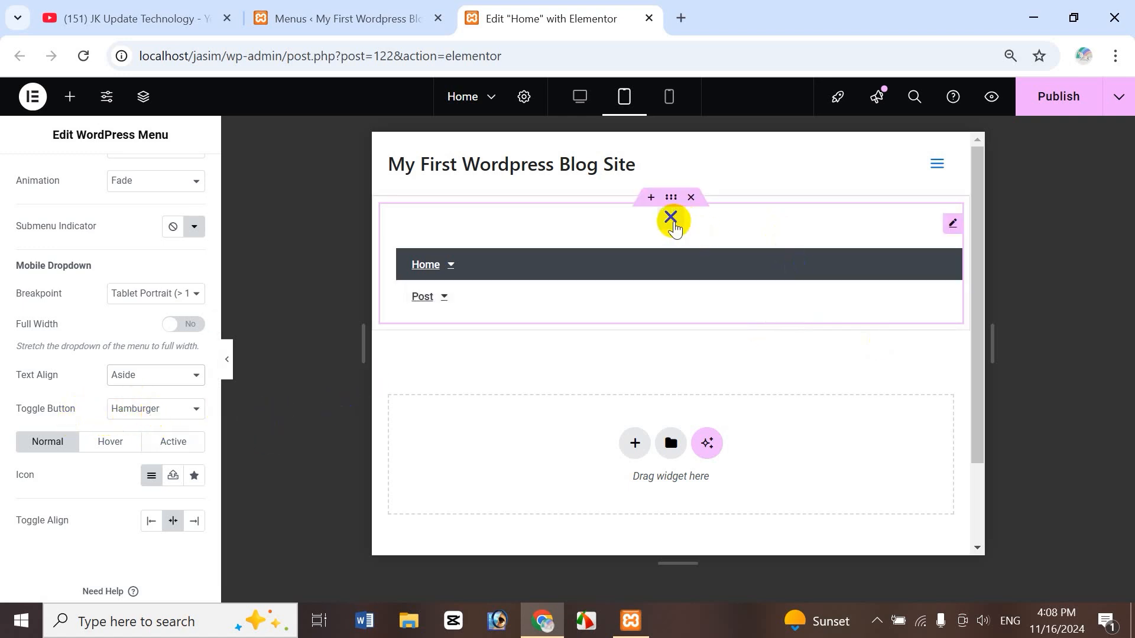
left_click(673, 224)
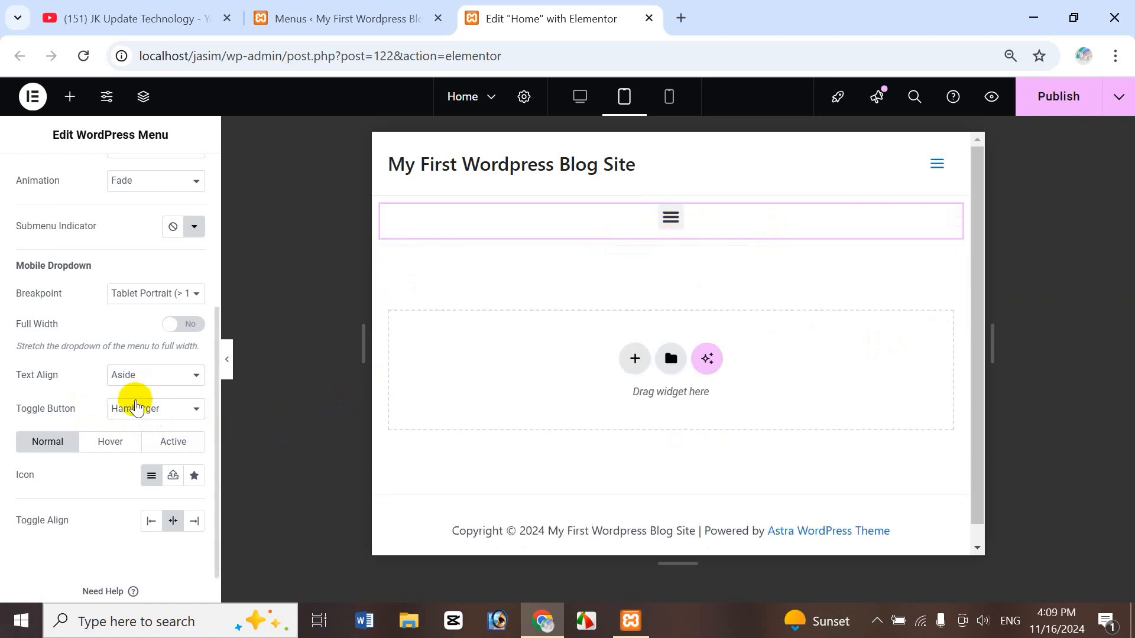
left_click(159, 409)
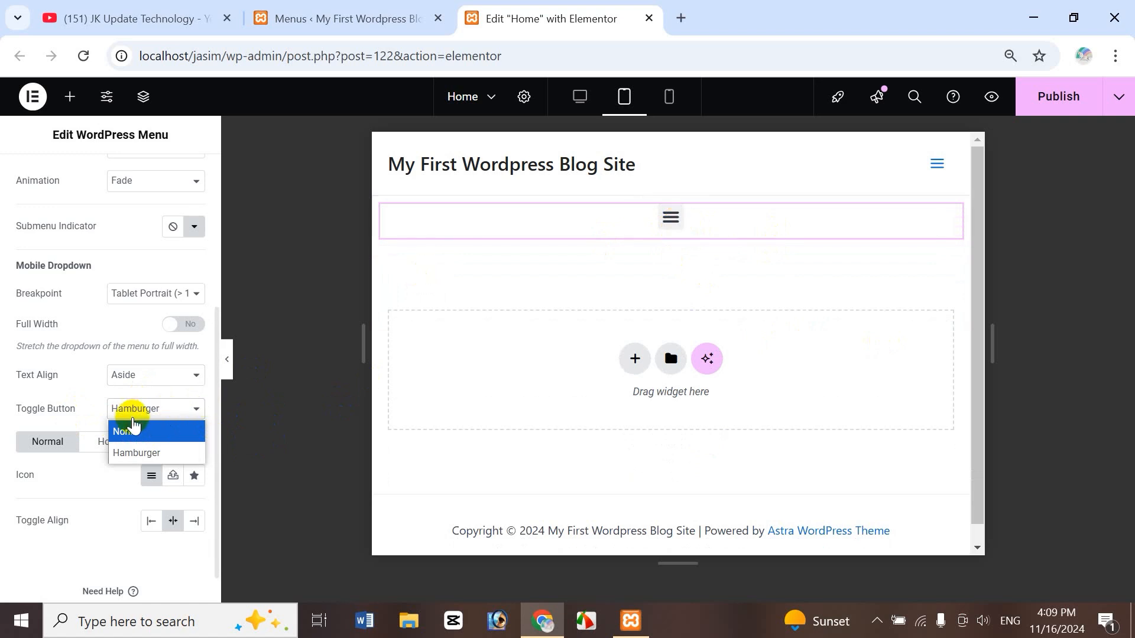
left_click(149, 434)
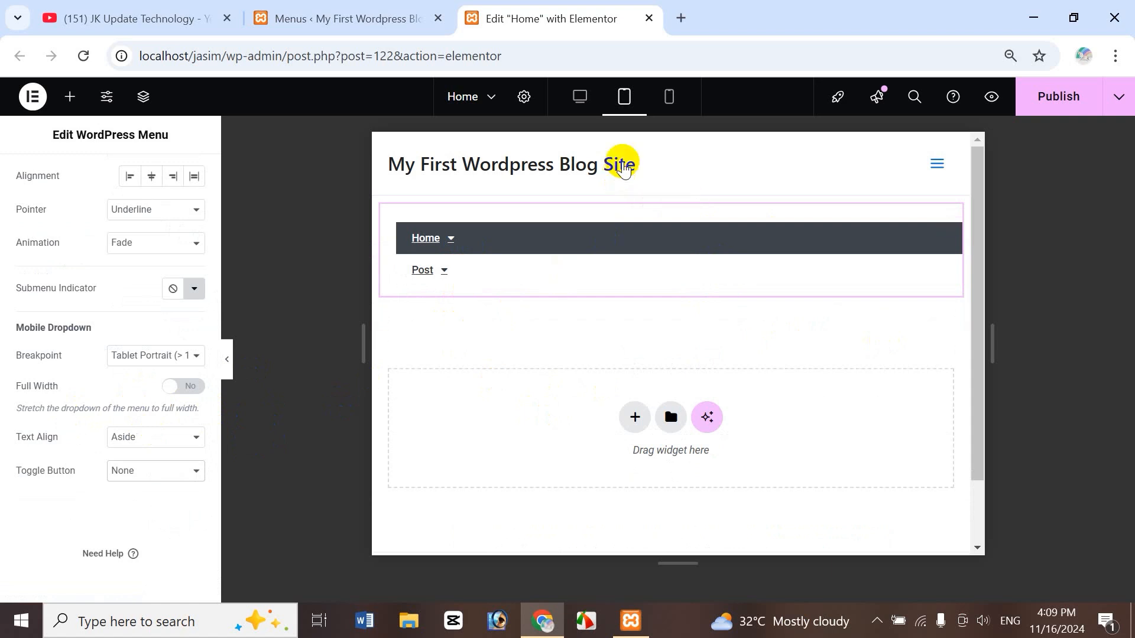
left_click(671, 99)
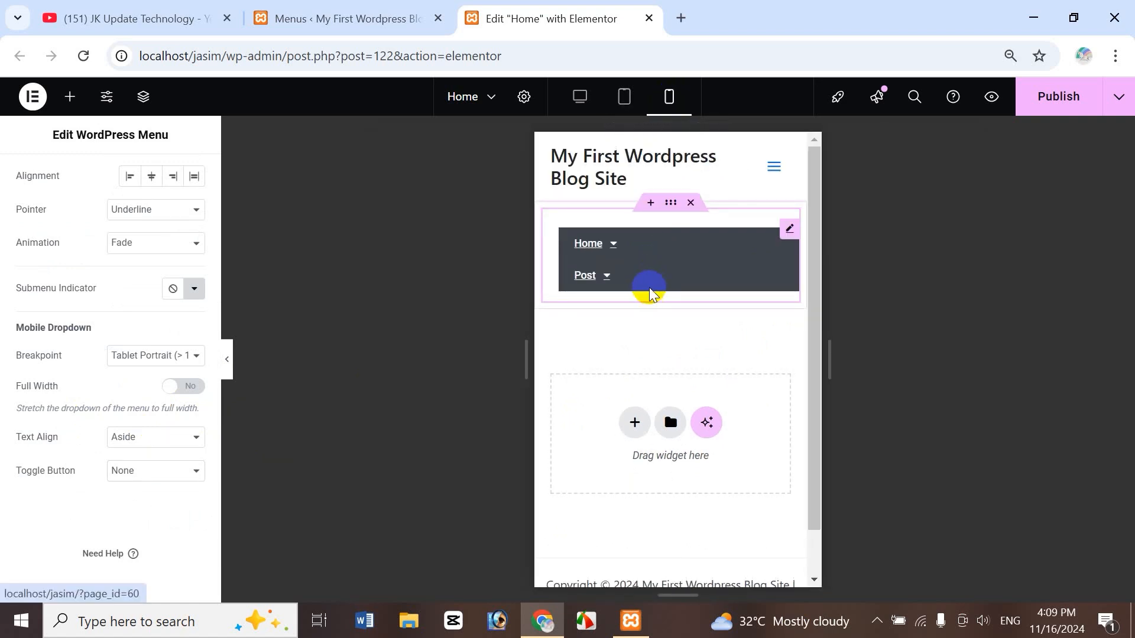
left_click(632, 99)
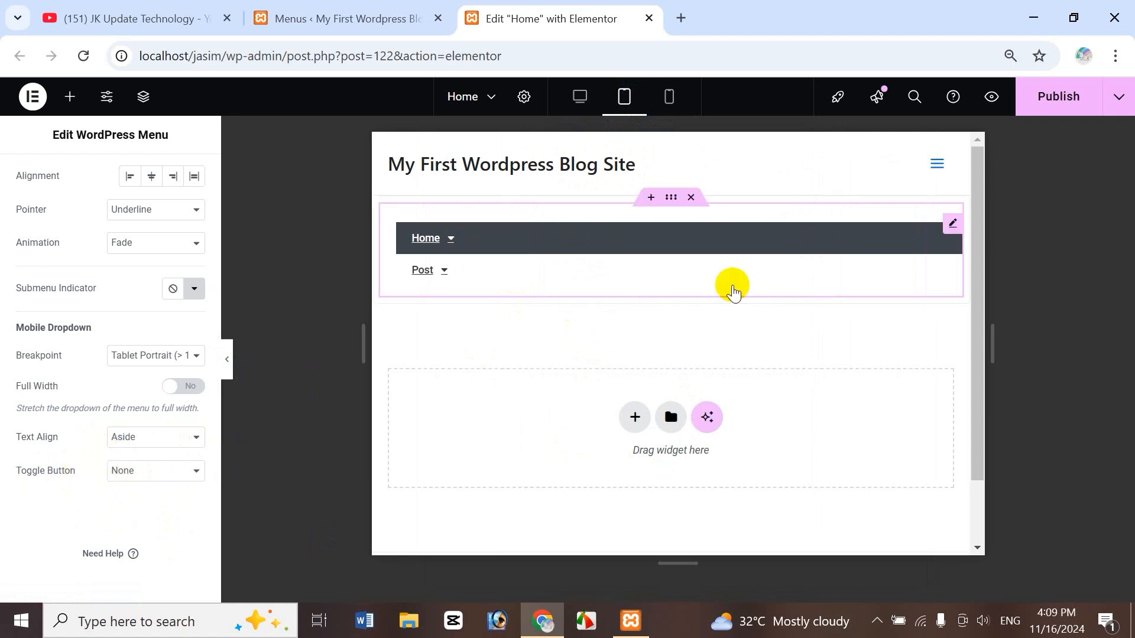
- Set the mobile dropdown's toggle button to Hamburger and collapse the expanded menu in the tablet preview
left_click(154, 471)
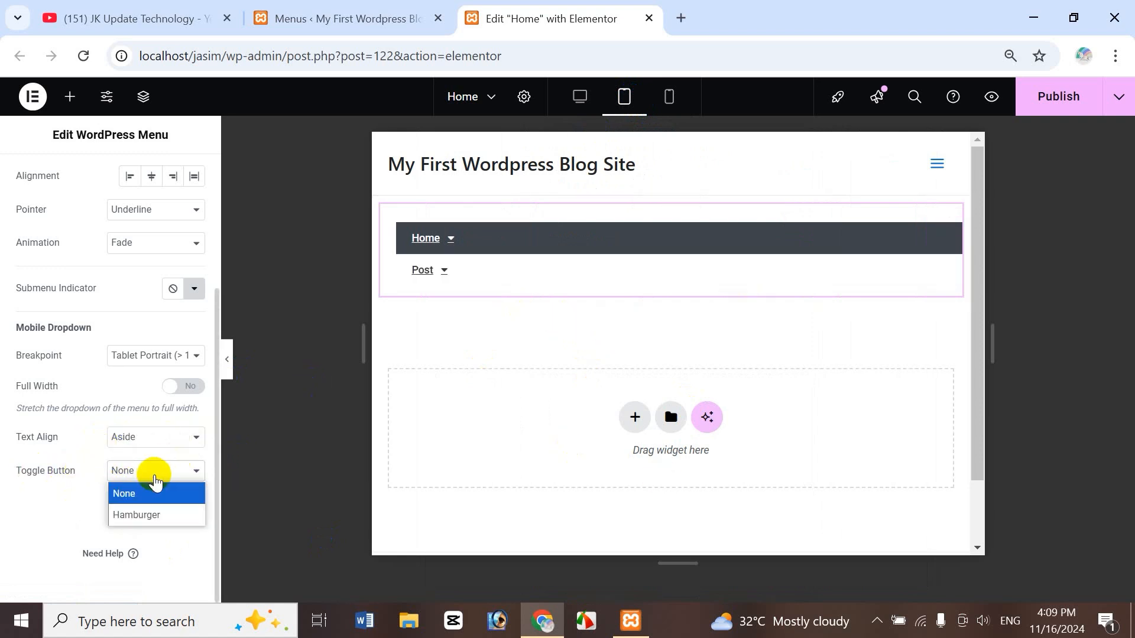
left_click(166, 516)
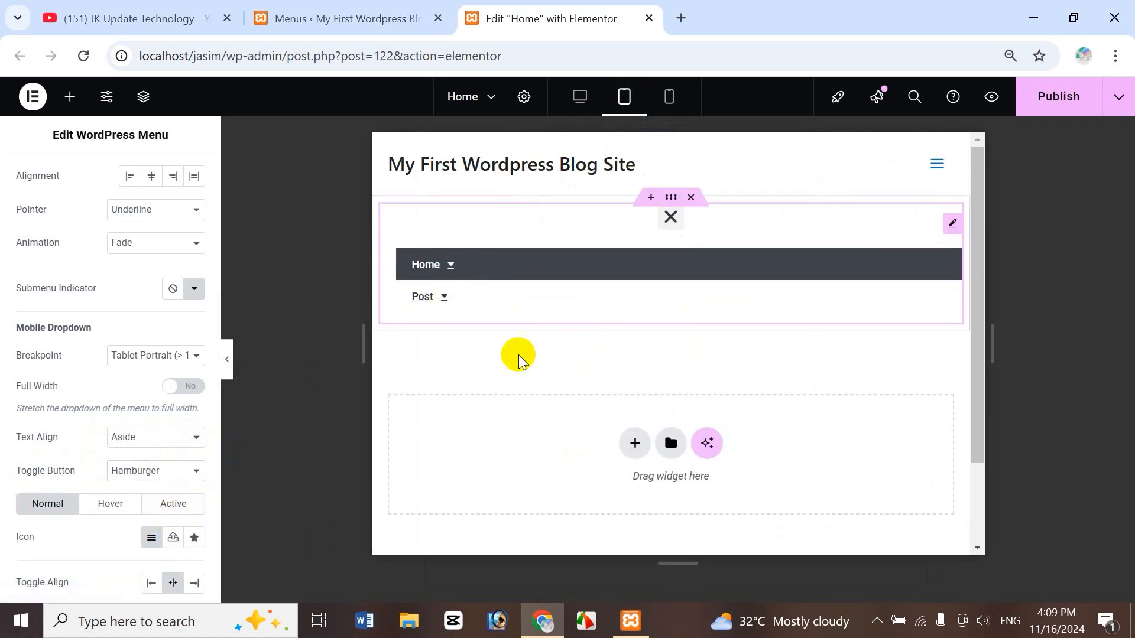
left_click(673, 220)
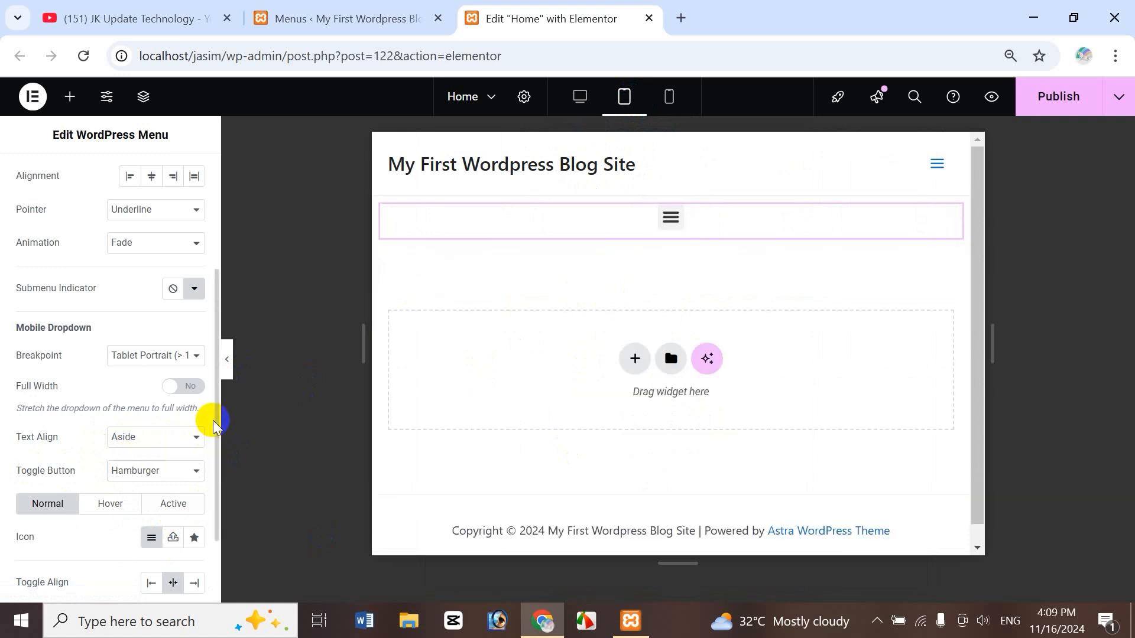
left_click_drag(216, 427, 215, 504)
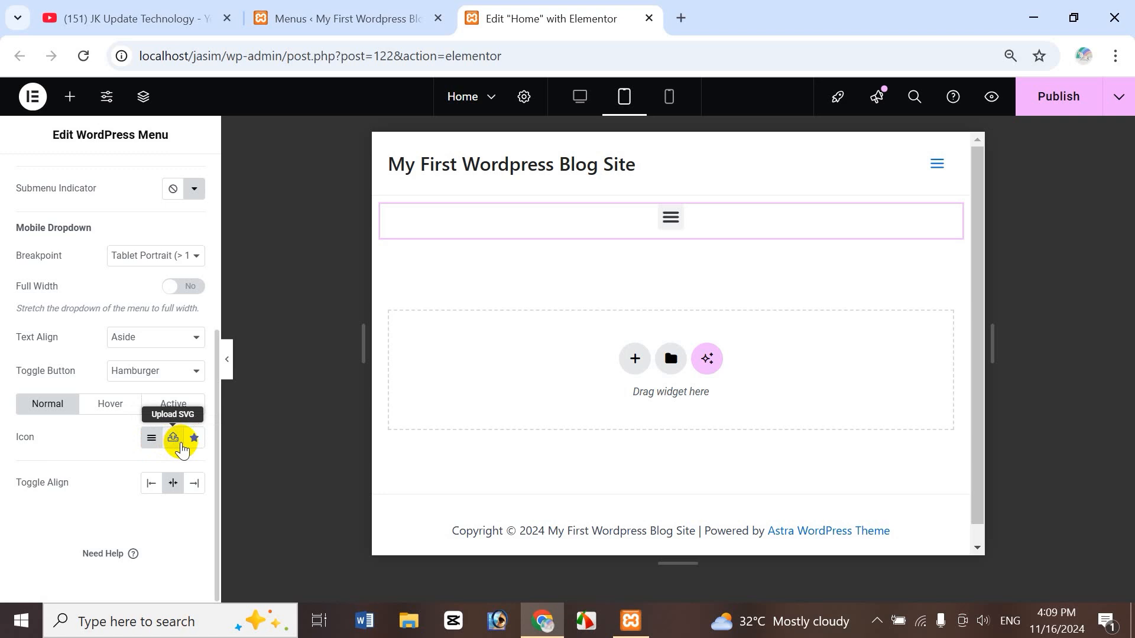
left_click(173, 439)
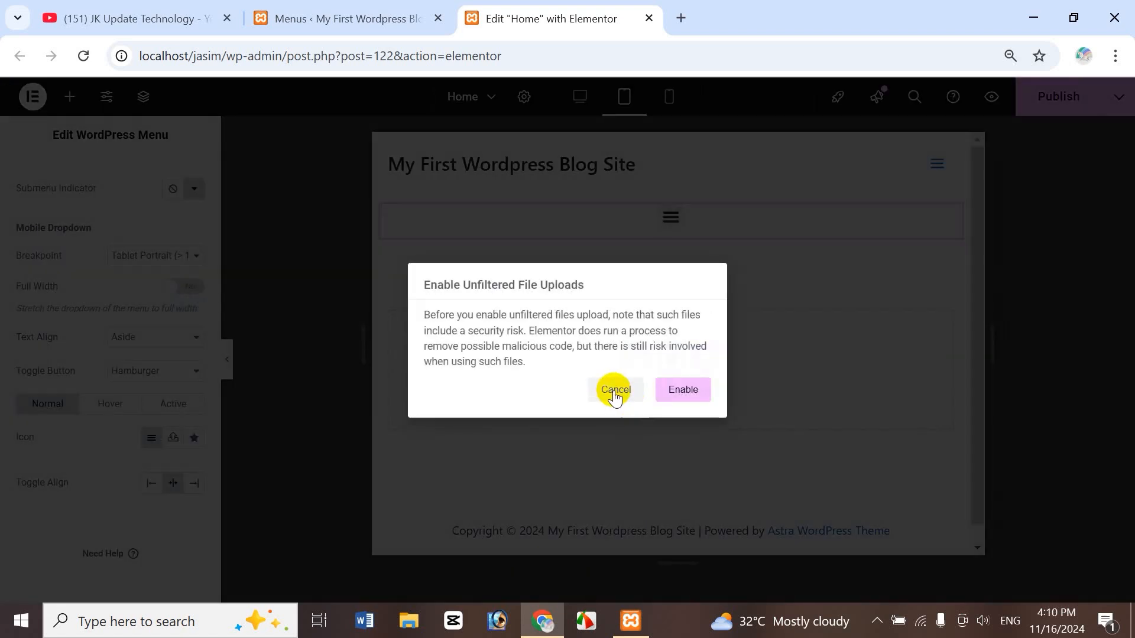
left_click(616, 391)
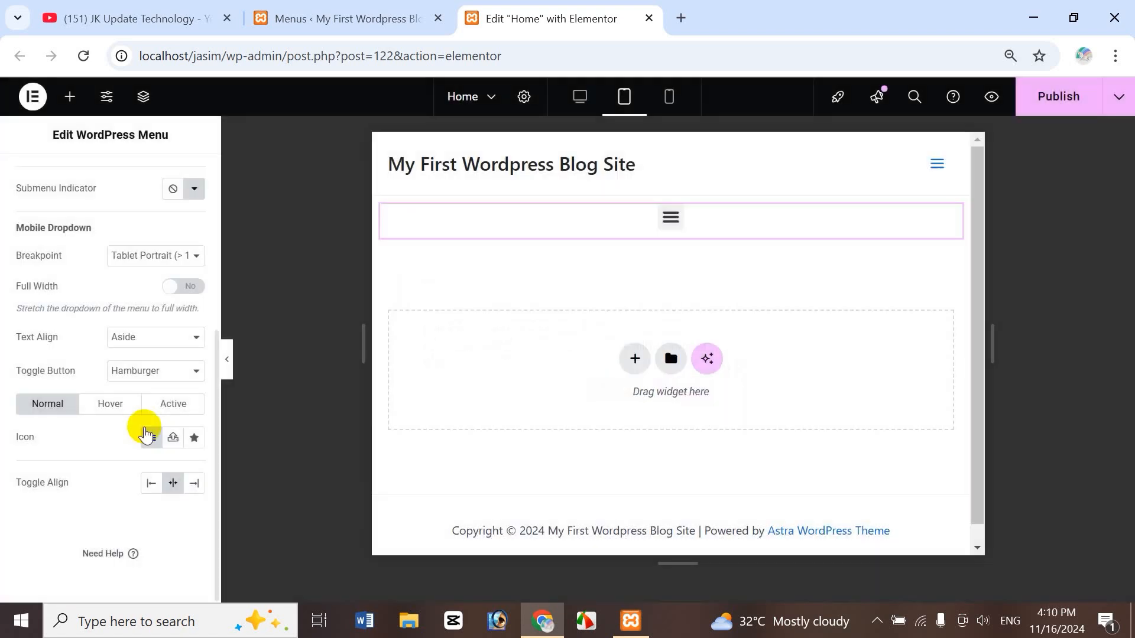
- Insert the first recommended Plus square icon as the toggle button's normal-state icon from the icon library
left_click(195, 437)
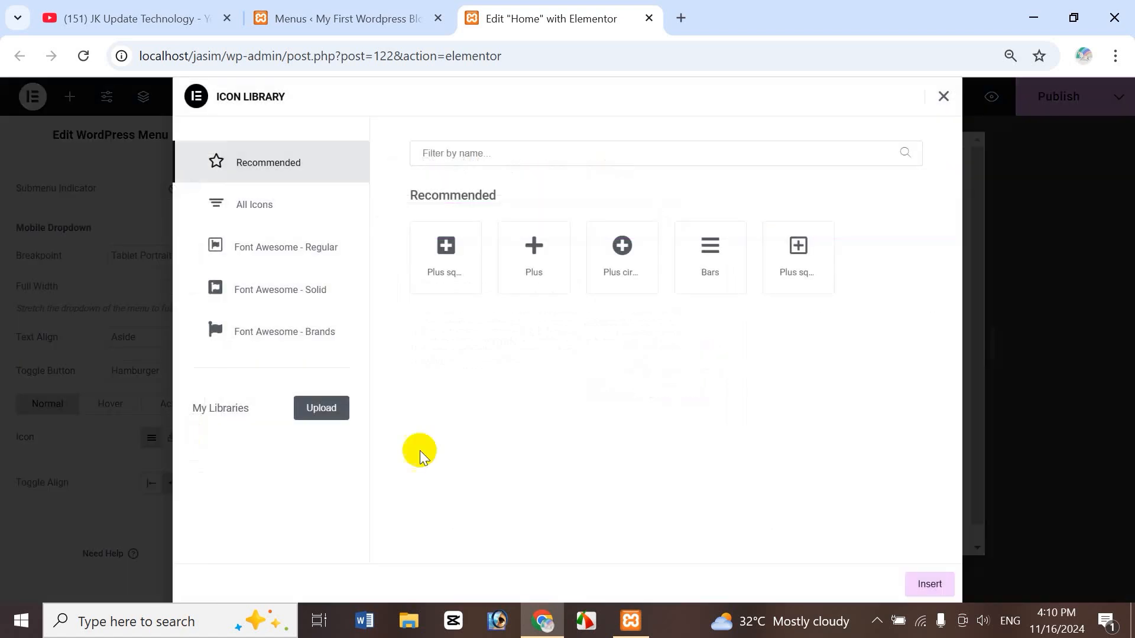
left_click(645, 290)
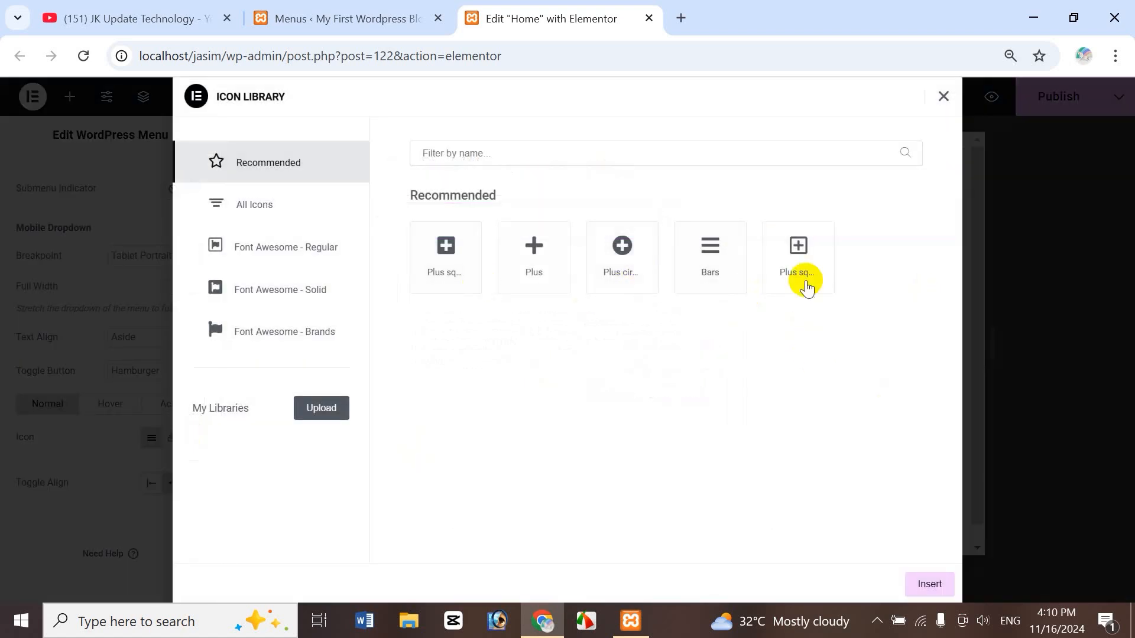
left_click(687, 289)
left_click(445, 251)
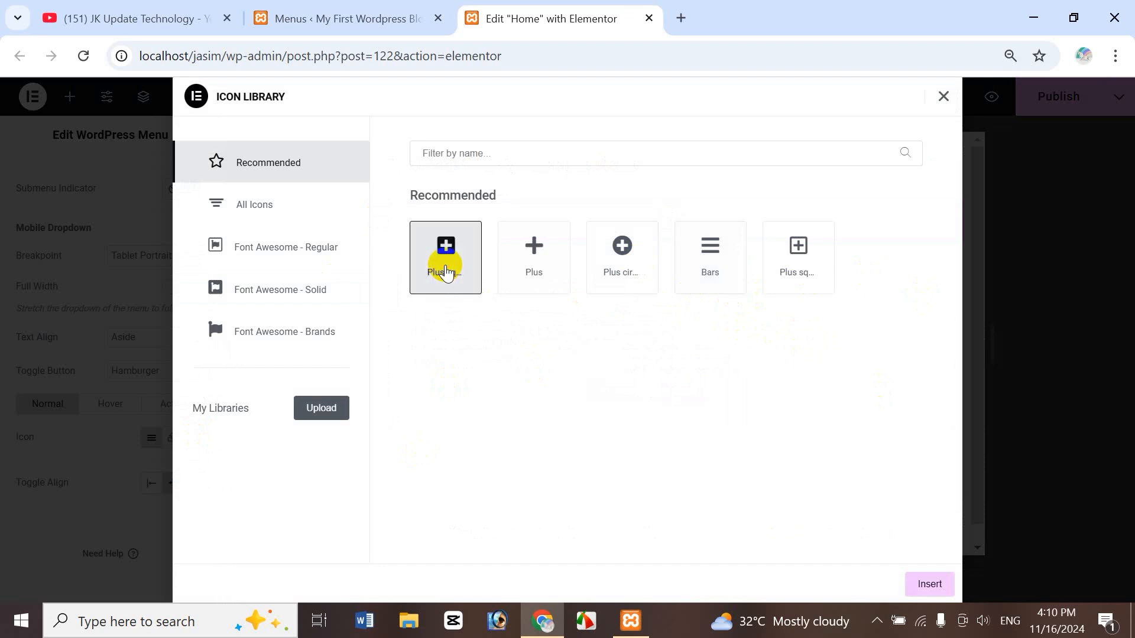
left_click(931, 582)
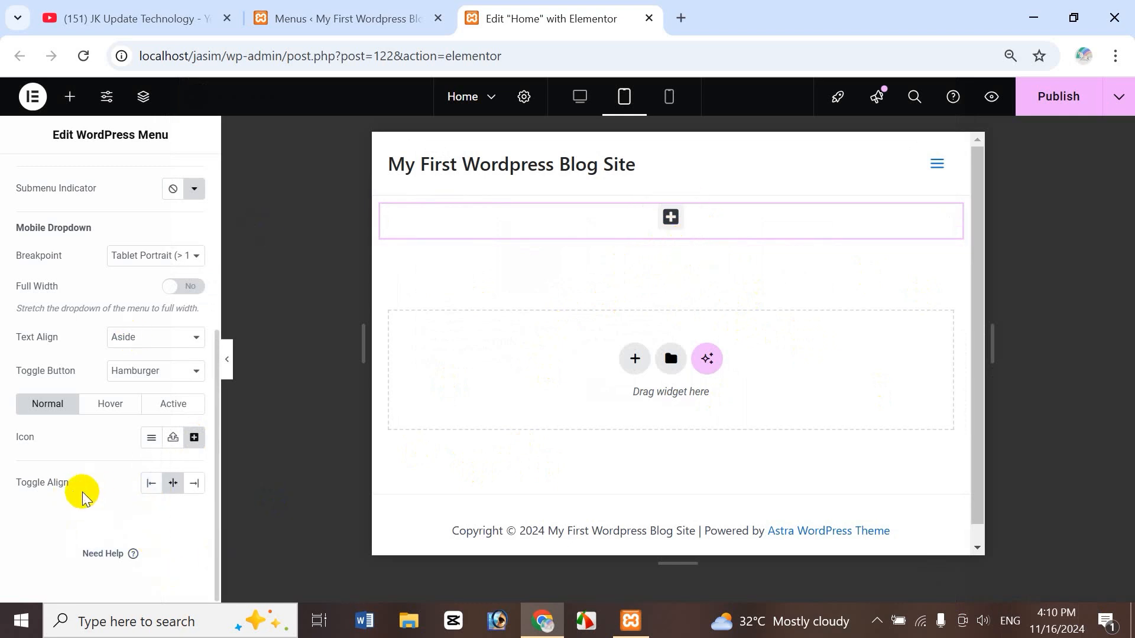
- Try left and right alignment for the toggle, return it to center, and restore the default toggle icon
left_click(150, 489)
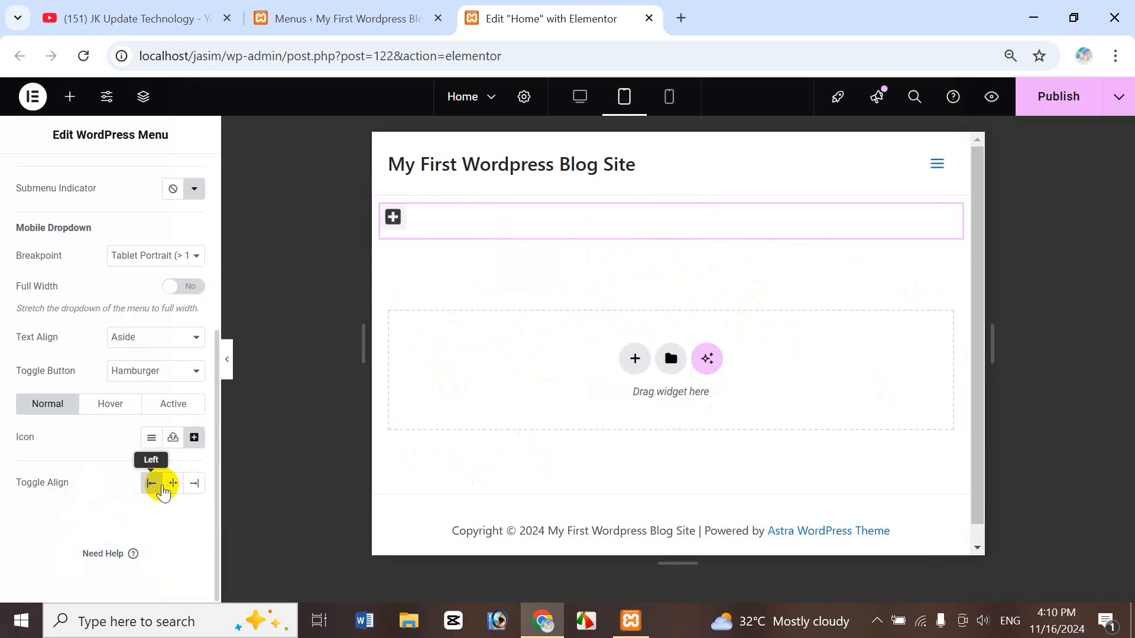
left_click(195, 486)
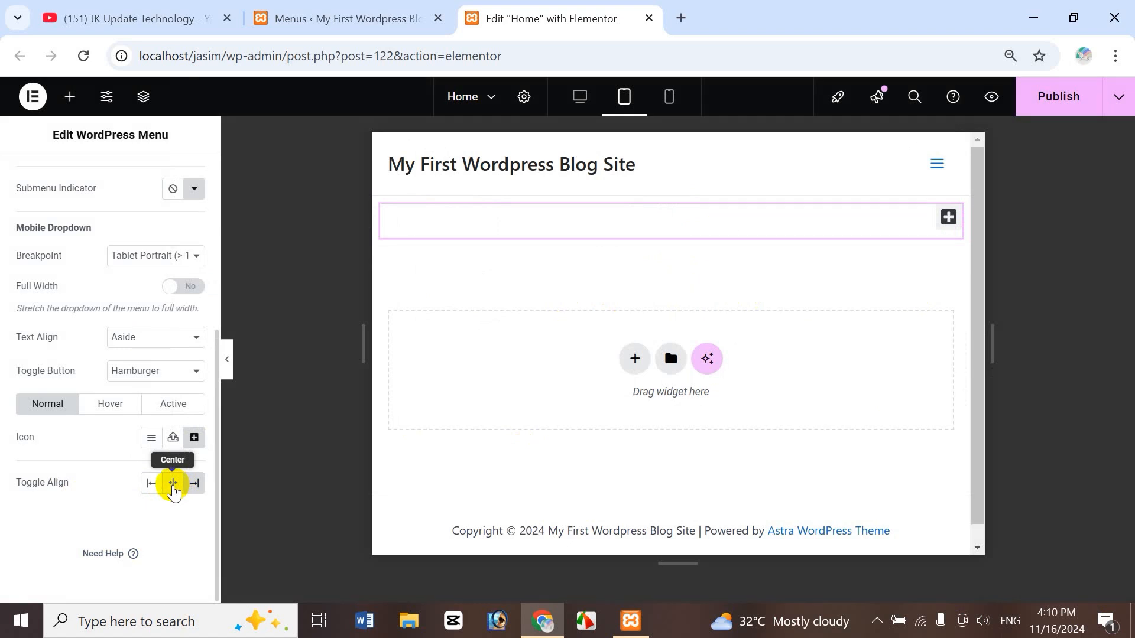
left_click(172, 484)
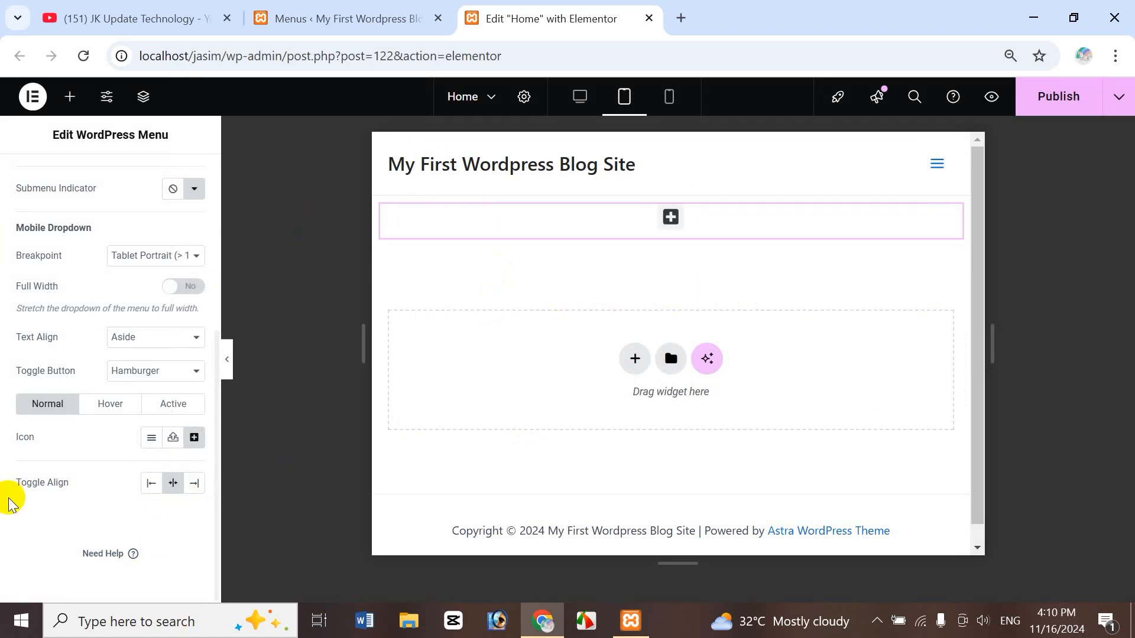
left_click(151, 440)
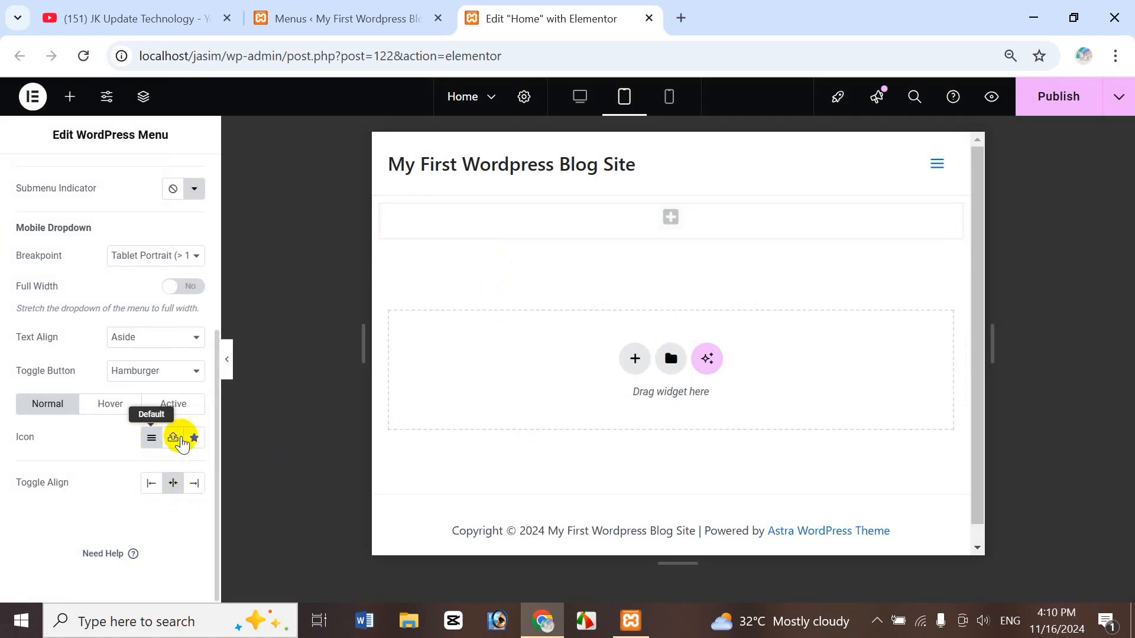
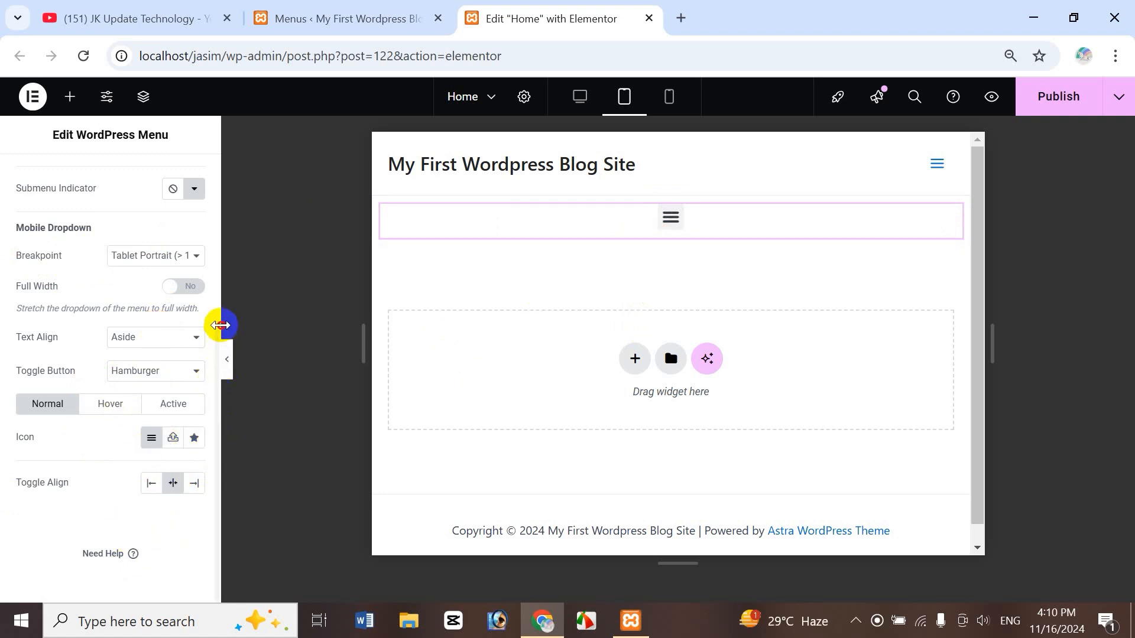
- Switch to the desktop view and apply the custom global font listed directly below Accent to the main menu's typography
left_click_drag(218, 355, 230, 199)
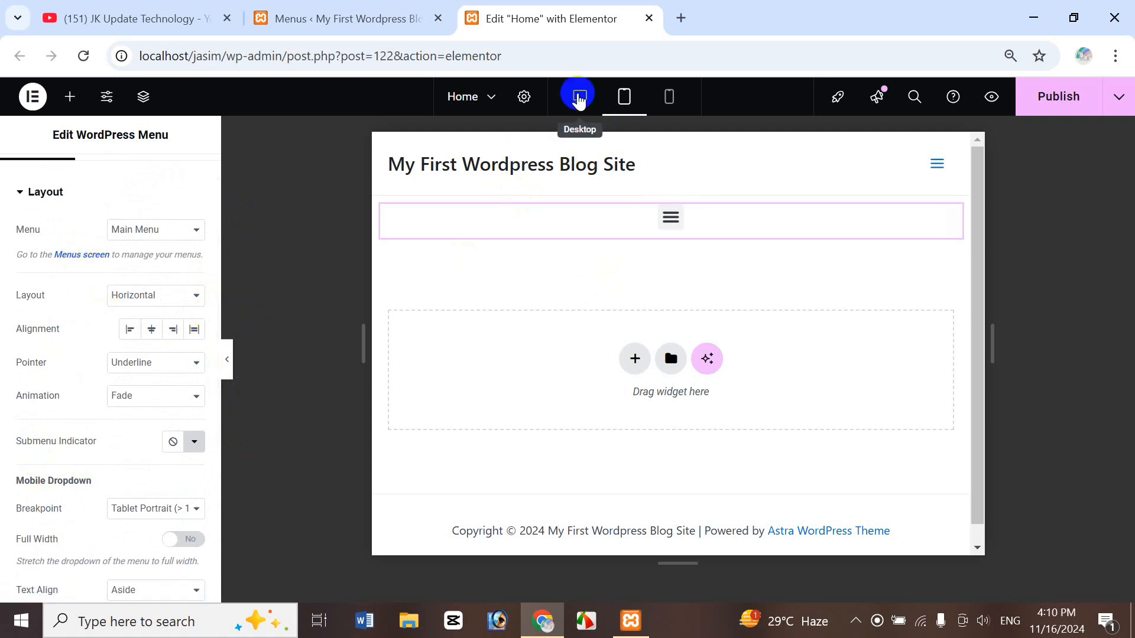
left_click(580, 101)
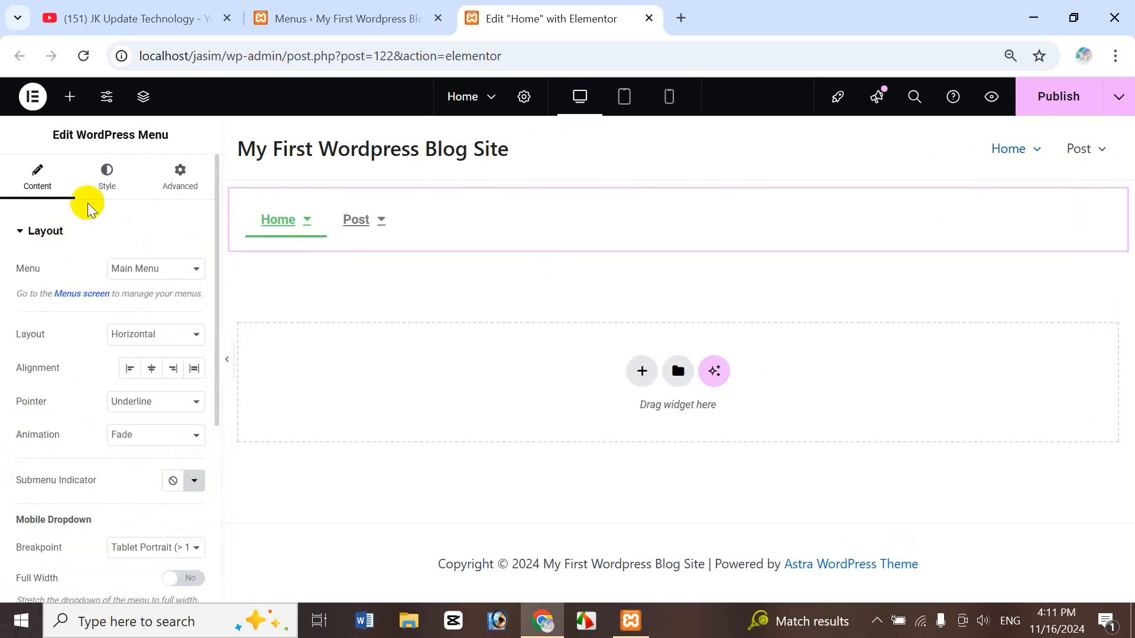
triple_click(105, 187)
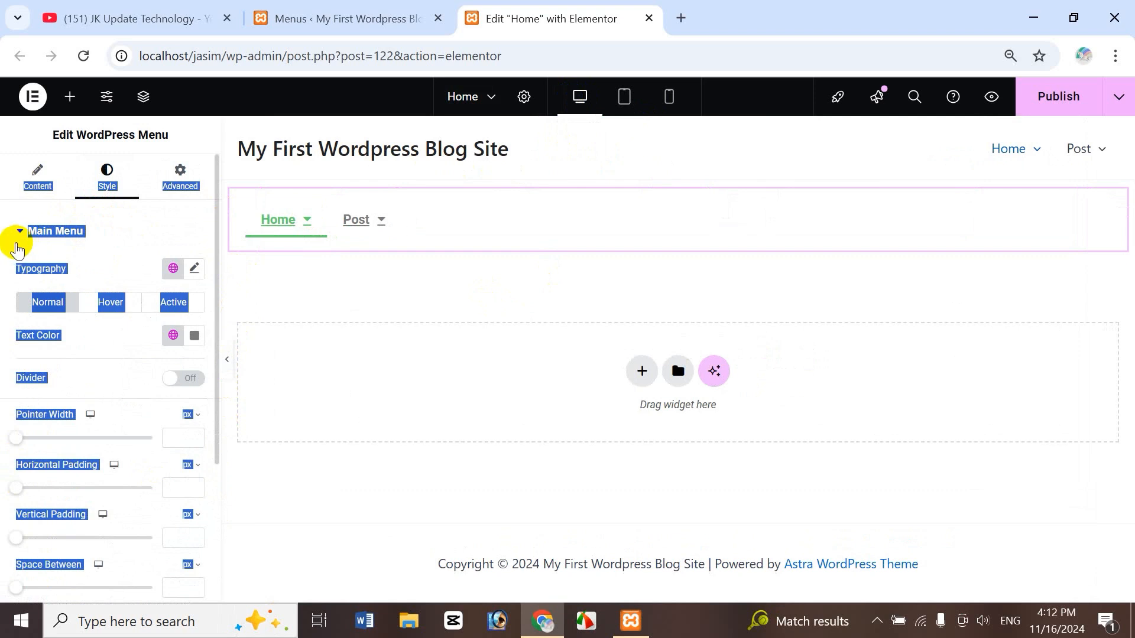
left_click(98, 270)
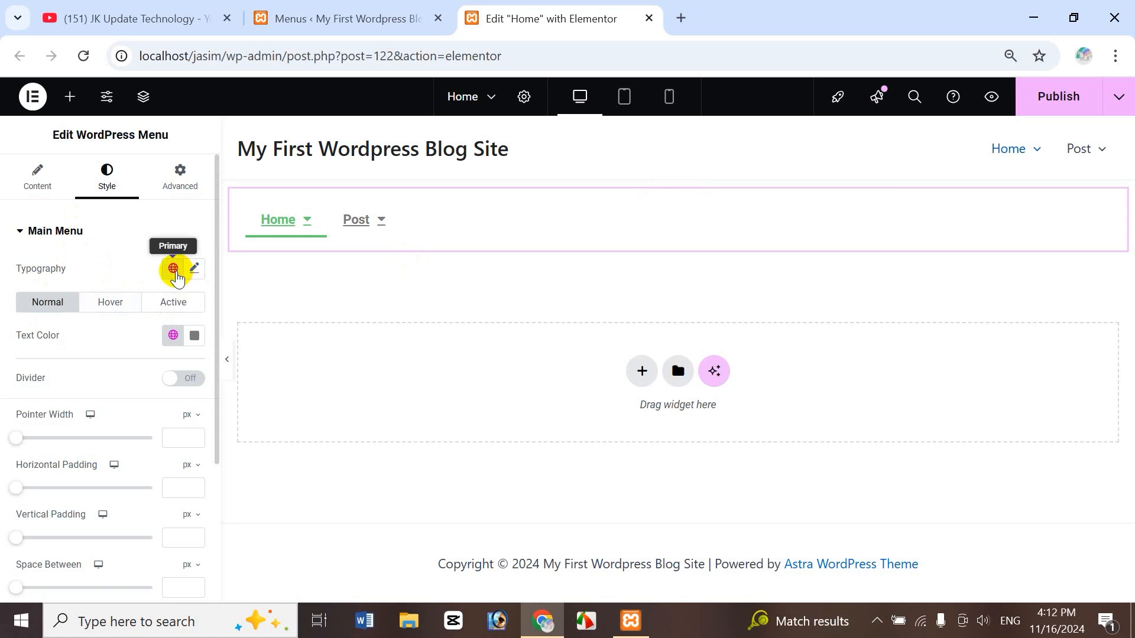
left_click(174, 270)
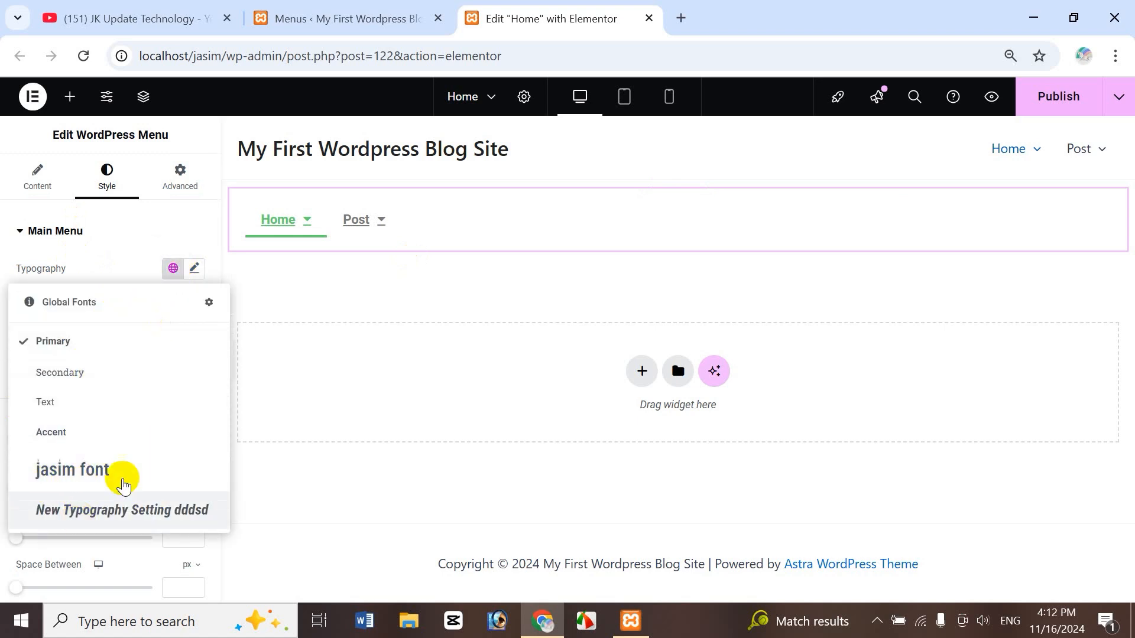
left_click(86, 478)
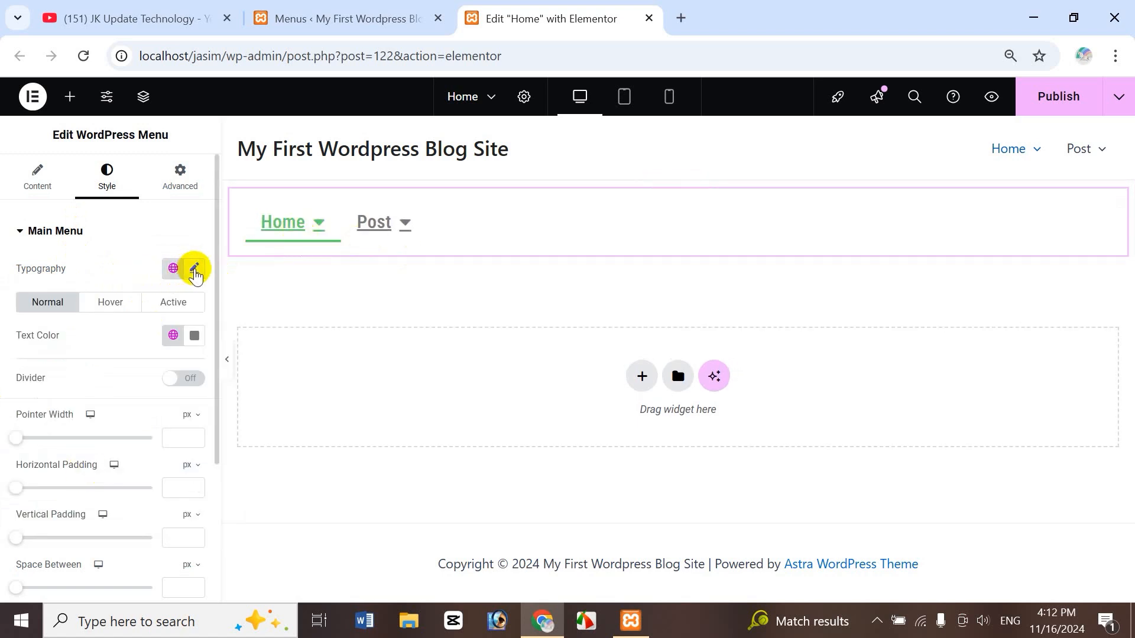
- Customize the main menu's typography with the Roboto Flex family, a size of 27 px and weight 700 (Bold)
left_click(194, 271)
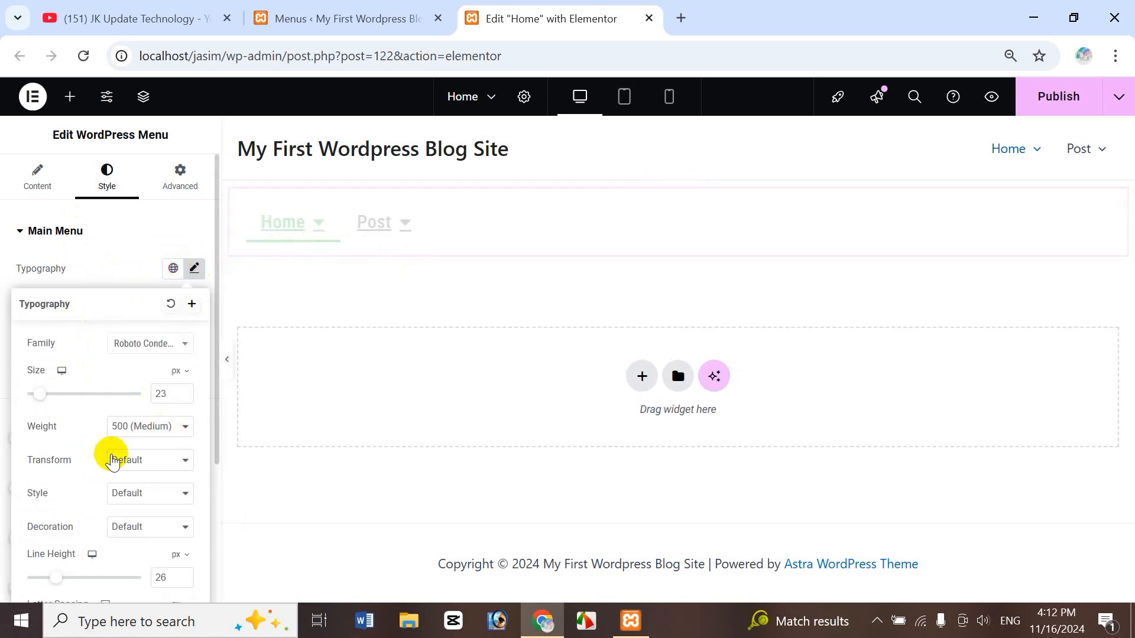
left_click(154, 343)
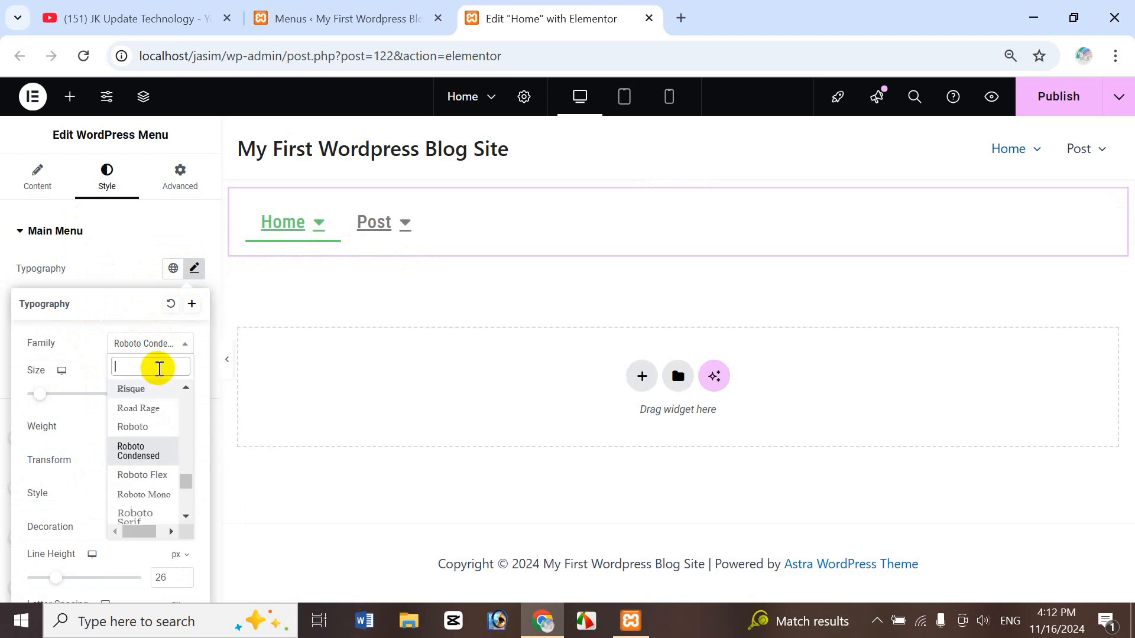
left_click(141, 474)
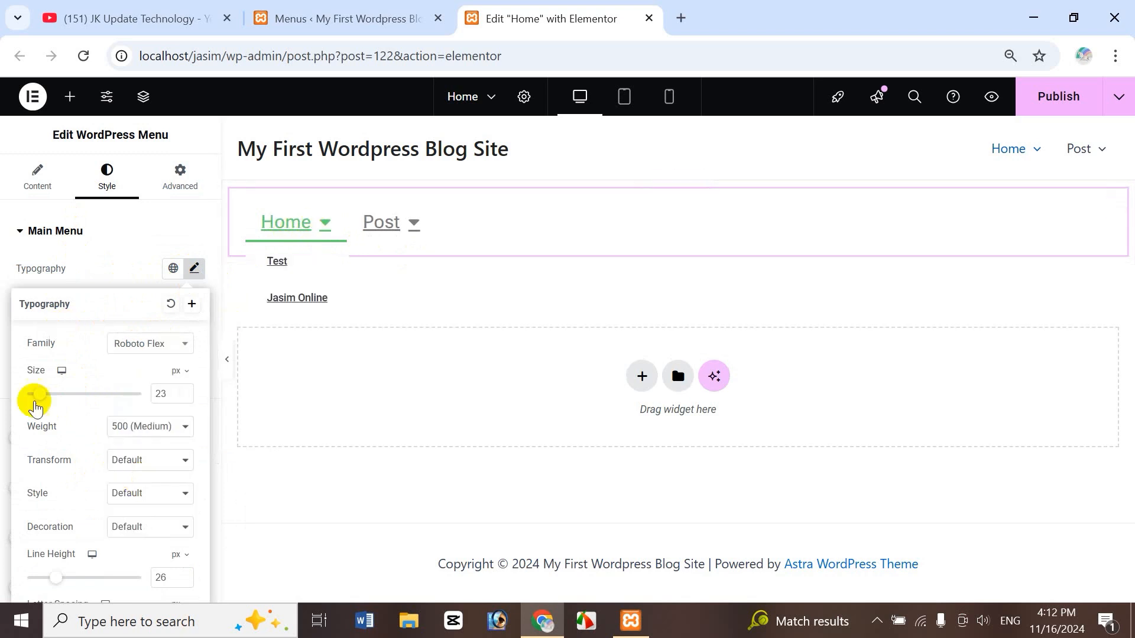
mouse_move(35, 403)
left_mouse_down()
mouse_move(37, 392)
mouse_move(84, 392)
mouse_move(41, 393)
left_mouse_up()
left_click(148, 430)
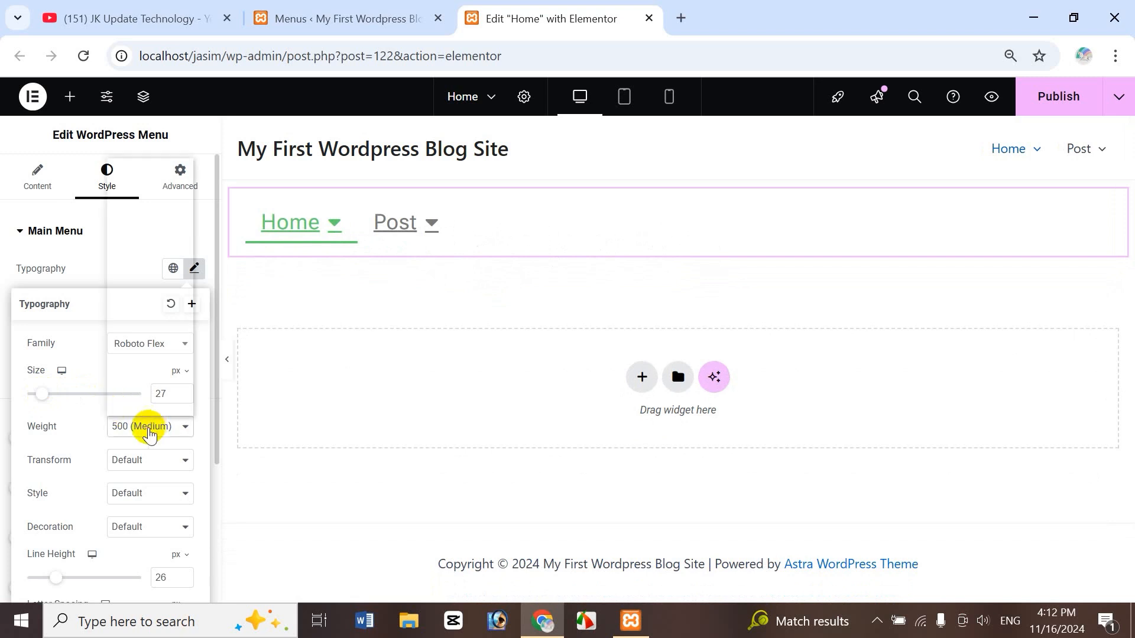
left_click(144, 297)
- Try the Uppercase text transform on the main menu items and return it to Default
left_click(155, 467)
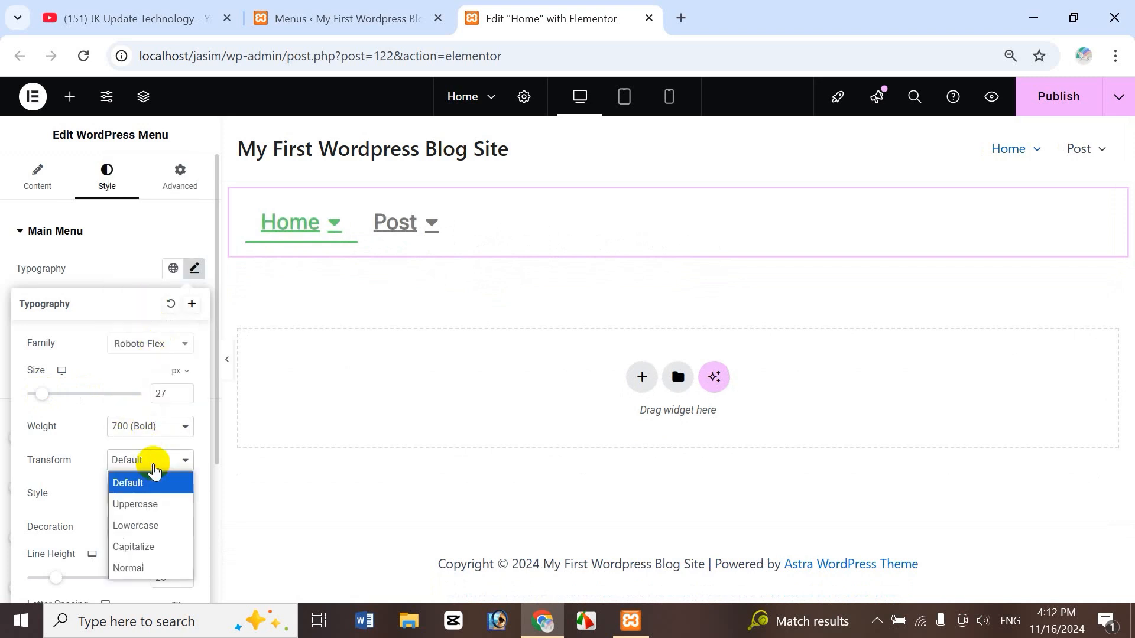
left_click(156, 506)
left_click(149, 470)
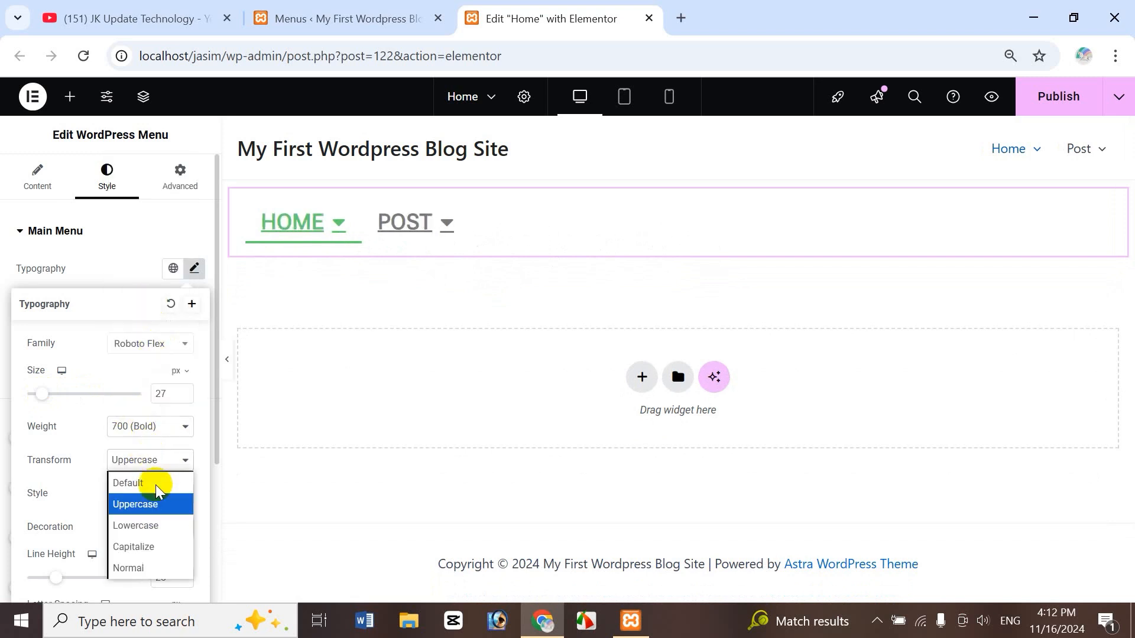
left_click(147, 479)
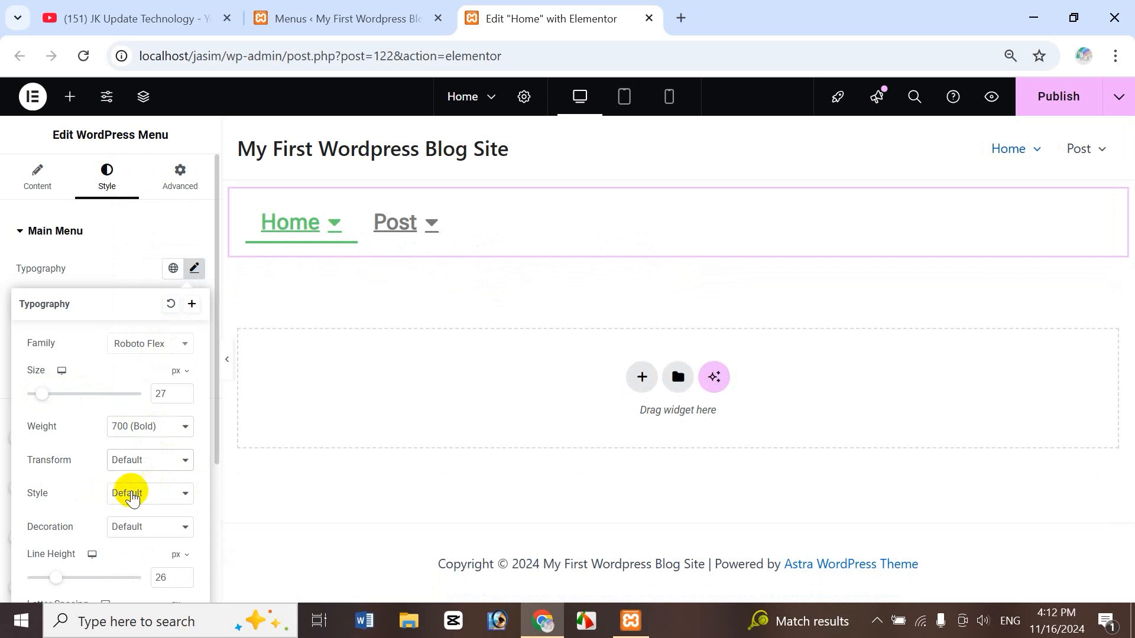
- Set the main menu's font style to Normal in the typography settings
left_click(144, 495)
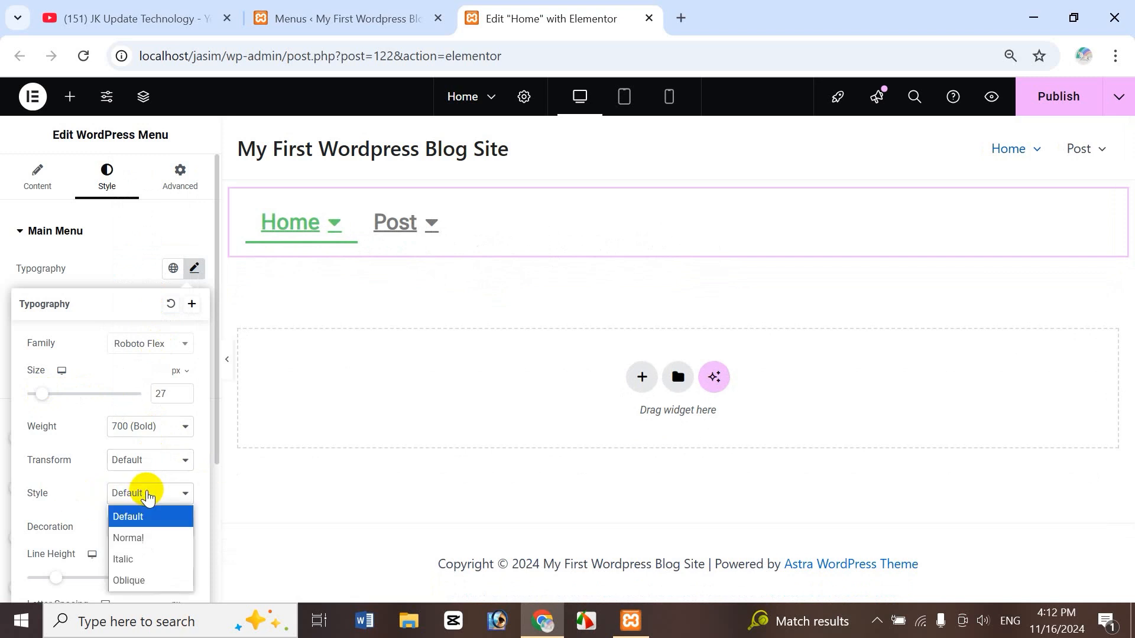
left_click(141, 540)
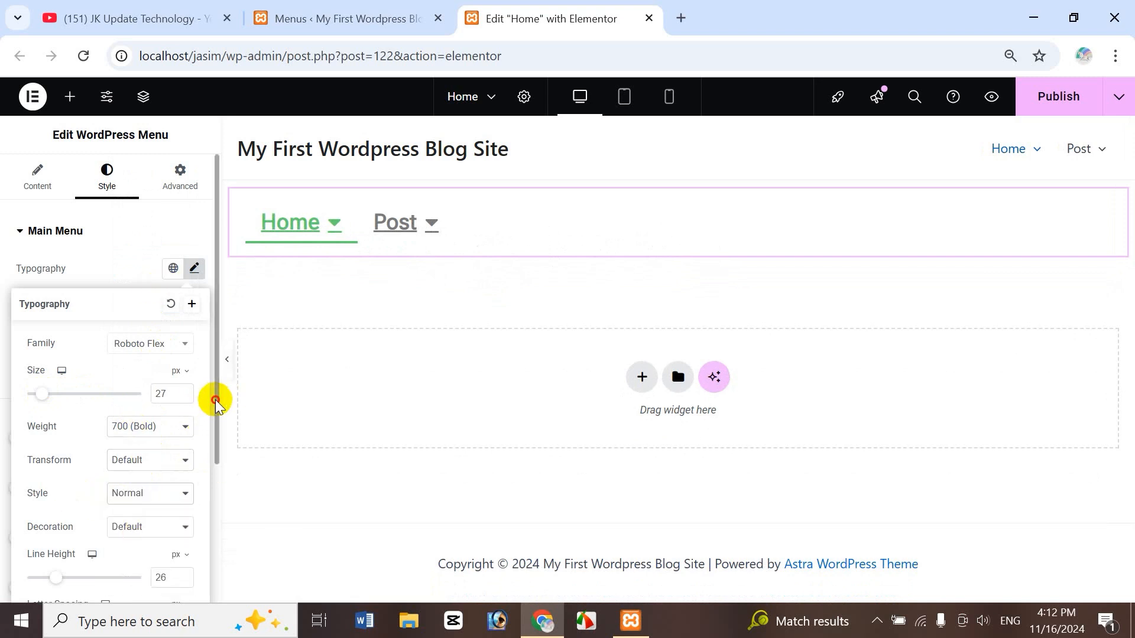
- Try the Underline text decoration in the main menu's typography settings and return it to Default
left_click_drag(217, 404, 210, 478)
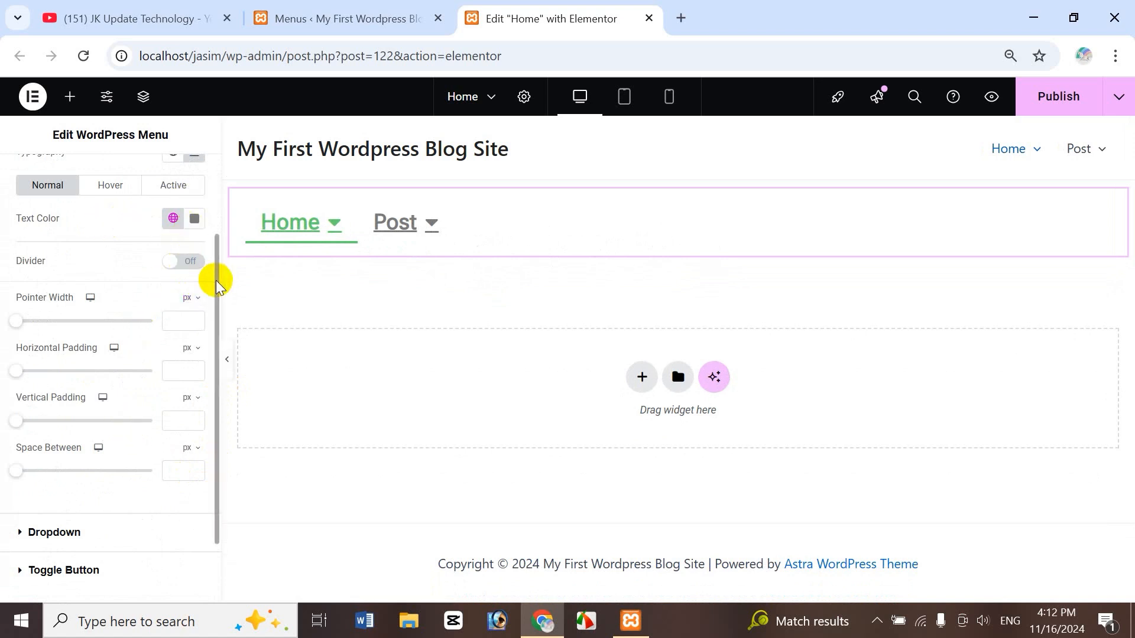
left_click_drag(217, 284, 218, 246)
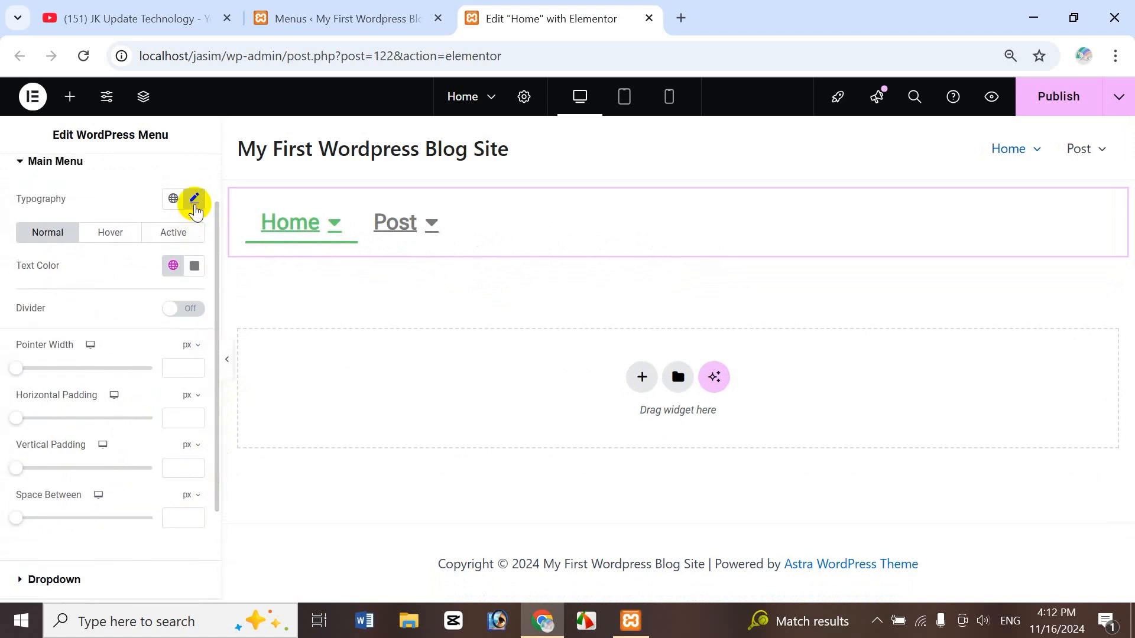
left_click(194, 200)
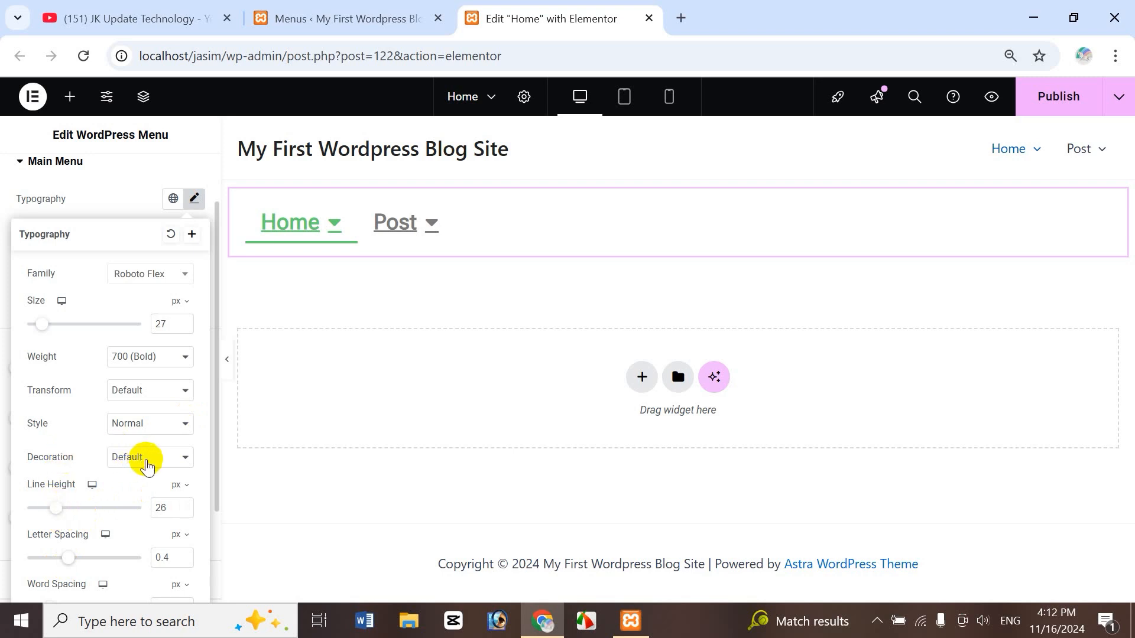
left_click(147, 467)
left_click(149, 504)
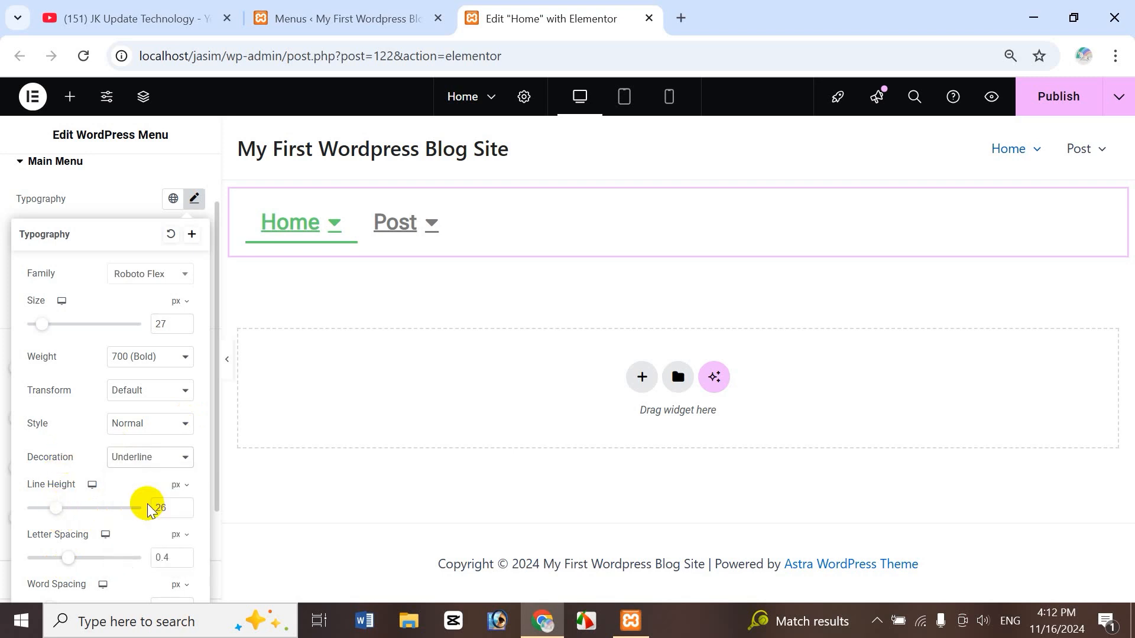
left_click(148, 467)
left_click(147, 479)
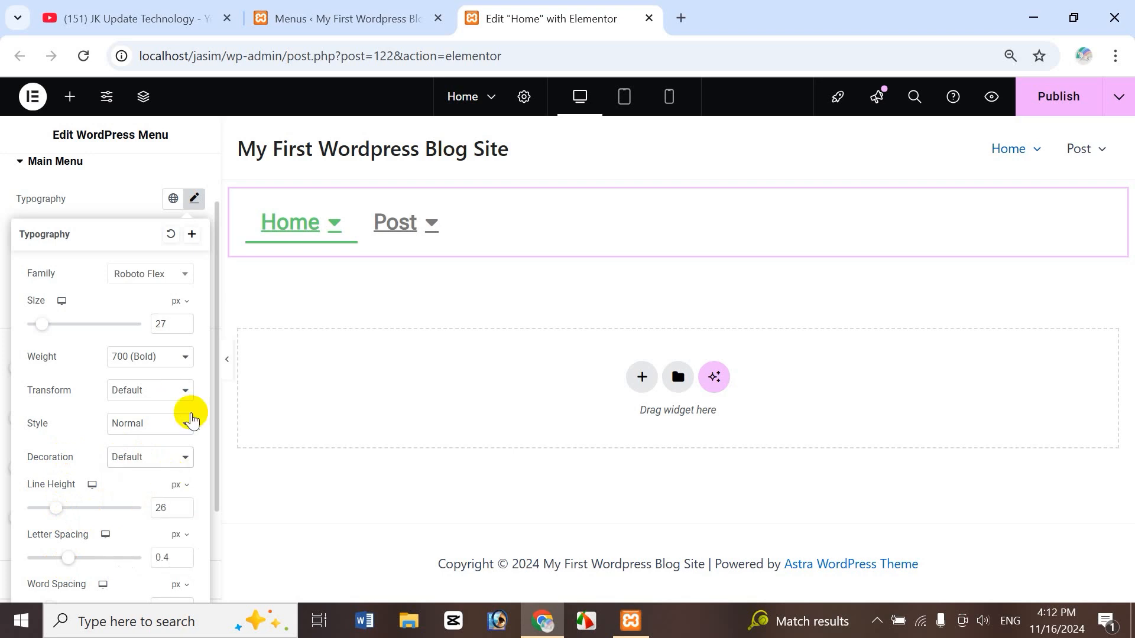
- Set the main menu typography's line height to 23 px and letter spacing to 1.9 px
mouse_move(58, 514)
left_mouse_down()
mouse_move(111, 512)
mouse_move(52, 512)
left_mouse_up()
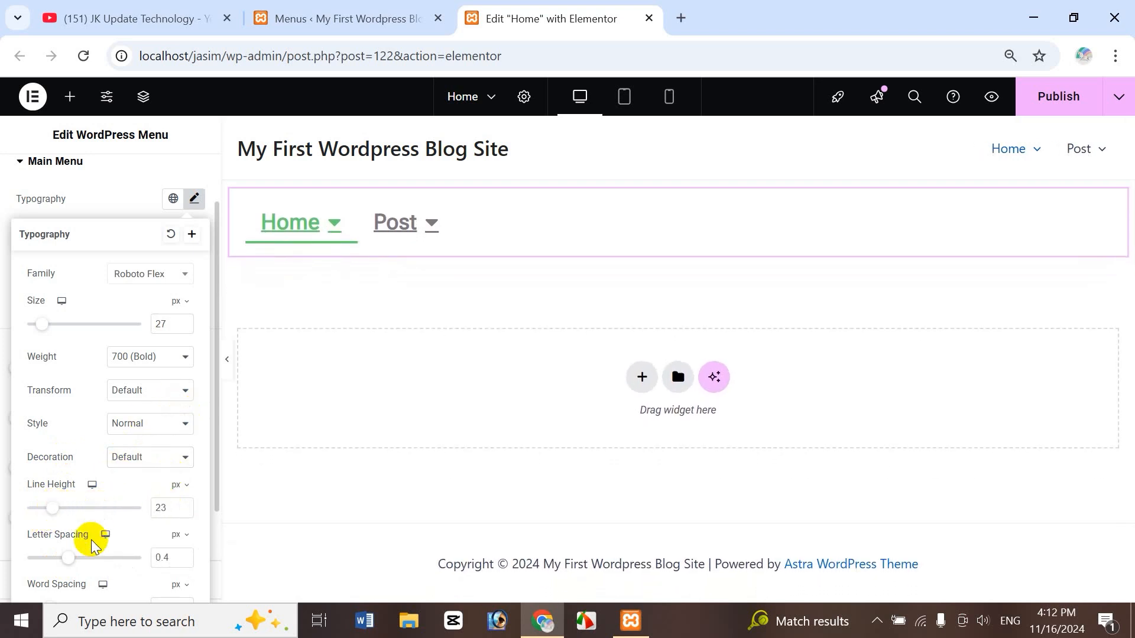
left_click_drag(71, 562, 81, 540)
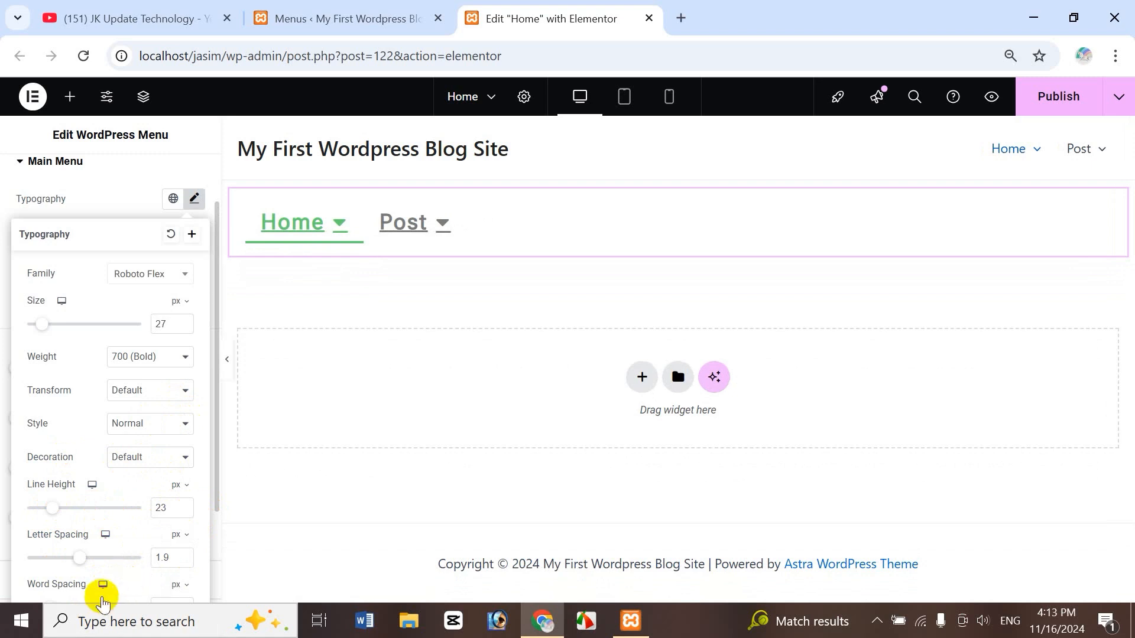
scroll(138, 591, "down", 2)
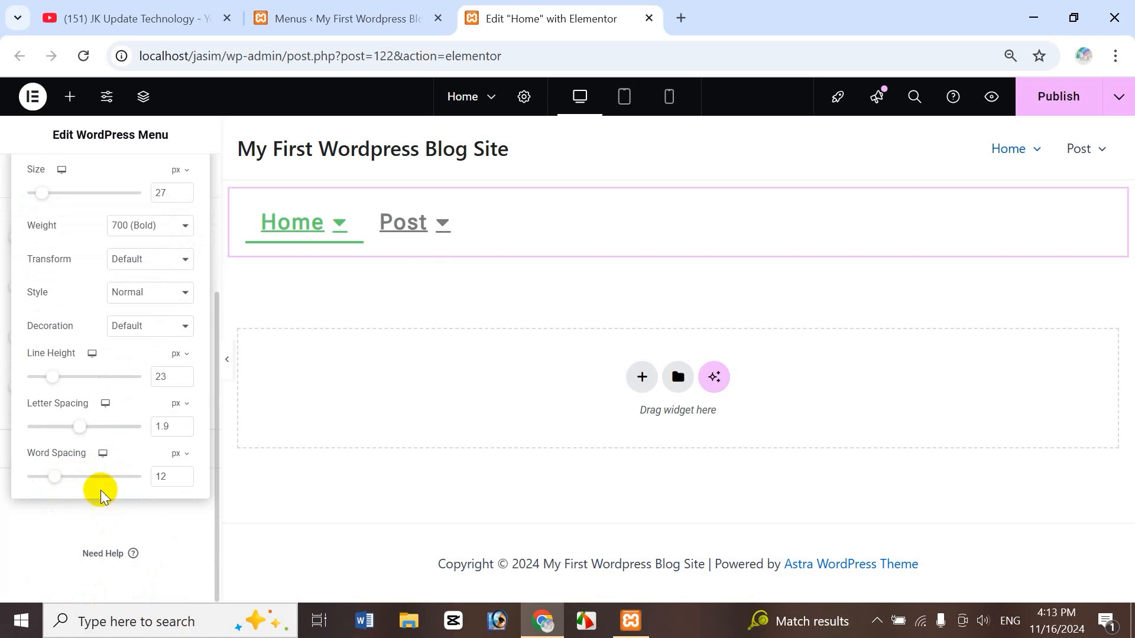
mouse_move(314, 235)
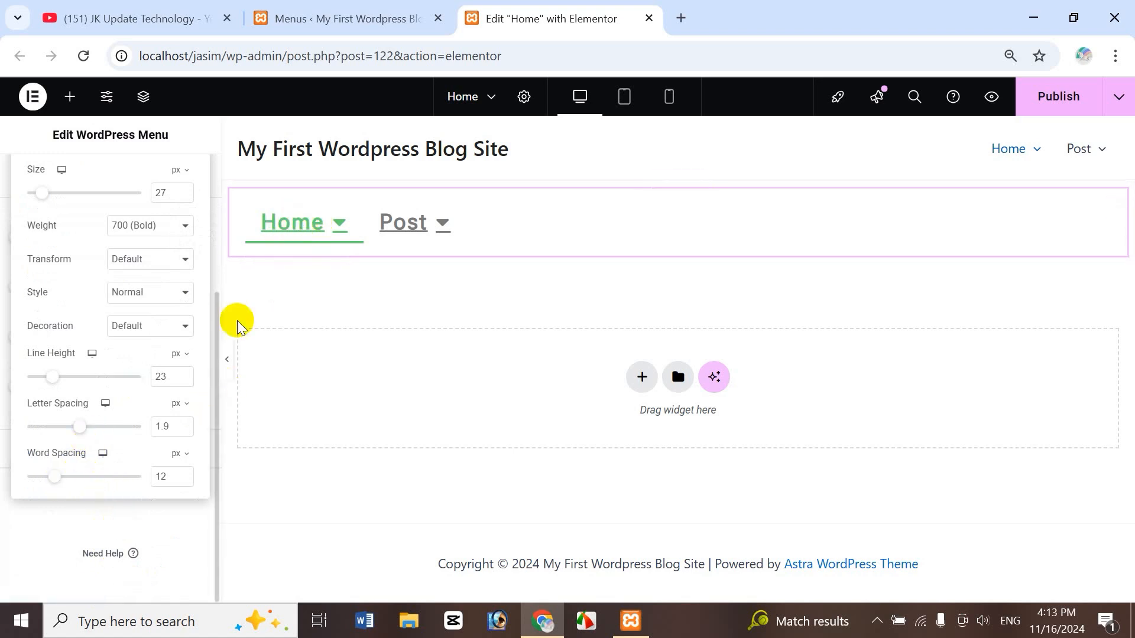
- Save the main menu's current typography as a new global font under a custom name
scroll(137, 316, "up", 2)
scroll(137, 316, "up", 2)
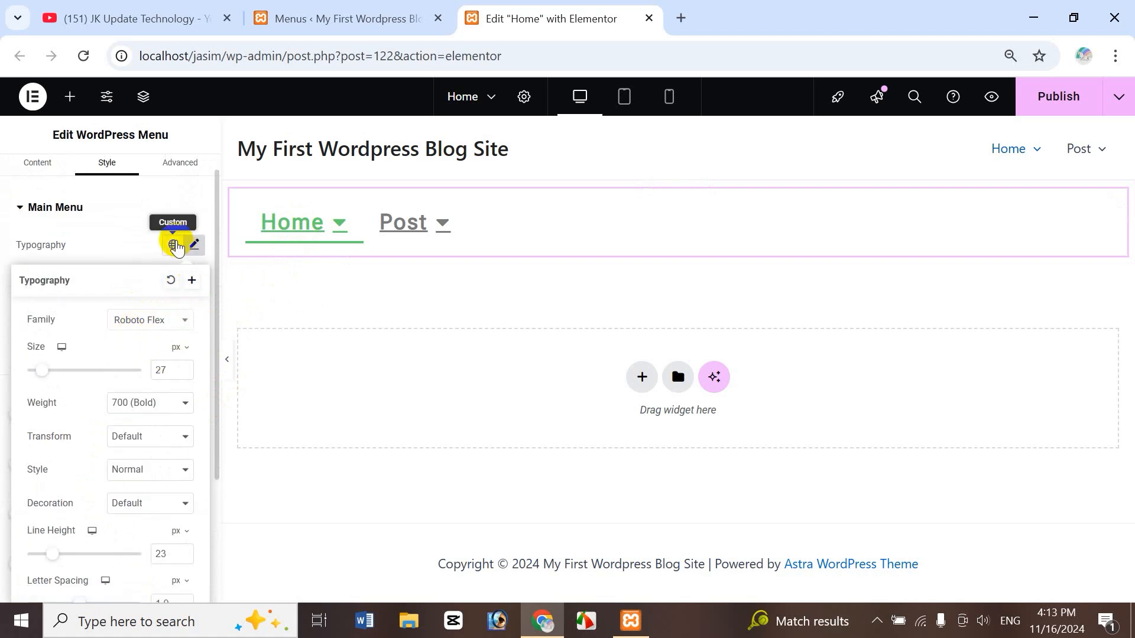
left_click(191, 280)
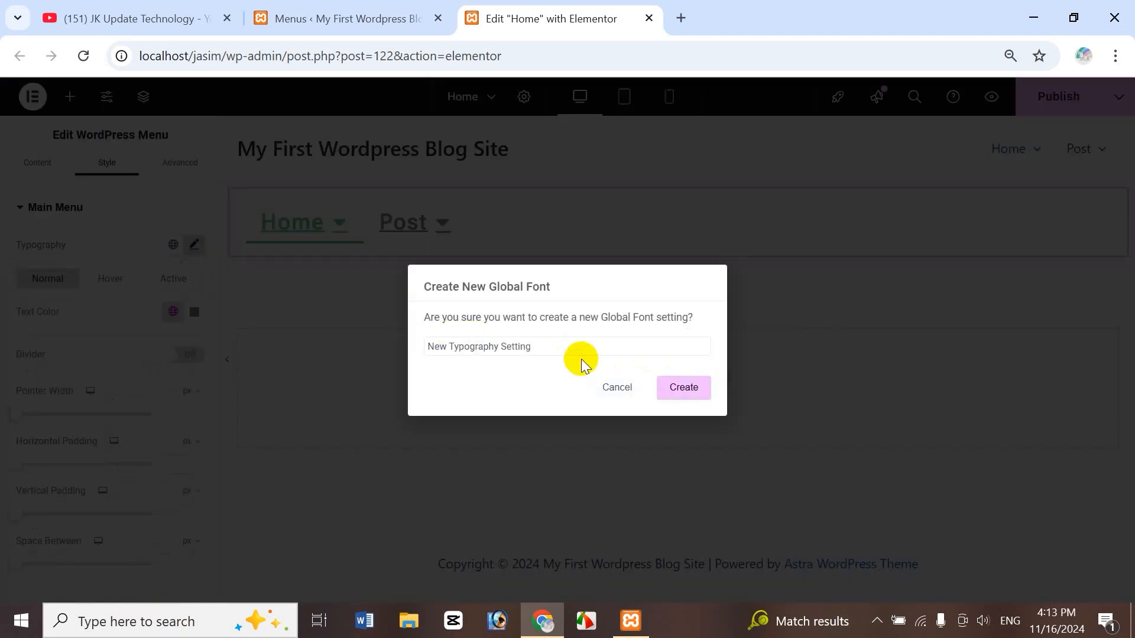
triple_click(547, 354)
type("j")
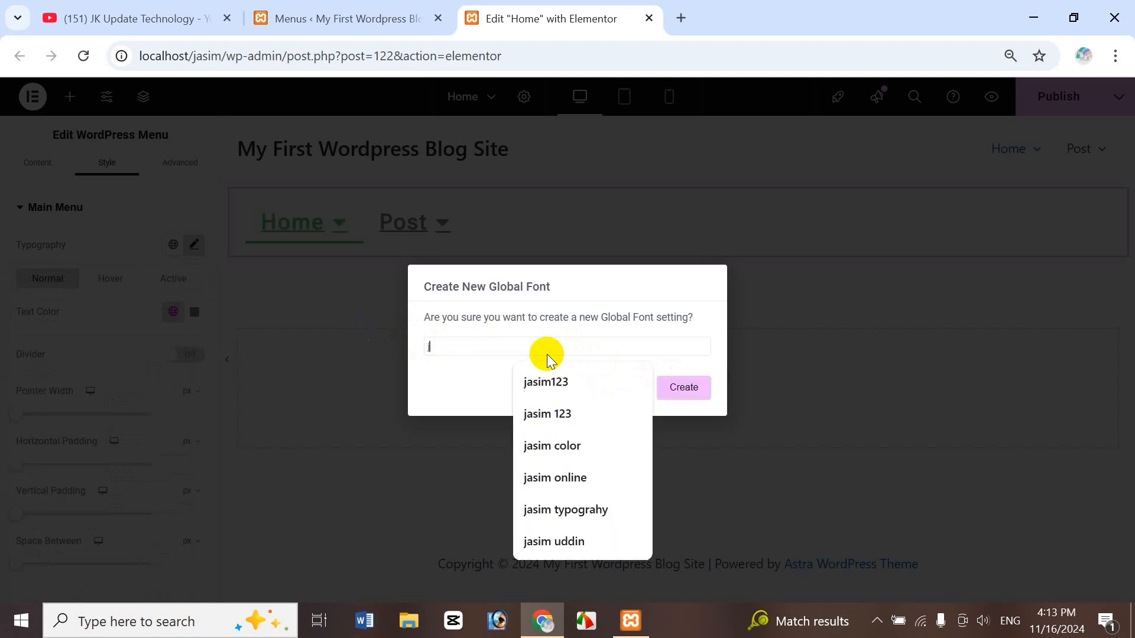
type("asim999+9")
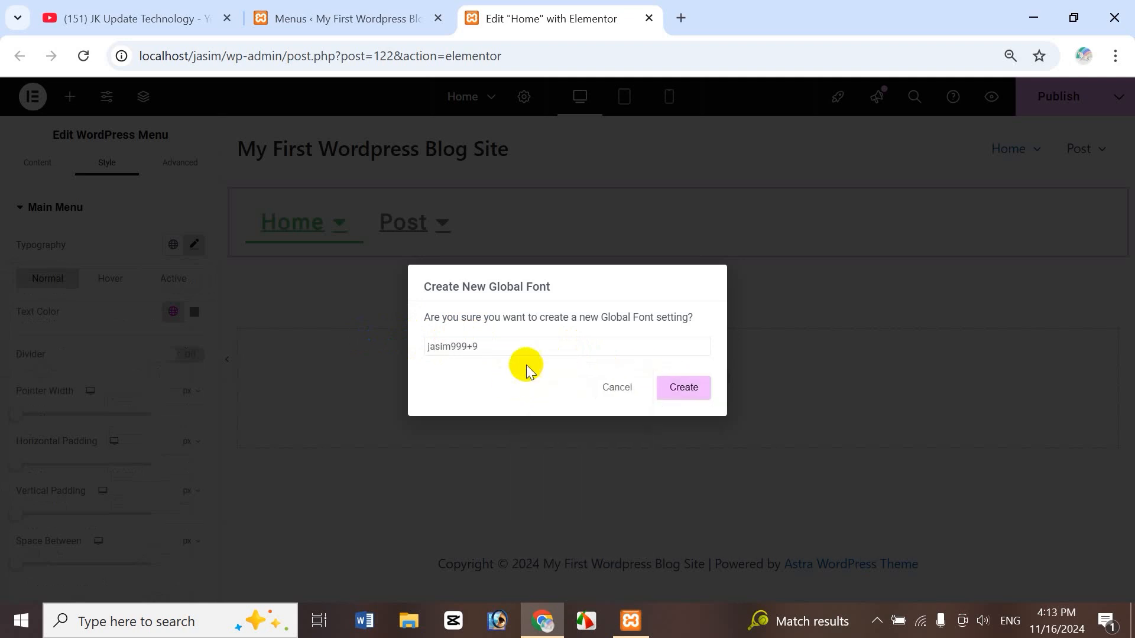
left_click(681, 387)
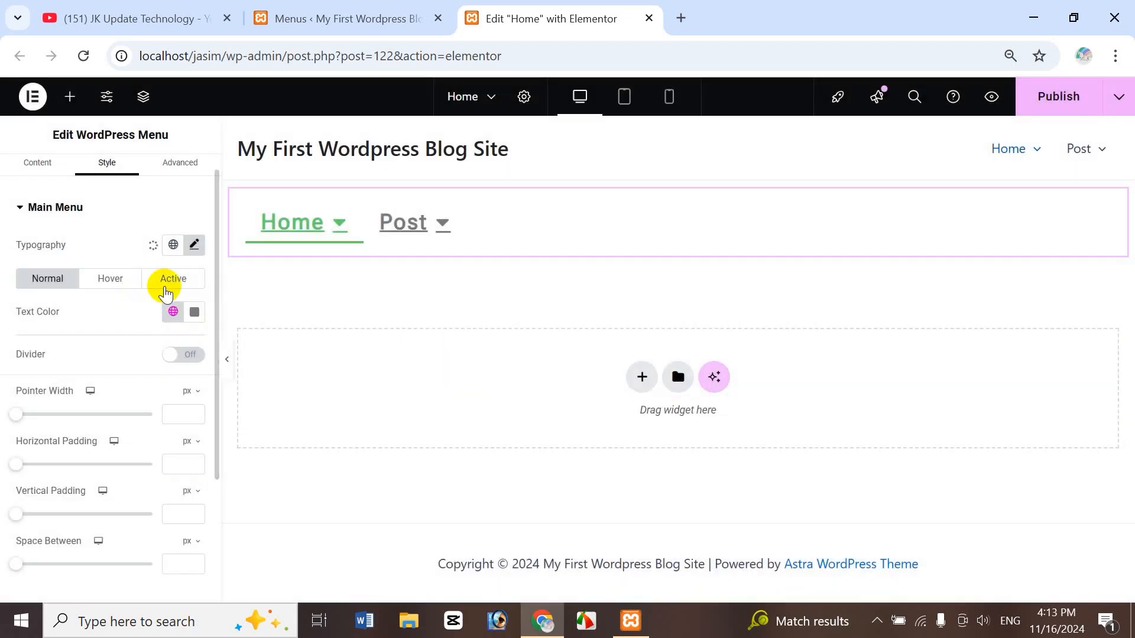
- Try the Primary global font on the main menu and switch back to the newly created global font
left_click(169, 249)
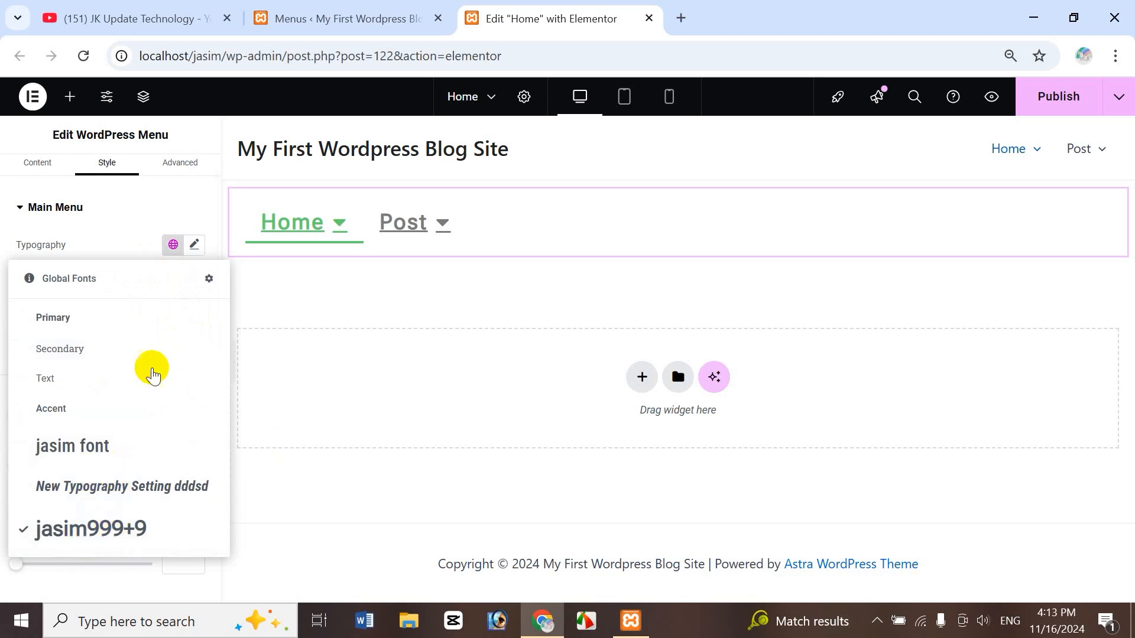
left_click(113, 319)
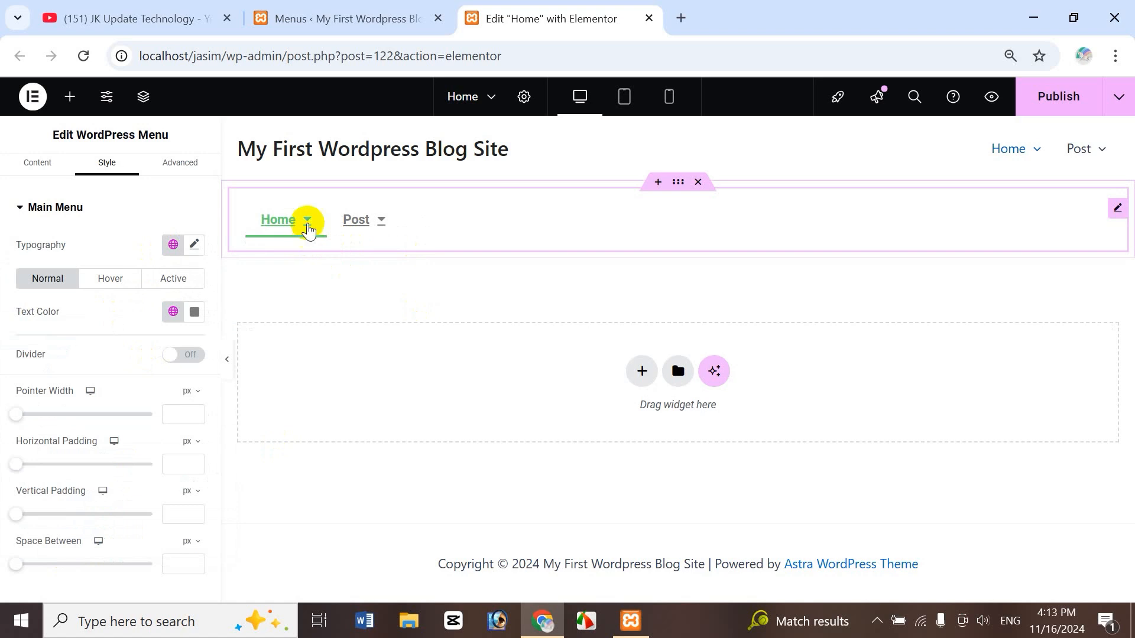
left_click(173, 246)
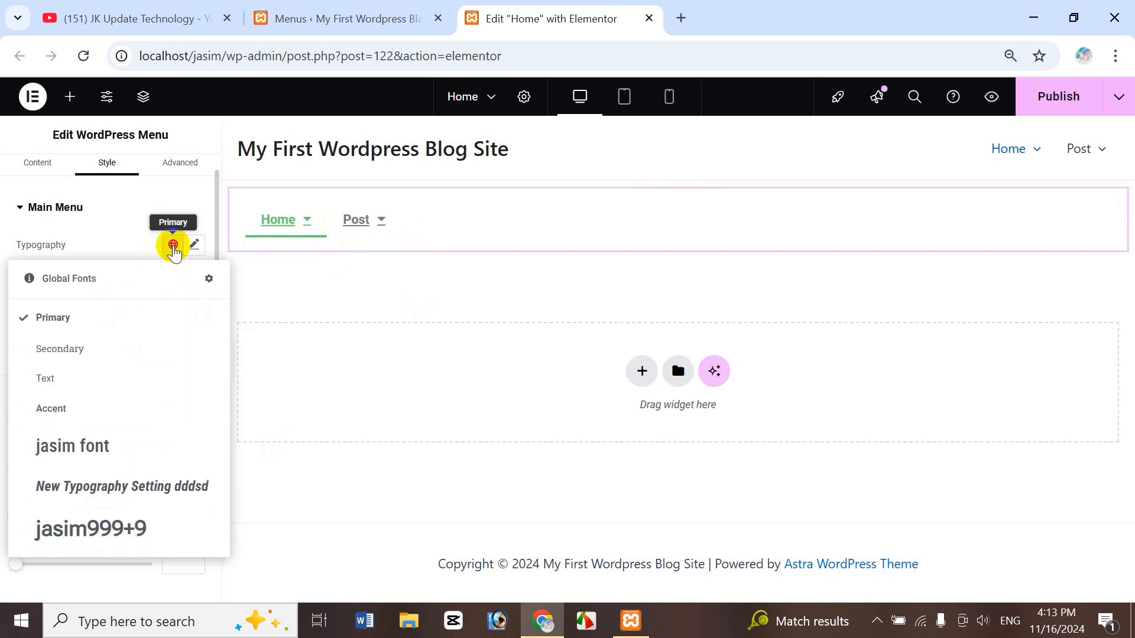
left_click(112, 531)
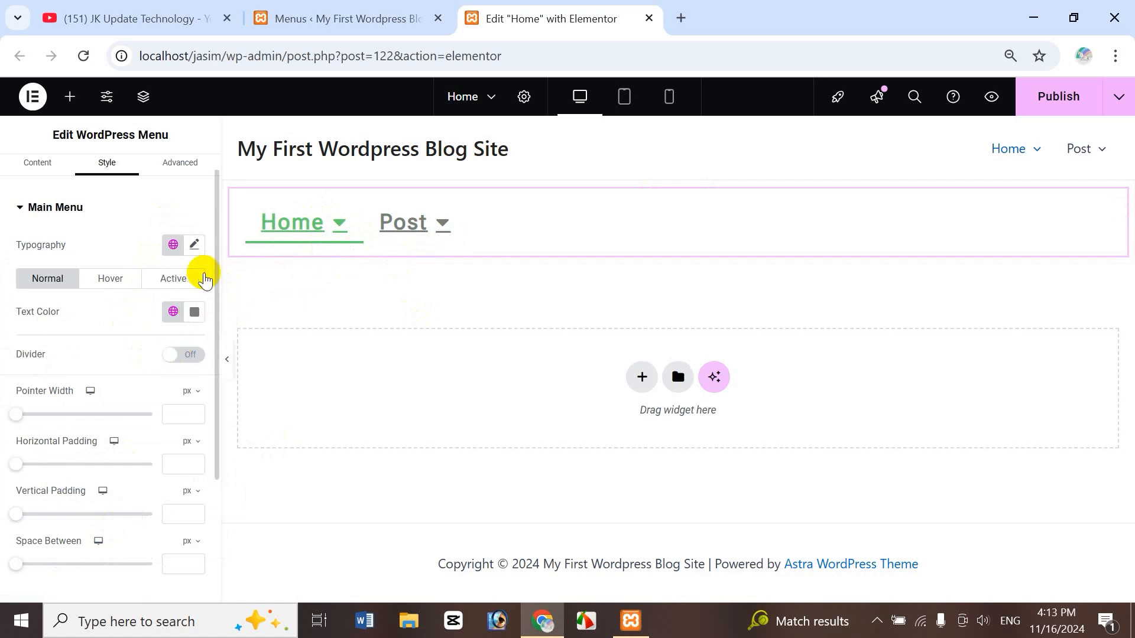
- Reset the main menu's typography to its default
left_click(195, 244)
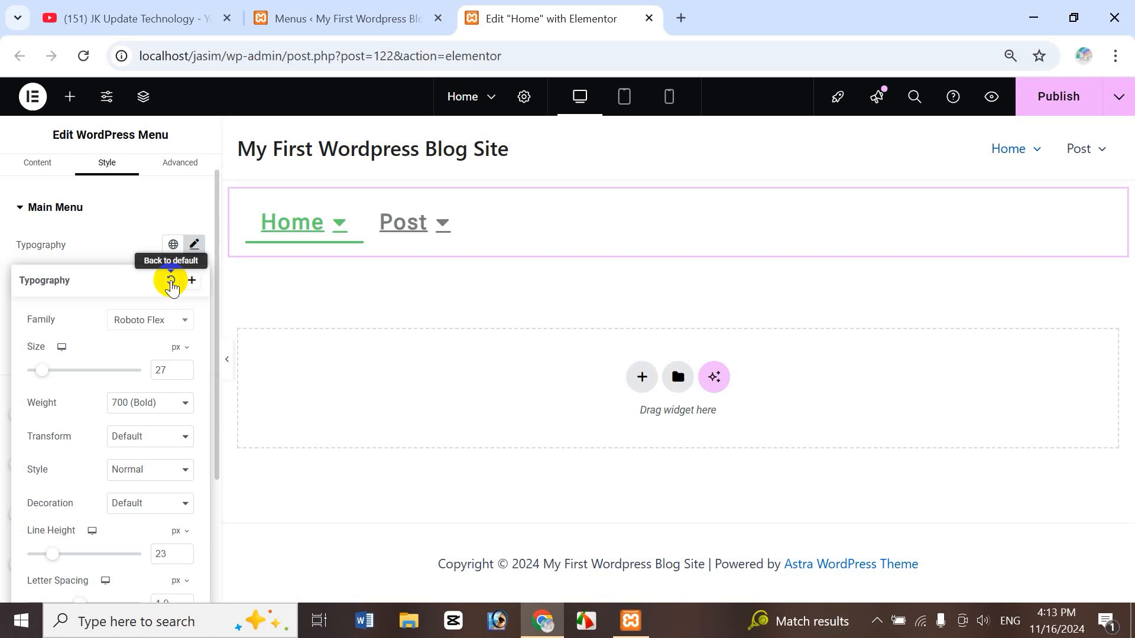
left_click(170, 282)
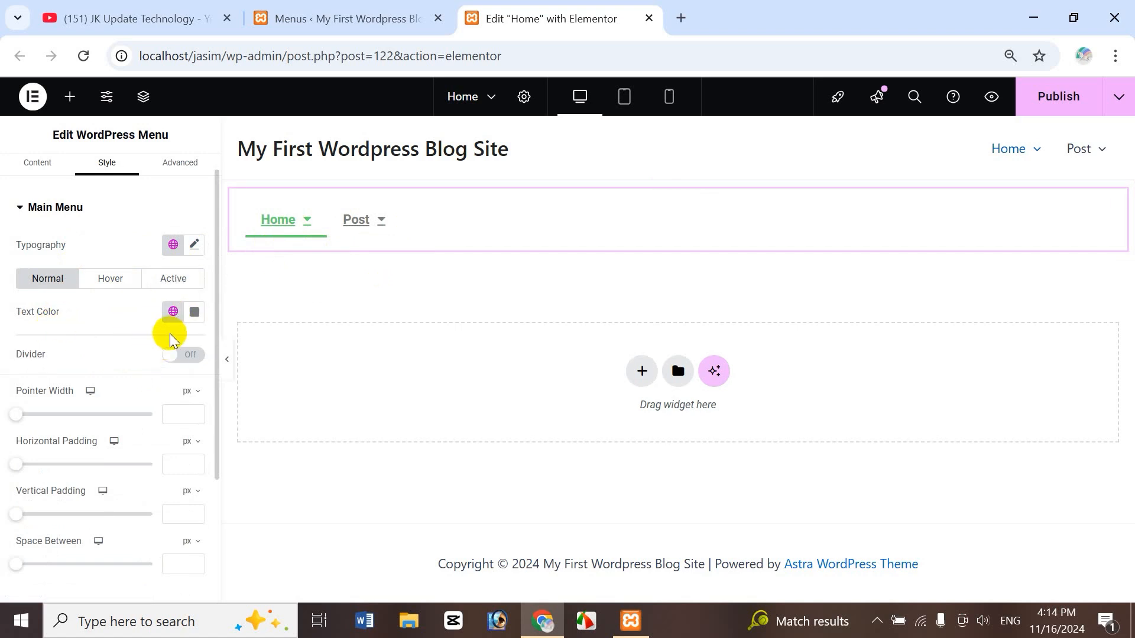
- Set the main menu's normal-state text color to the custom blue #2263D8
left_click(173, 311)
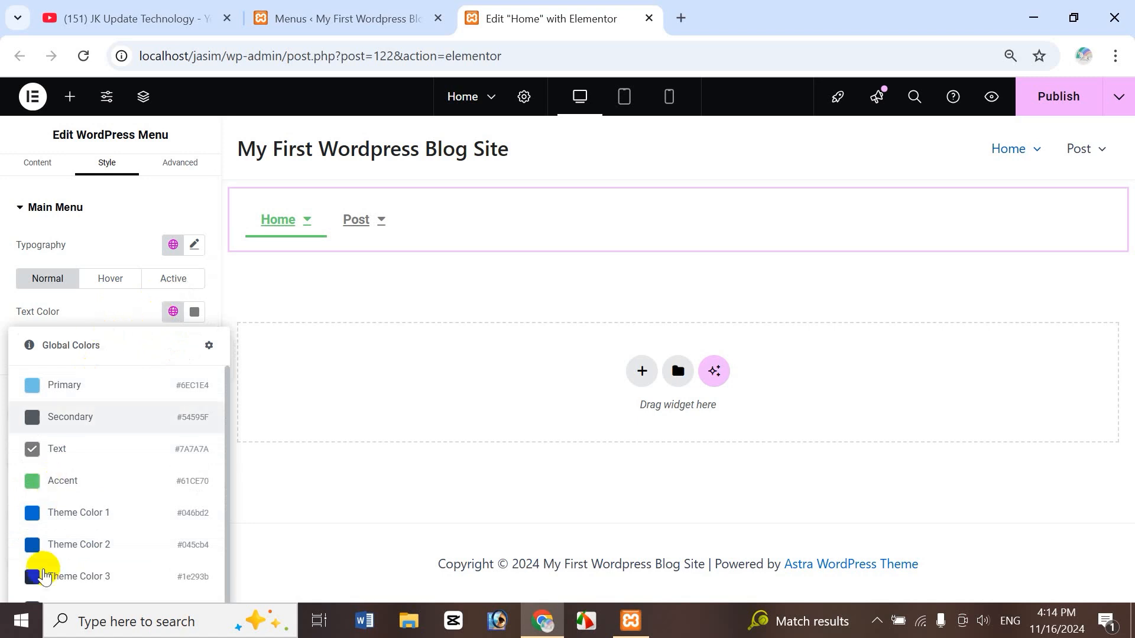
left_click(194, 314)
left_click(210, 426)
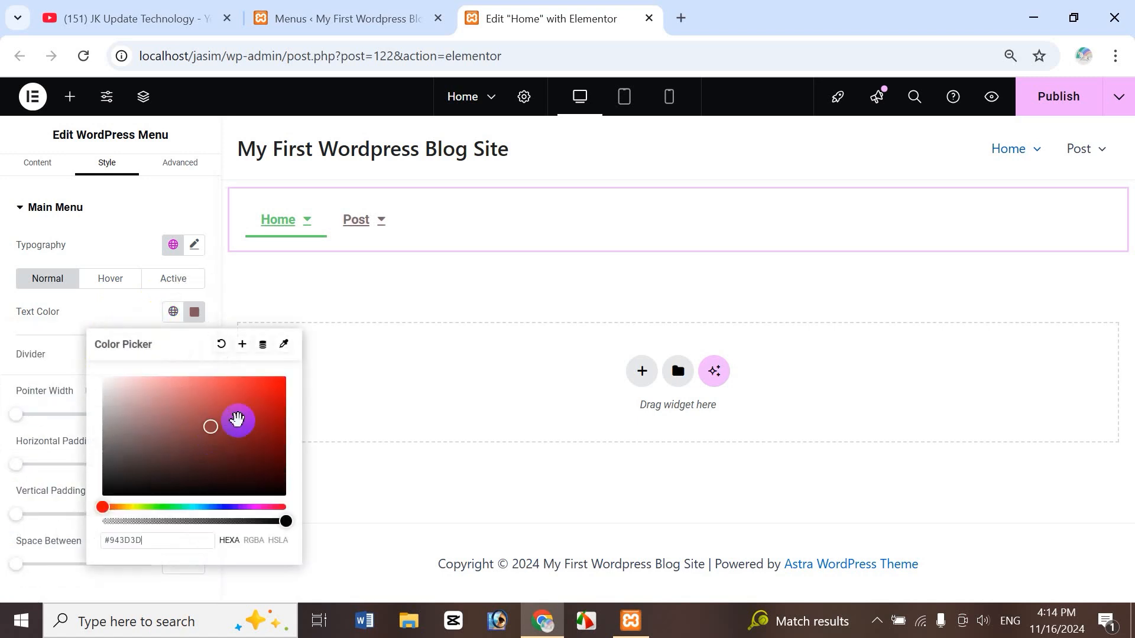
left_click(242, 442)
mouse_move(354, 233)
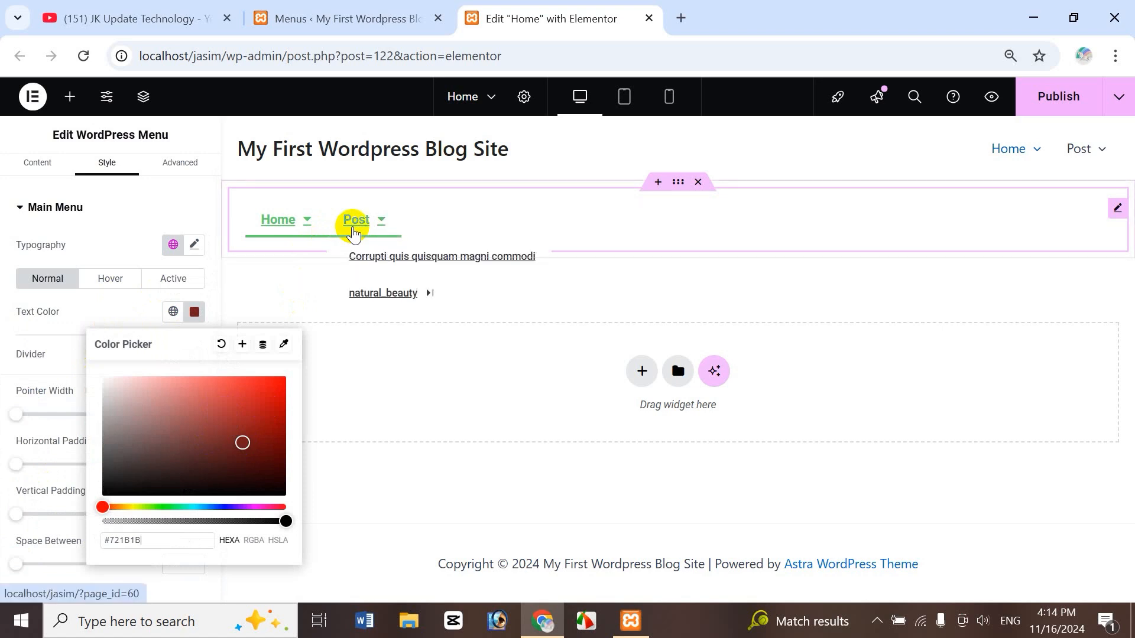
left_click(216, 407)
left_click(210, 505)
left_click(257, 394)
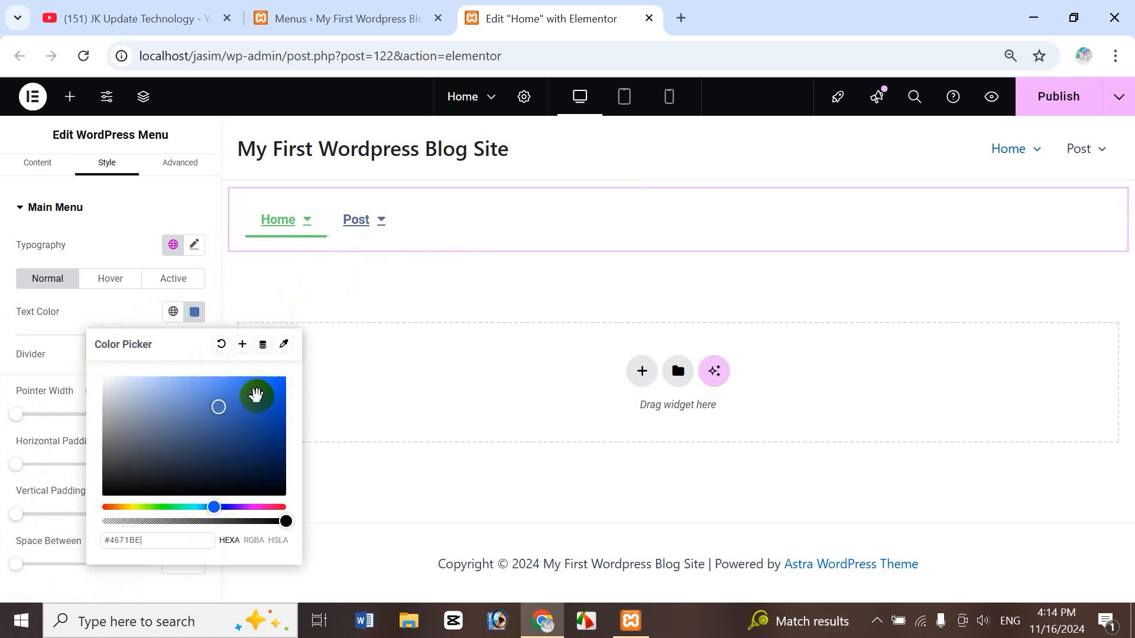
mouse_move(358, 246)
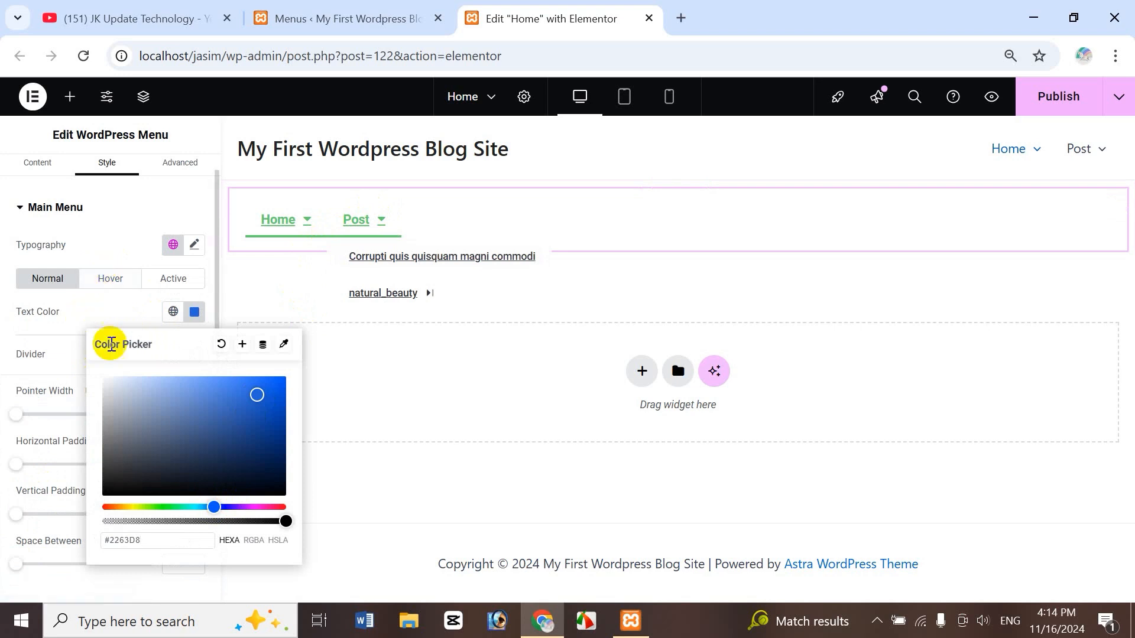
left_click(123, 246)
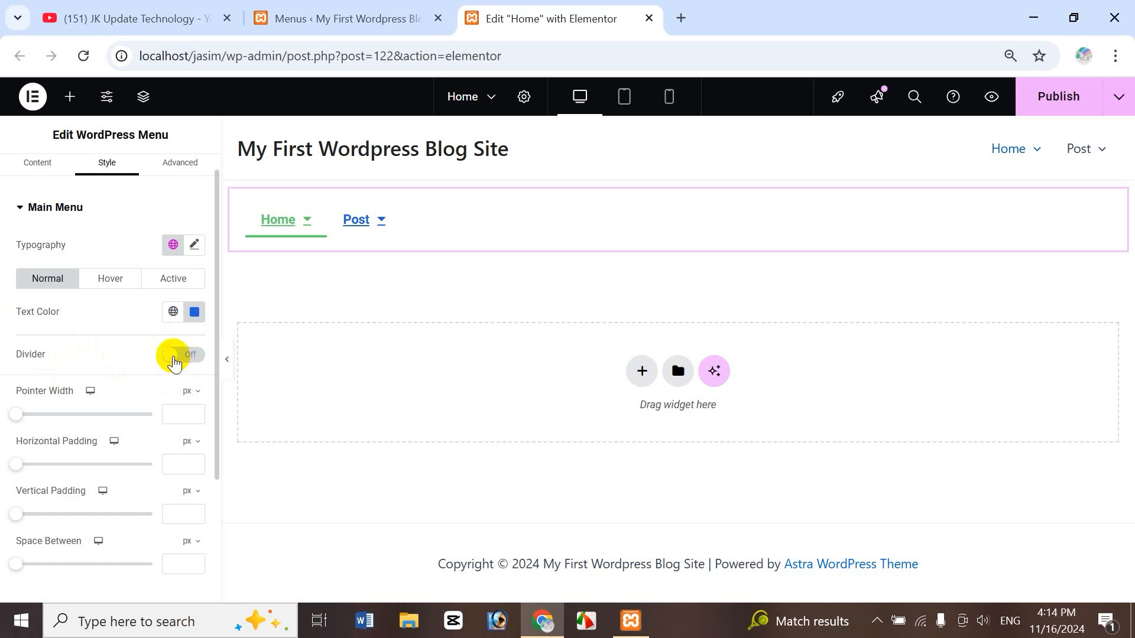
- Turn on the divider between the main menu items and set its style to Double
left_click(175, 357)
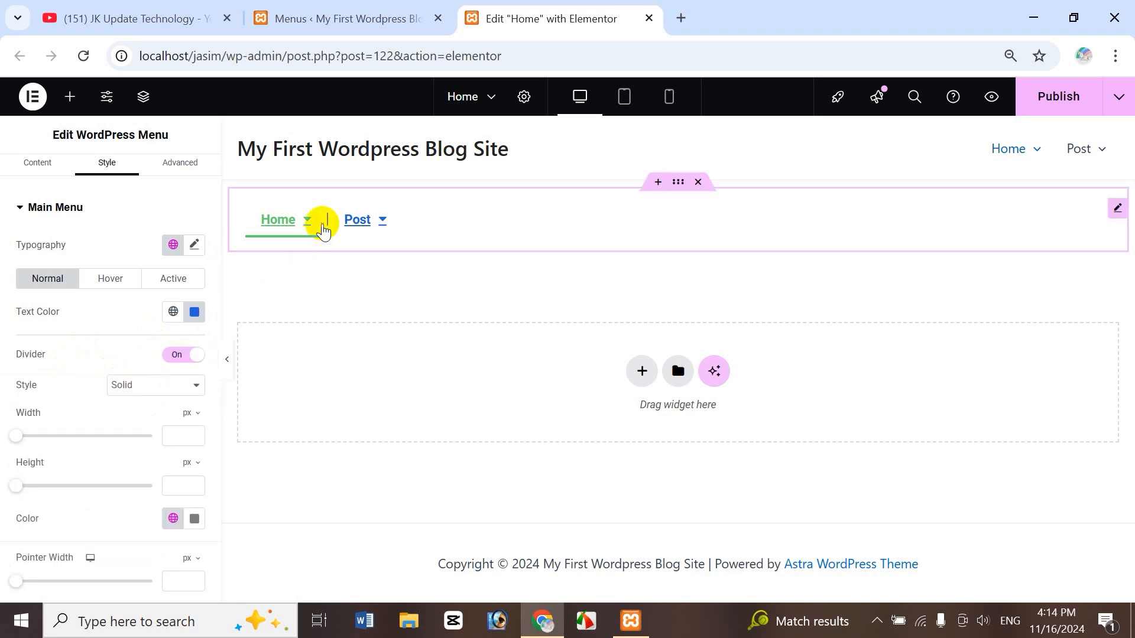
left_click(175, 357)
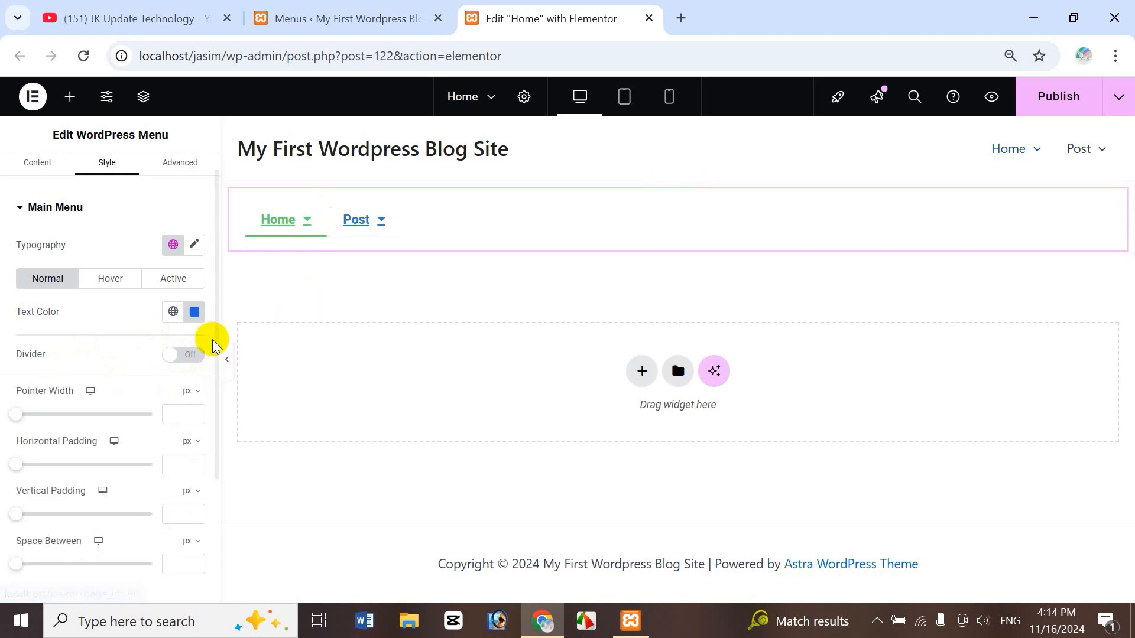
left_click(181, 356)
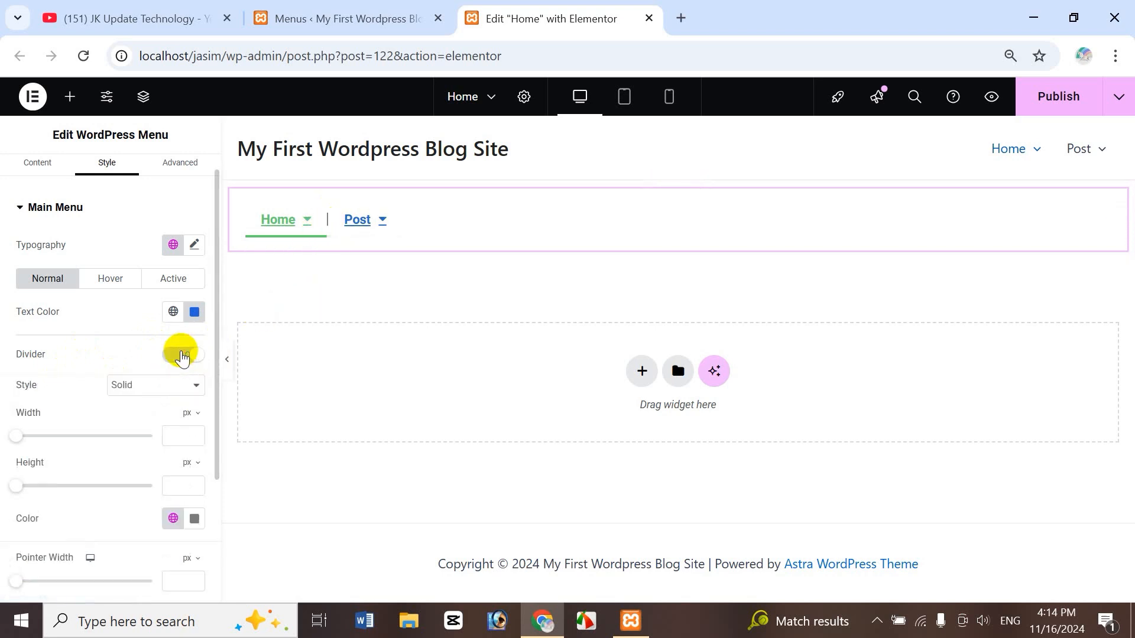
left_click(148, 395)
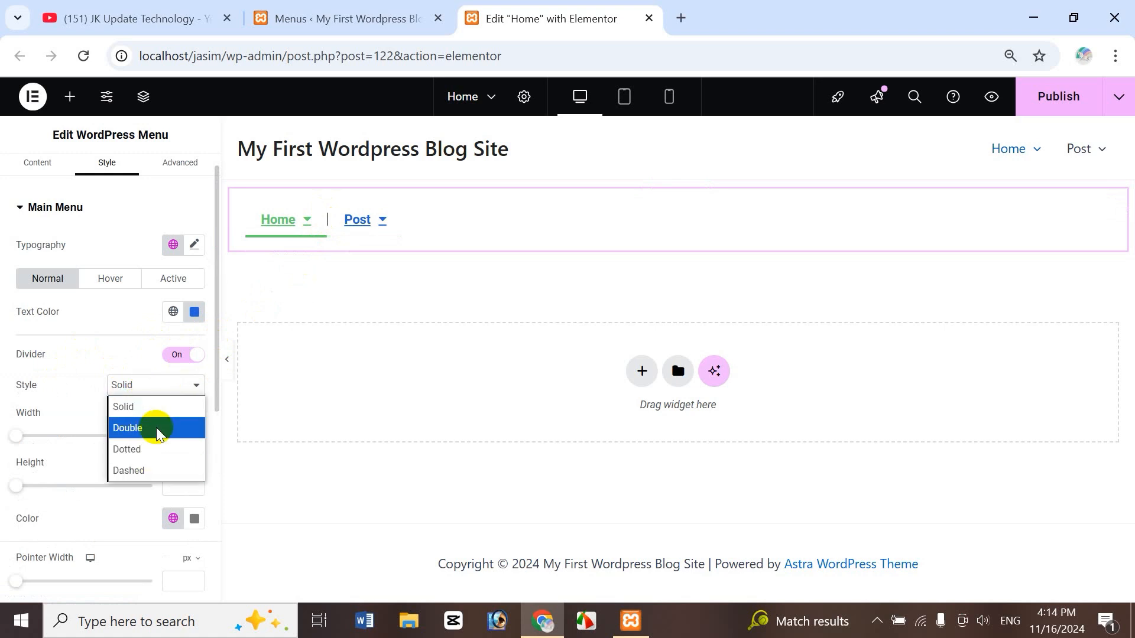
left_click(156, 428)
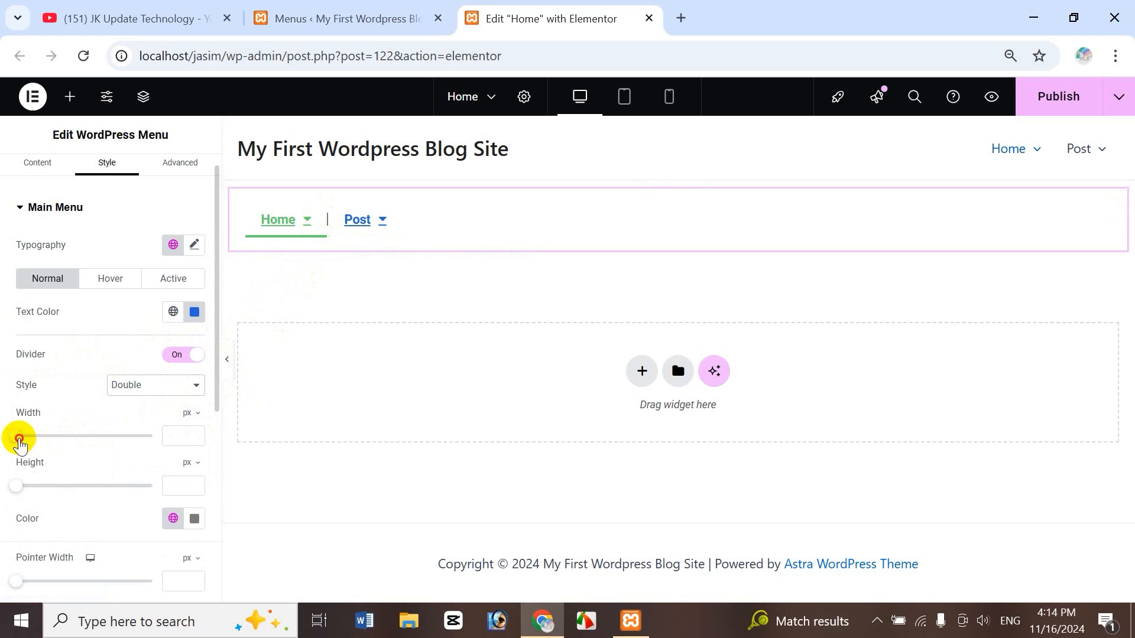
- Give the menu divider a width of 10 px, a height of 21 px and a red color
left_click_drag(19, 440, 82, 438)
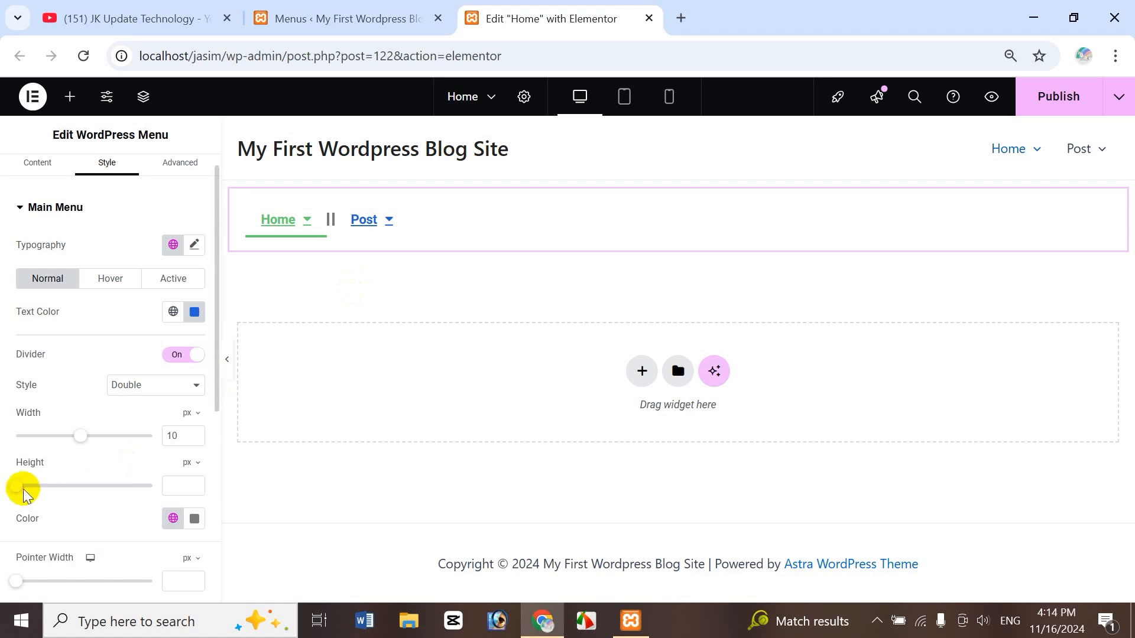
left_click_drag(17, 486, 46, 498)
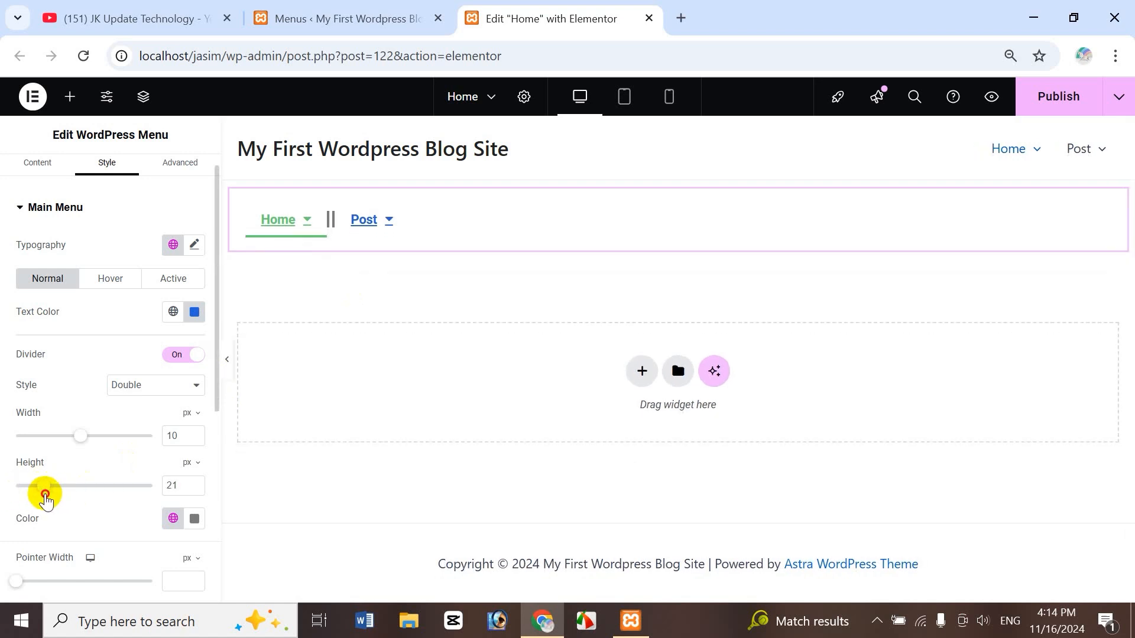
left_click(193, 519)
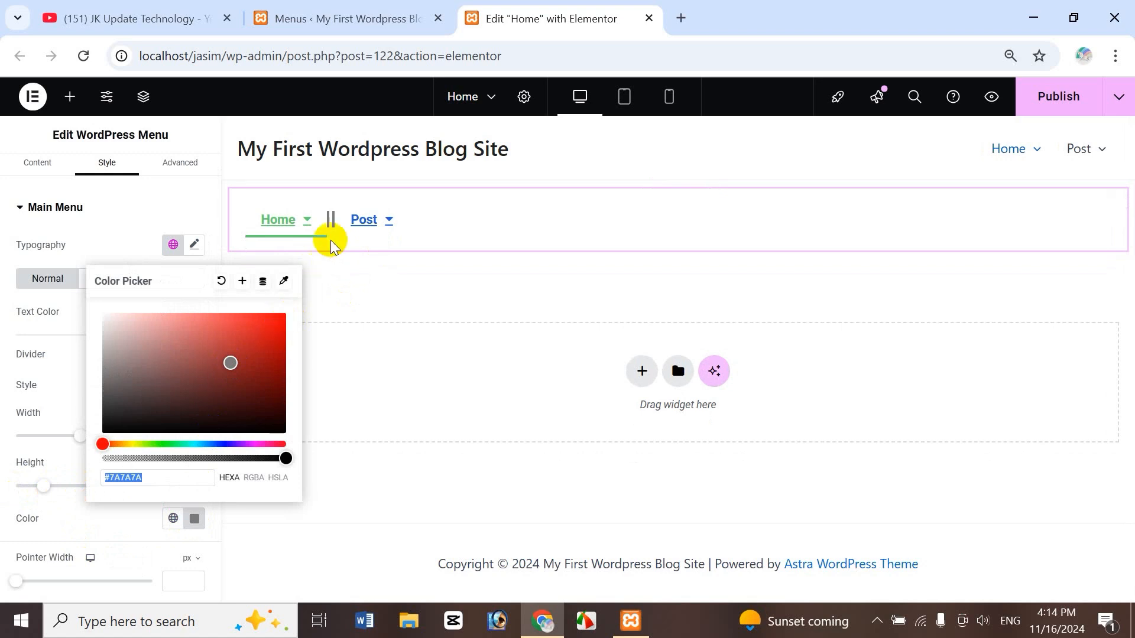
left_click(264, 324)
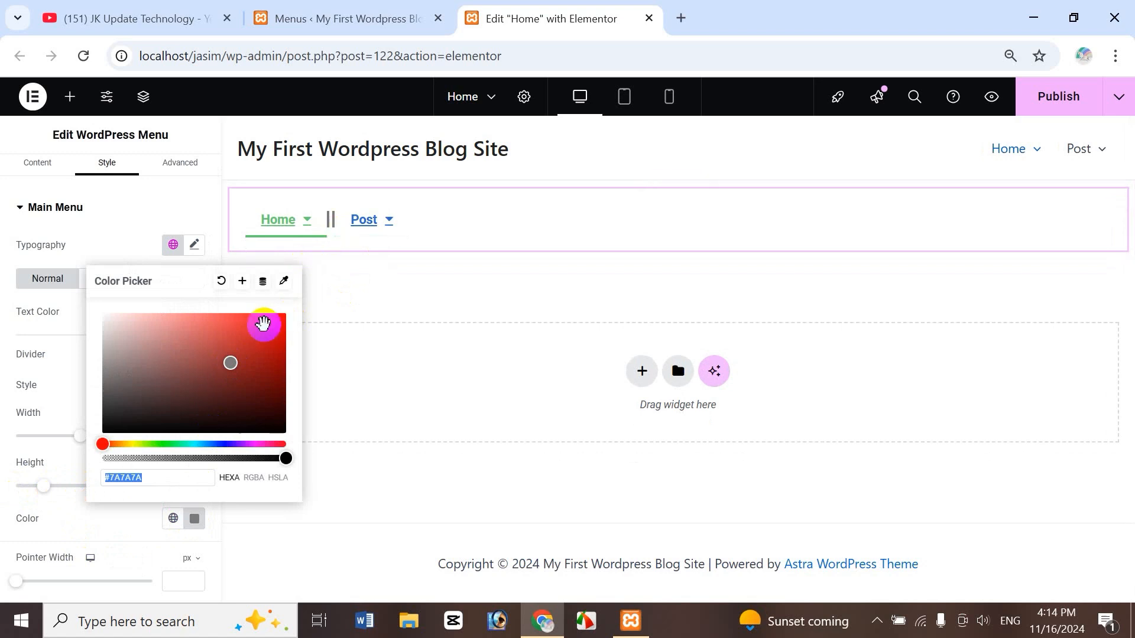
left_click(52, 406)
- Set the main menu's pointer width to 3 px, horizontal padding to 13 px, vertical padding to 11 px and space between to 27 px
left_click(26, 582)
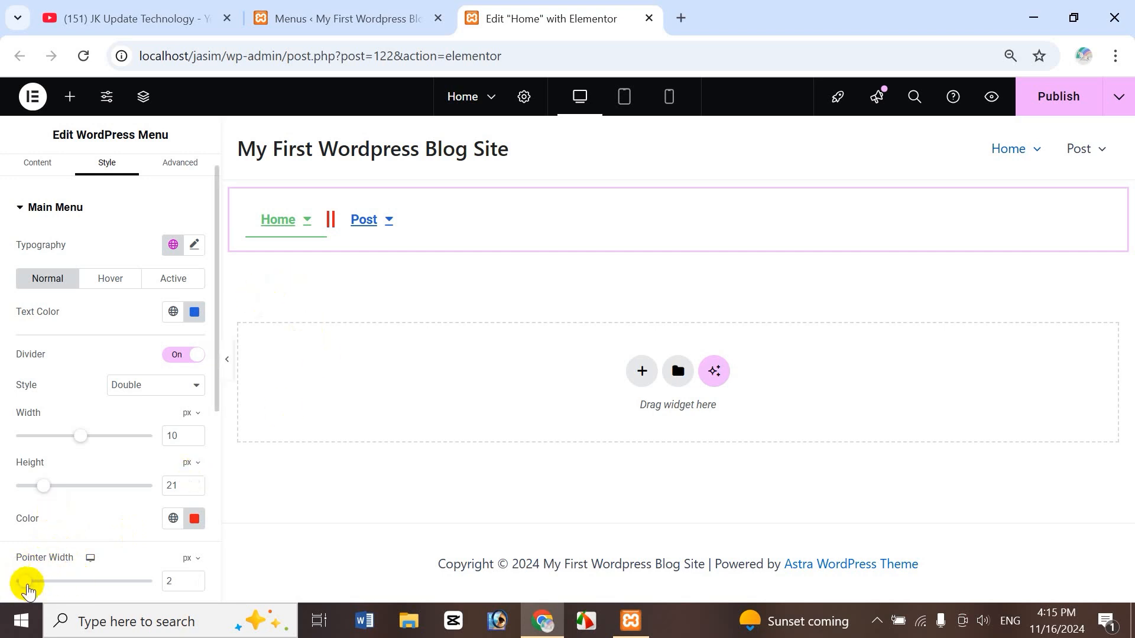
mouse_move(26, 586)
left_mouse_down()
mouse_move(120, 588)
mouse_move(33, 591)
left_mouse_up()
scroll(112, 414, "up", 1)
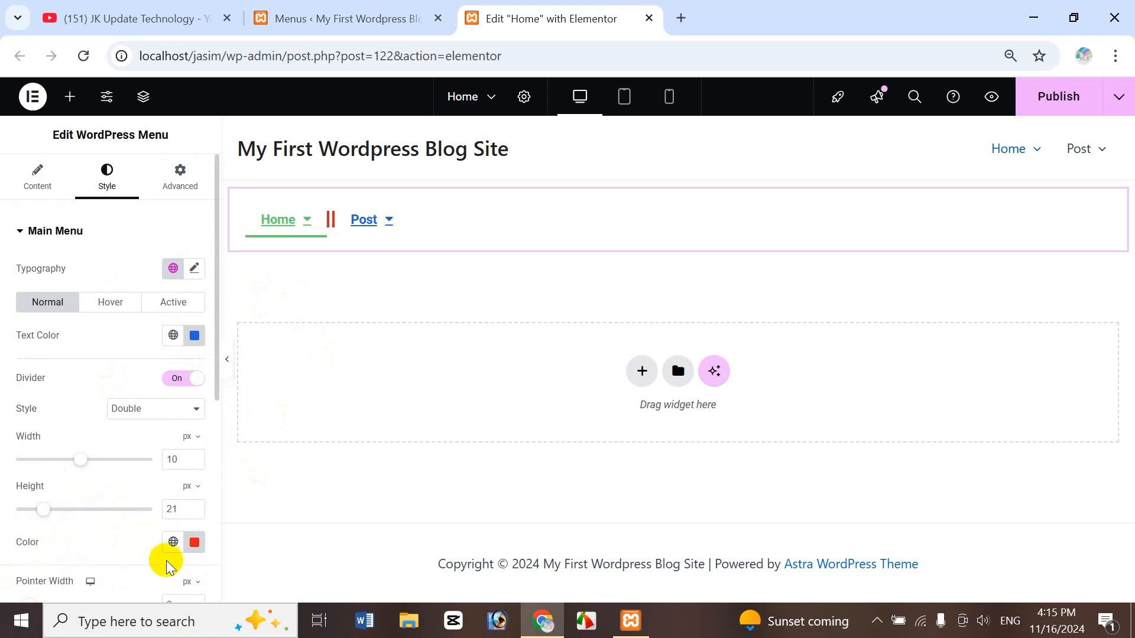
left_click_drag(217, 393, 222, 551)
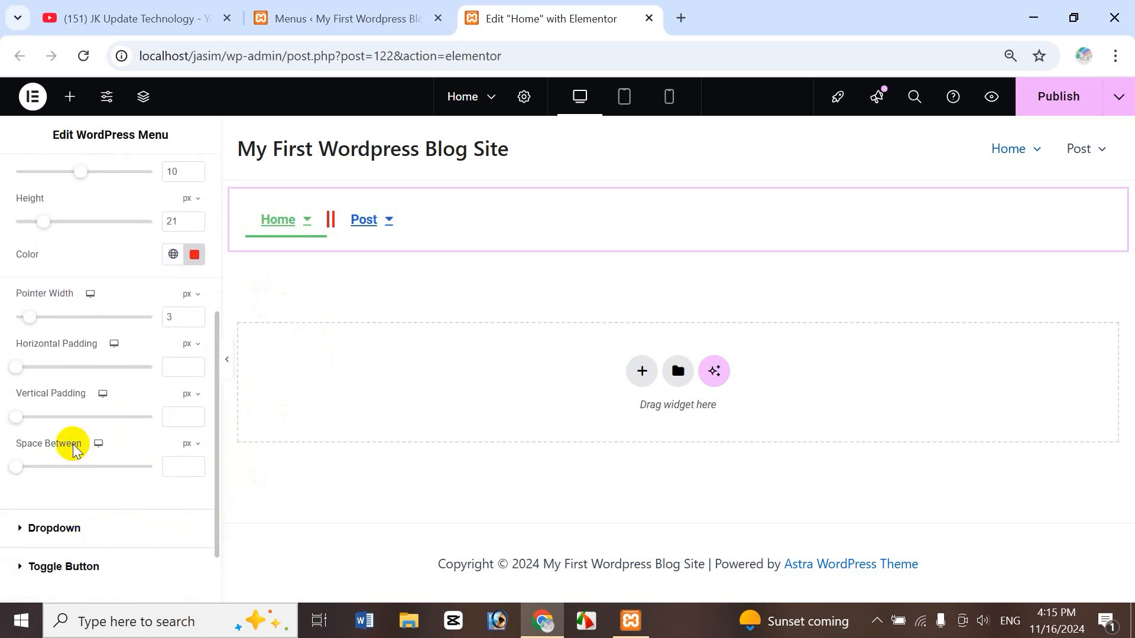
left_click_drag(16, 376, 45, 424)
left_click_drag(16, 473, 52, 468)
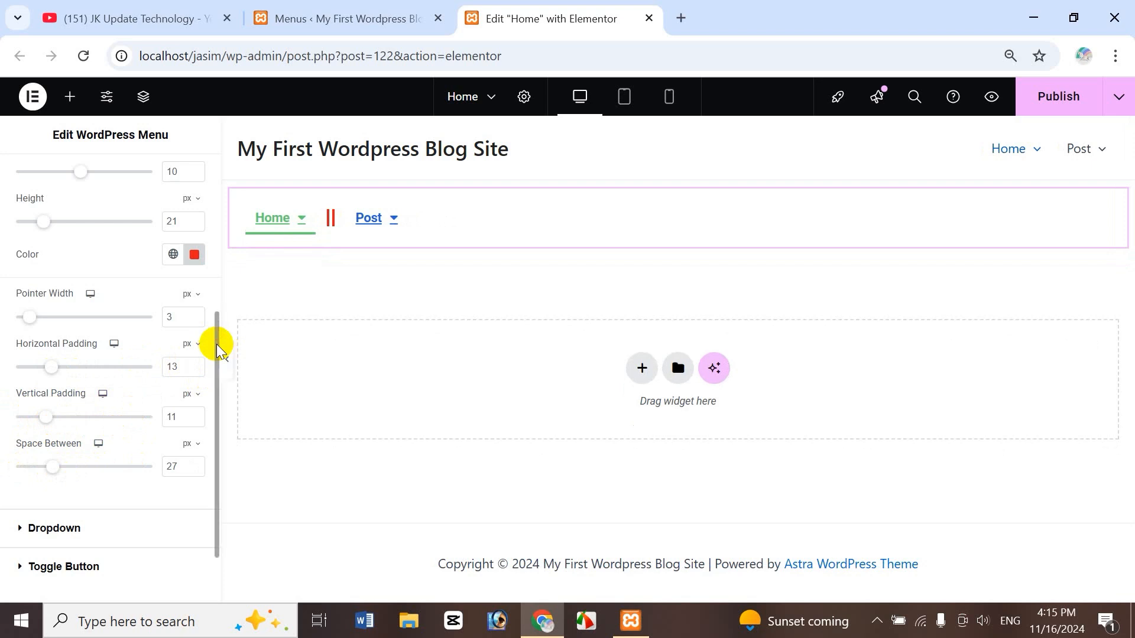
scroll(216, 344, "up", 3)
scroll(204, 251, "up", 1)
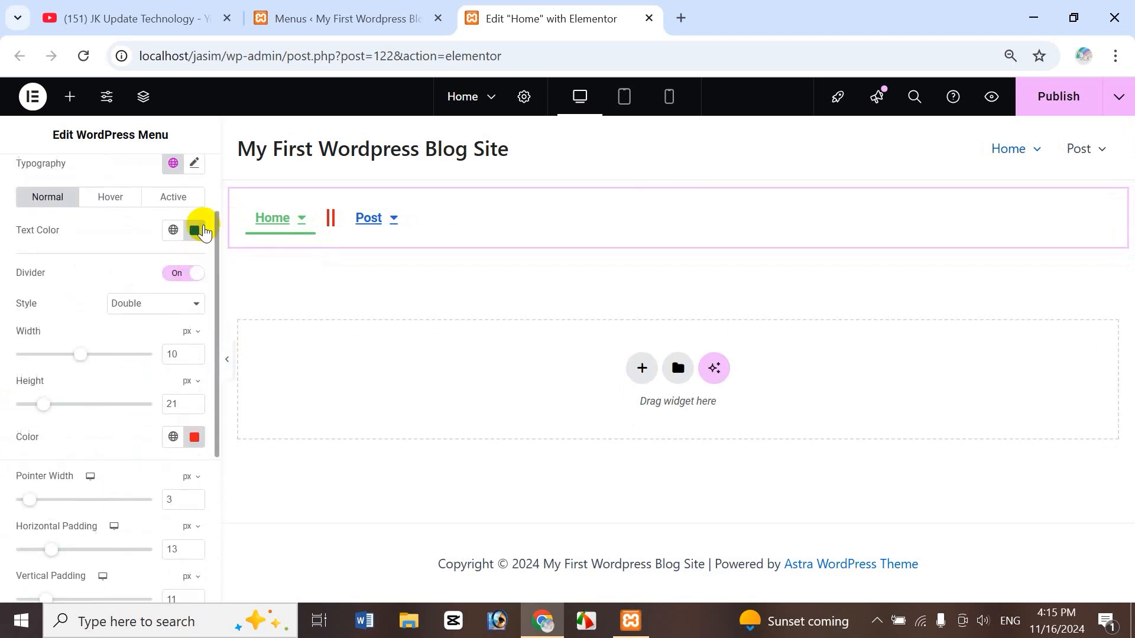
- Switch the divider between the main menu items off and back on
scroll(198, 234, "down", 2)
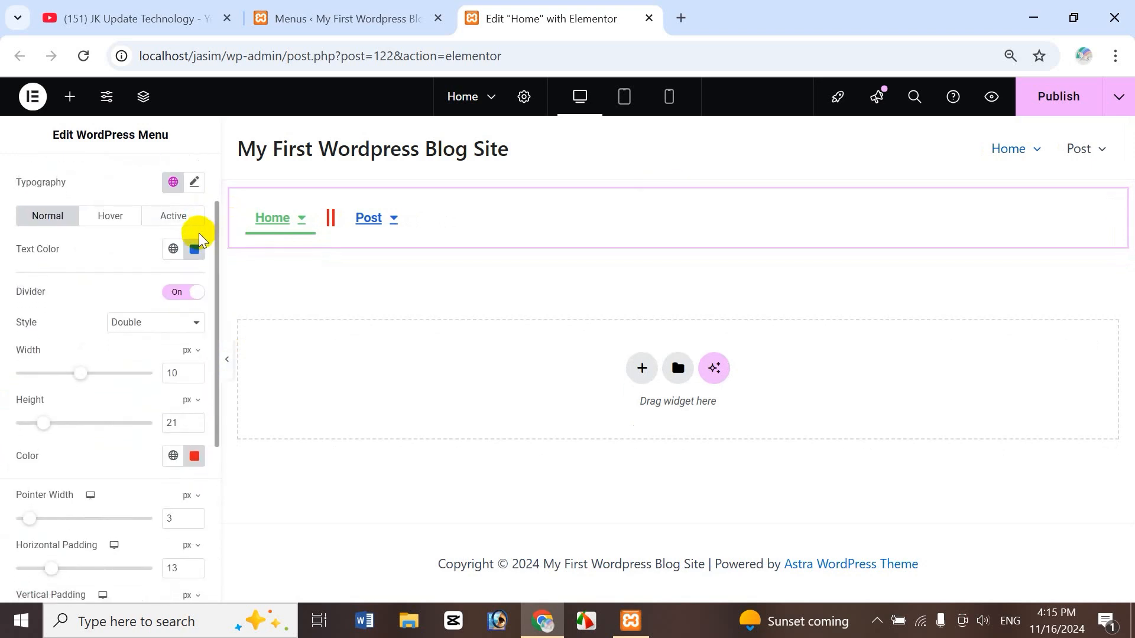
scroll(172, 234, "up", 1)
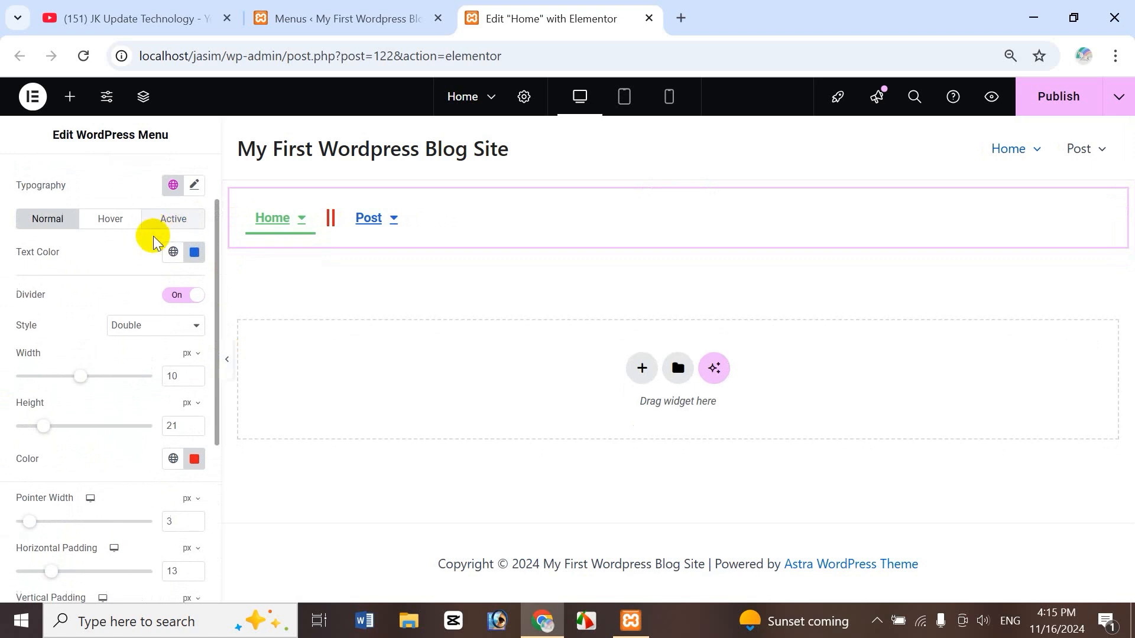
scroll(158, 250, "down", 2)
scroll(182, 260, "up", 1)
left_click(183, 261)
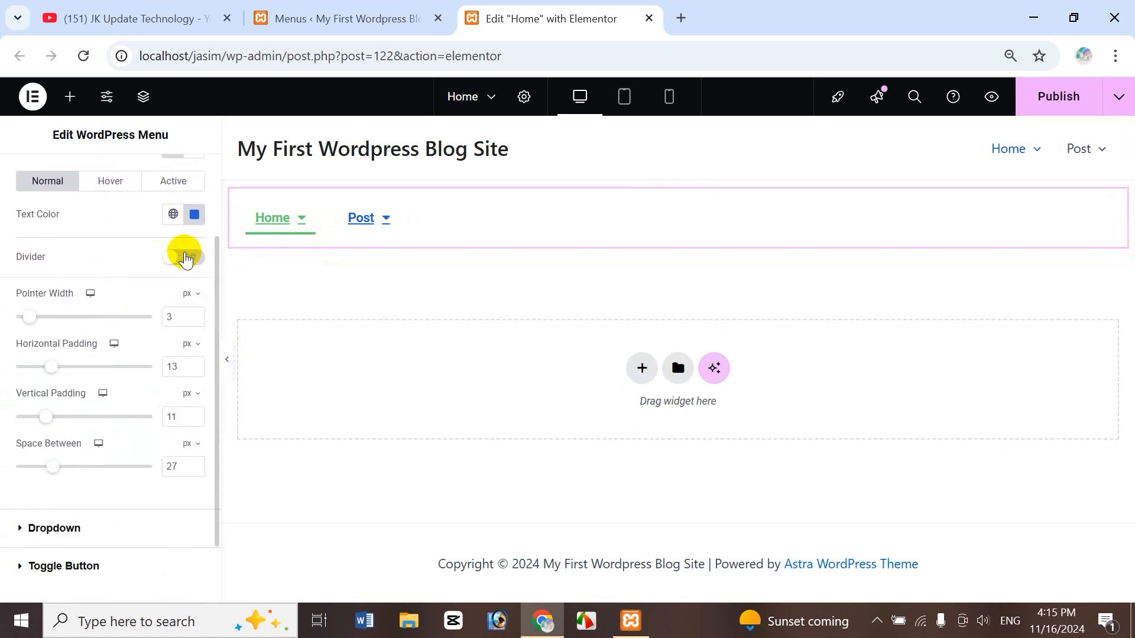
left_click(181, 262)
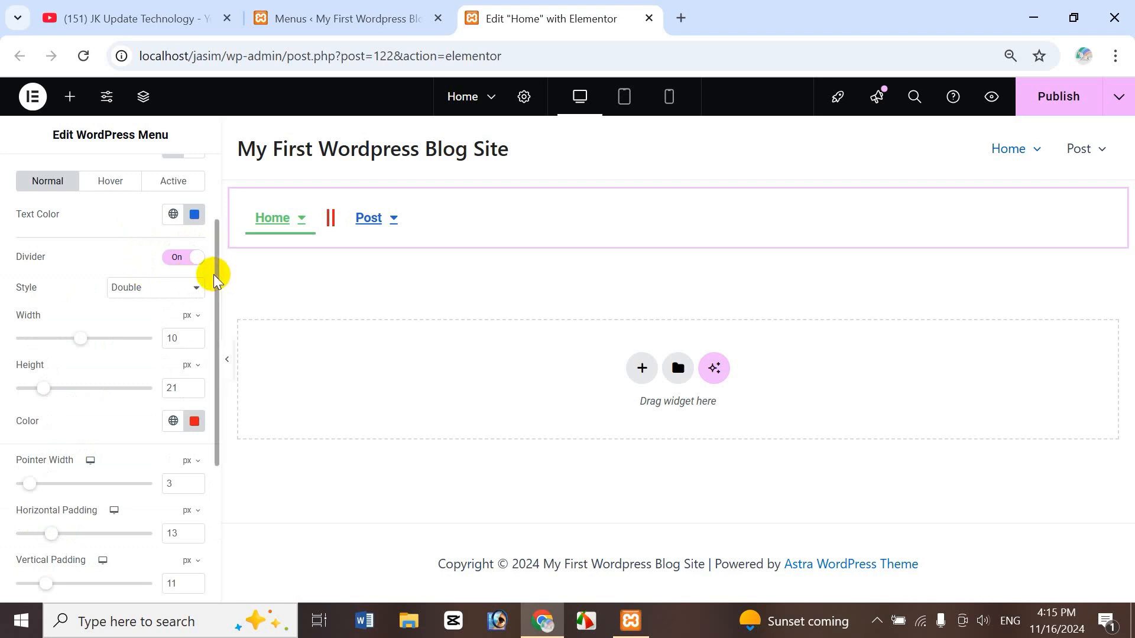
- Set the main menu's hover-state text color to the custom purple #6311B5 and preview it on the Post and Home items
scroll(214, 274, "down", 4)
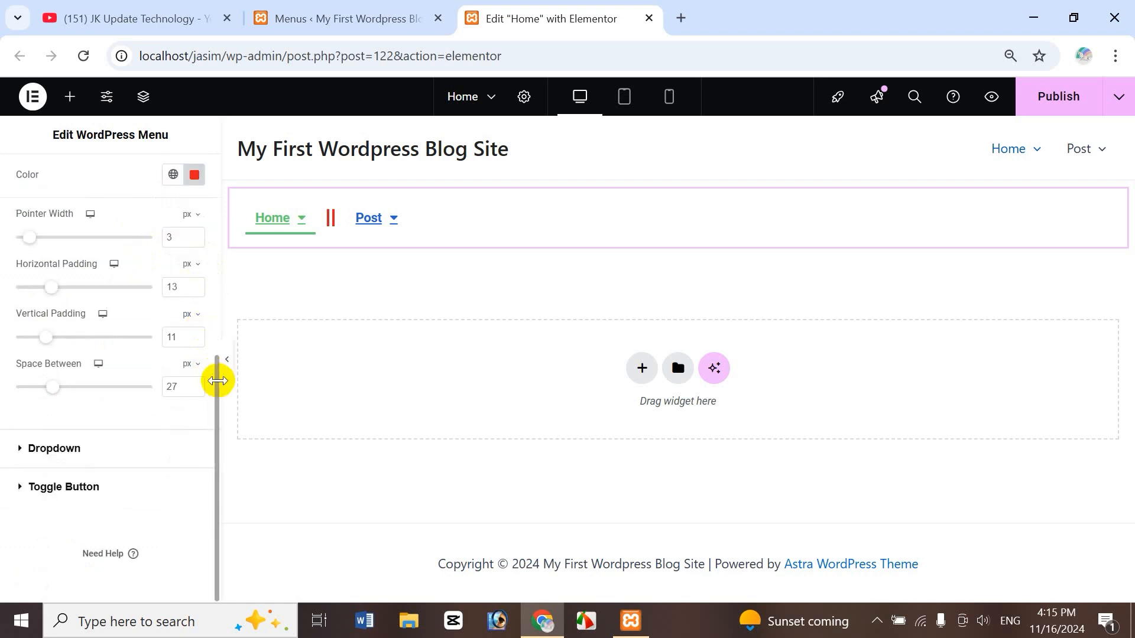
left_click_drag(215, 381, 225, 233)
scroll(185, 245, "up", 1)
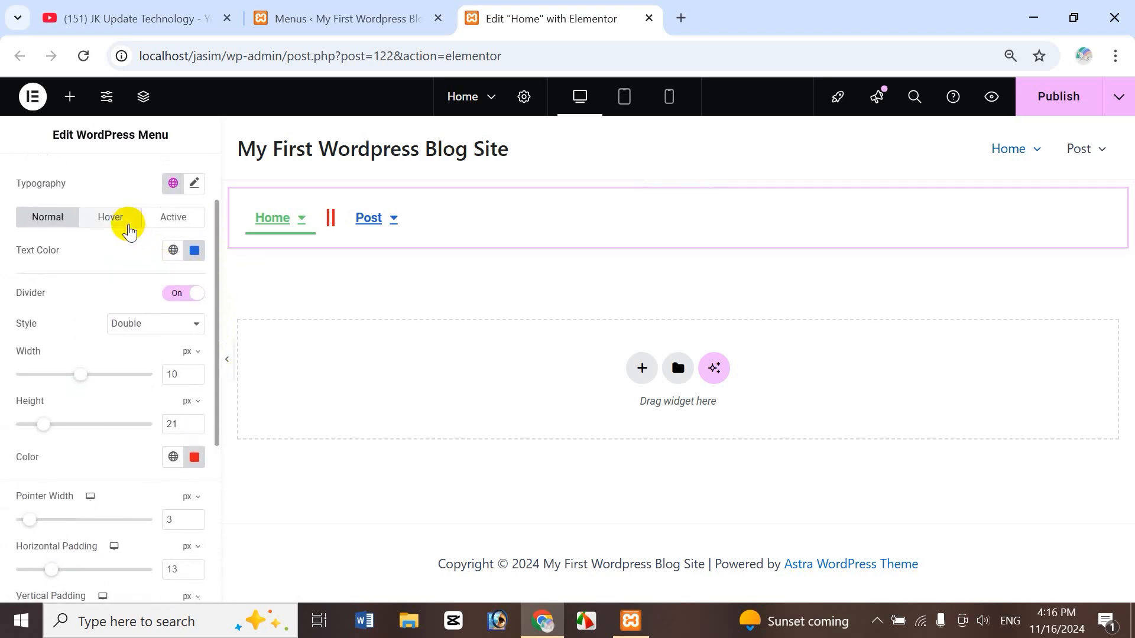
scroll(111, 261, "down", 2)
scroll(114, 225, "up", 2)
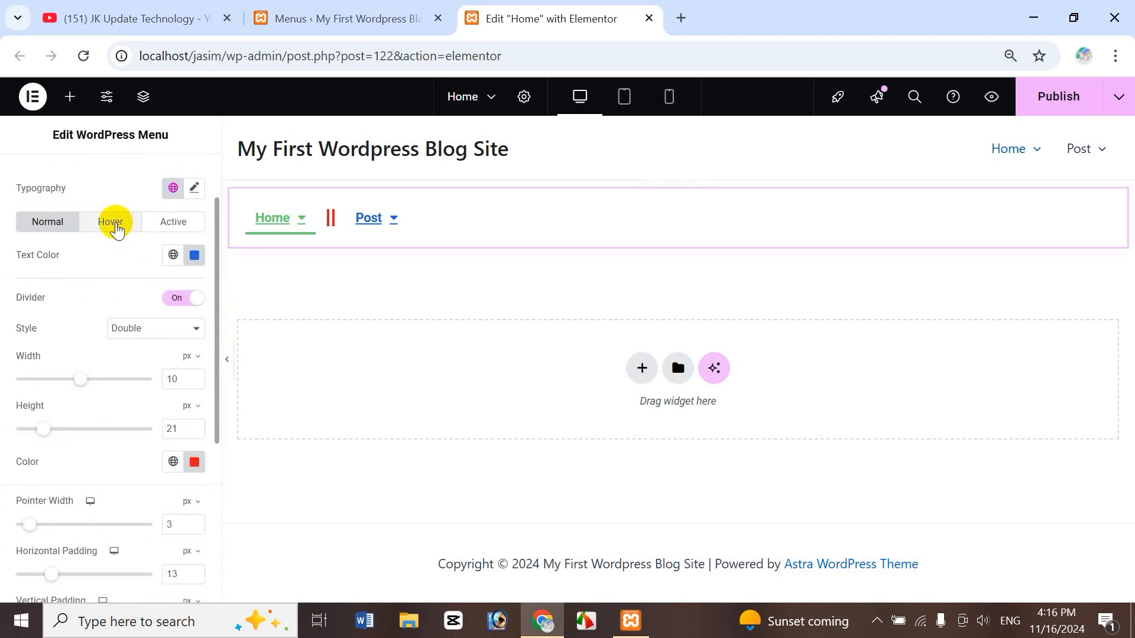
left_click(116, 227)
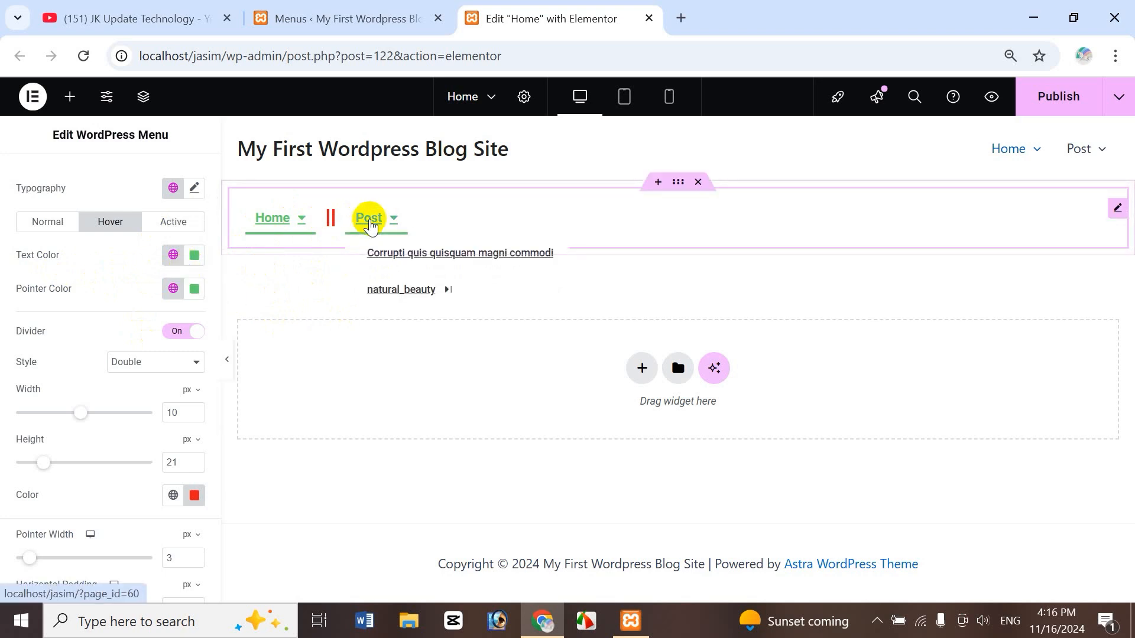
left_click(196, 257)
left_click(220, 450)
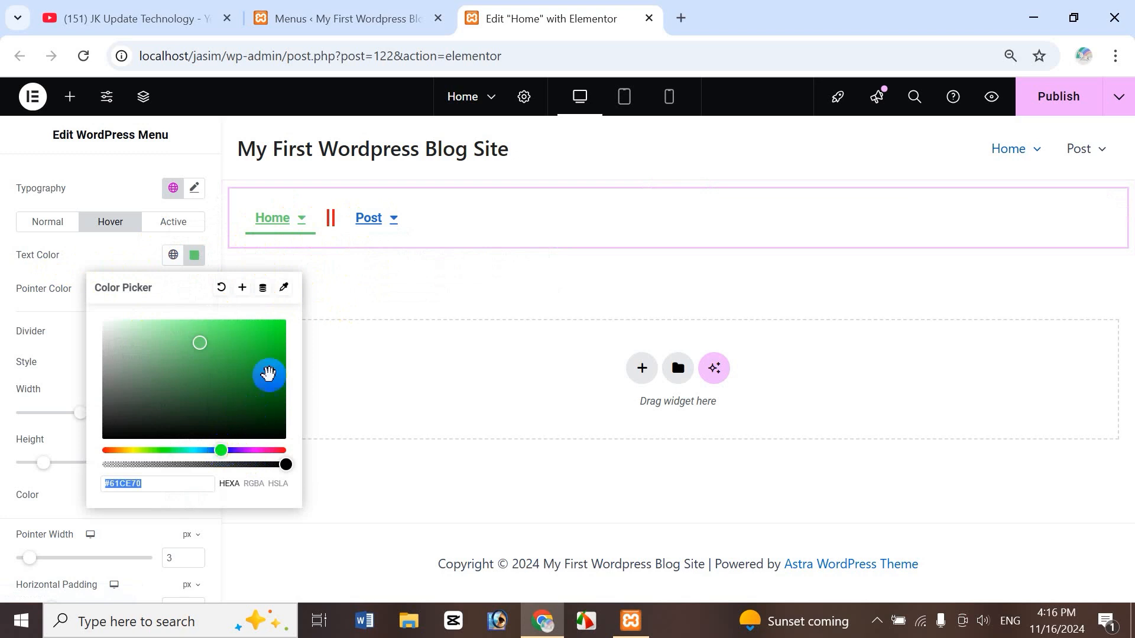
left_click(239, 449)
left_click(271, 353)
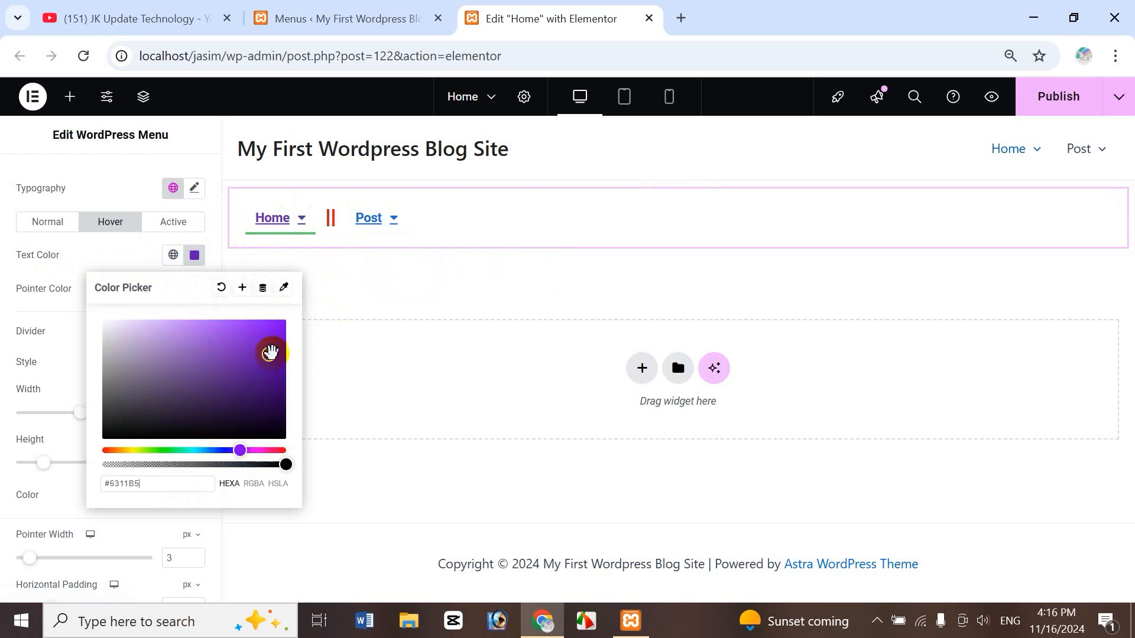
left_click(132, 260)
mouse_move(380, 222)
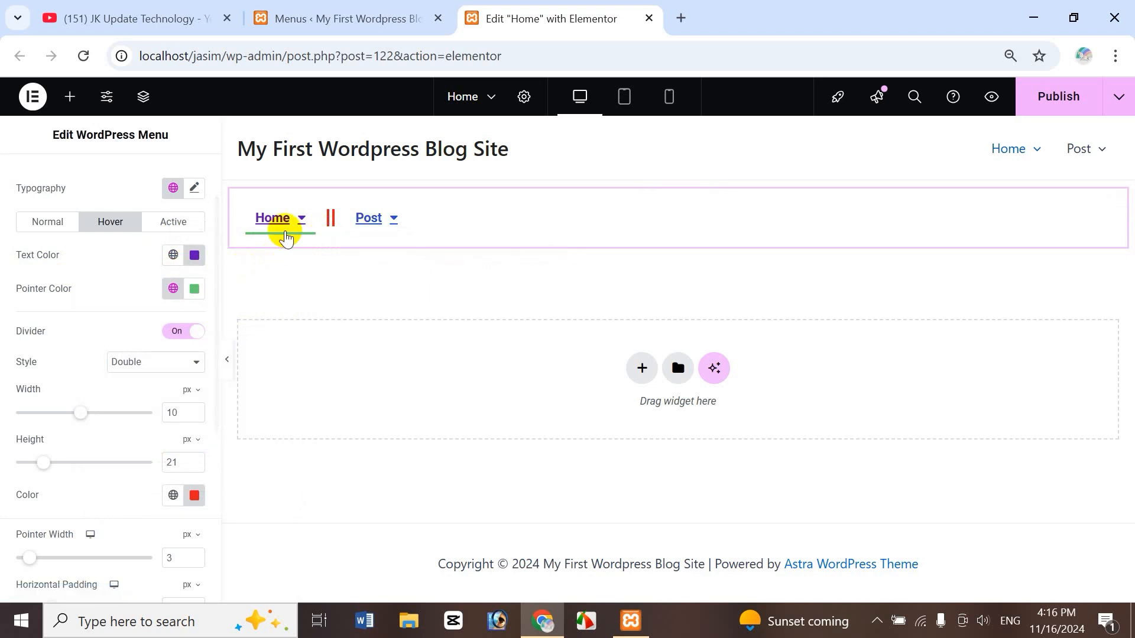
mouse_move(288, 224)
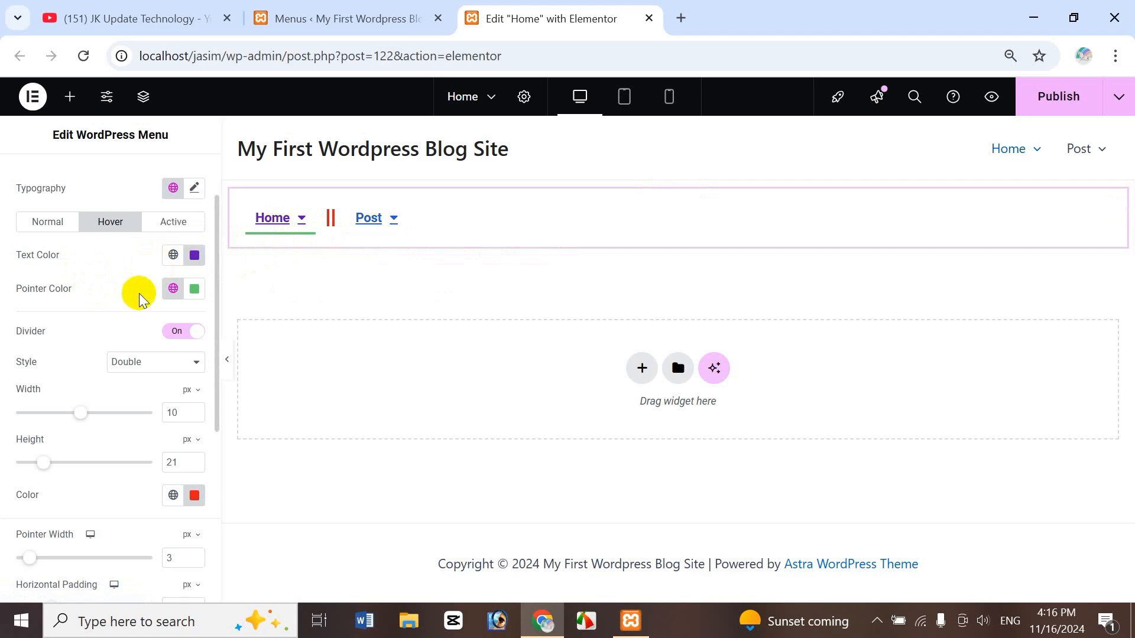
- Change the main menu's hover-state text color to orange
left_click(194, 256)
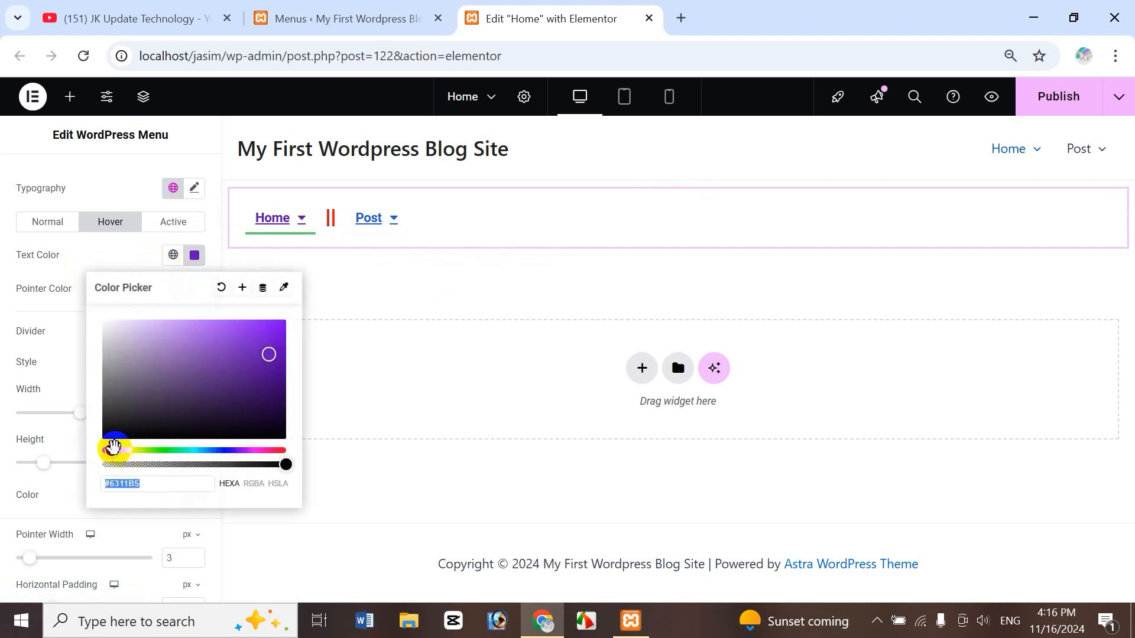
mouse_move(111, 449)
left_mouse_down()
mouse_move(144, 449)
mouse_move(116, 451)
left_mouse_up()
left_click(172, 264)
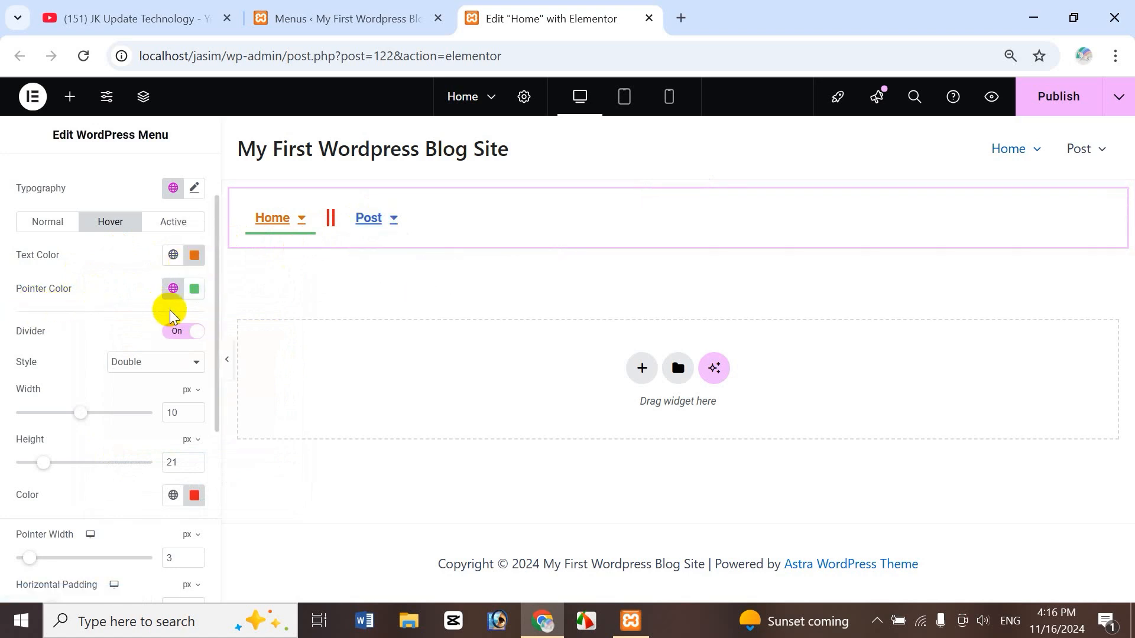
- Set the main menu's hover-state pointer color to the custom blue #1A1EC0 and preview it on the Post item
left_click(200, 291)
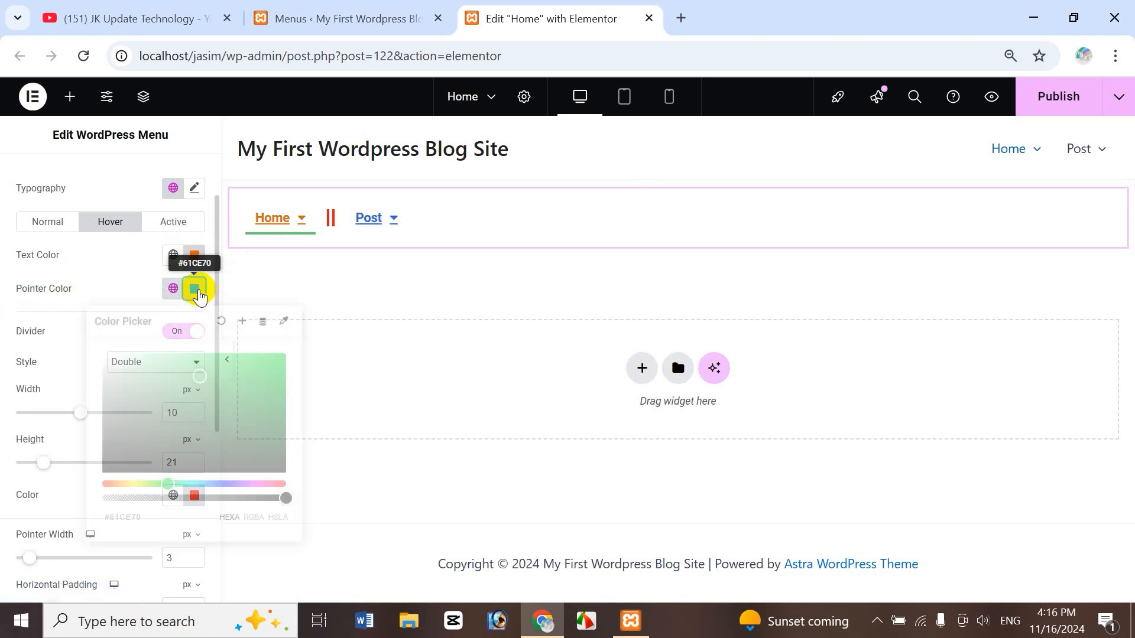
left_click(223, 484)
left_click(258, 380)
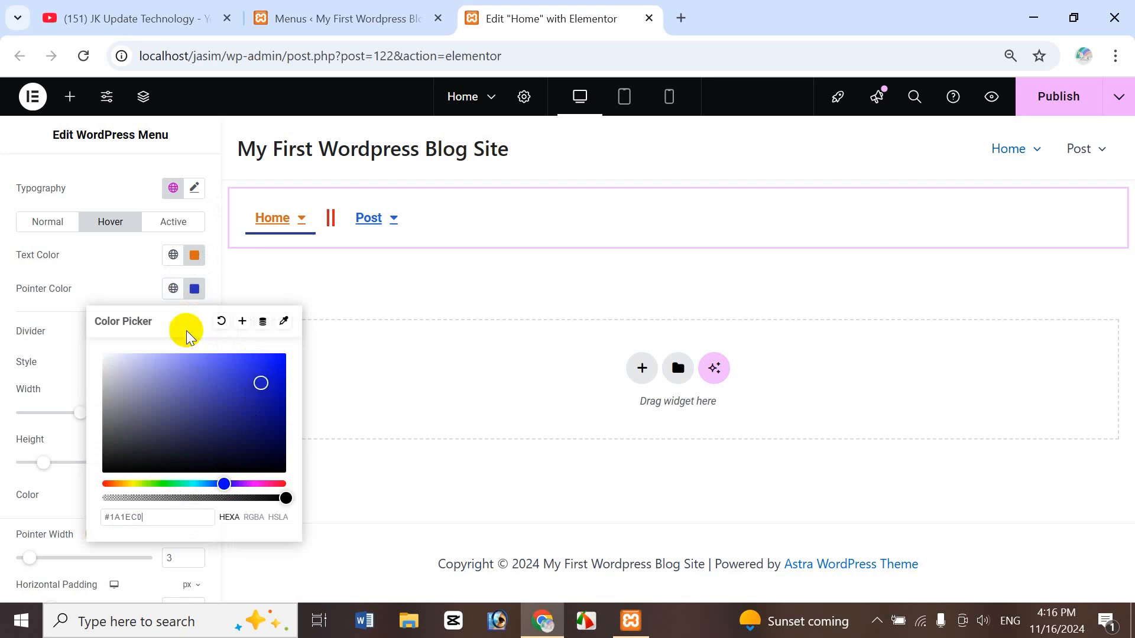
left_click(339, 290)
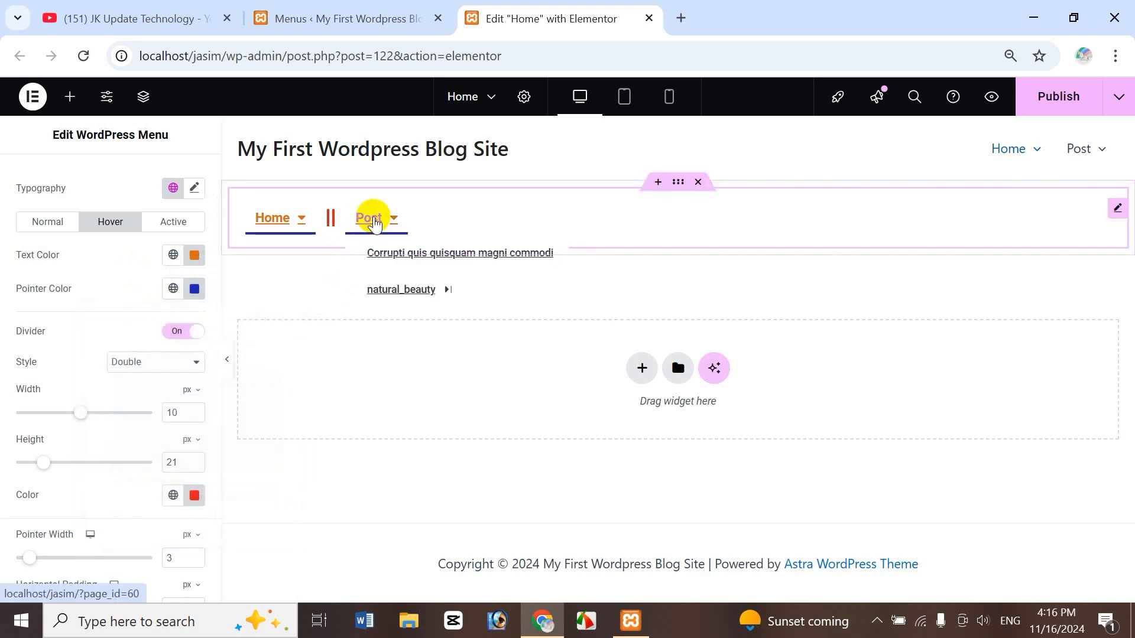
- Change the main menu's hover-state pointer color to a muted olive green
left_click(194, 289)
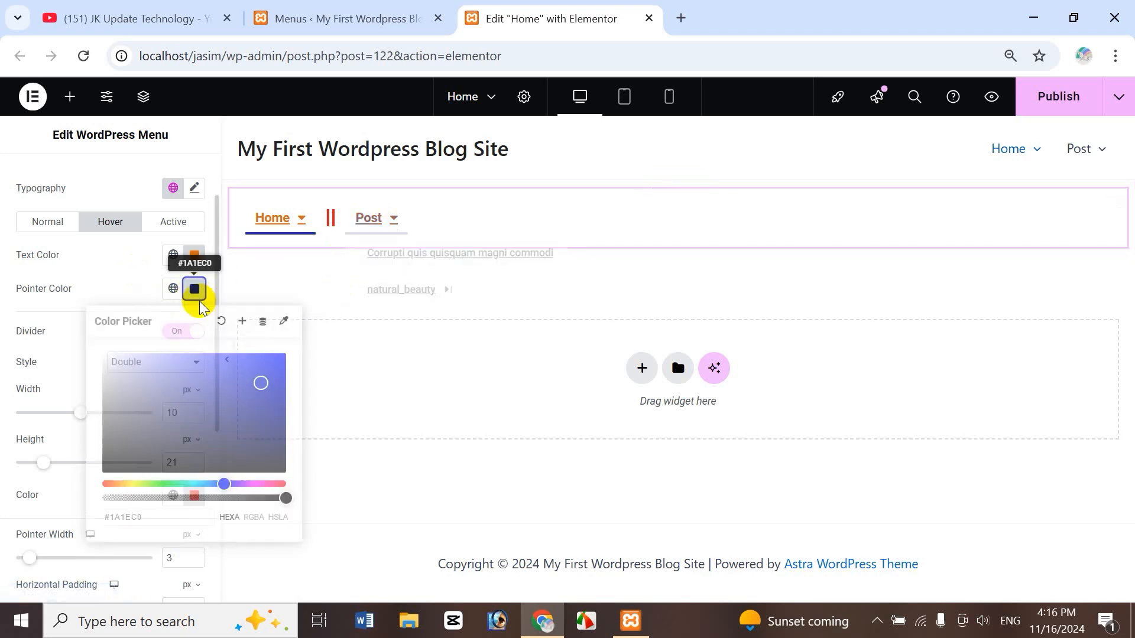
left_click(147, 480)
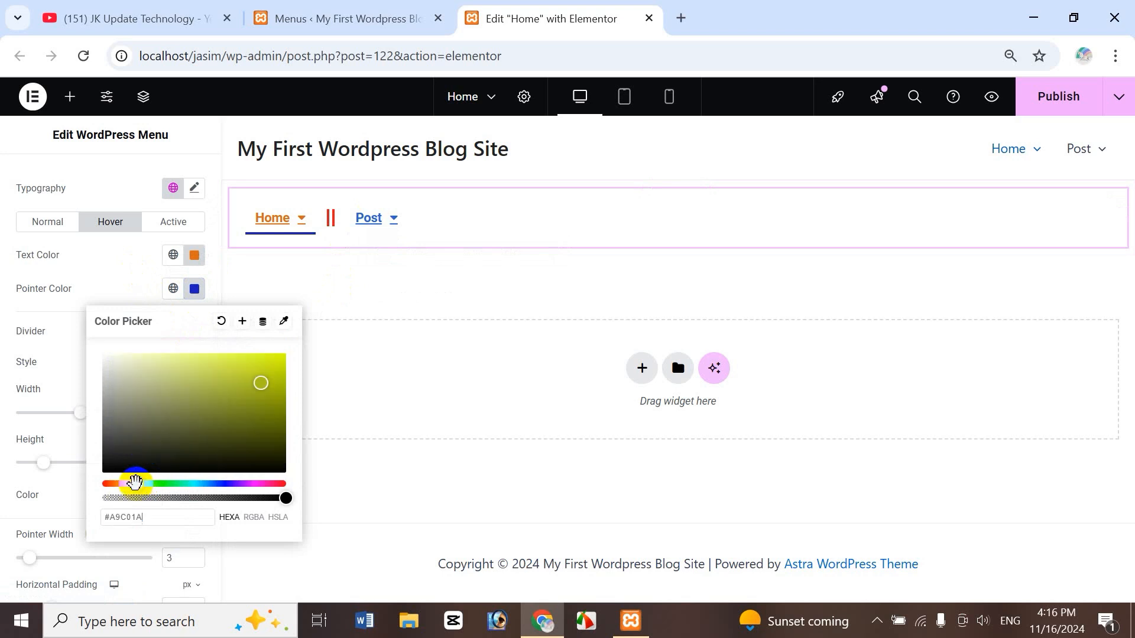
left_click(214, 394)
left_click(321, 276)
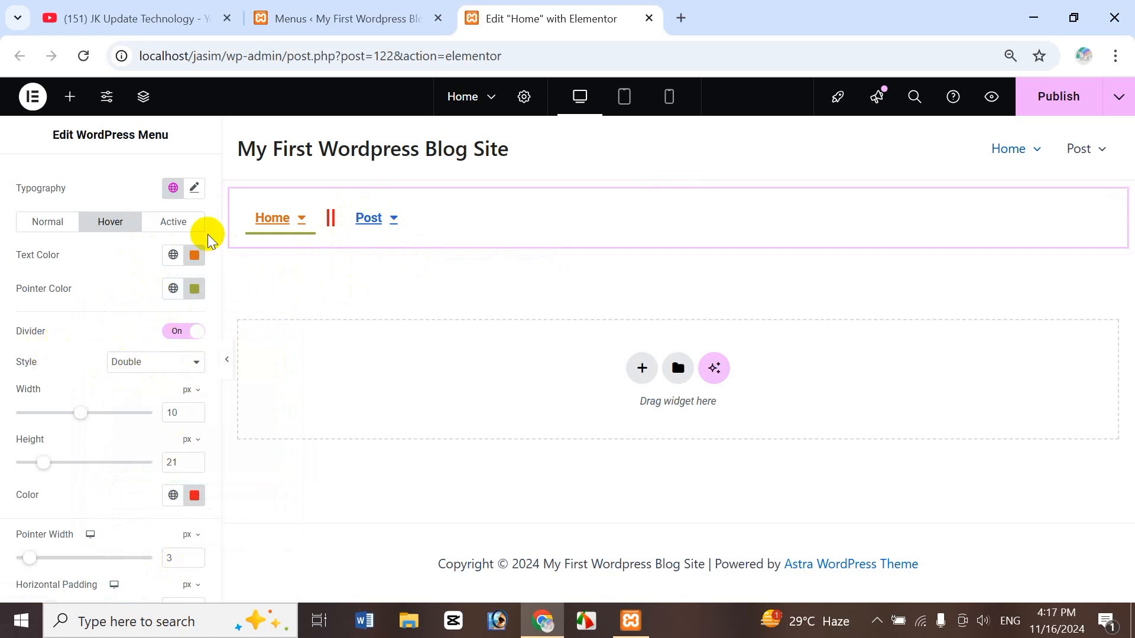
- Set the main menu's active-state text color to a custom dark green
left_click(178, 224)
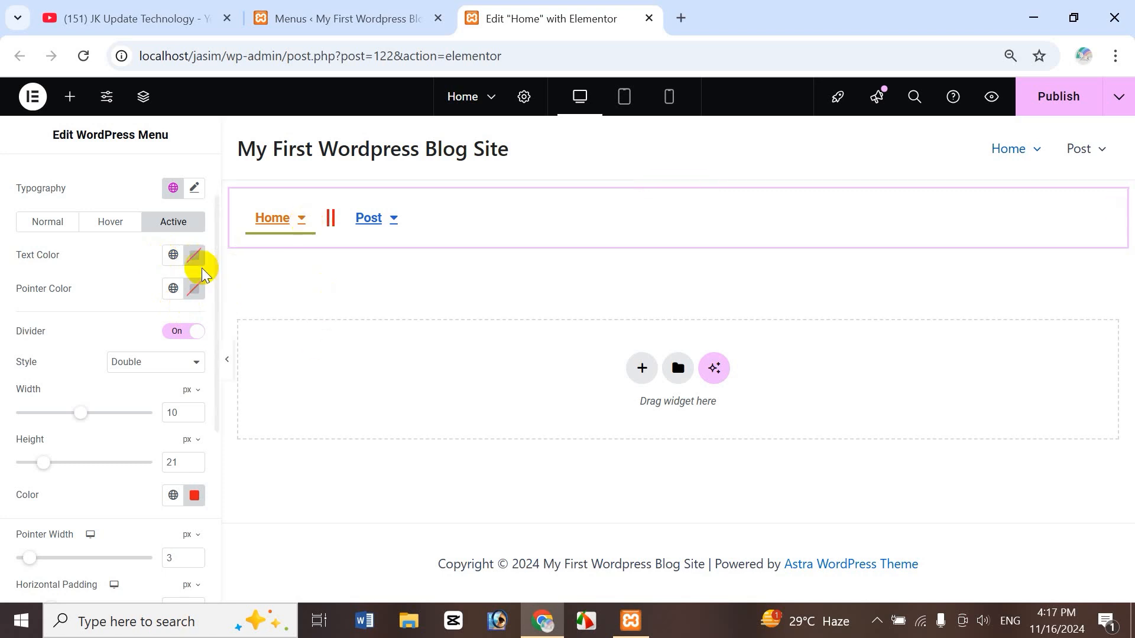
left_click(194, 255)
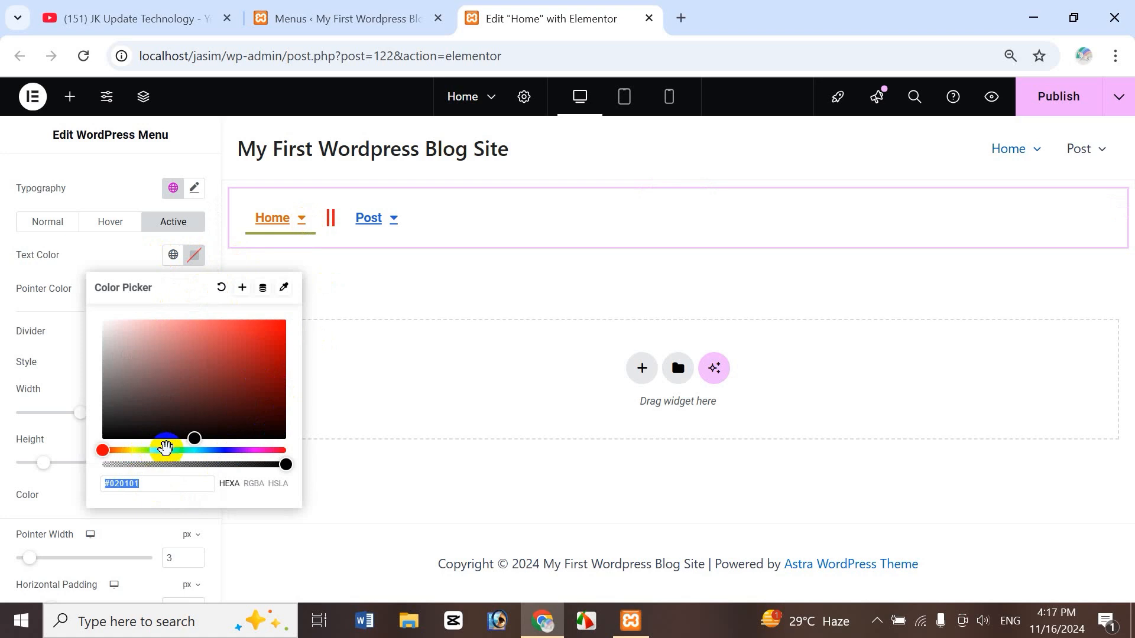
left_click_drag(162, 451, 172, 450)
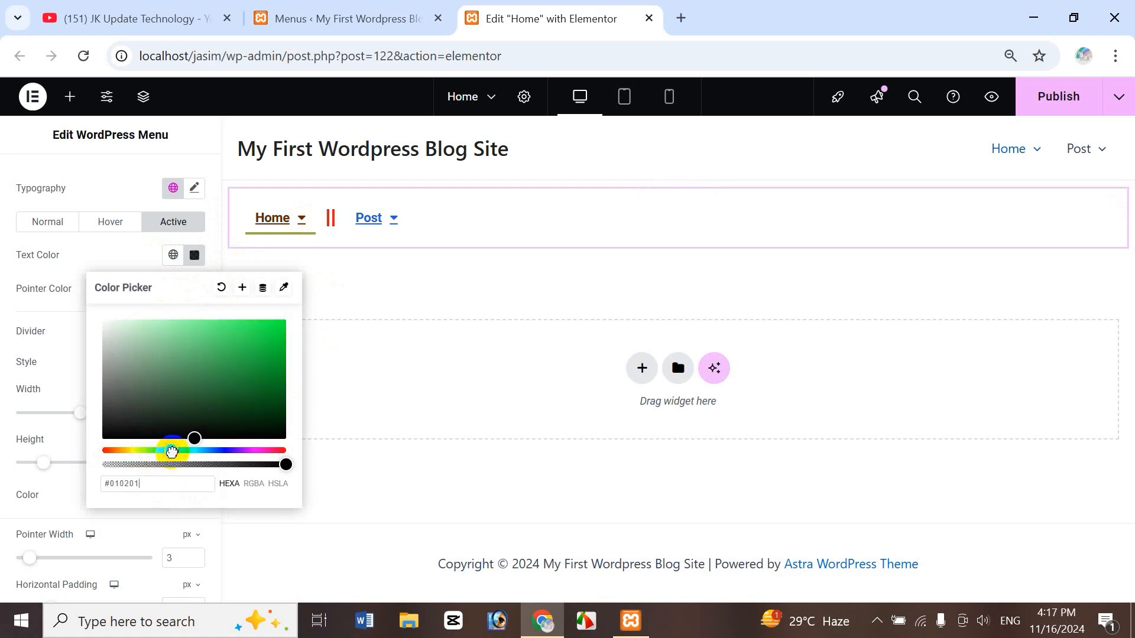
left_click(248, 360)
left_click(140, 257)
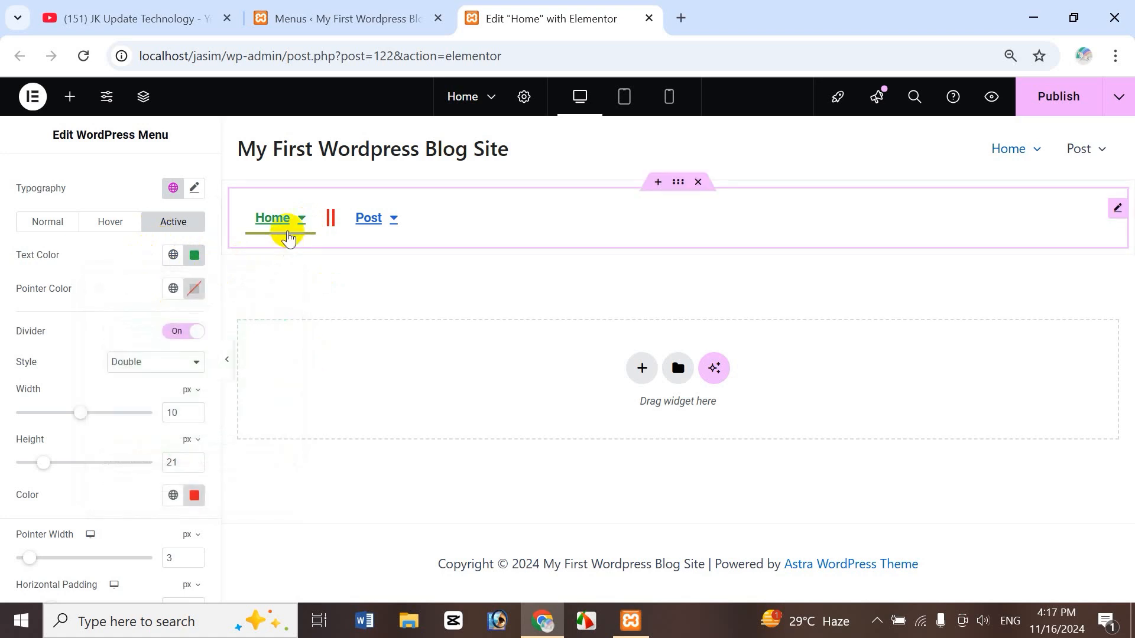
- Set the main menu's active-state pointer color to red, check it on the Home item and reopen the hover-state settings
left_click(192, 291)
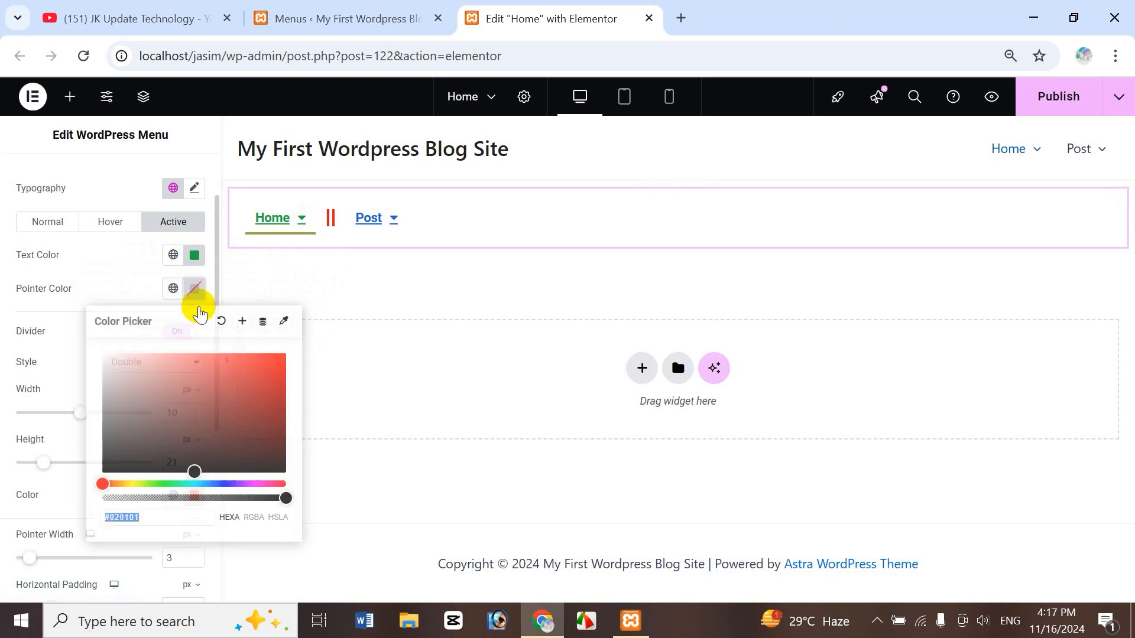
left_click(126, 289)
mouse_move(274, 217)
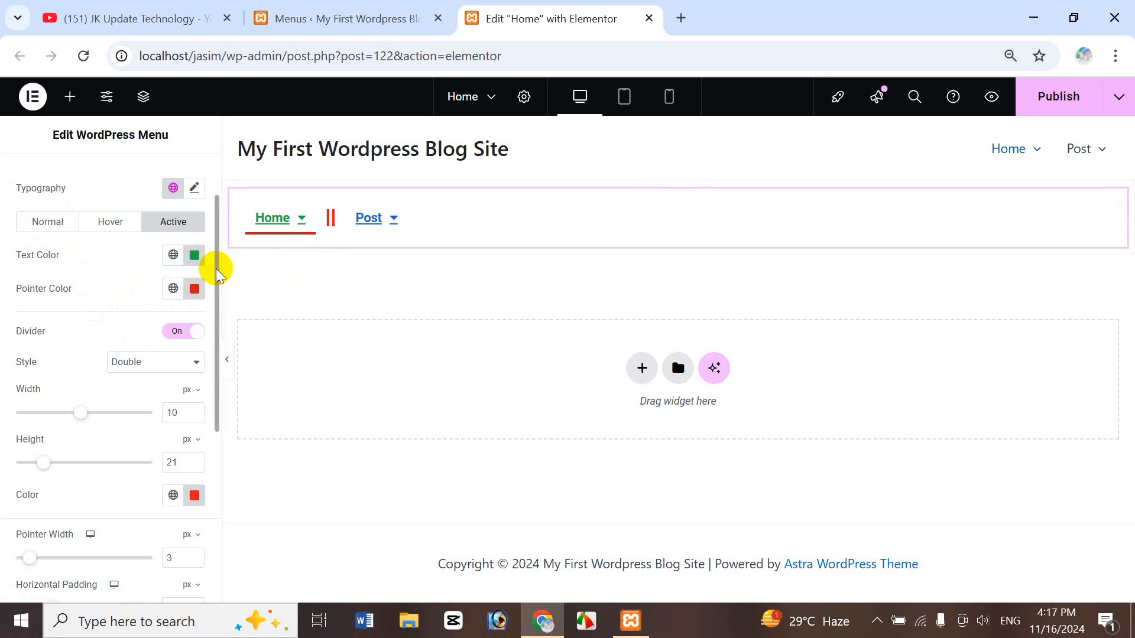
scroll(216, 269, "up", 1)
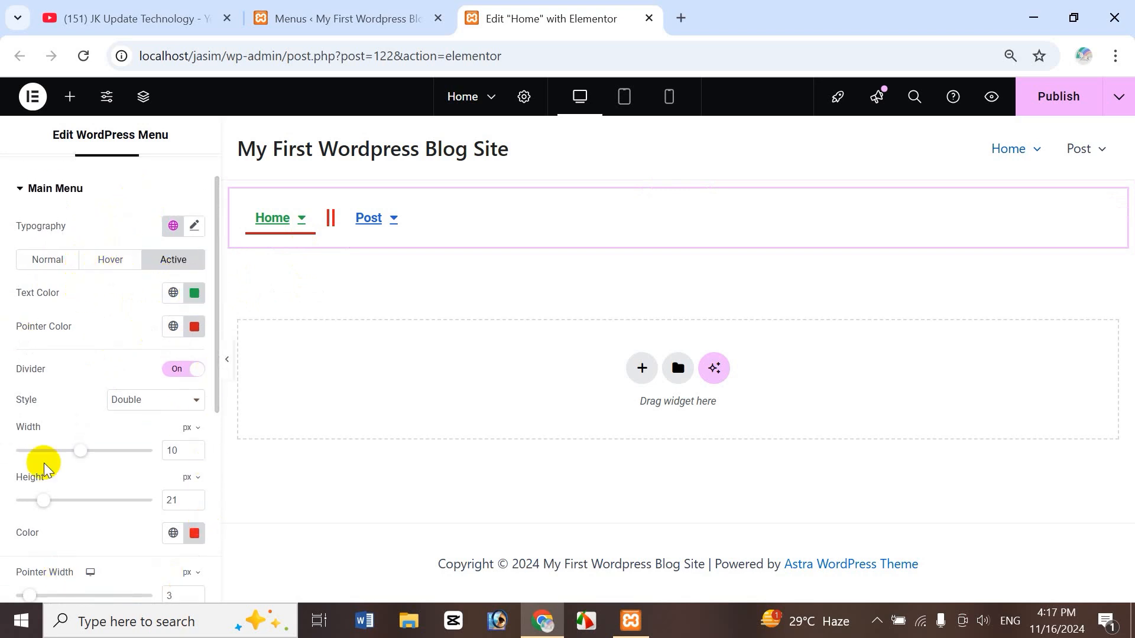
left_click(111, 261)
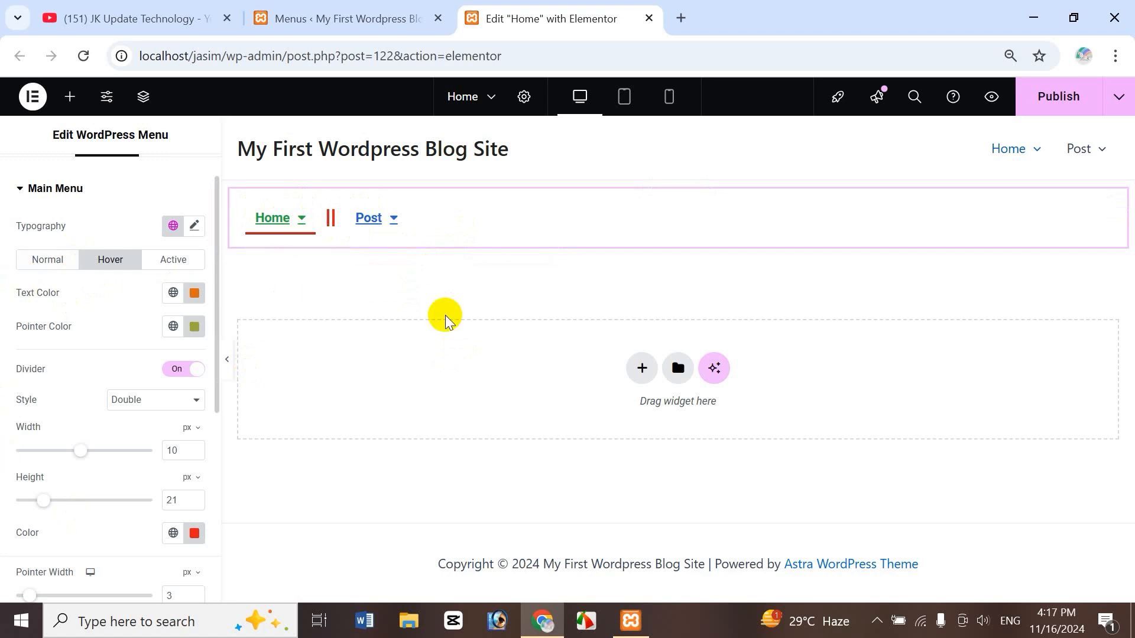
- Apply the global Accent color to the dropdown's normal-state text and preview it in the Home submenu
left_click(22, 194)
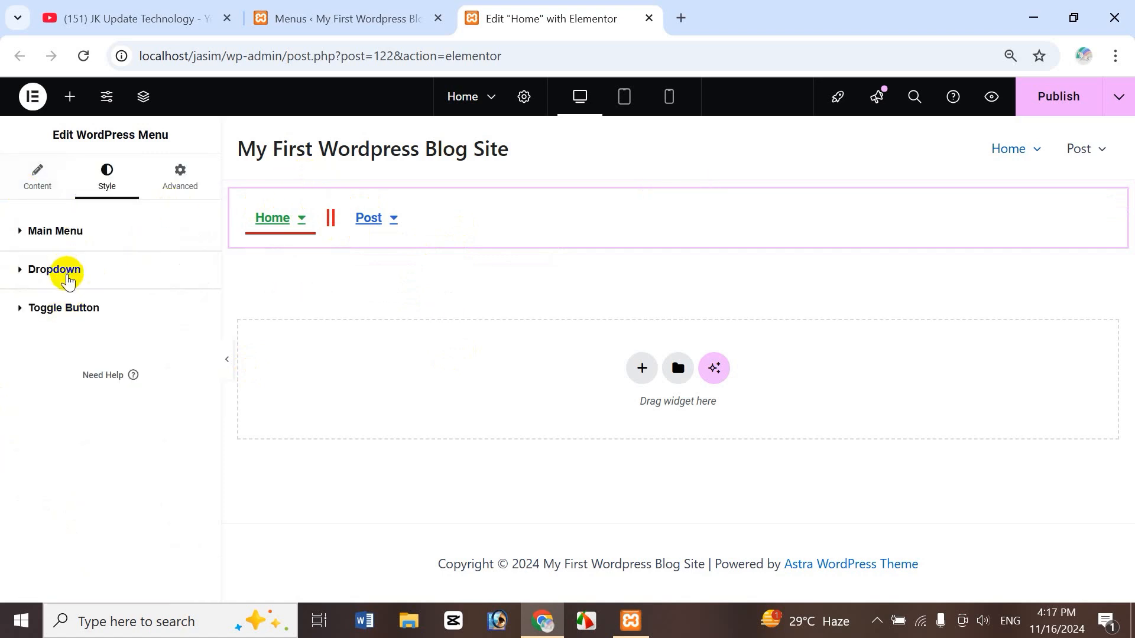
left_click(27, 277)
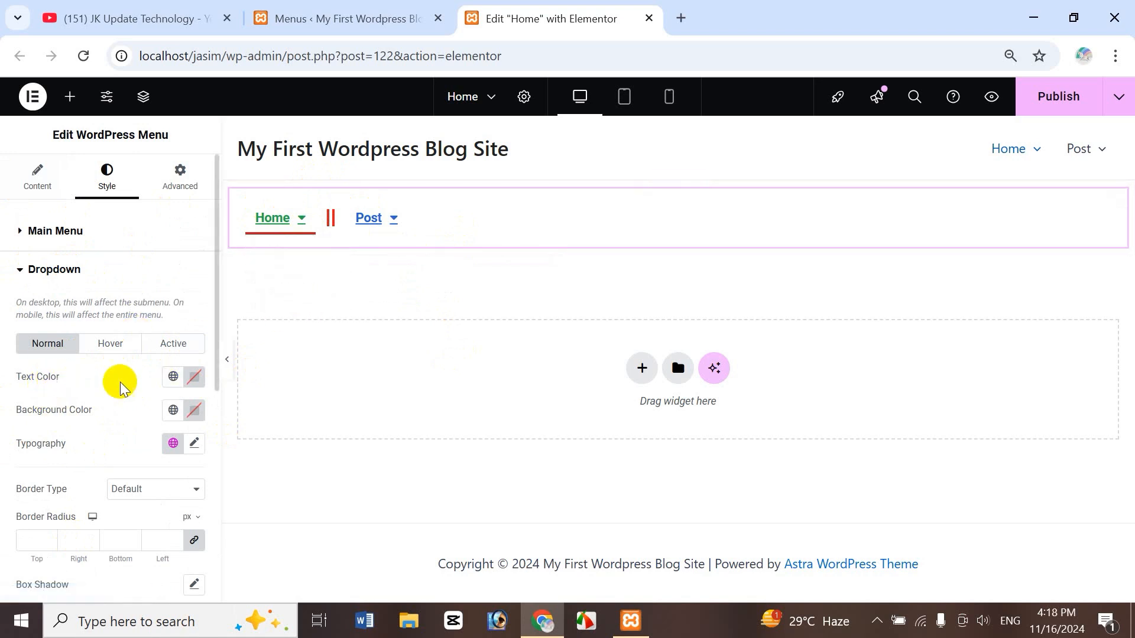
left_click(173, 376)
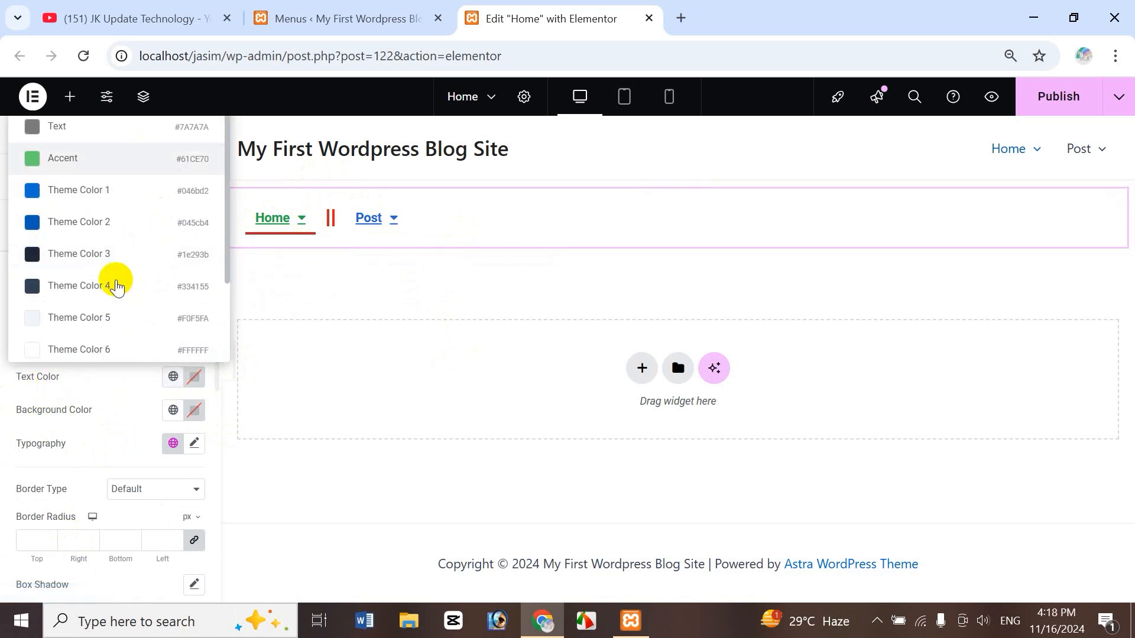
left_click(81, 168)
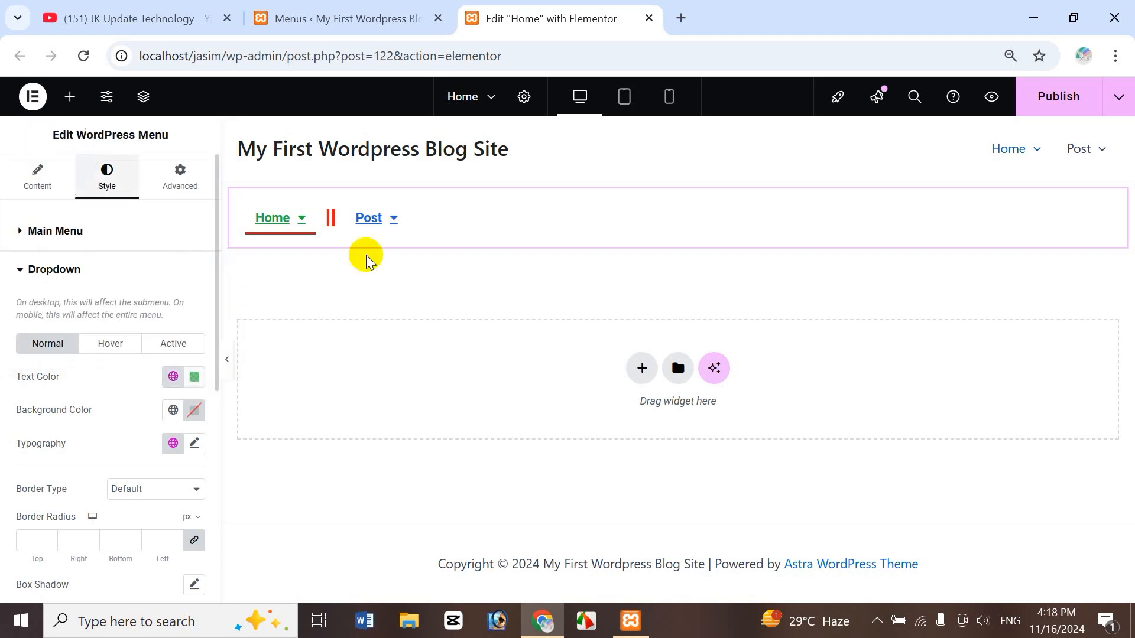
mouse_move(309, 222)
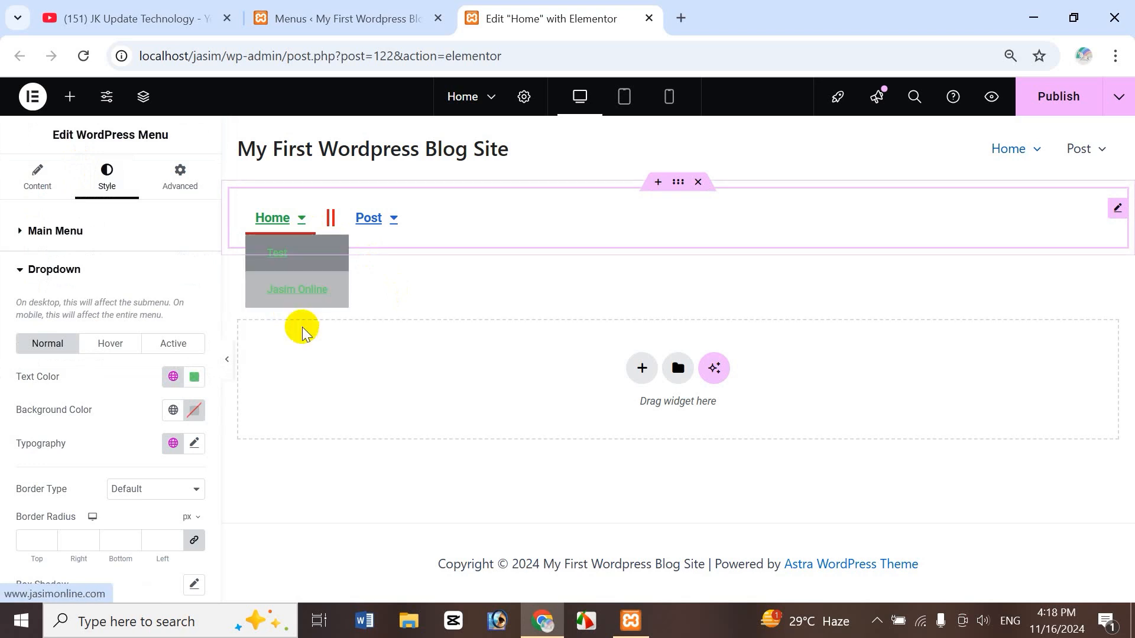
- Change the dropdown's normal-state text color to a custom dark blue-violet
left_click(204, 383)
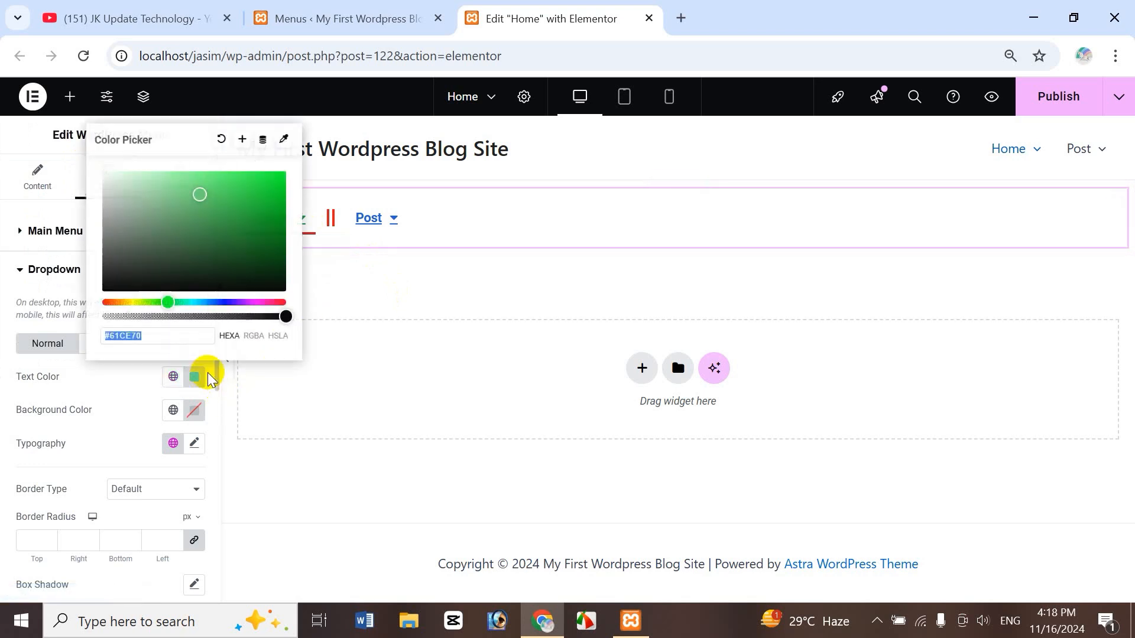
left_click(231, 304)
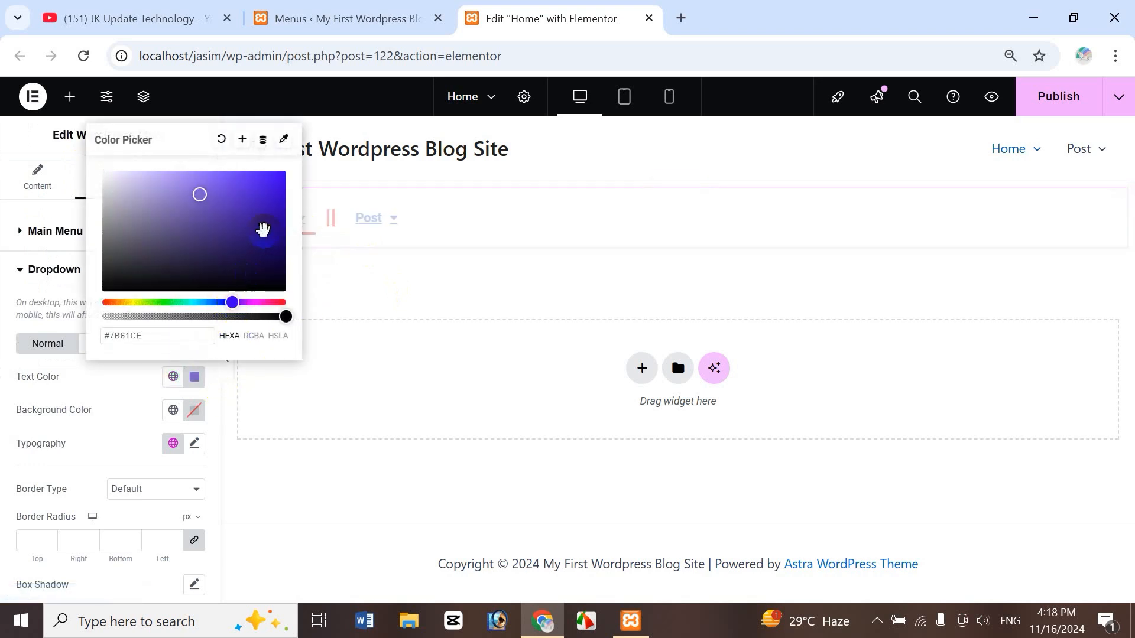
left_click(143, 383)
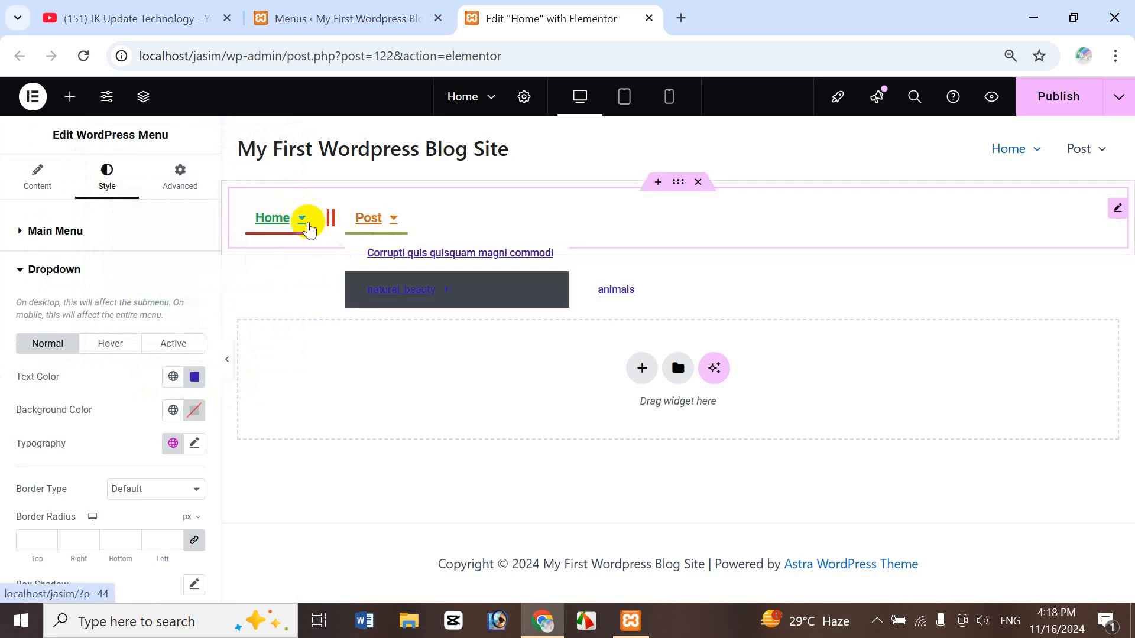
- Set the dropdown's normal-state background color to a brownish red, #803535, and preview it in the Home submenu
left_click(195, 412)
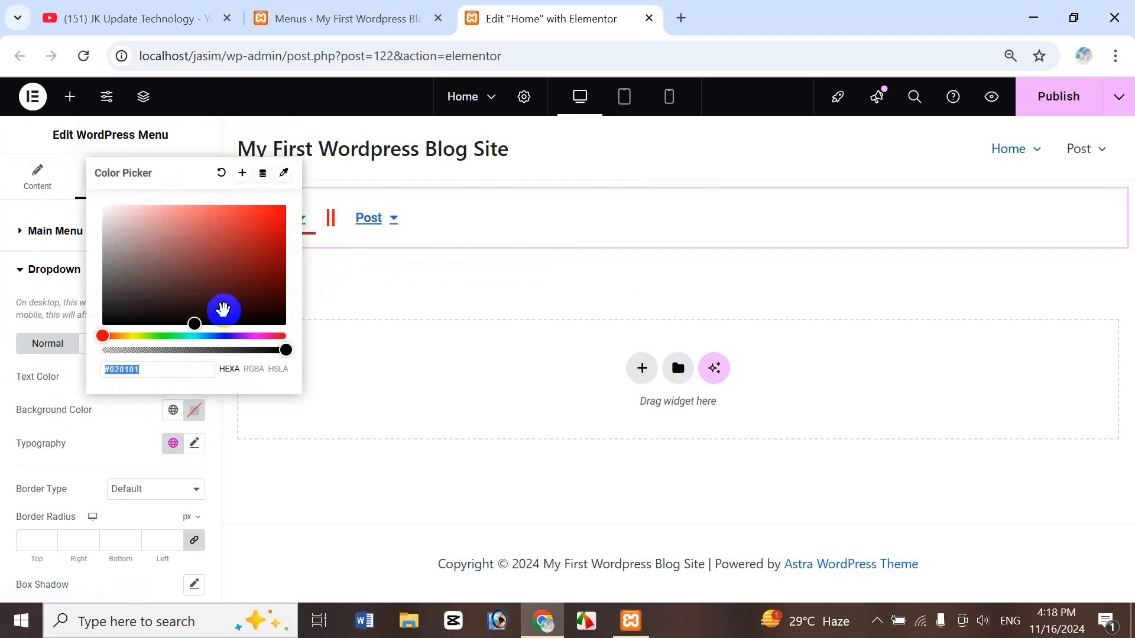
left_click(228, 281)
left_click(209, 265)
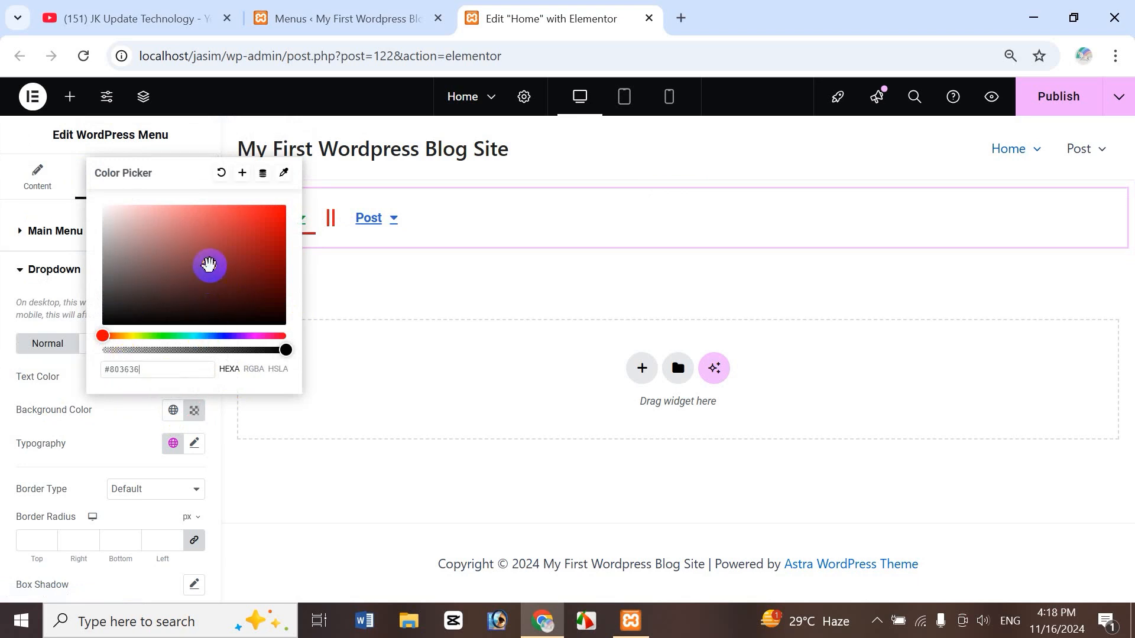
left_click(127, 414)
mouse_move(300, 218)
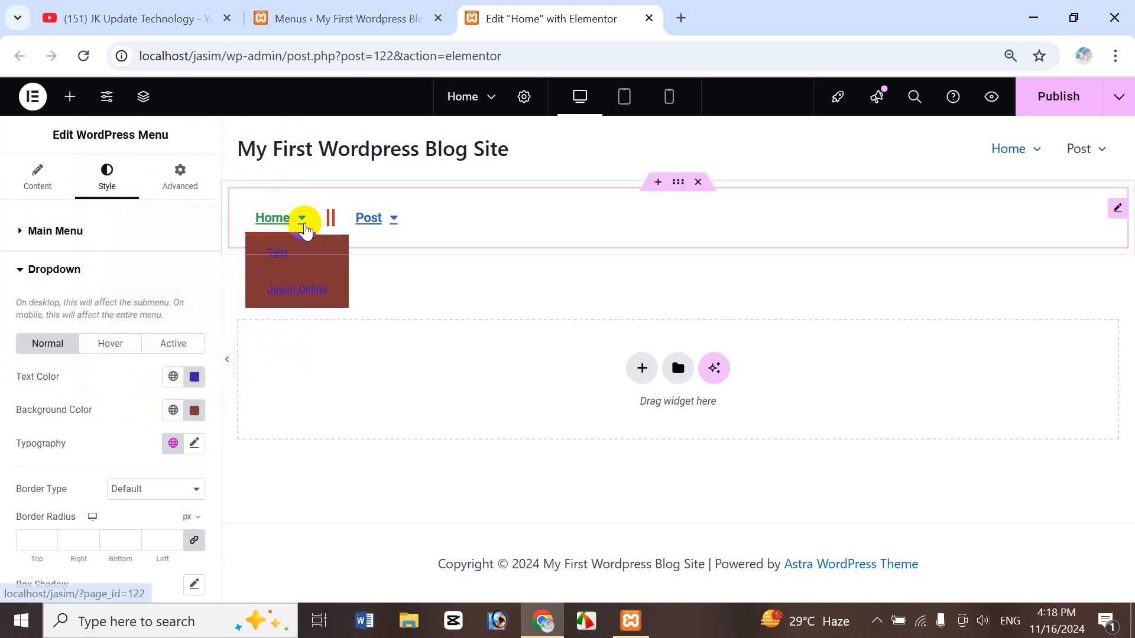
left_click(298, 278)
- Change the dropdown's normal-state background color to a muted gray-green and preview it in the Home submenu
left_click(194, 410)
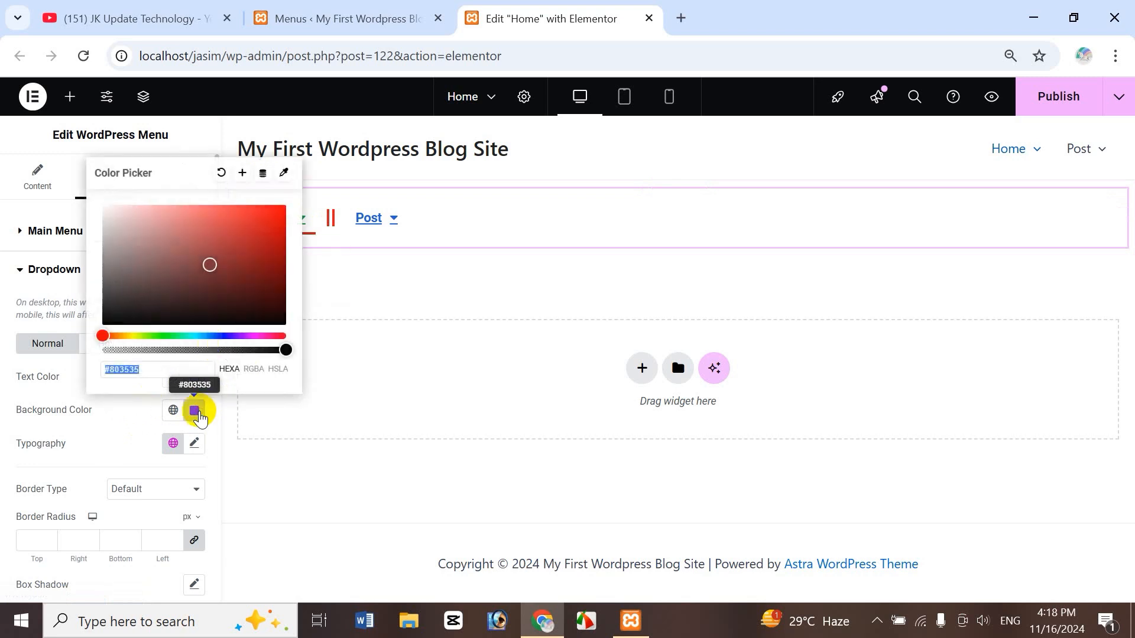
left_click(172, 336)
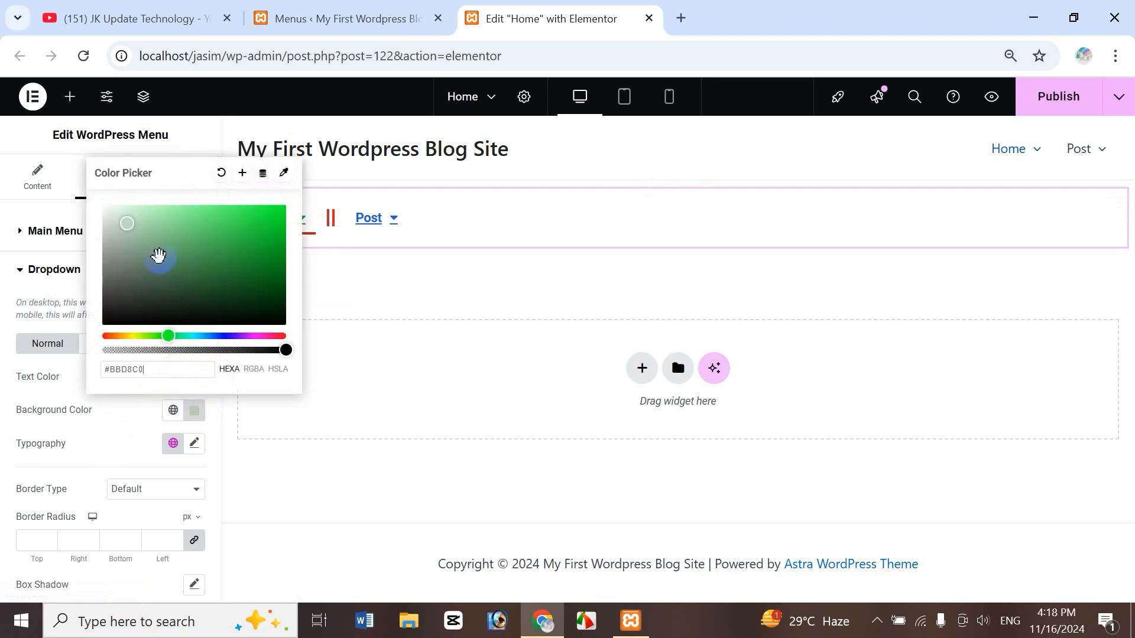
left_click(129, 415)
mouse_move(308, 223)
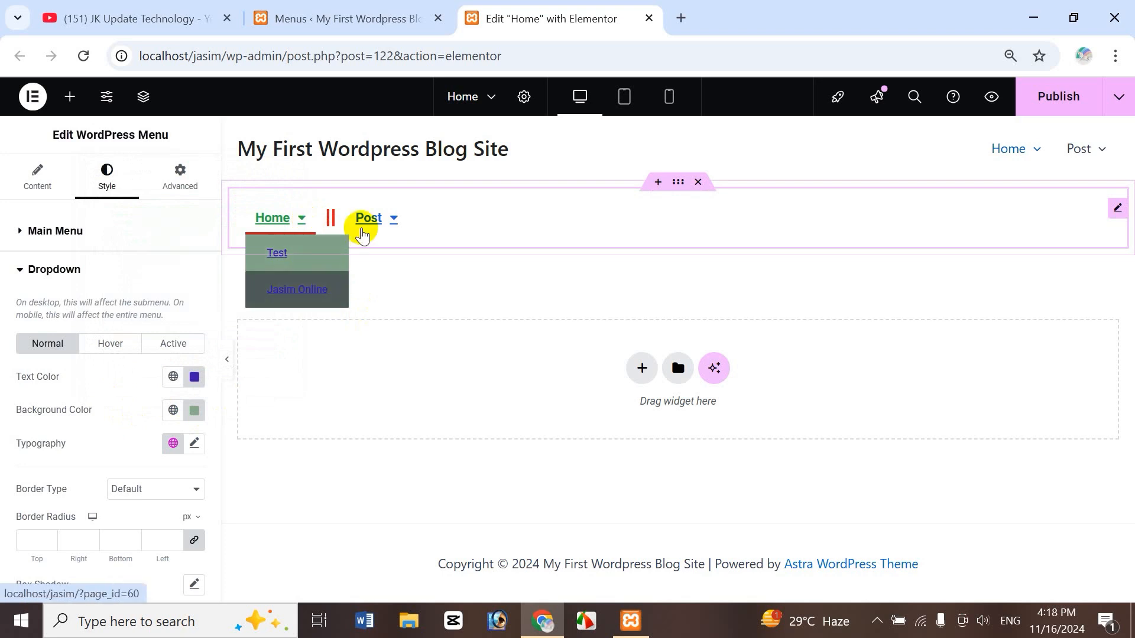
mouse_move(363, 228)
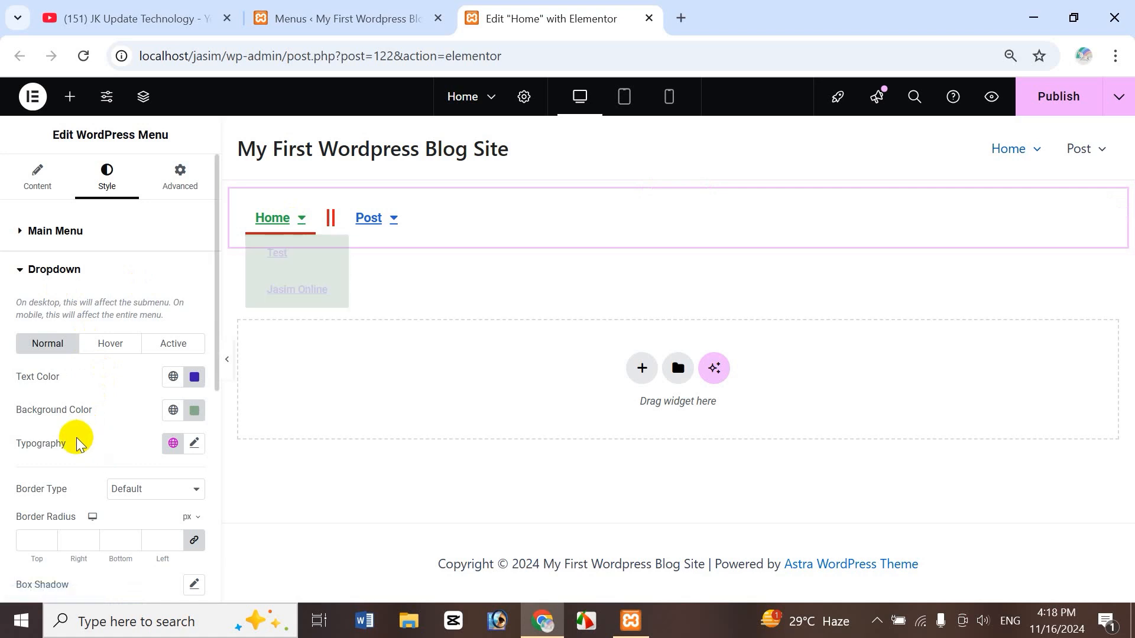
- Examine the global fonts and the custom typography options available for the dropdown
left_click(177, 446)
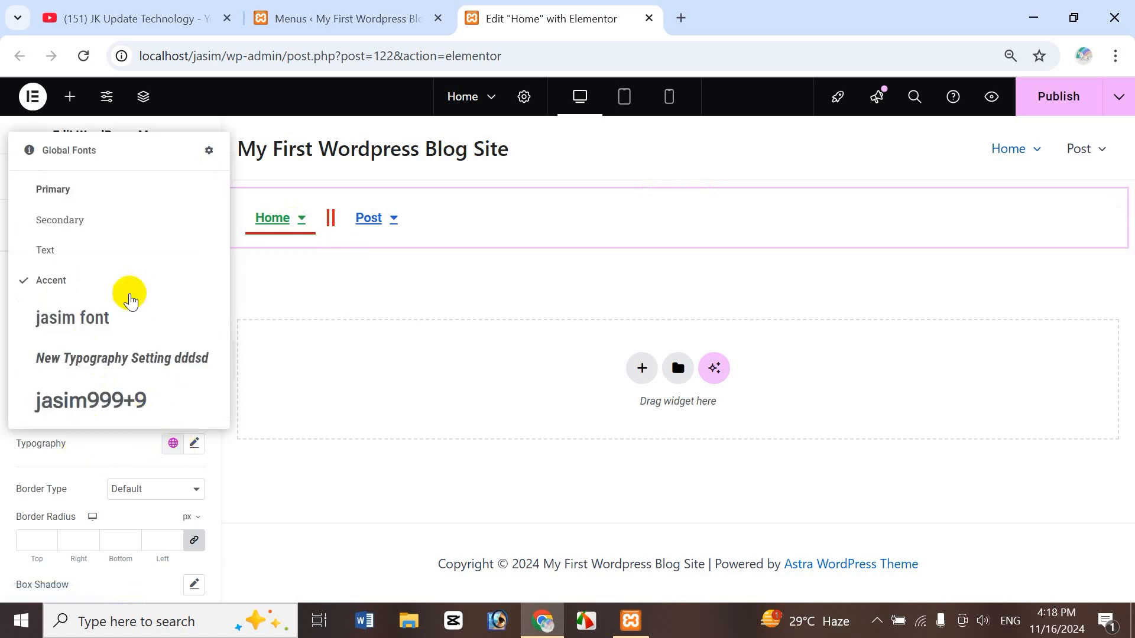
left_click(195, 445)
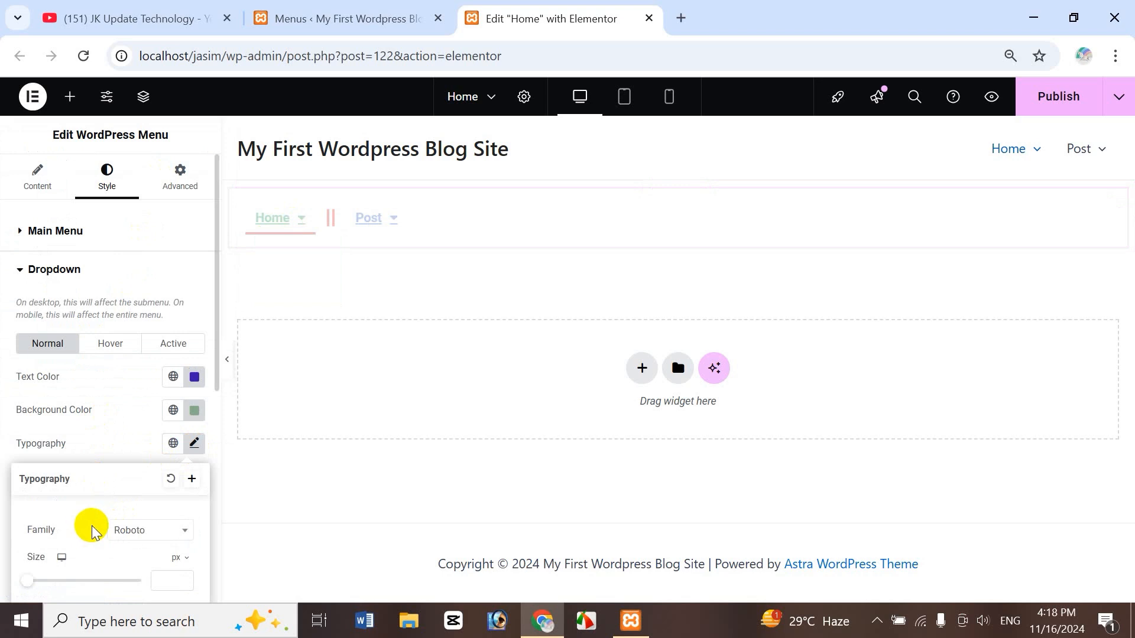
scroll(137, 520, "down", 5)
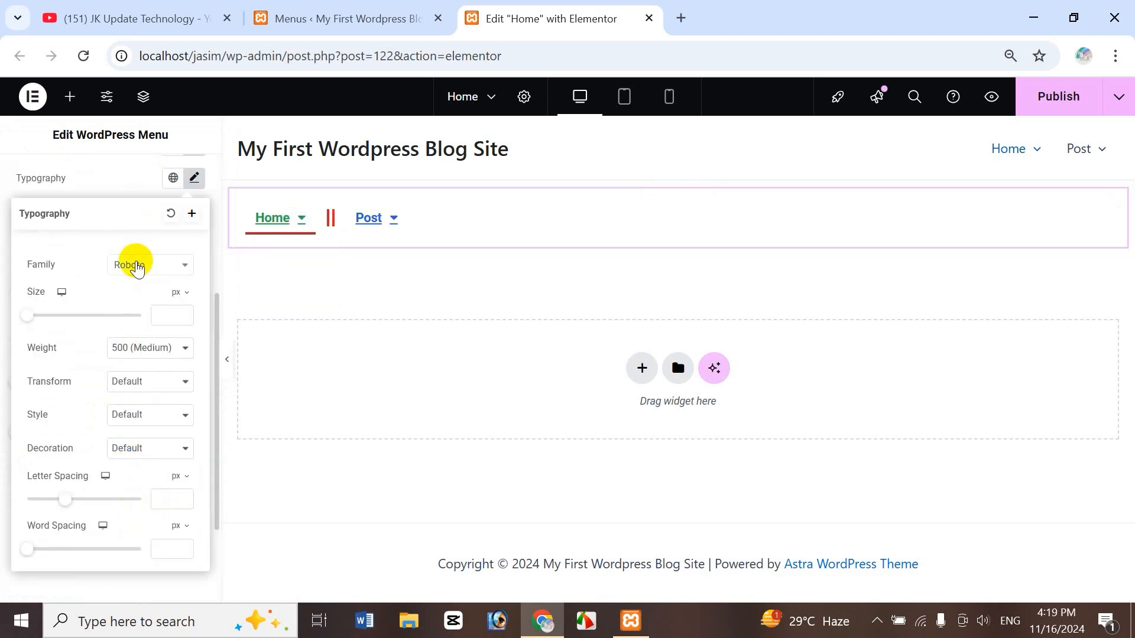
scroll(84, 487, "up", 2)
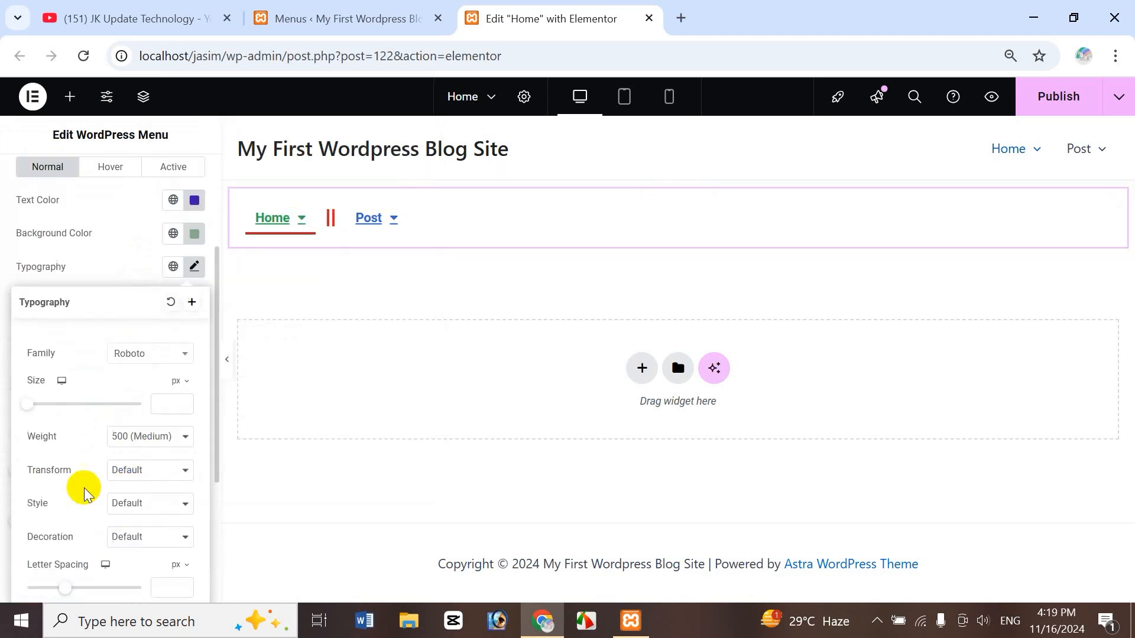
left_click(125, 260)
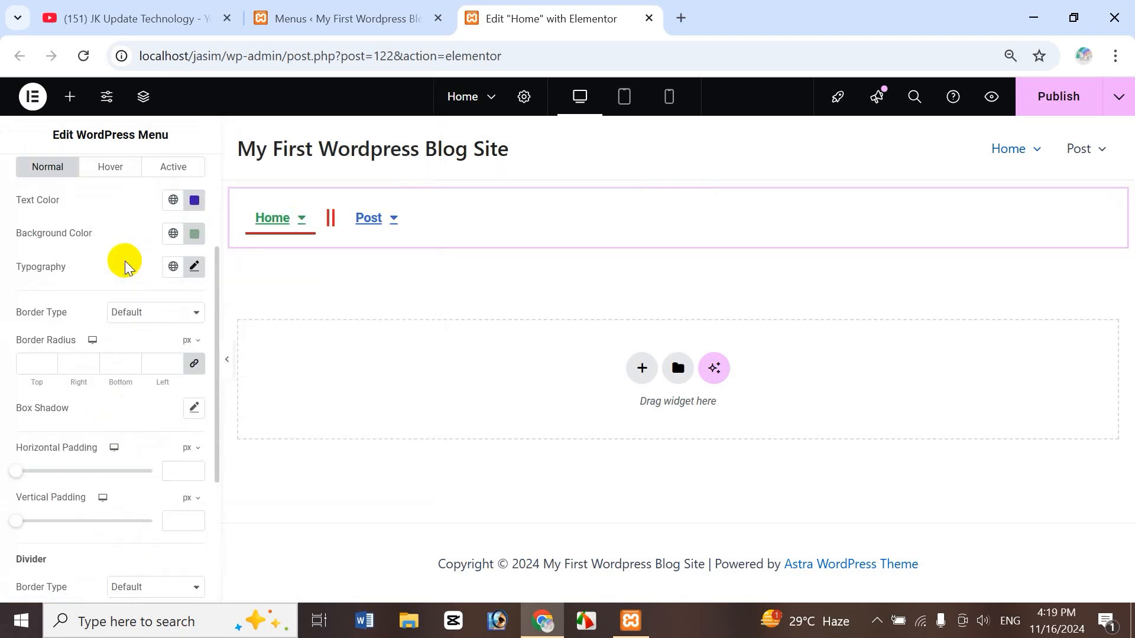
- Try the global fonts jasim999+9 and jasim font on the dropdown text, previewing each in the submenus
left_click(173, 269)
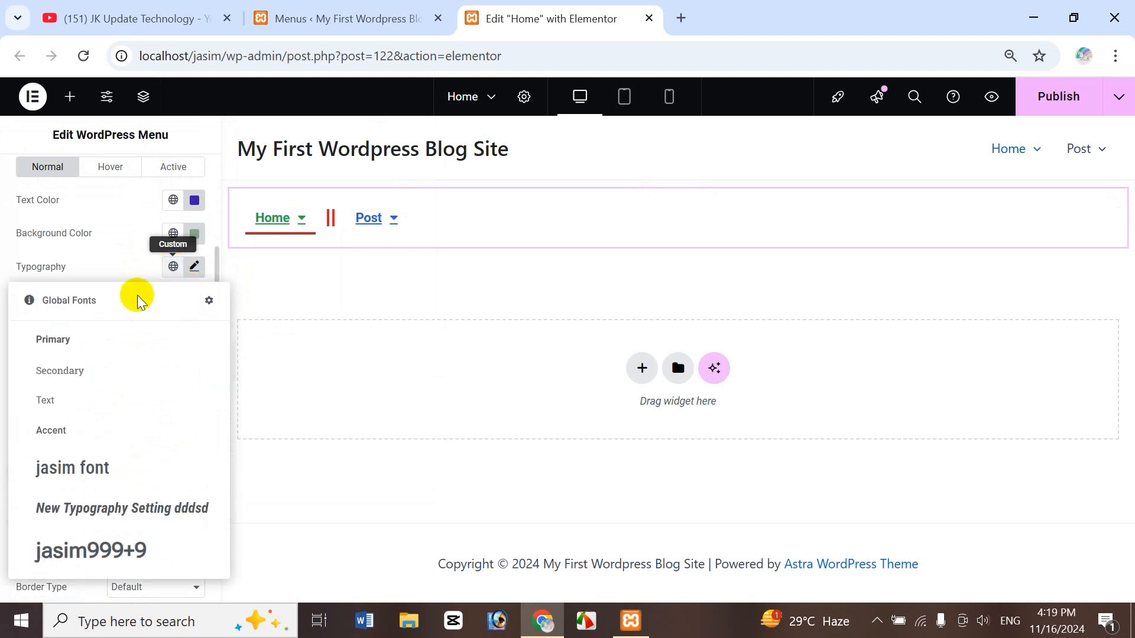
left_click(130, 554)
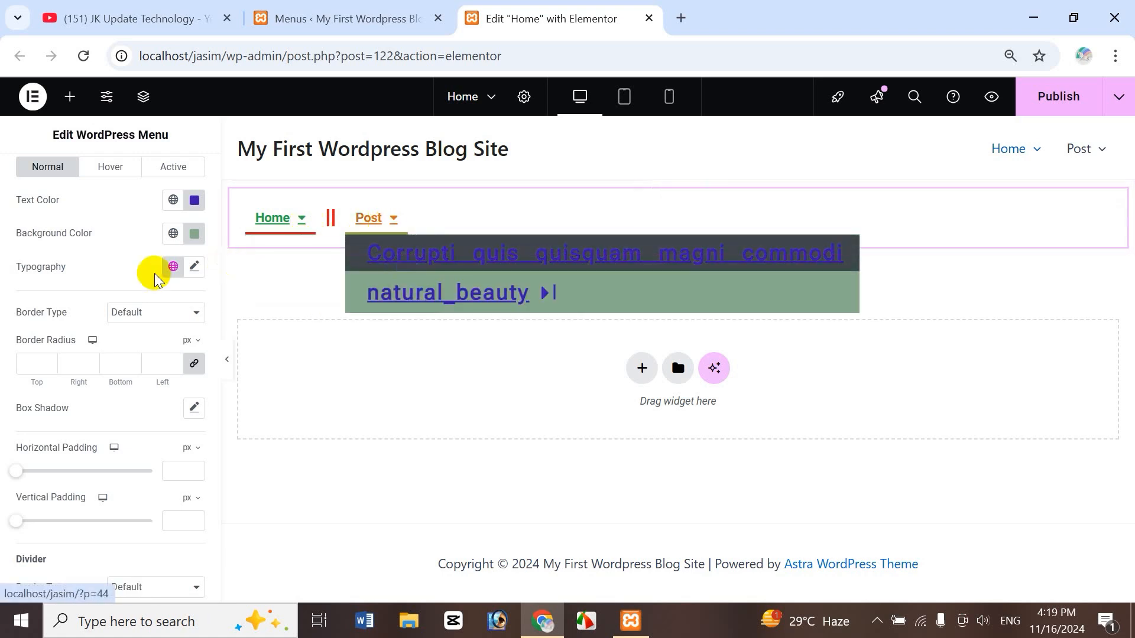
left_click(171, 268)
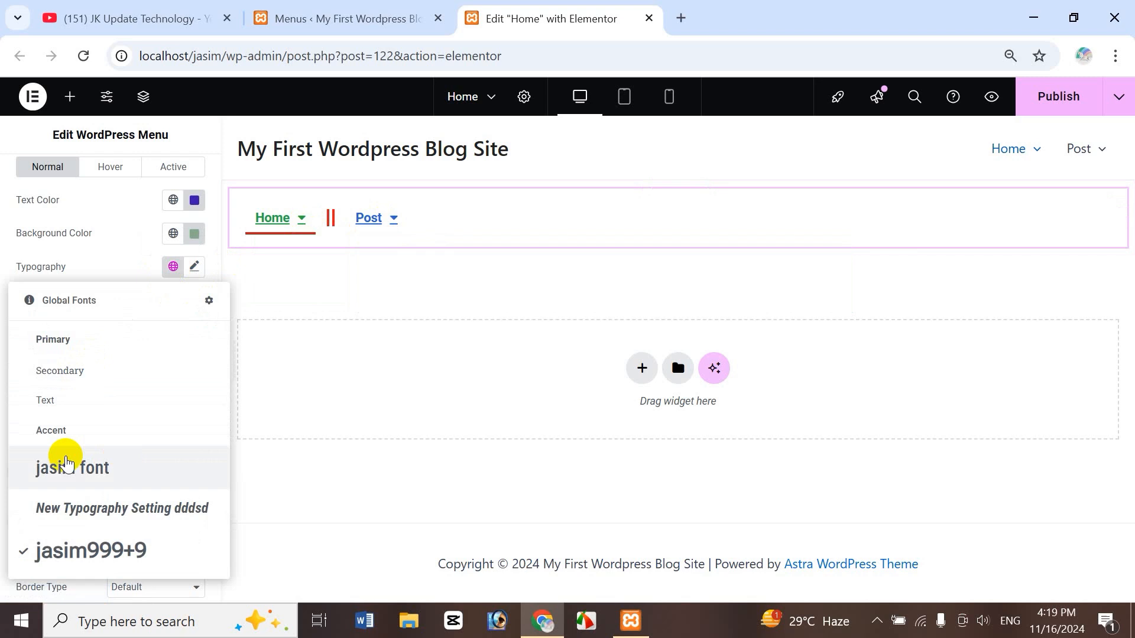
left_click(104, 467)
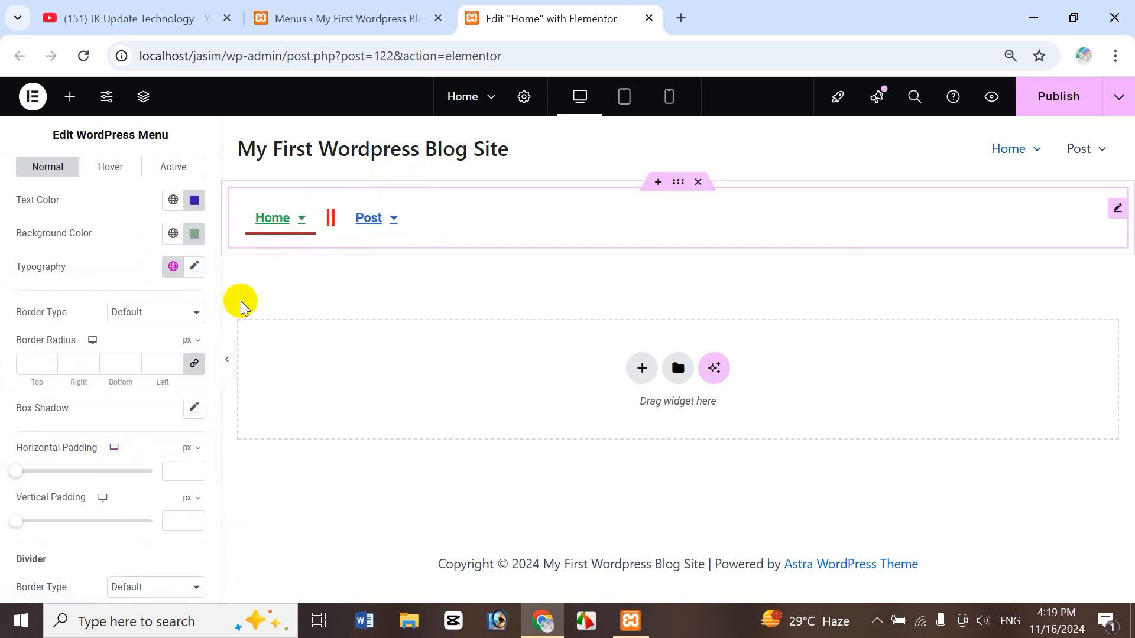
mouse_move(304, 218)
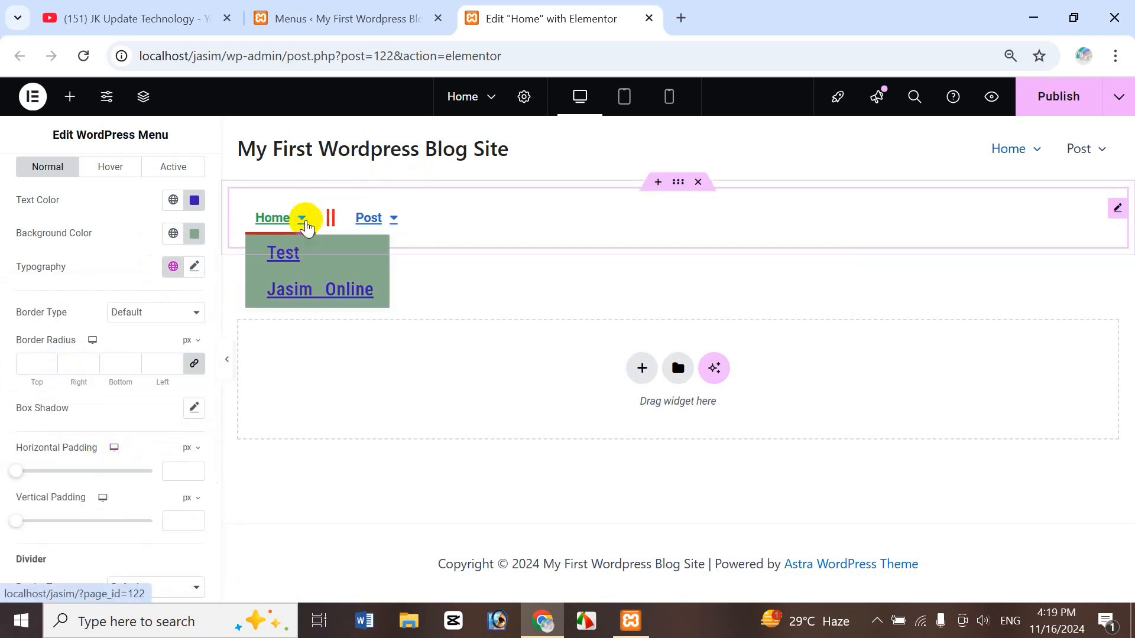
- Apply the Primary global font to the dropdown's typography and preview it in the submenus
left_click(172, 267)
left_click(148, 335)
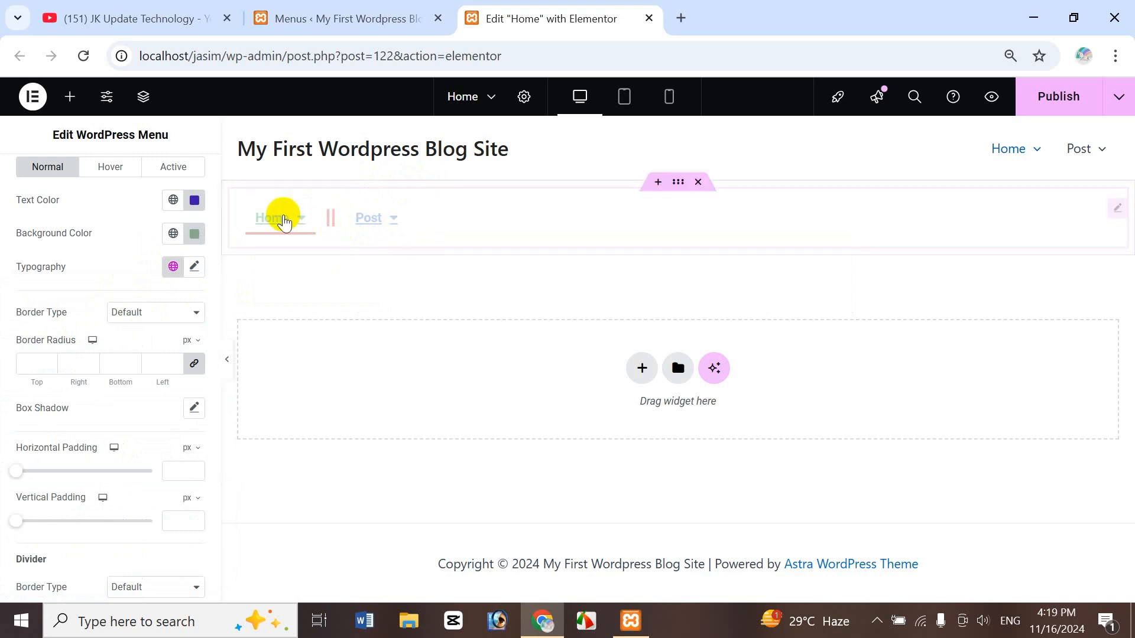
mouse_move(306, 227)
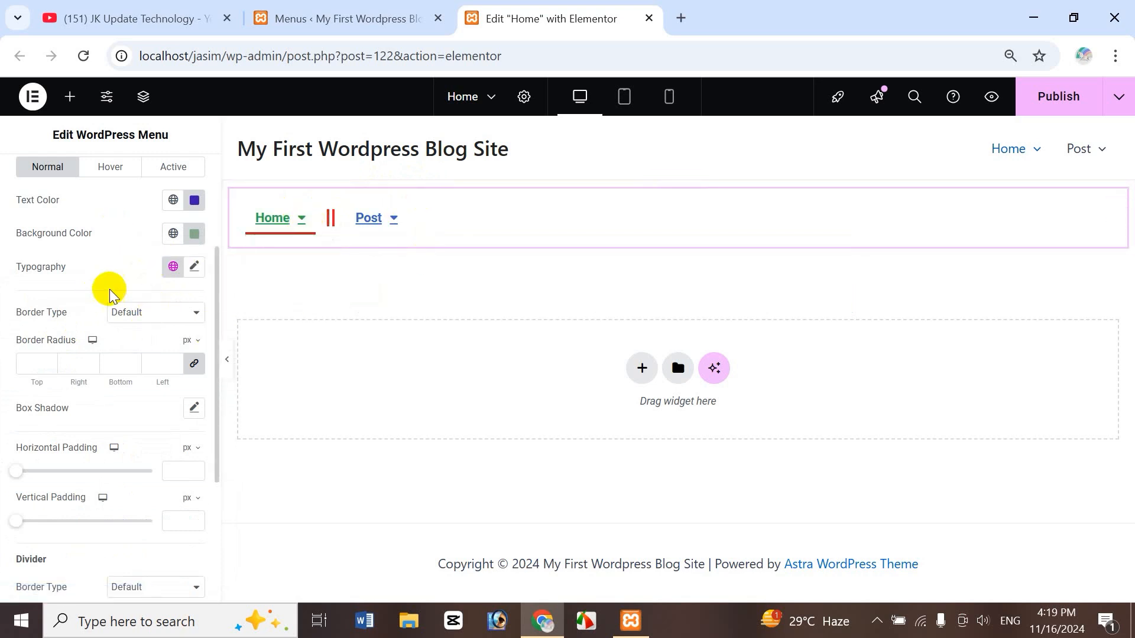
- Set the dropdown's border type to Solid and preview it in the Home and Post submenus
scroll(215, 300, "up", 2)
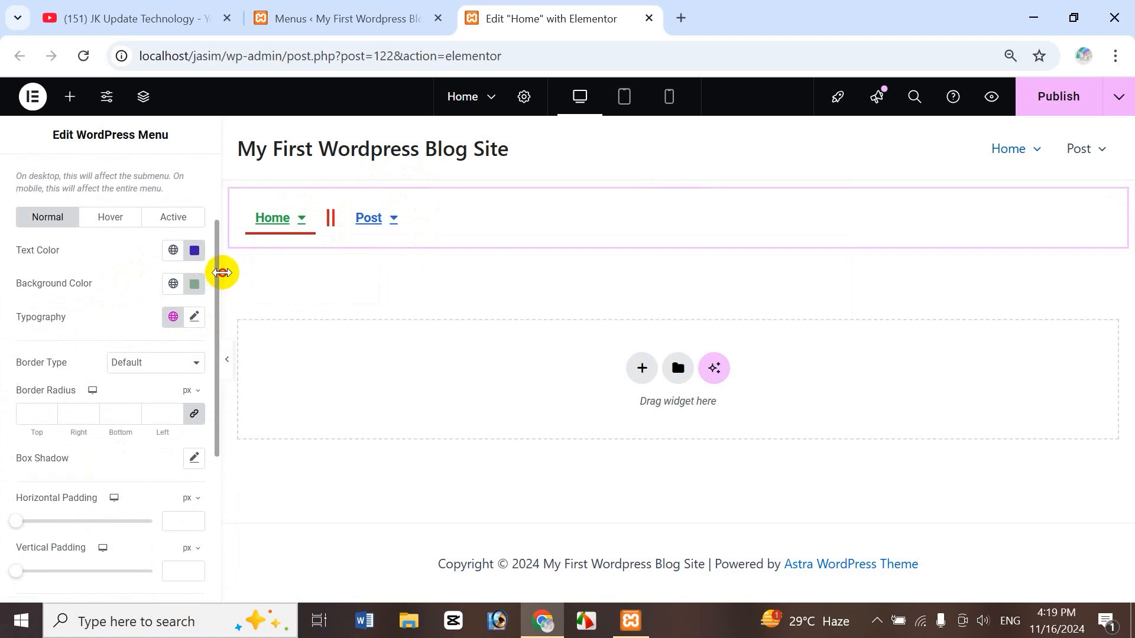
scroll(210, 283, "down", 5)
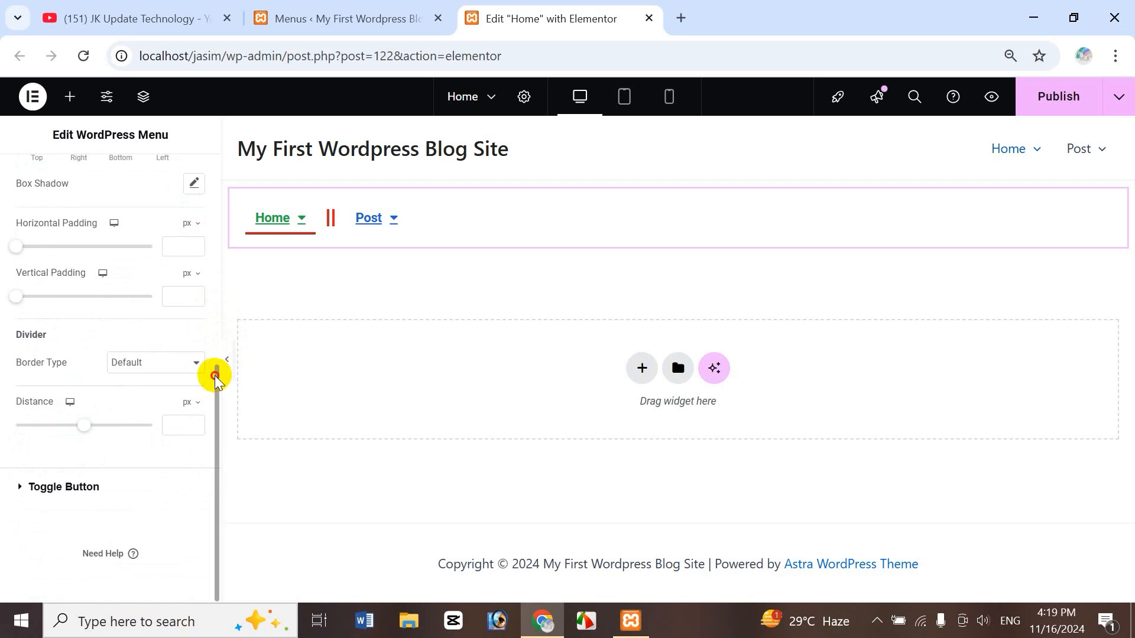
scroll(215, 375, "up", 4)
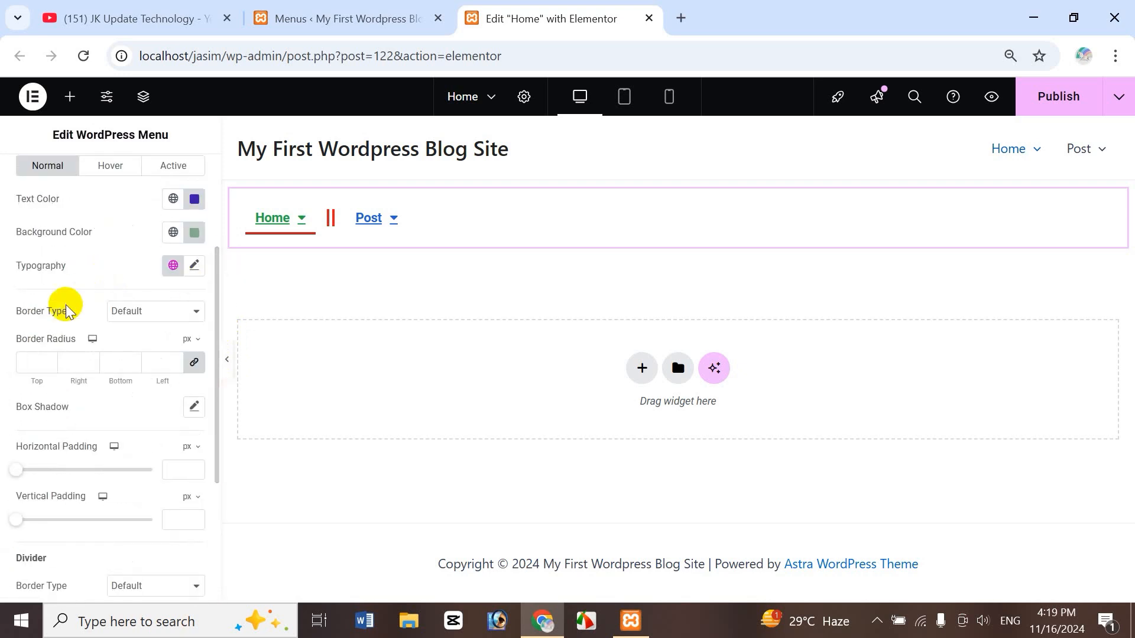
left_click(178, 322)
left_click(155, 382)
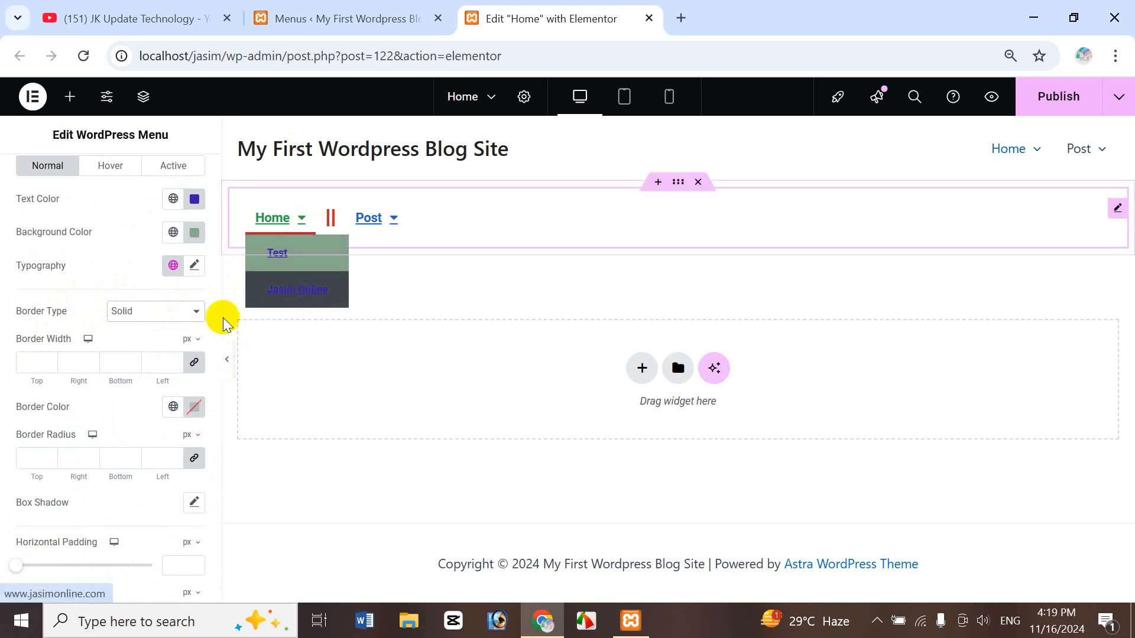
mouse_move(383, 222)
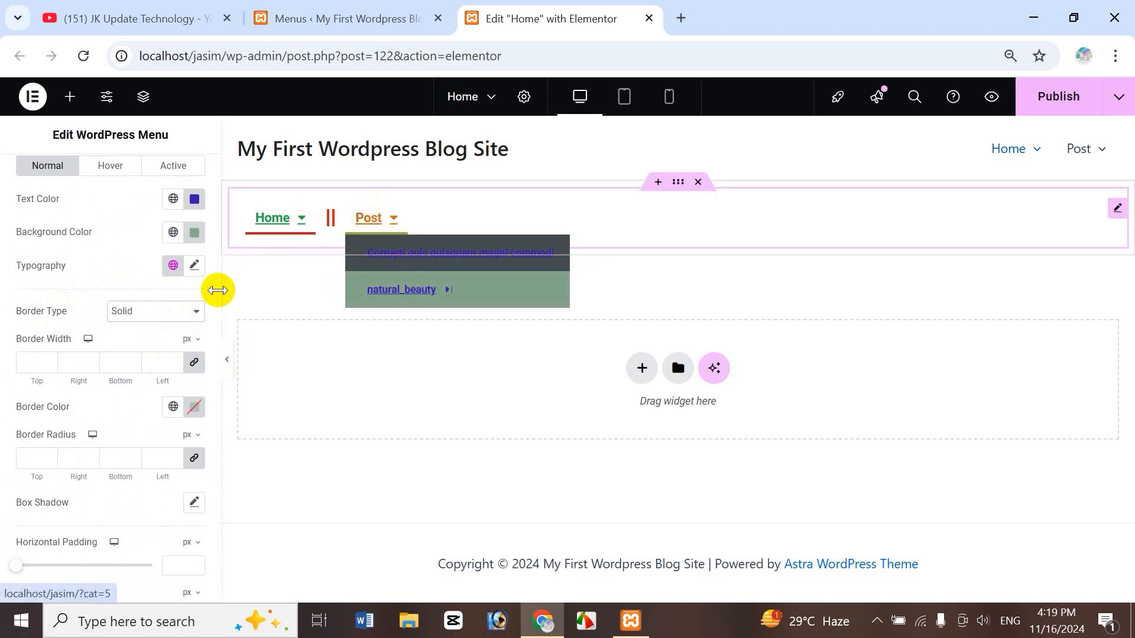
- Change the dropdown's border type to Dotted, try a 10 px border width, and set it to 5 px on all sides
left_click(167, 311)
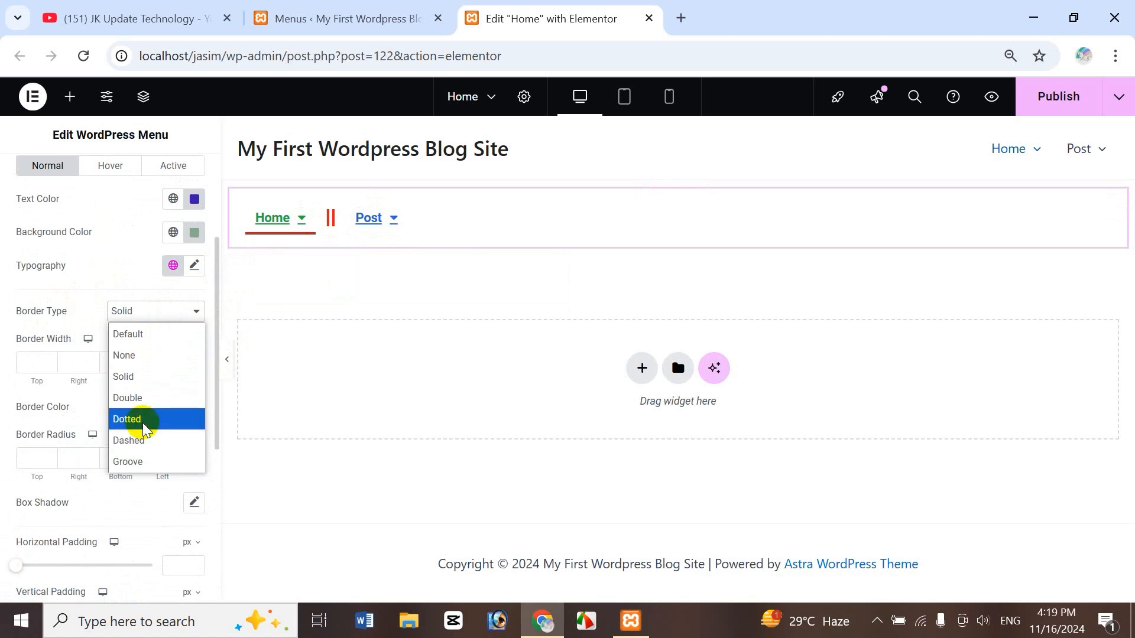
left_click(142, 418)
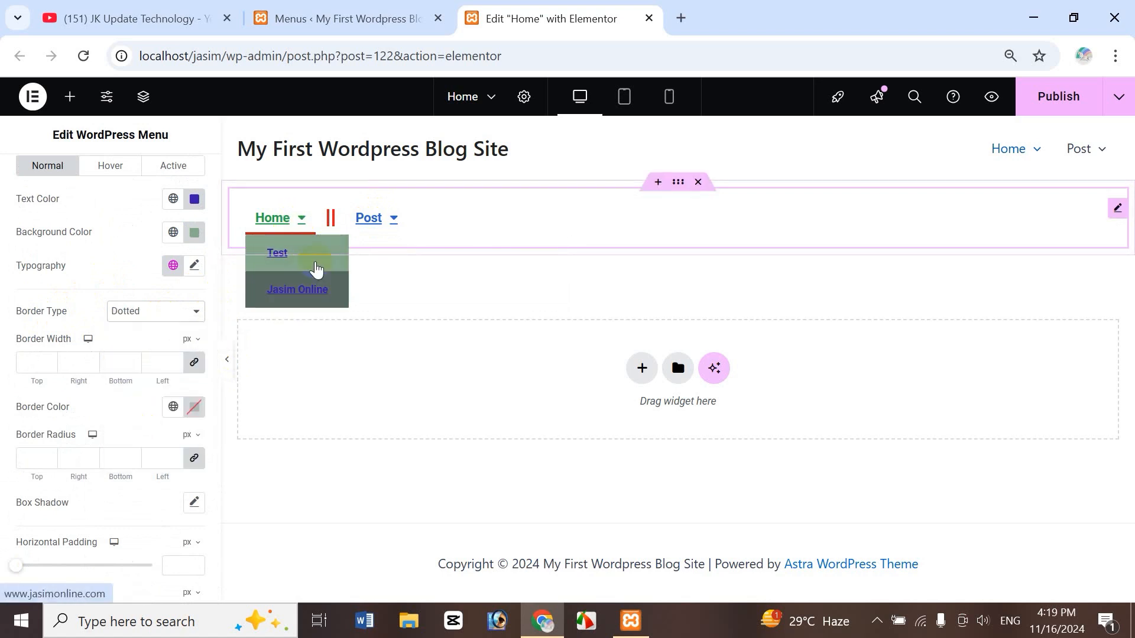
mouse_move(378, 231)
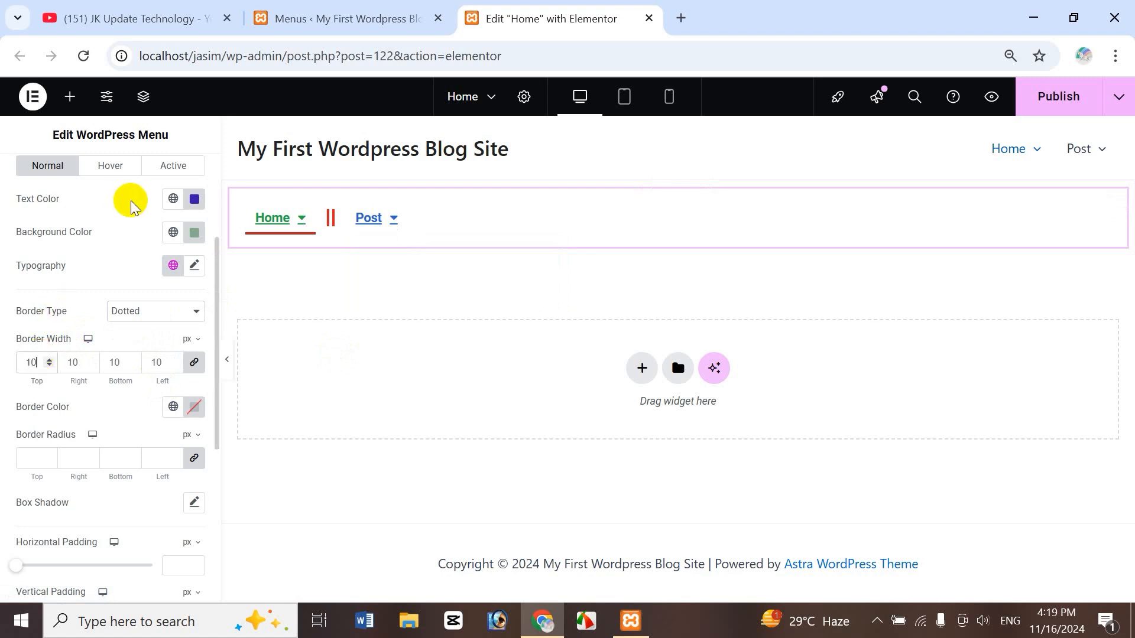
mouse_move(271, 215)
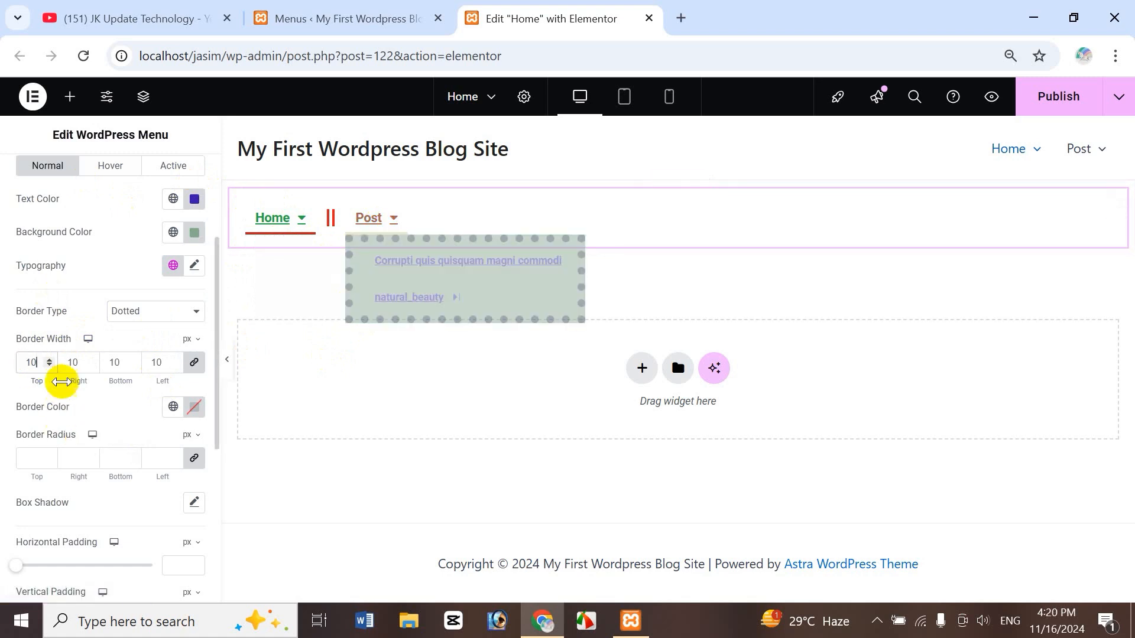
double_click(29, 361)
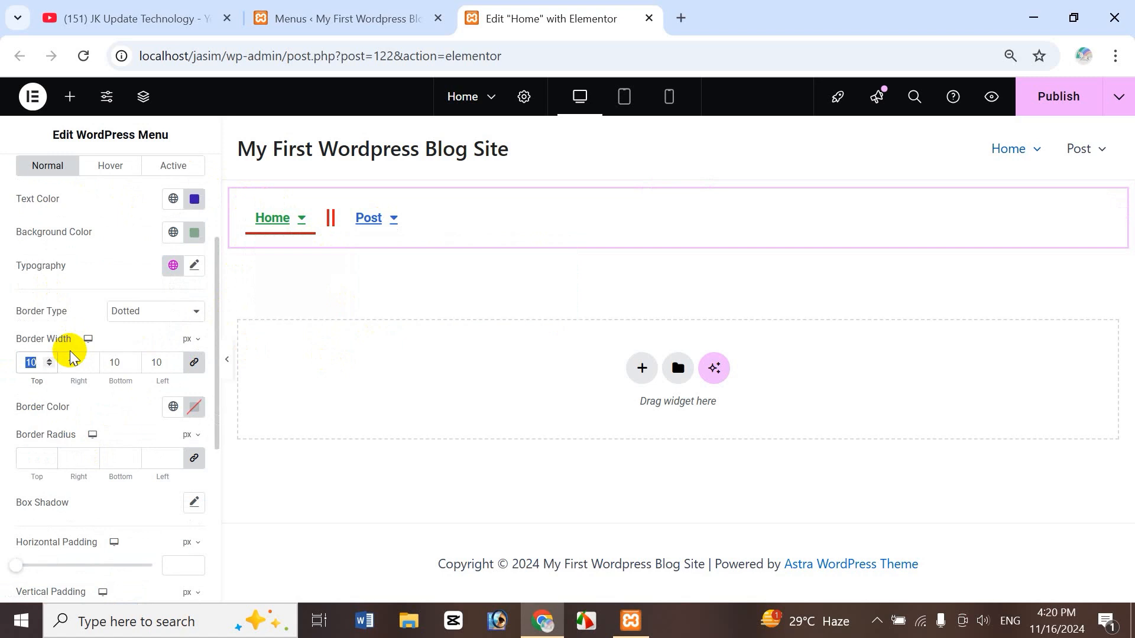
type("5")
- Set the dropdown's border color to red and preview the border in the Home submenu
left_click(195, 406)
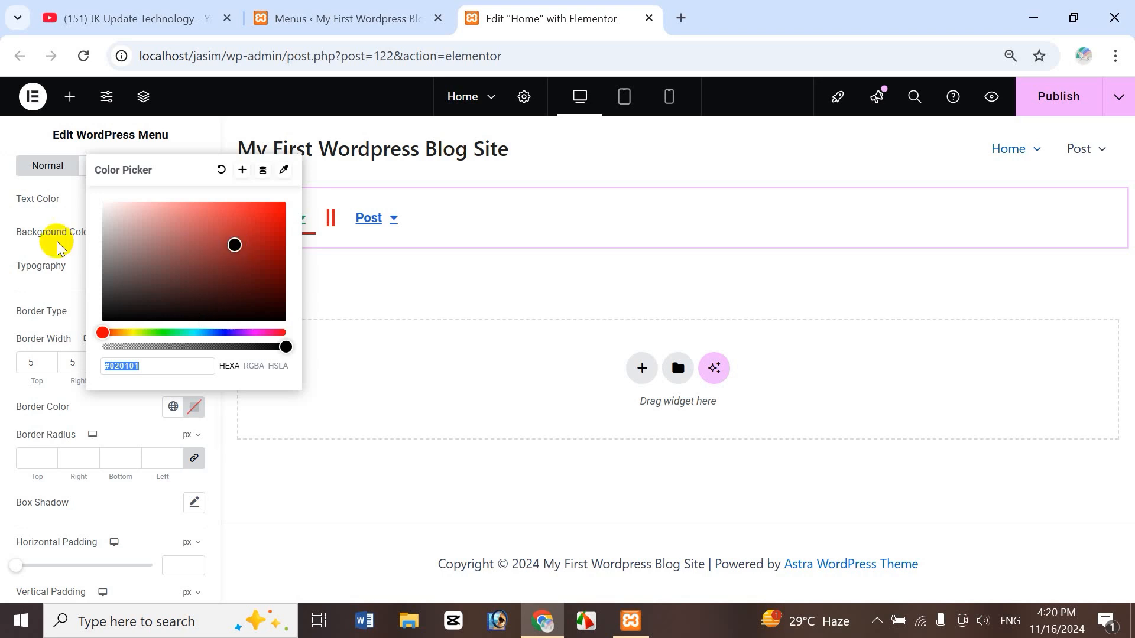
left_click(62, 260)
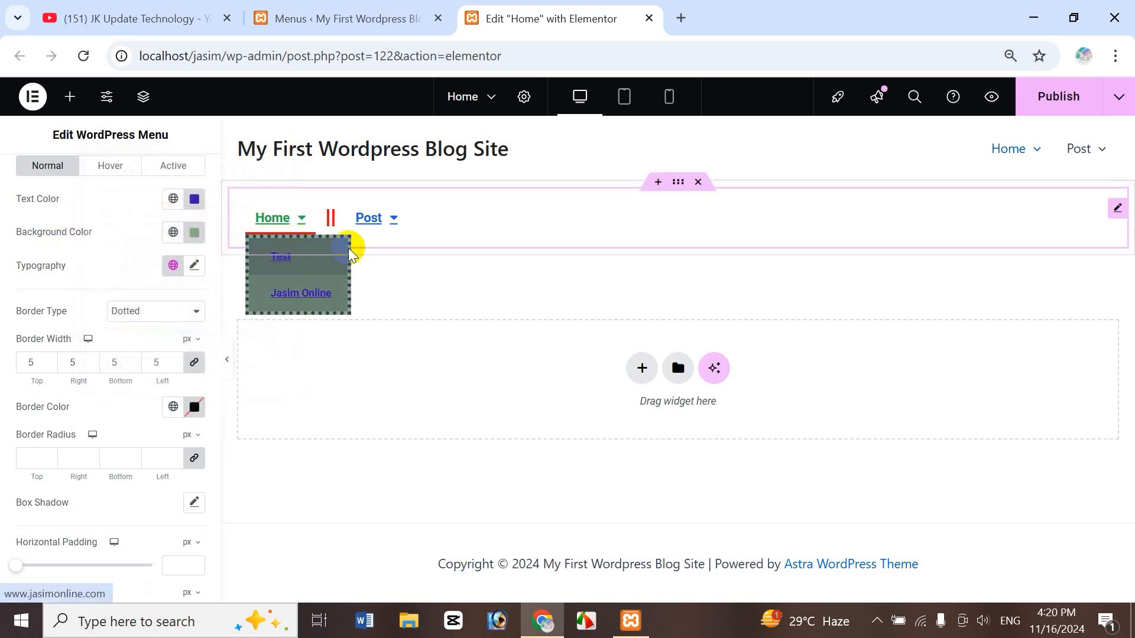
left_click(195, 407)
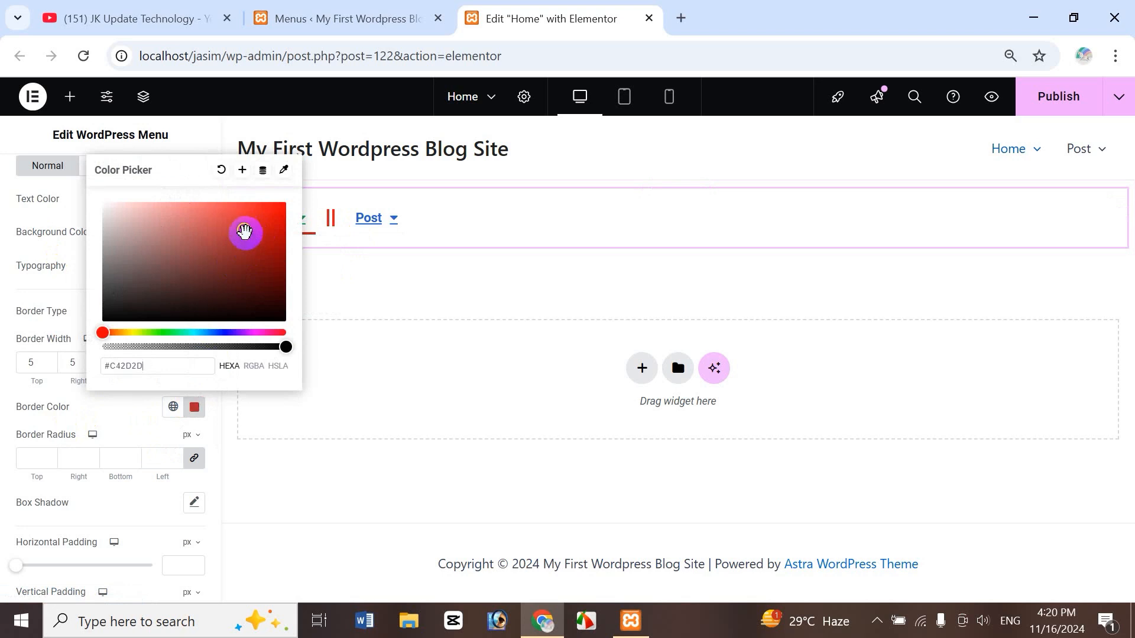
left_click(116, 400)
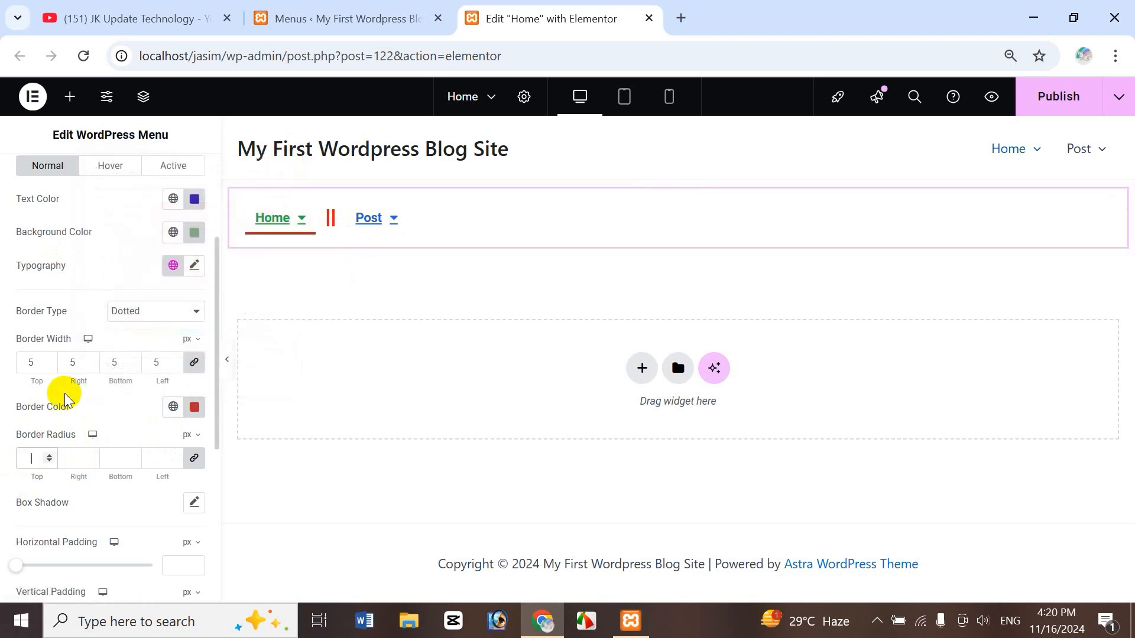
- Set the dropdown's border radius to 10 px on all sides and add a box shadow with a horizontal offset of 46
type("10")
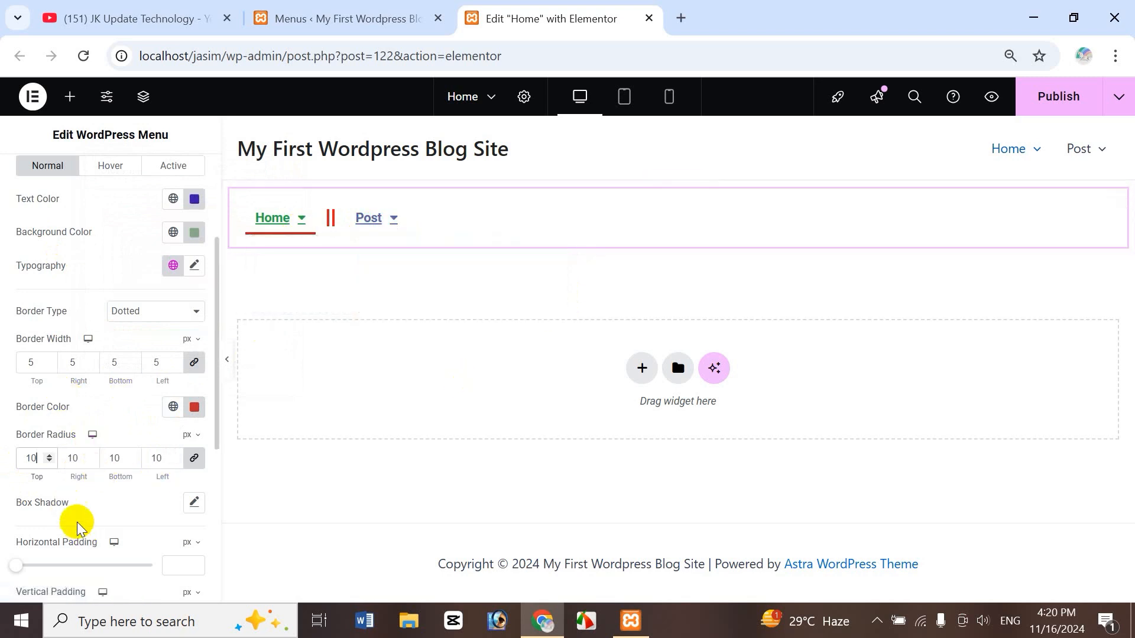
left_click(193, 504)
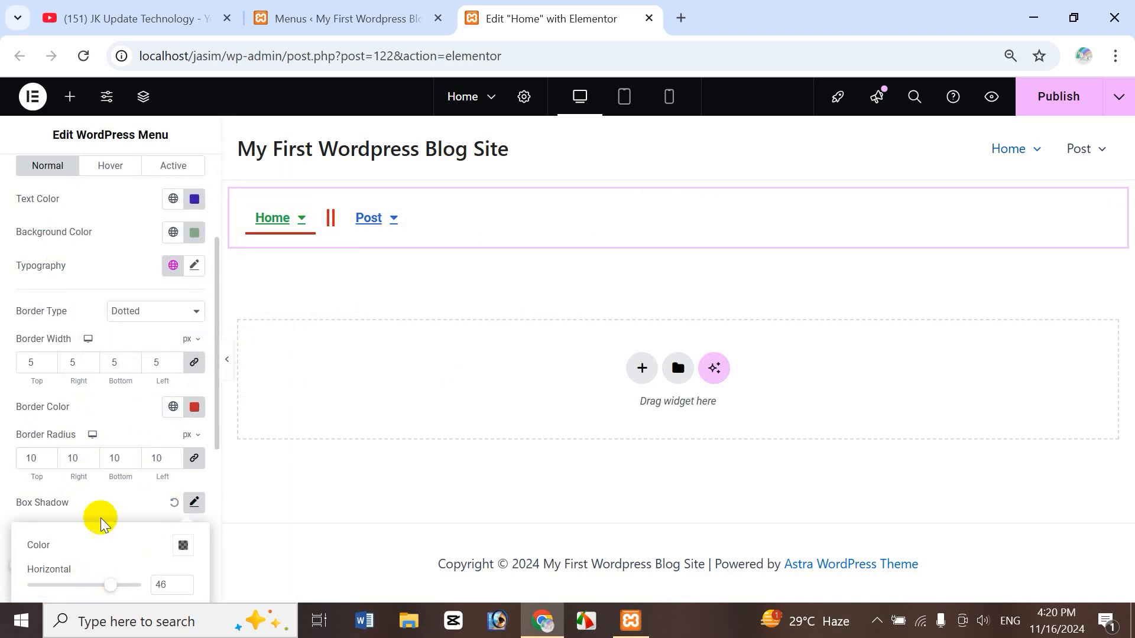
left_click(347, 253)
- Set the dropdown's horizontal padding to 37 px and vertical padding to 16 px, and preview the Home submenu
scroll(171, 541, "up", 1)
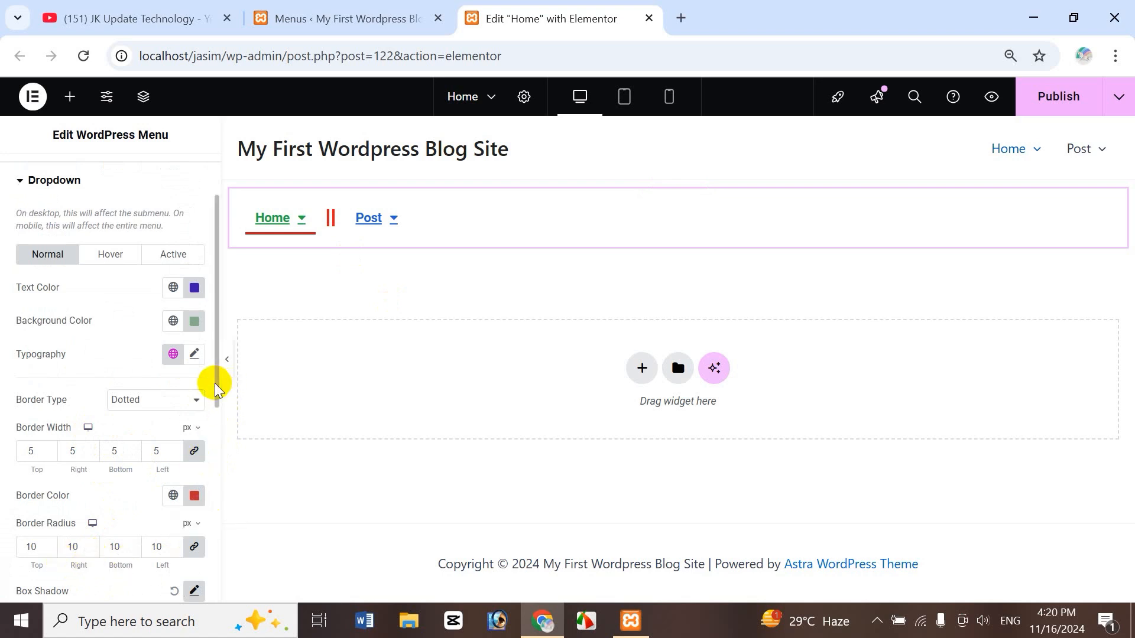
left_click_drag(215, 385, 216, 535)
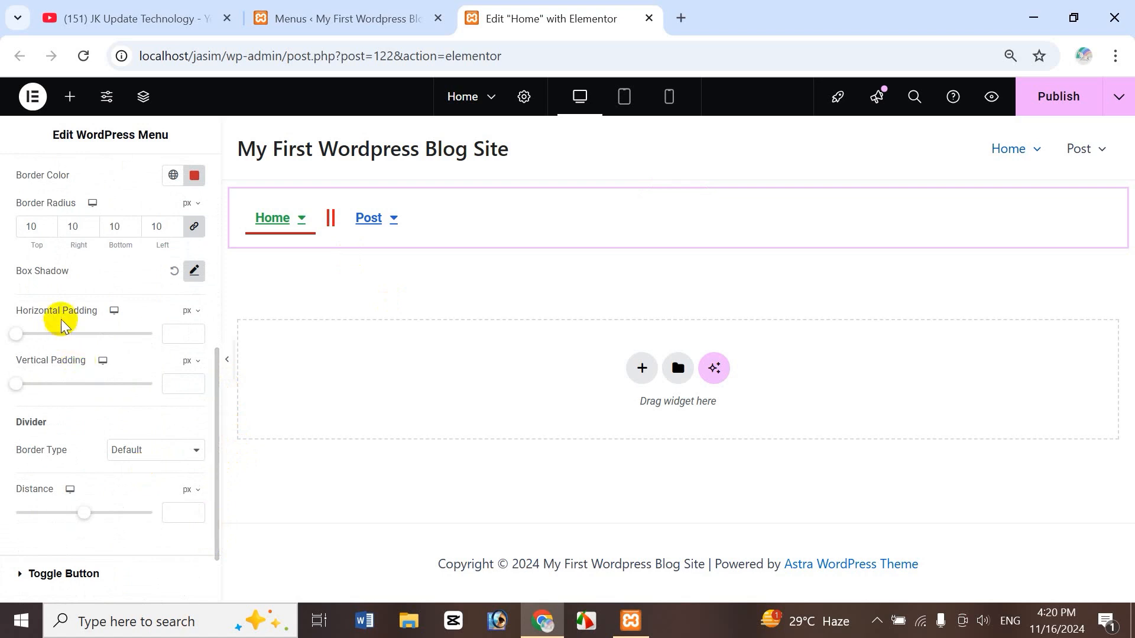
left_click_drag(18, 337, 66, 335)
left_click_drag(47, 392, 59, 384)
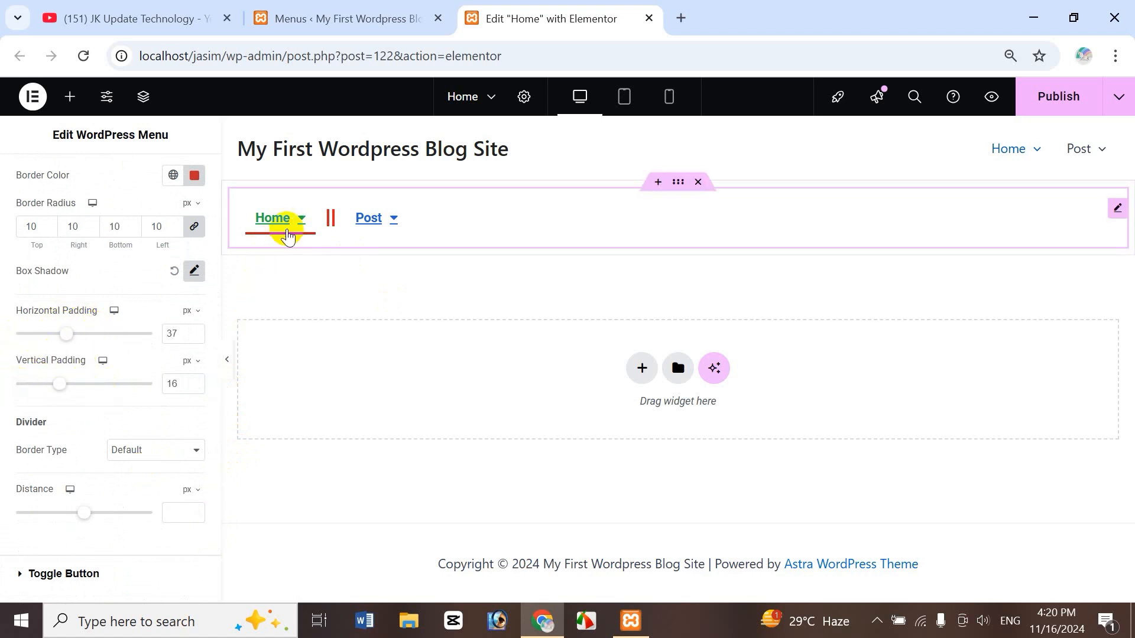
mouse_move(287, 223)
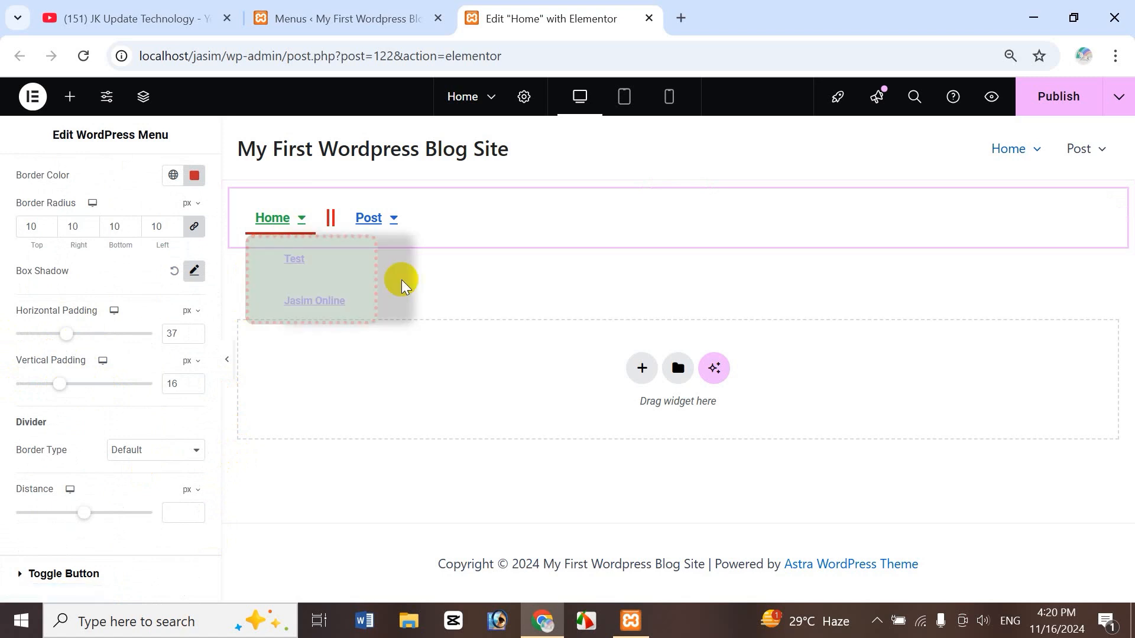
- Give the dropdown a Double divider in color #955858 with a 14 px width, and preview it in the Home and Post submenus
left_click(147, 451)
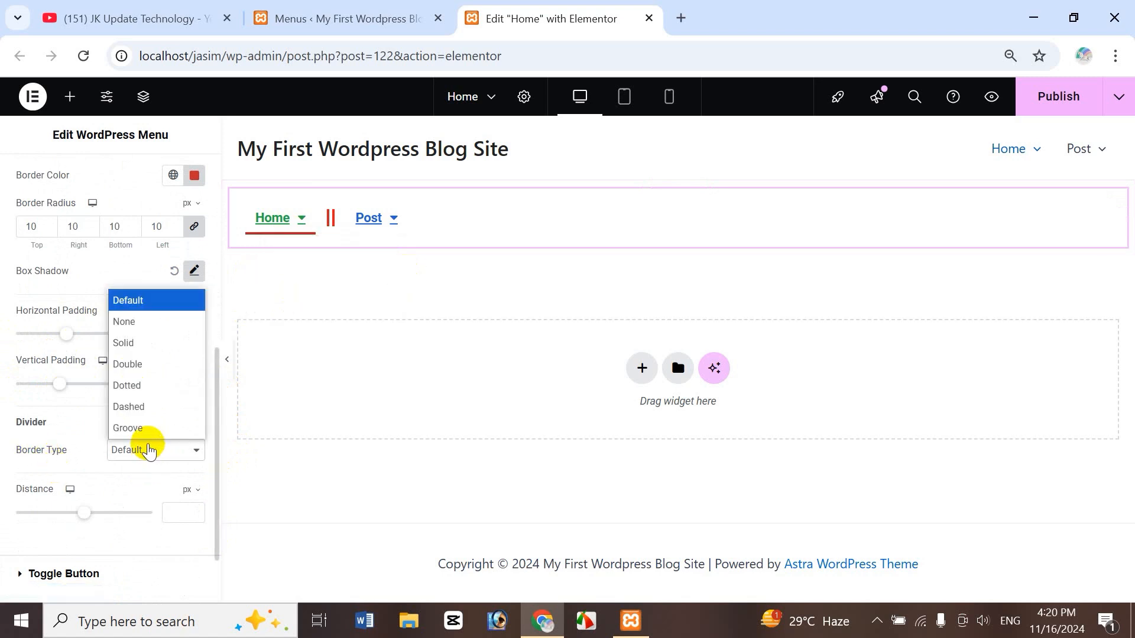
left_click(140, 363)
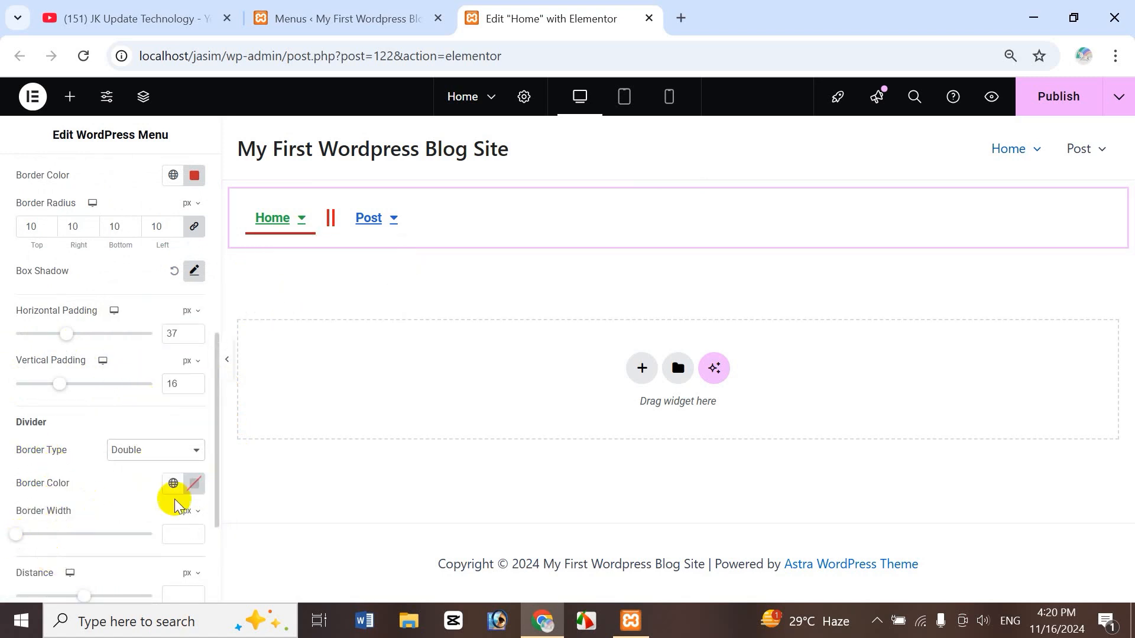
left_click(192, 485)
left_click(178, 330)
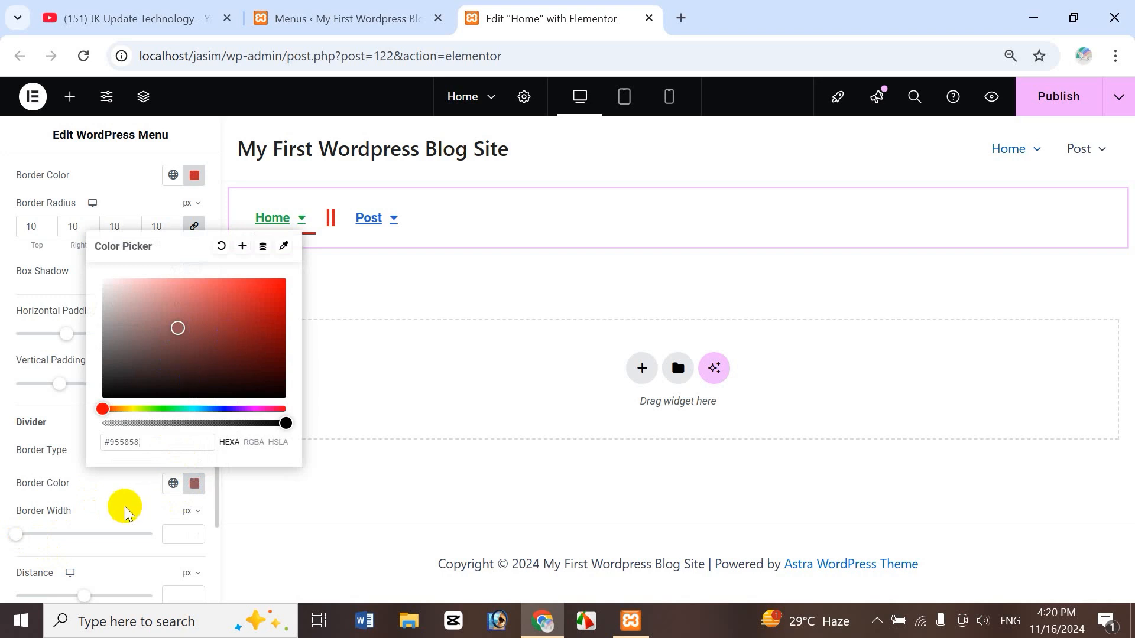
left_click(26, 532)
left_click_drag(18, 535, 54, 540)
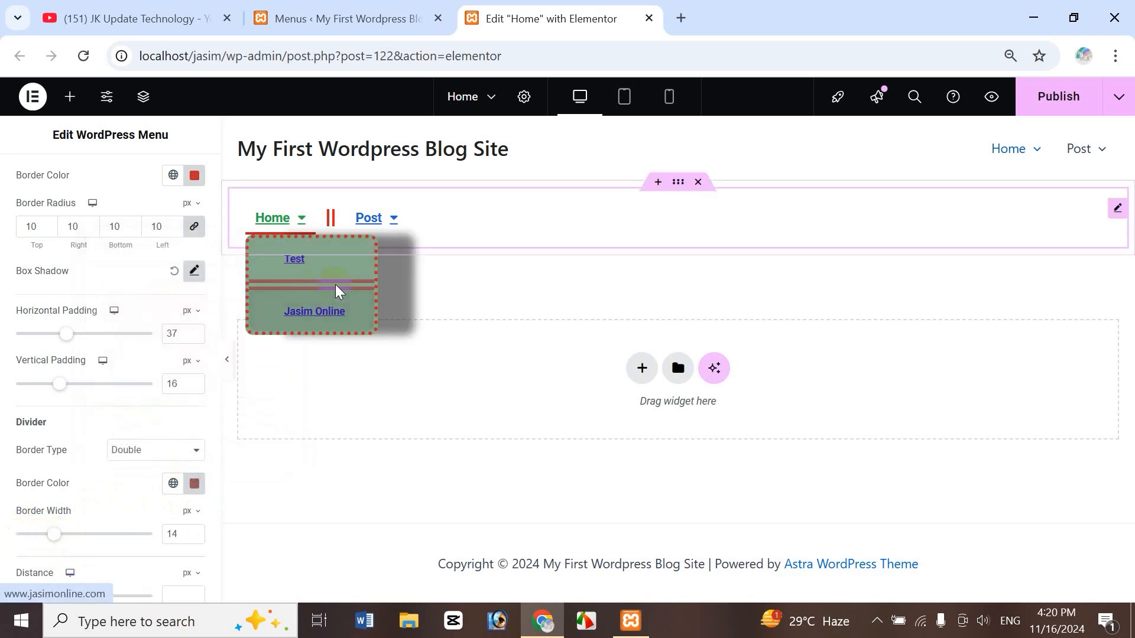
mouse_move(379, 236)
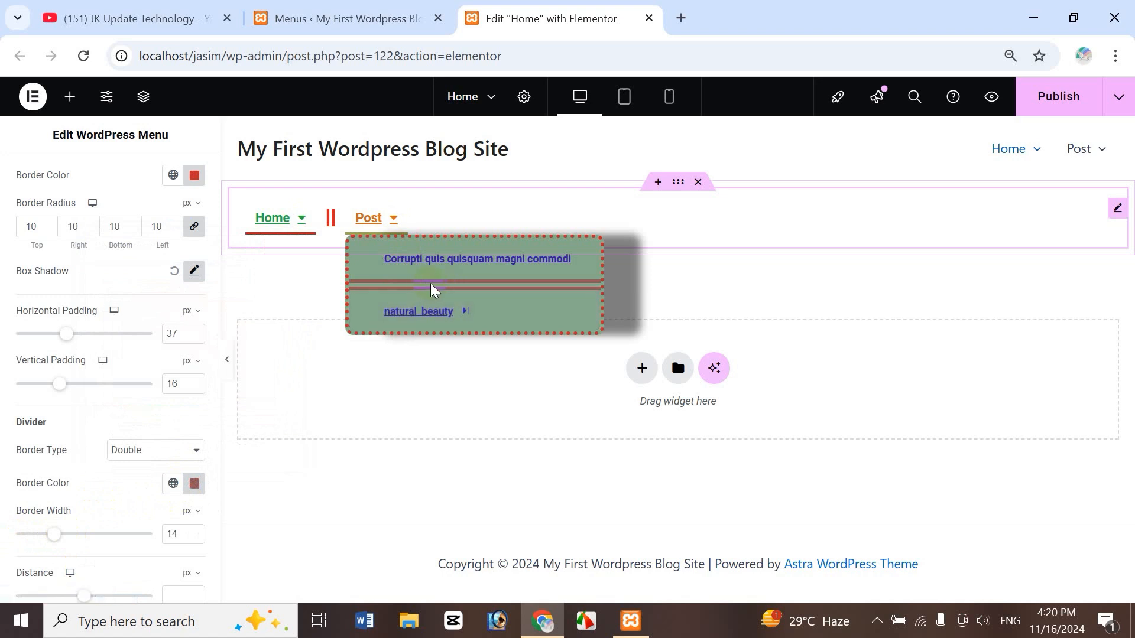
mouse_move(279, 230)
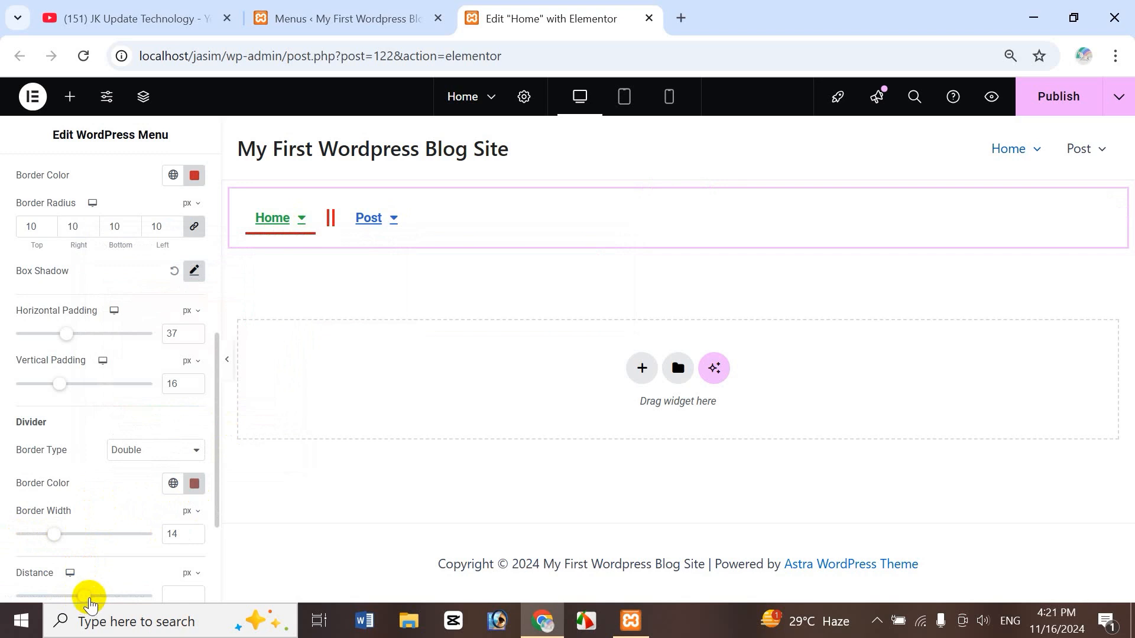
- Set the dropdown's distance from the main menu to 60 px and preview it in the Home submenu
left_click_drag(85, 598, 125, 596)
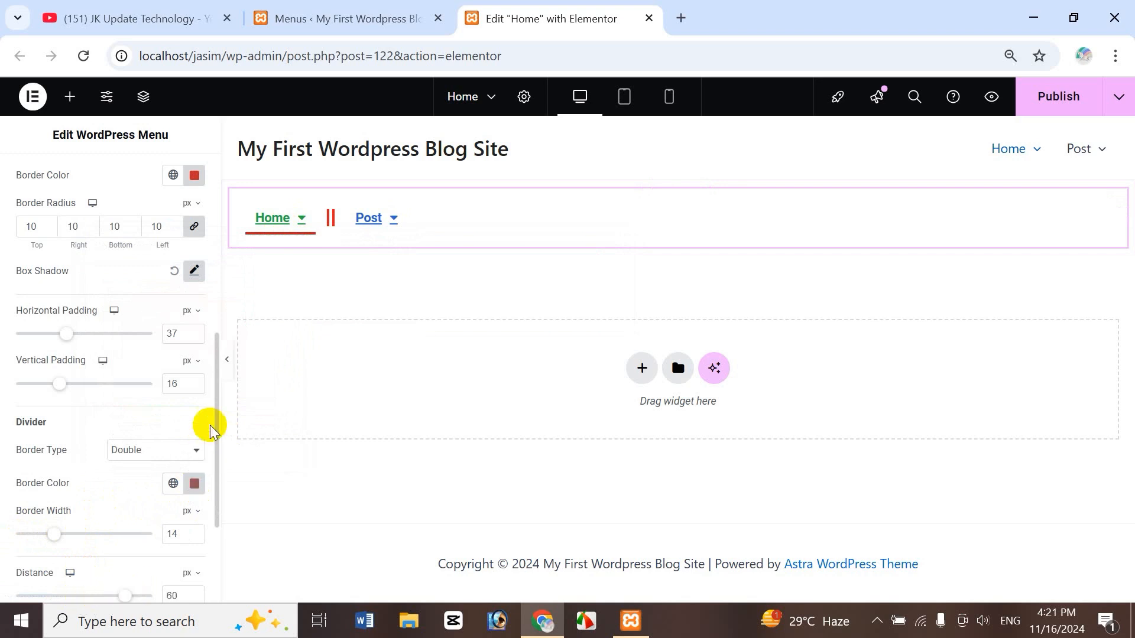
left_click_drag(215, 411, 218, 463)
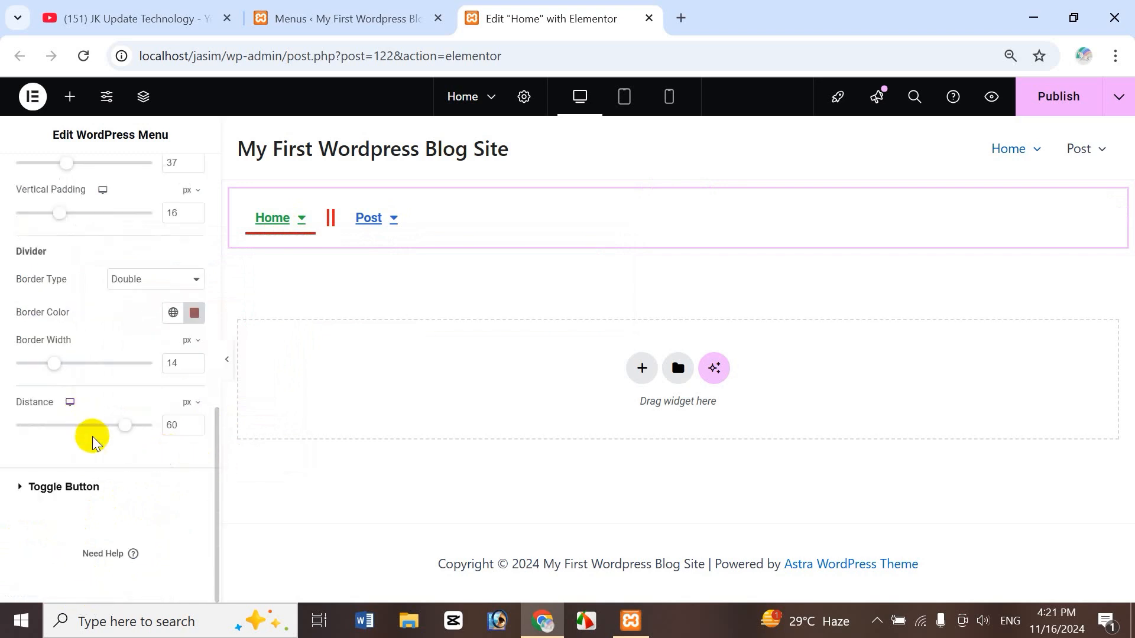
mouse_move(295, 220)
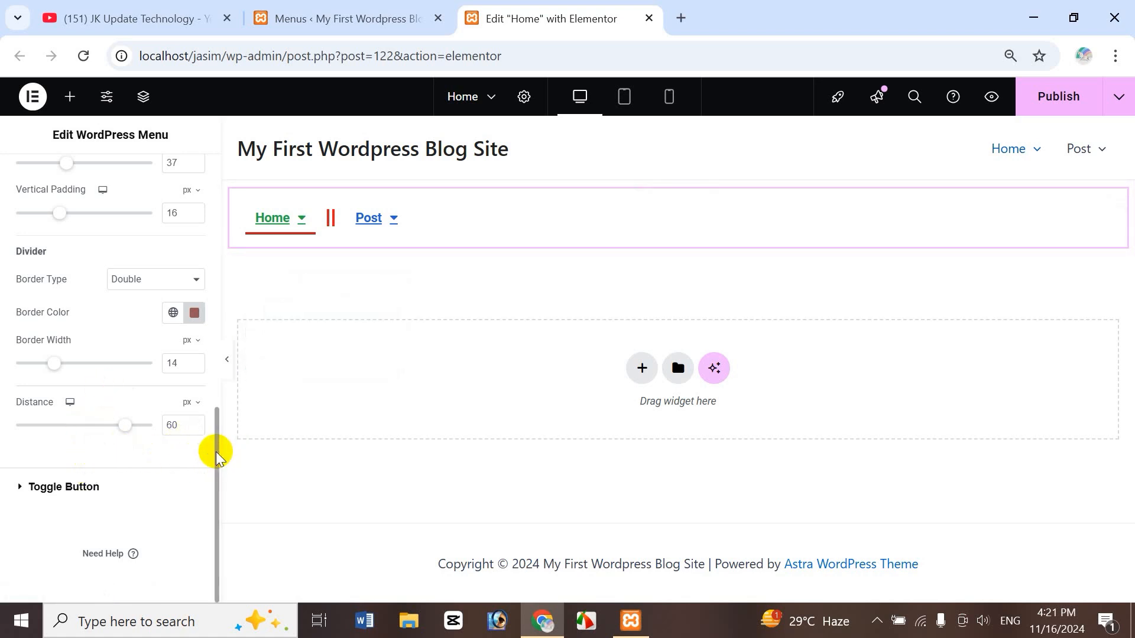
- Set the text color of the dropdown's hover state to red
left_click_drag(217, 458, 218, 215)
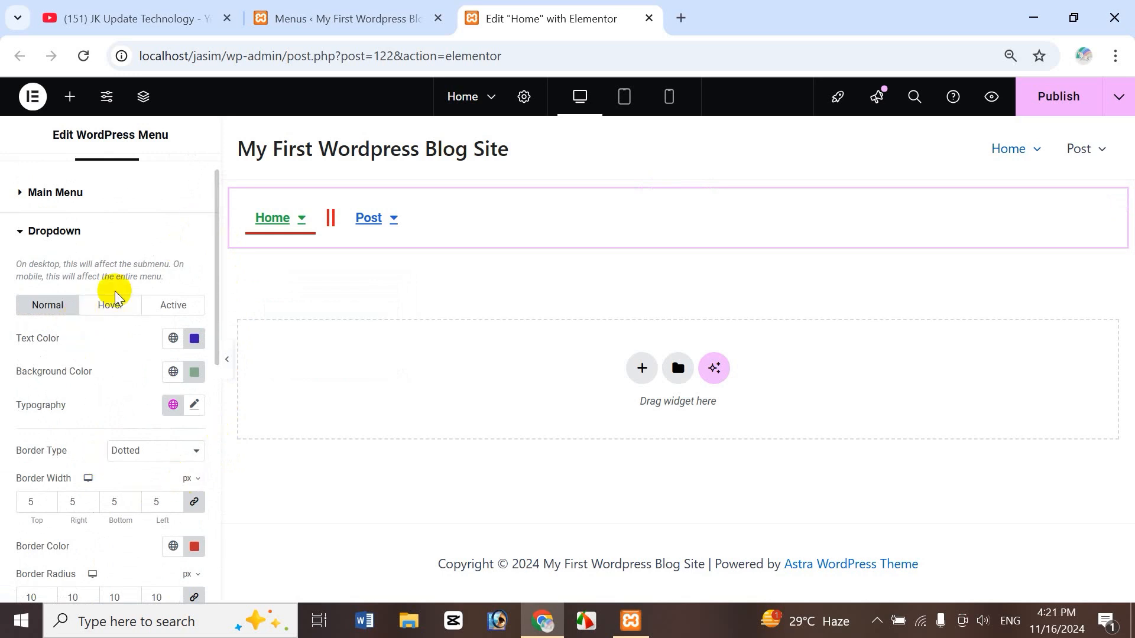
left_click(120, 312)
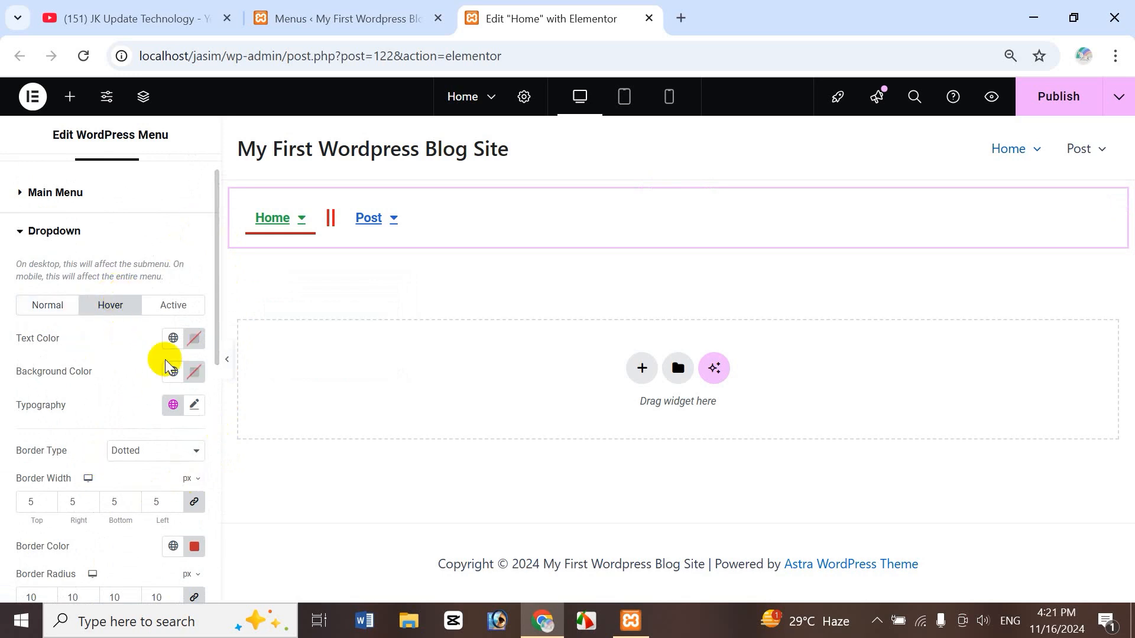
mouse_move(269, 224)
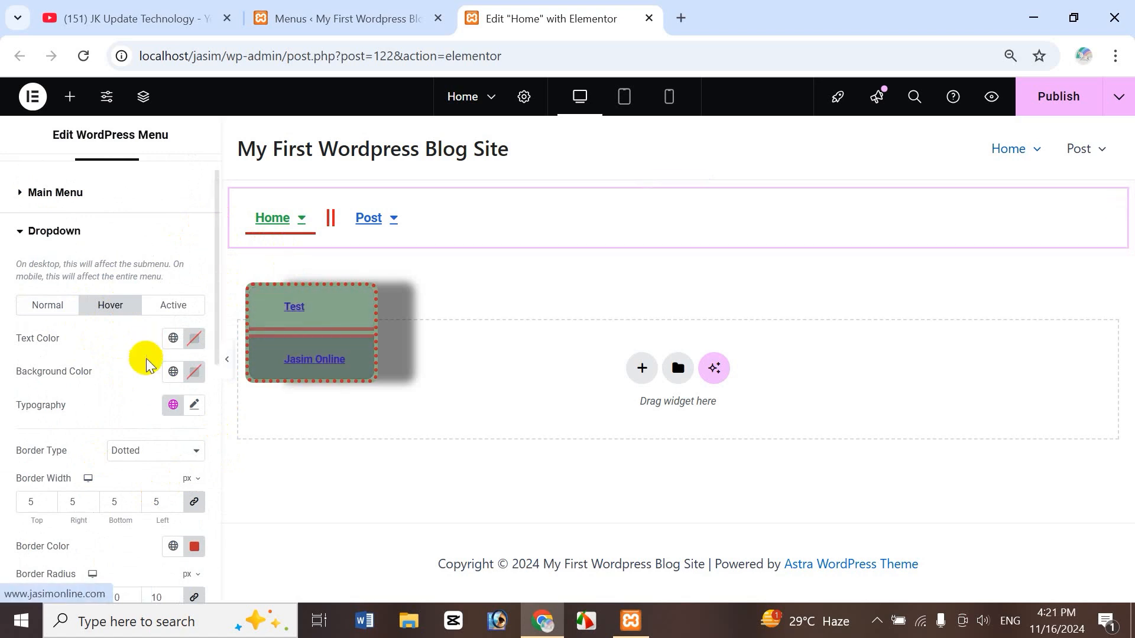
left_click(194, 338)
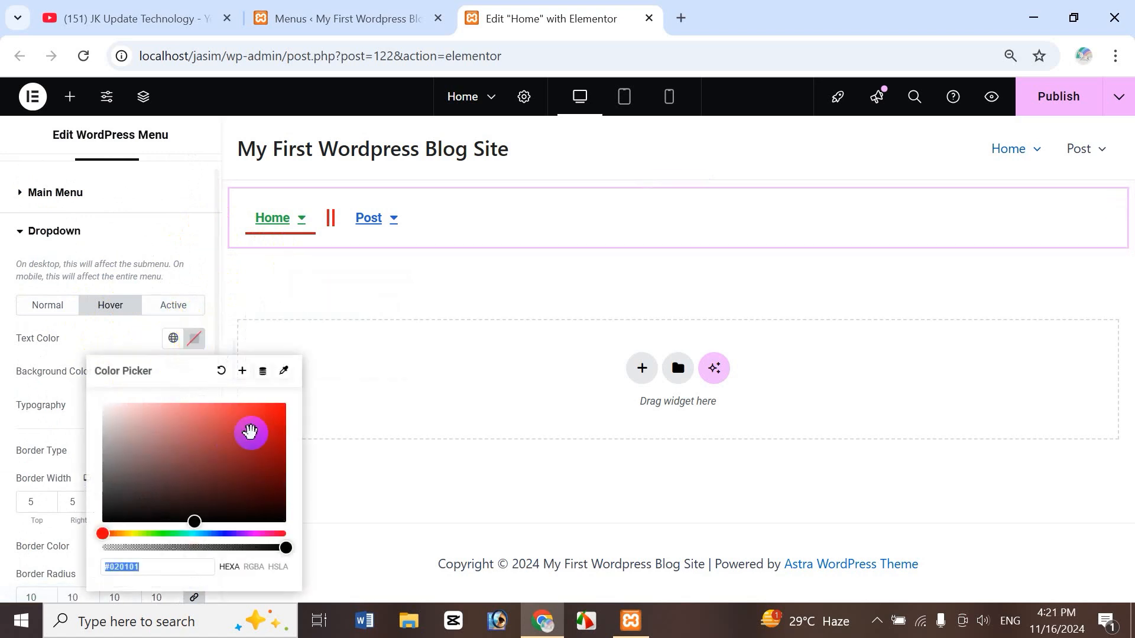
left_click(254, 430)
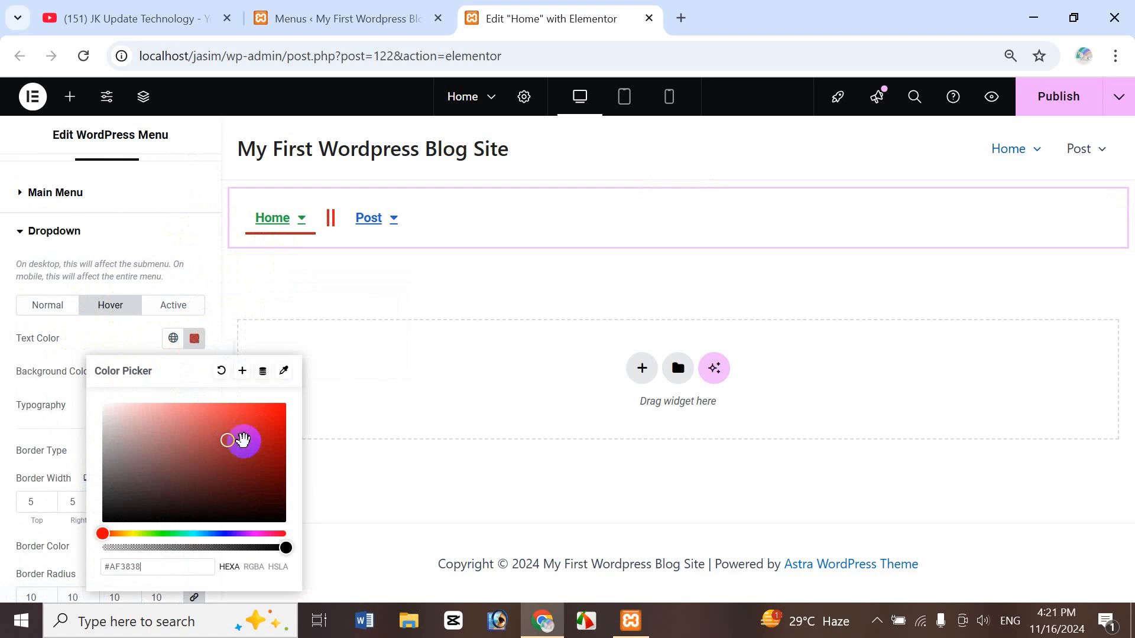
left_click(101, 371)
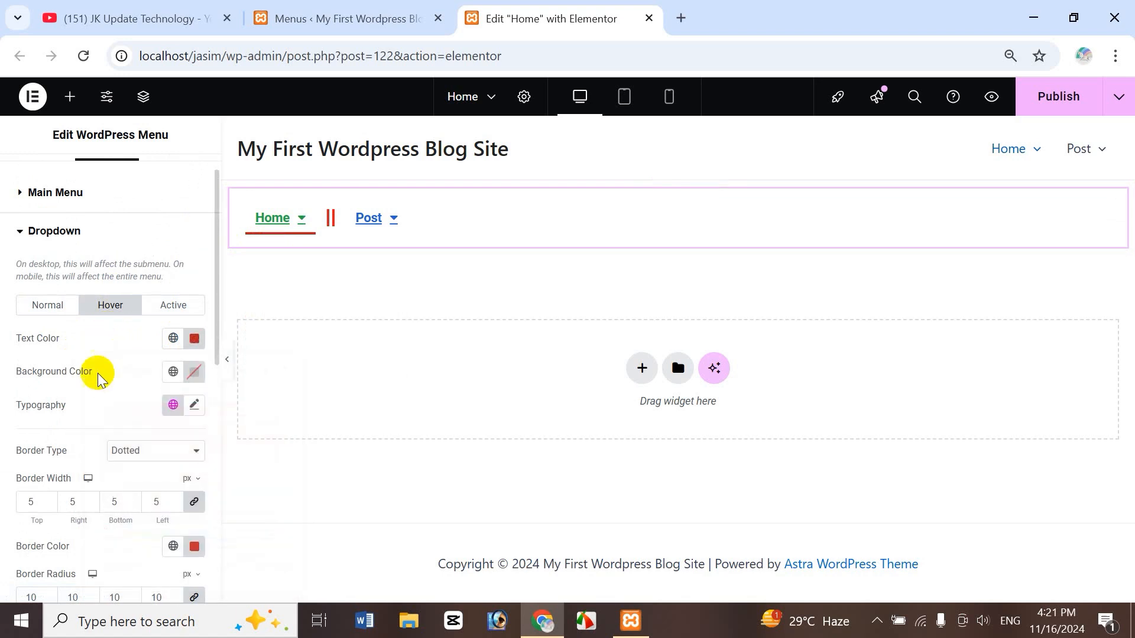
- Set the background color of the dropdown's hover state to green #44A64E and preview it in the Home submenu
left_click(195, 373)
left_click(187, 242)
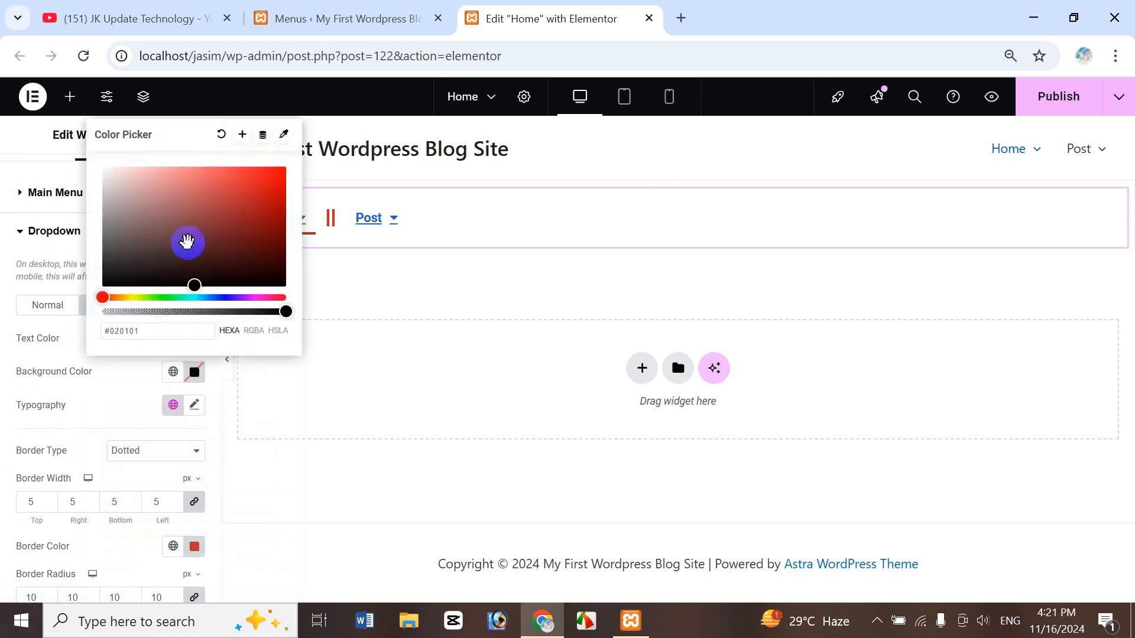
left_click(167, 298)
left_click_drag(190, 228, 211, 209)
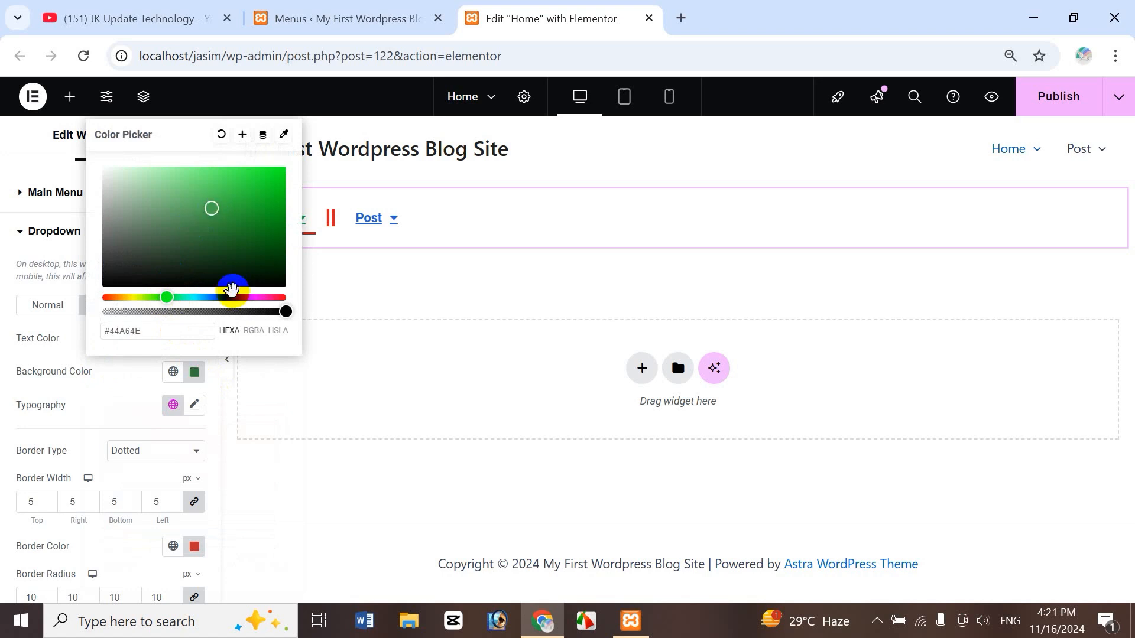
left_click(118, 392)
mouse_move(303, 219)
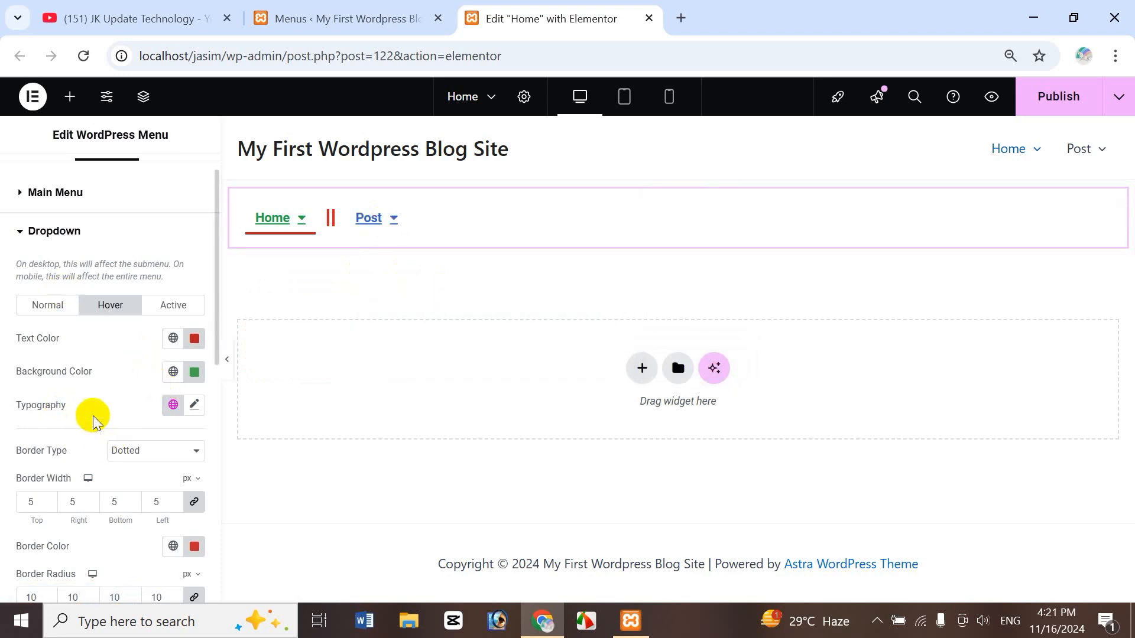
- Look through the dropdown's custom typography settings and its Active state text color, check the Home submenu, and collapse the Dropdown settings
left_click(194, 407)
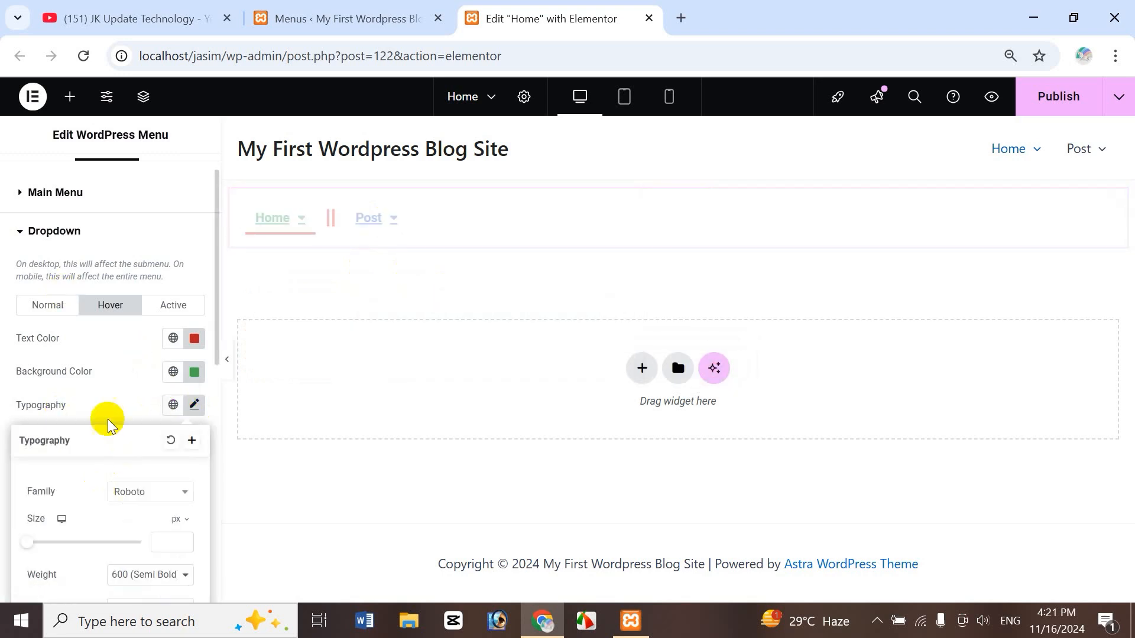
left_click(122, 393)
left_click(193, 305)
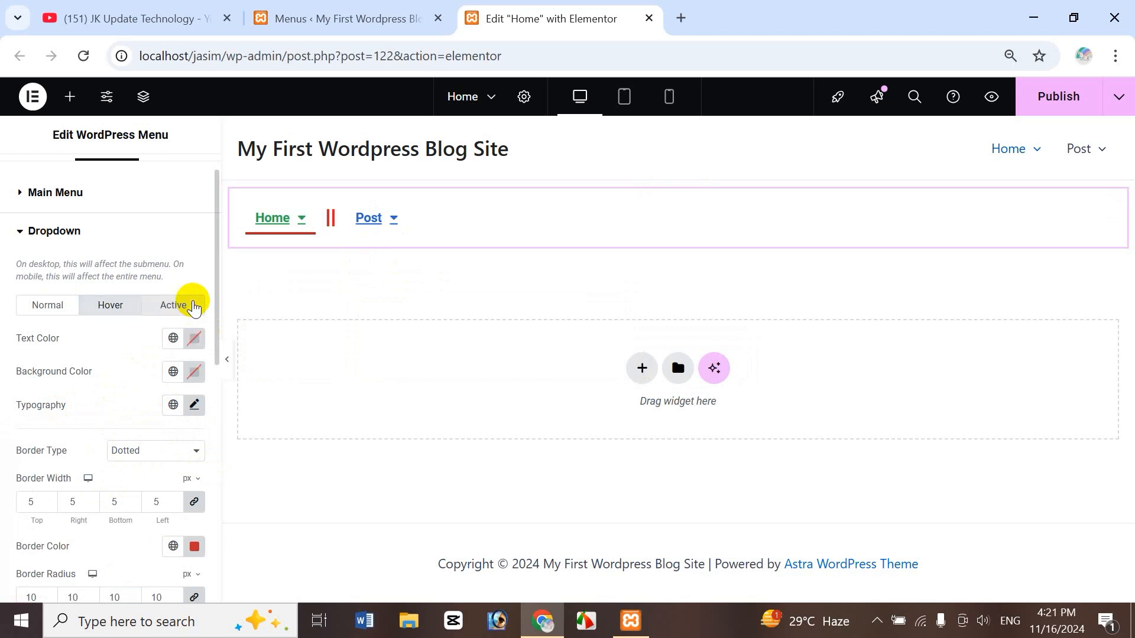
left_click(194, 305)
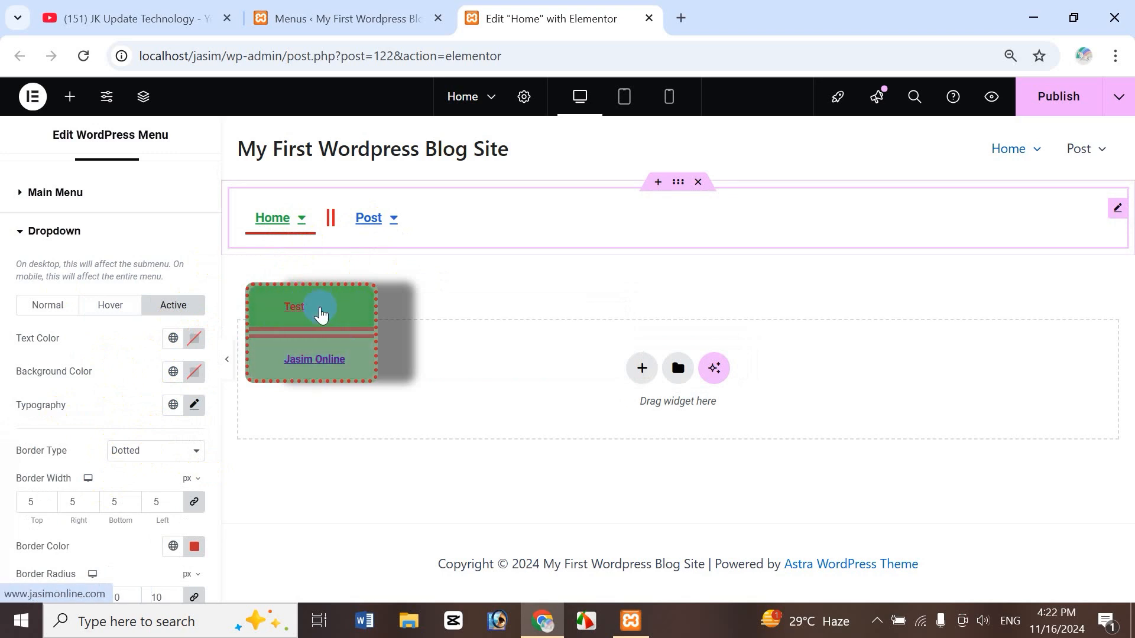
left_click(192, 340)
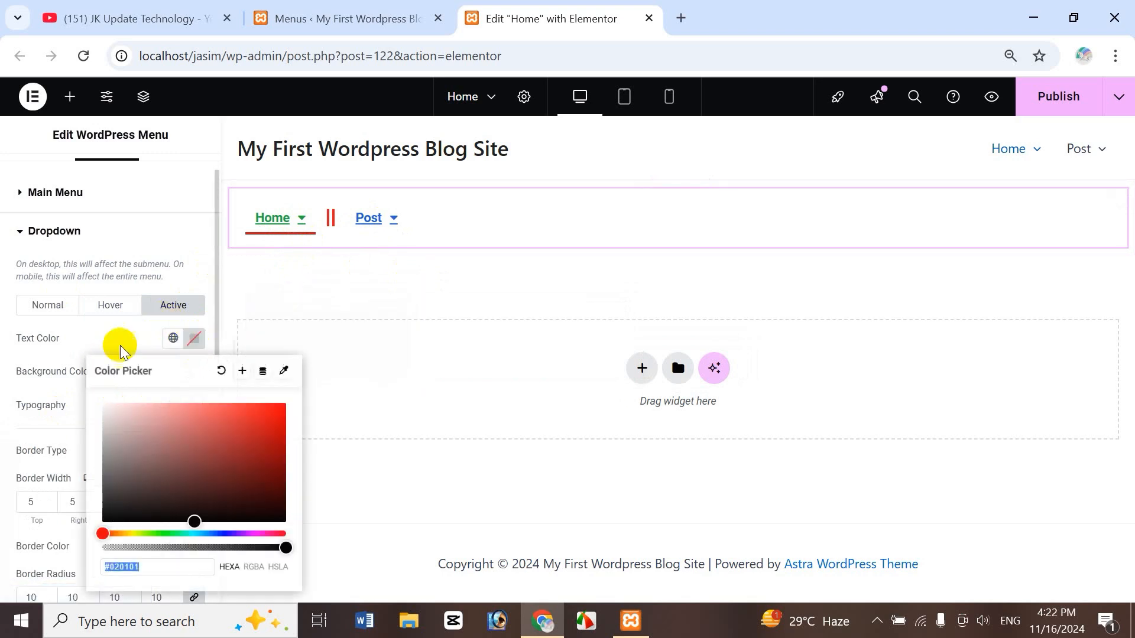
left_click(115, 343)
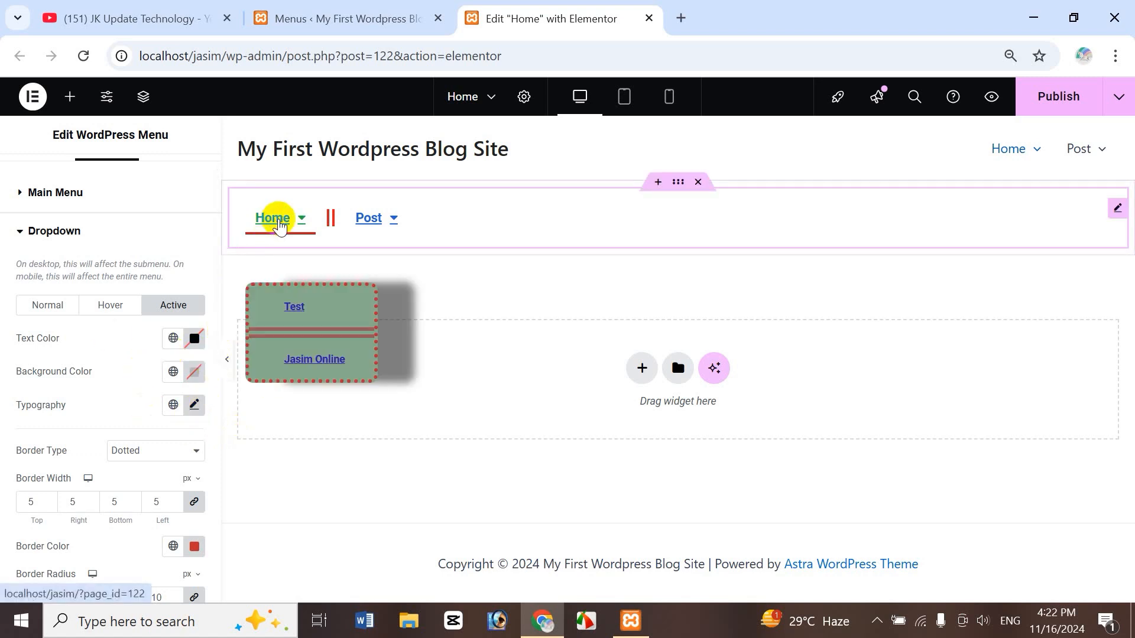
left_click(319, 382)
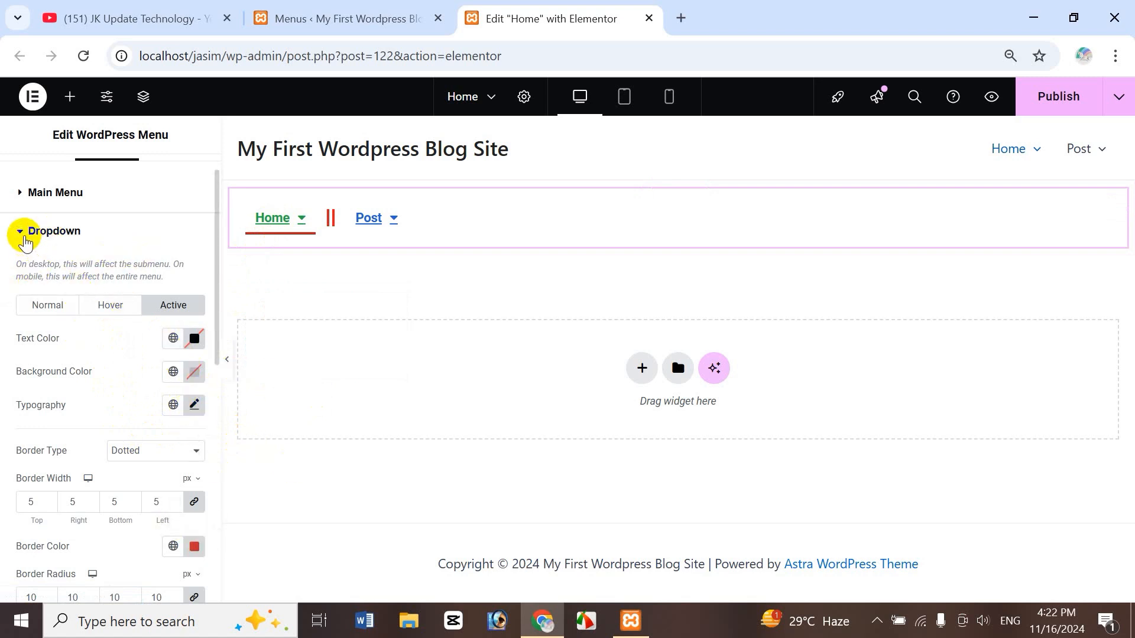
left_click(24, 234)
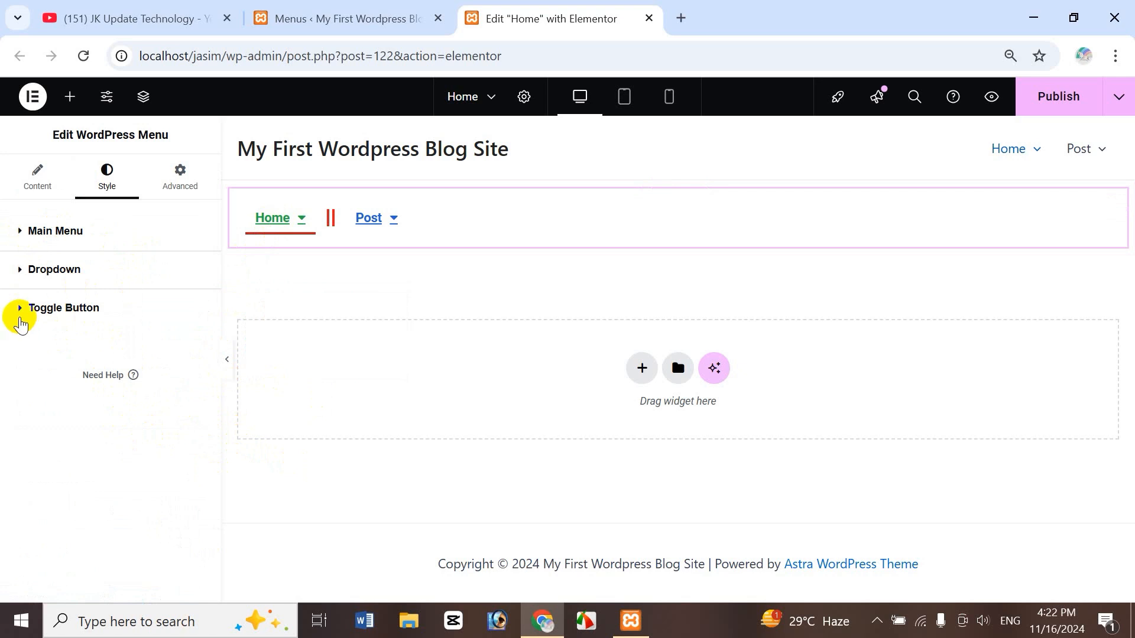
- Expand the Toggle Button style settings, switch to the tablet preview, and set the button's normal color to orange #C45B22
left_click(19, 309)
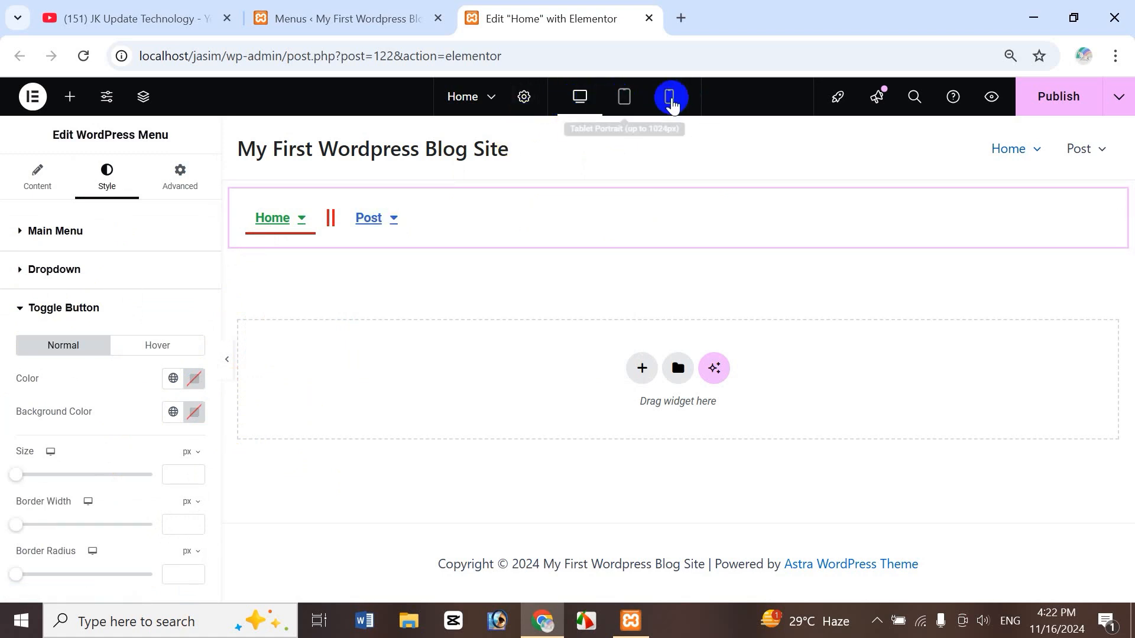
left_click(625, 99)
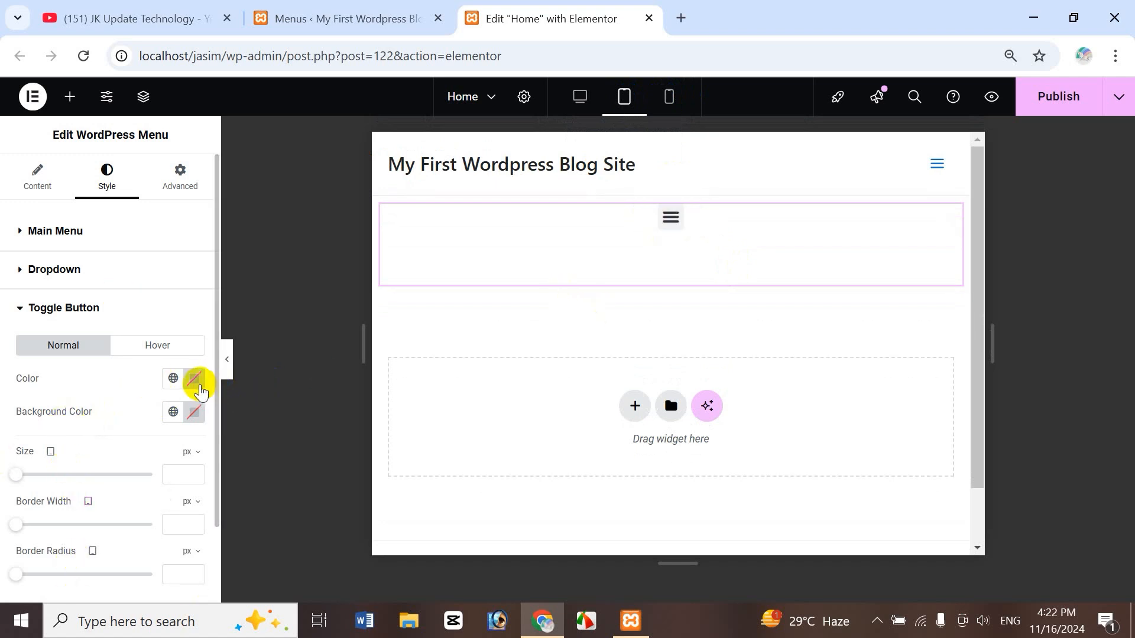
left_click(172, 378)
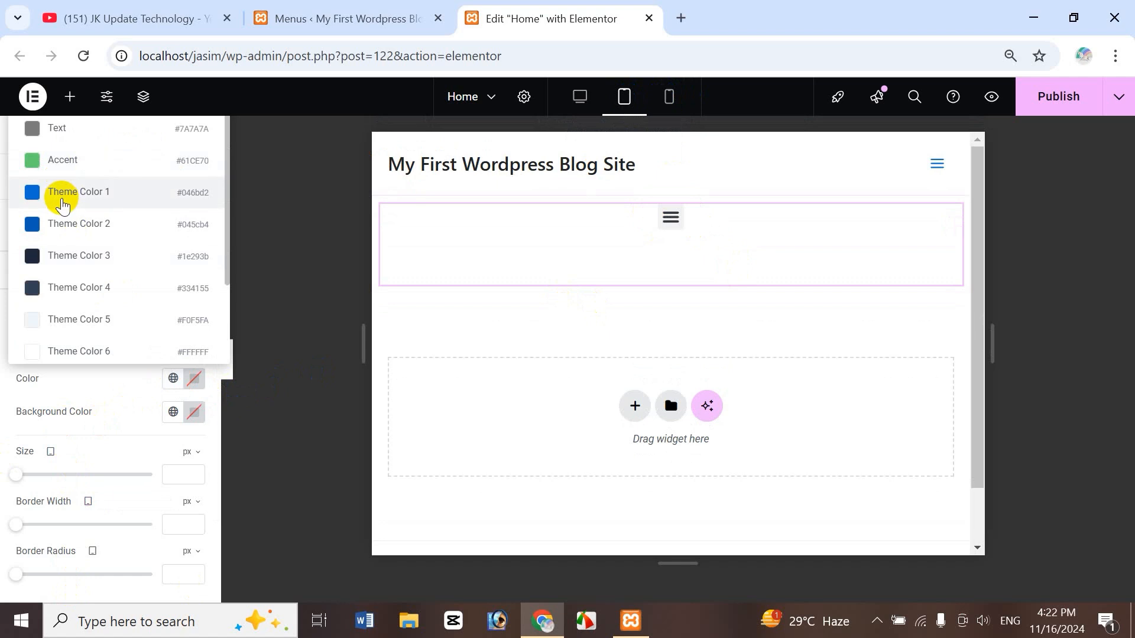
left_click(59, 195)
left_click(195, 379)
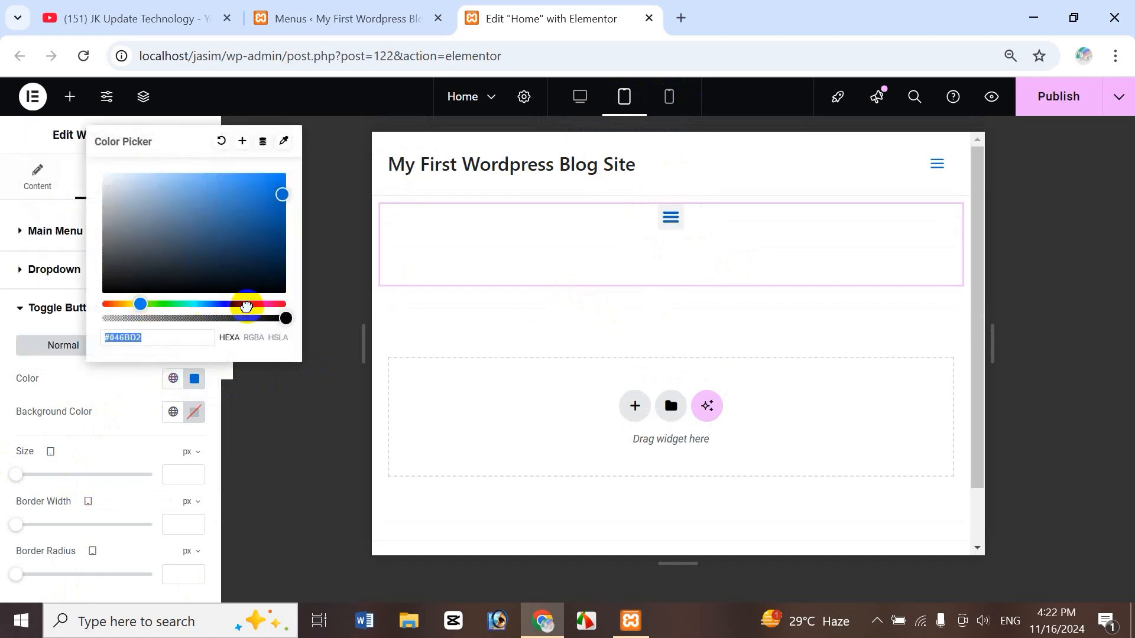
left_click(247, 304)
left_click(254, 201)
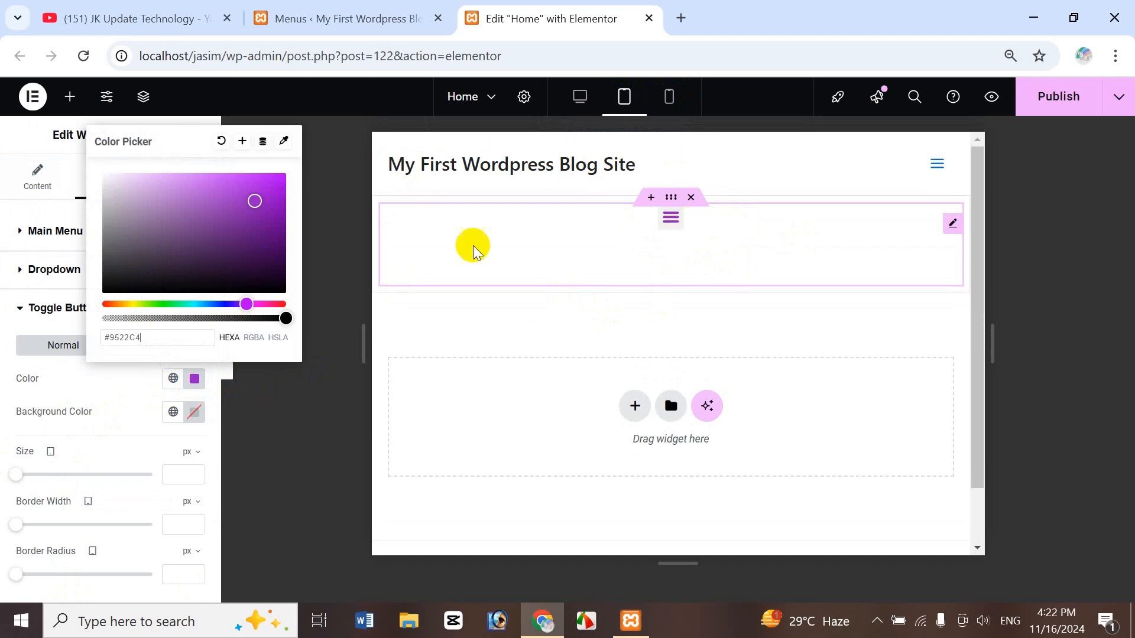
left_click(114, 302)
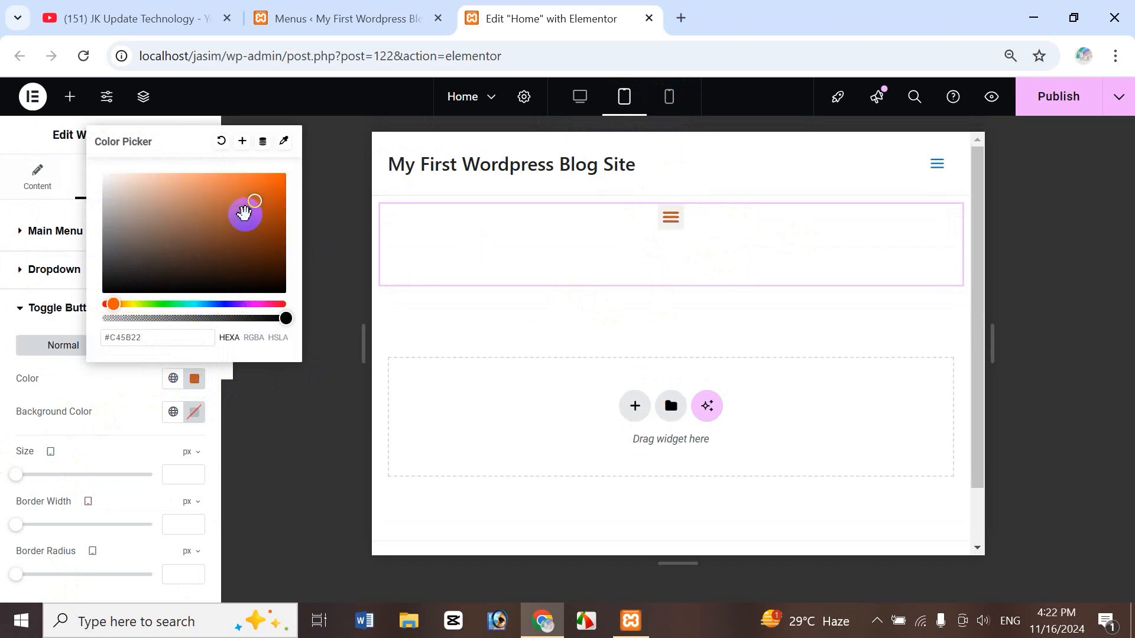
left_click(110, 385)
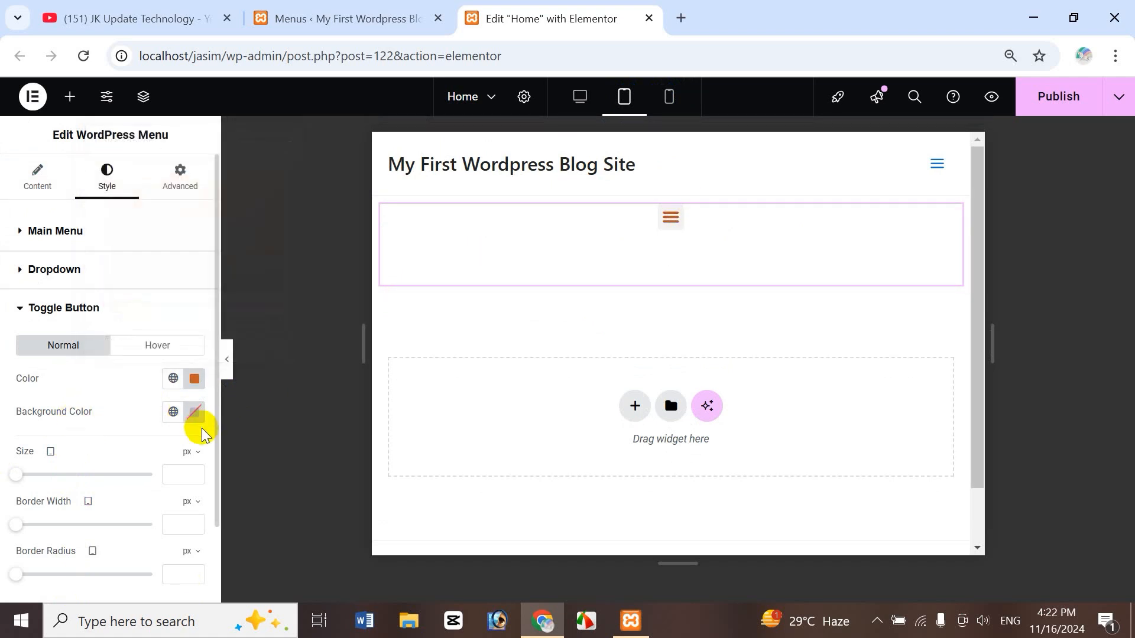
- Set the toggle button's normal background color to blue #679DBD
left_click(195, 412)
left_click_drag(200, 322, 166, 297)
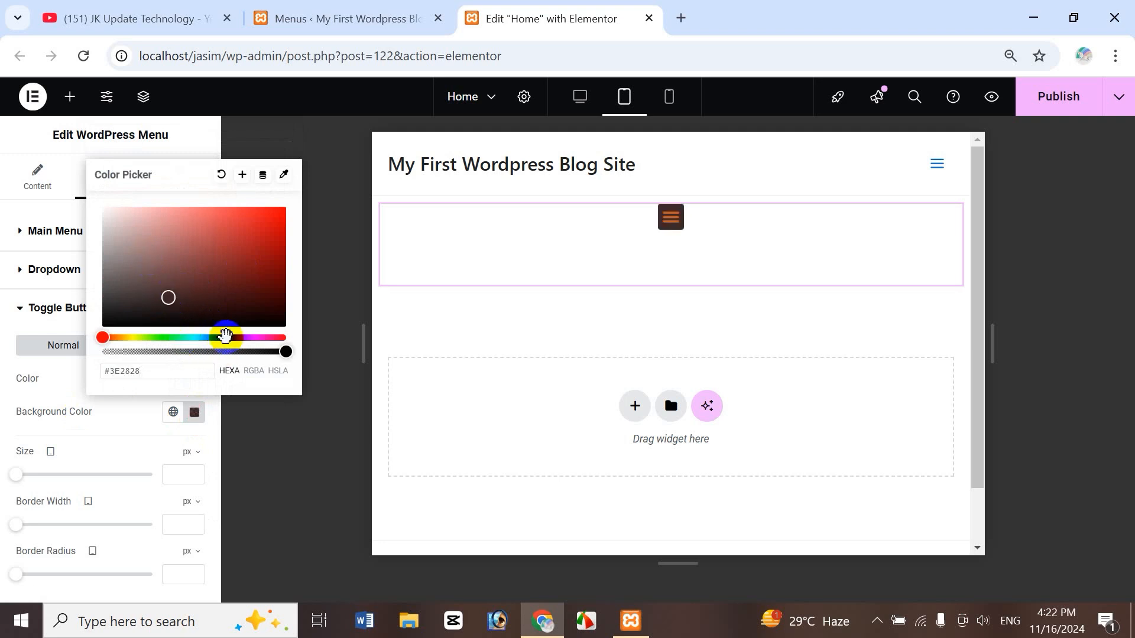
left_click(206, 337)
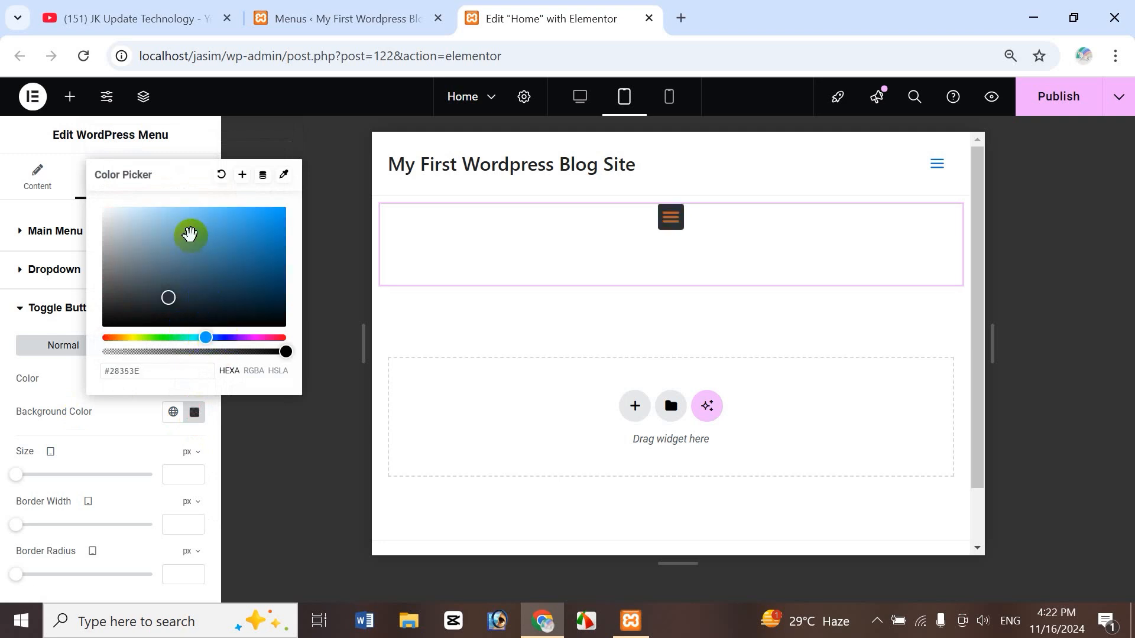
left_click(185, 236)
left_click(663, 228)
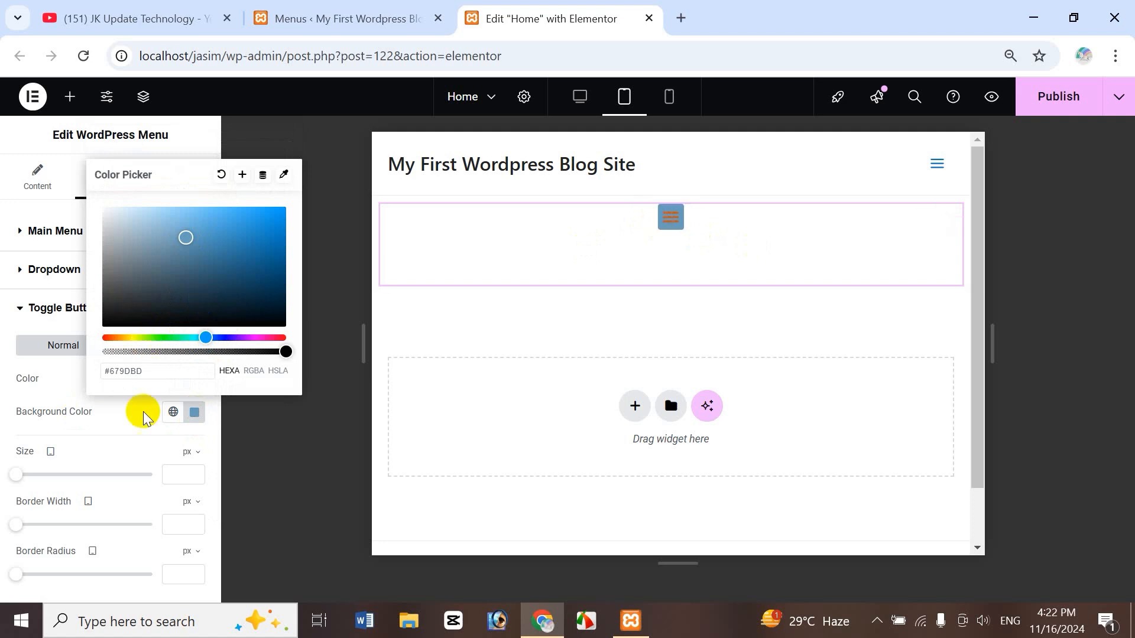
left_click(114, 418)
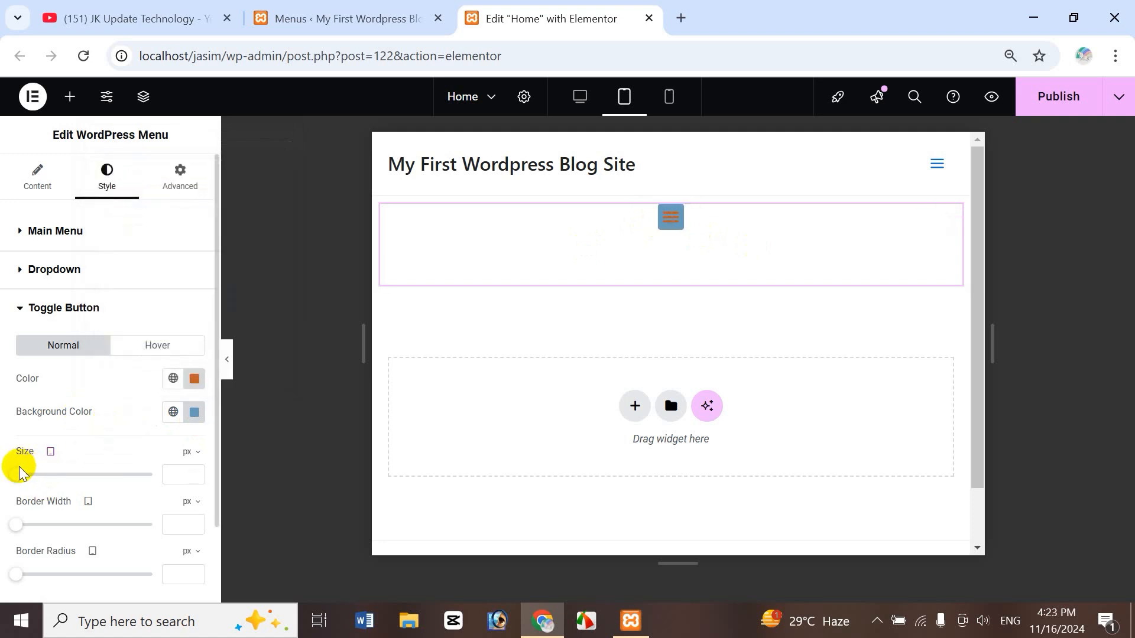
- Set the toggle button's size to 49 px, its border width to 6 px and its border radius to 26 px
left_click_drag(20, 474, 69, 475)
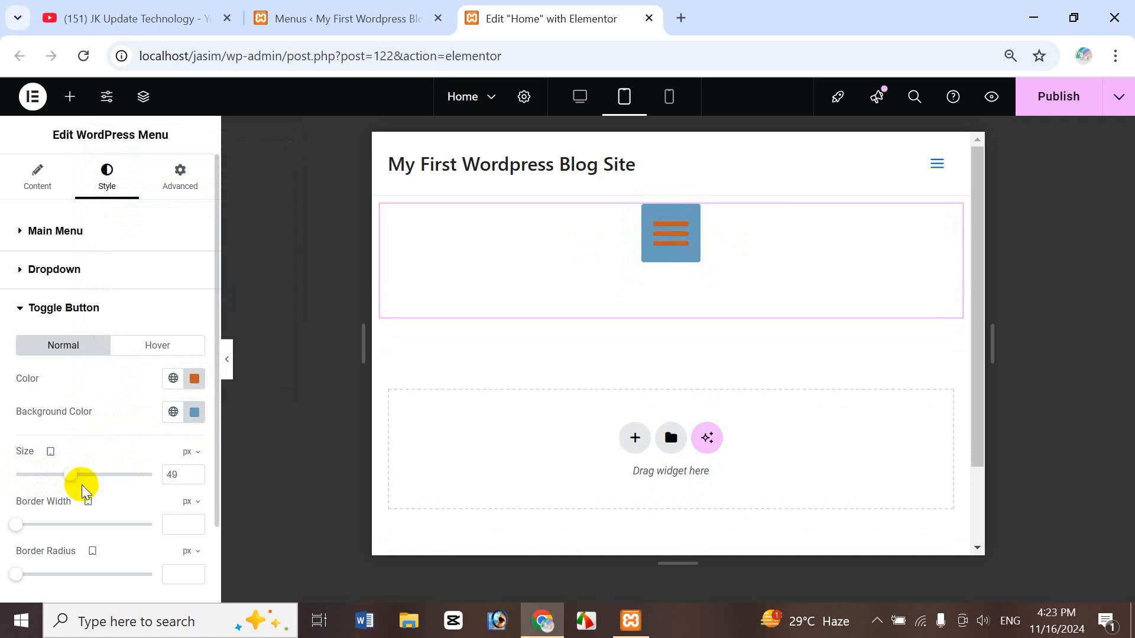
left_click_drag(16, 525, 98, 524)
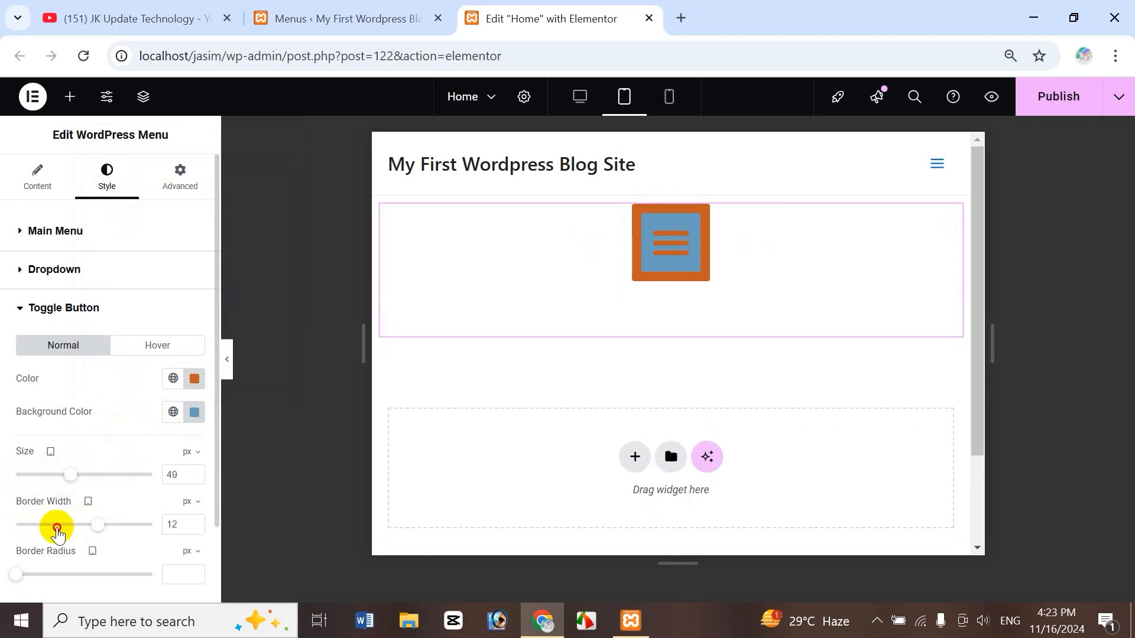
left_click(57, 526)
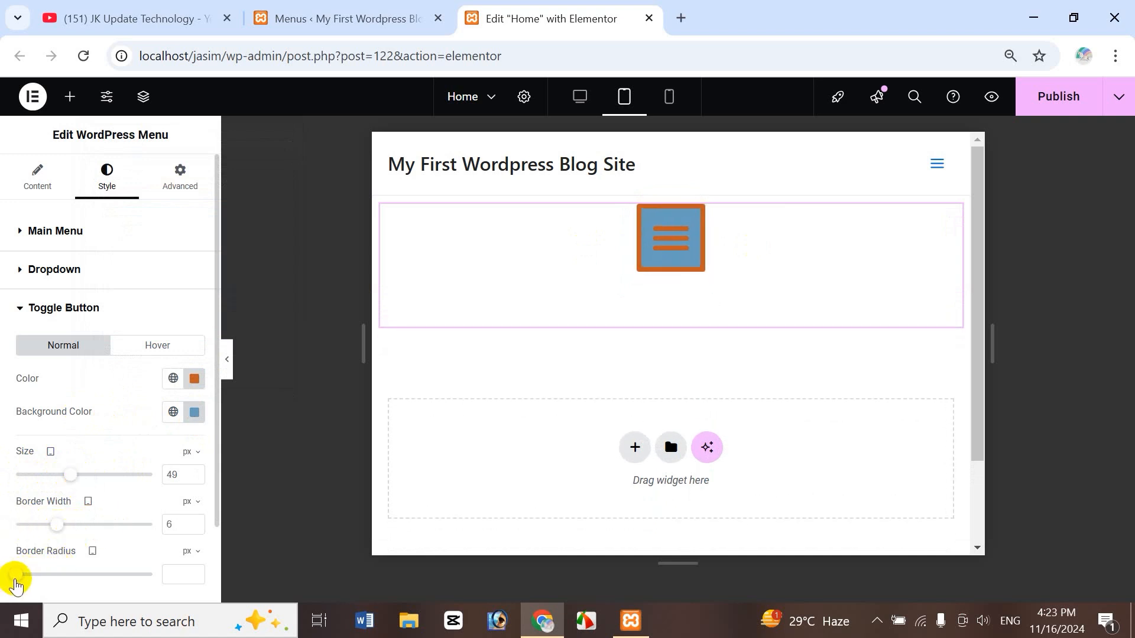
left_click_drag(24, 582, 52, 576)
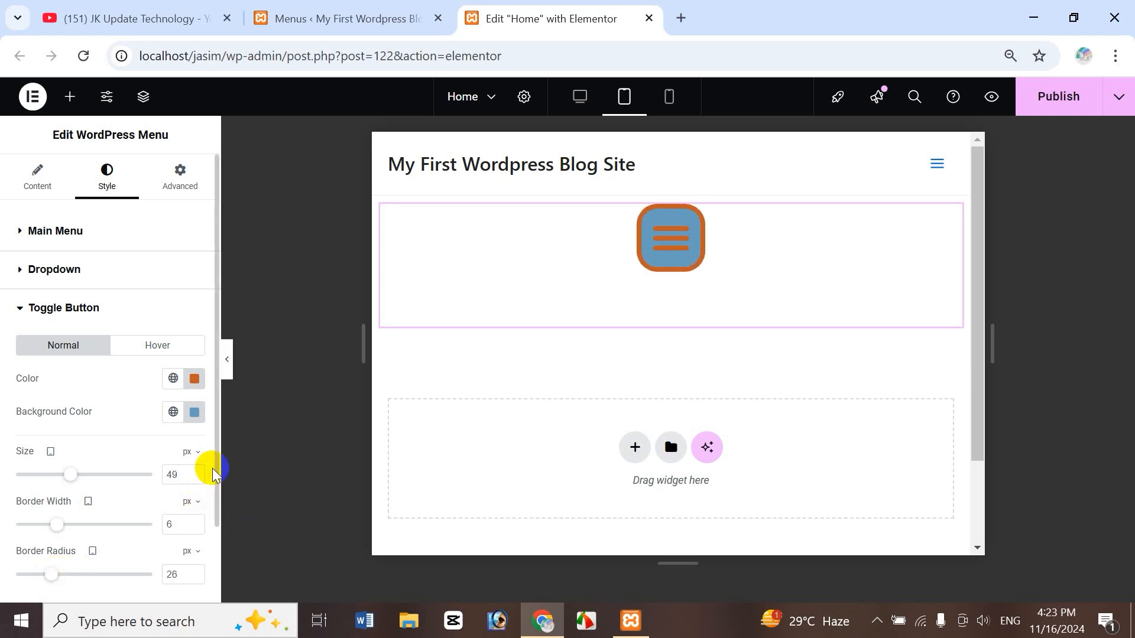
- Set the color of the toggle button's hover state to yellow-green #A0C10F
mouse_move(215, 473)
left_mouse_down()
mouse_move(215, 532)
mouse_move(216, 477)
left_mouse_up()
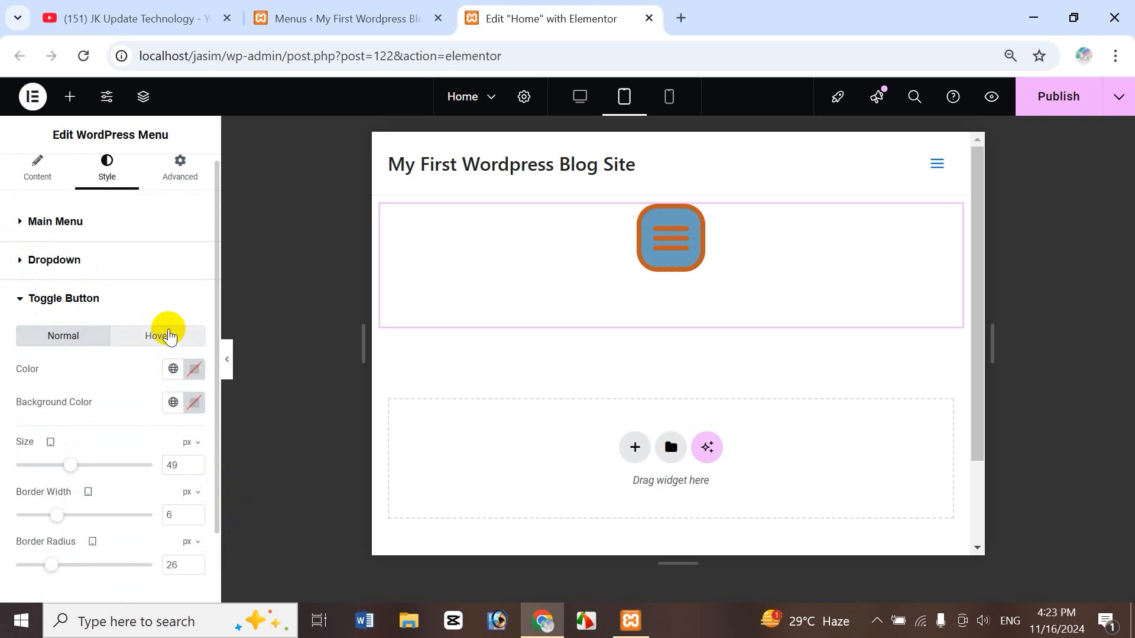
left_click(169, 336)
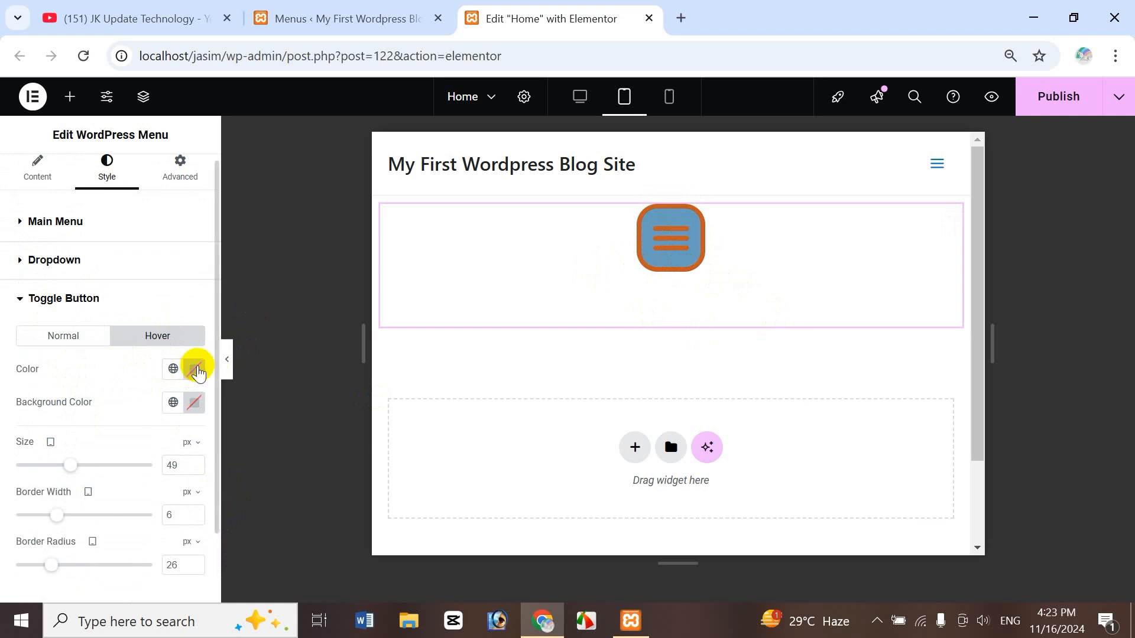
left_click(199, 371)
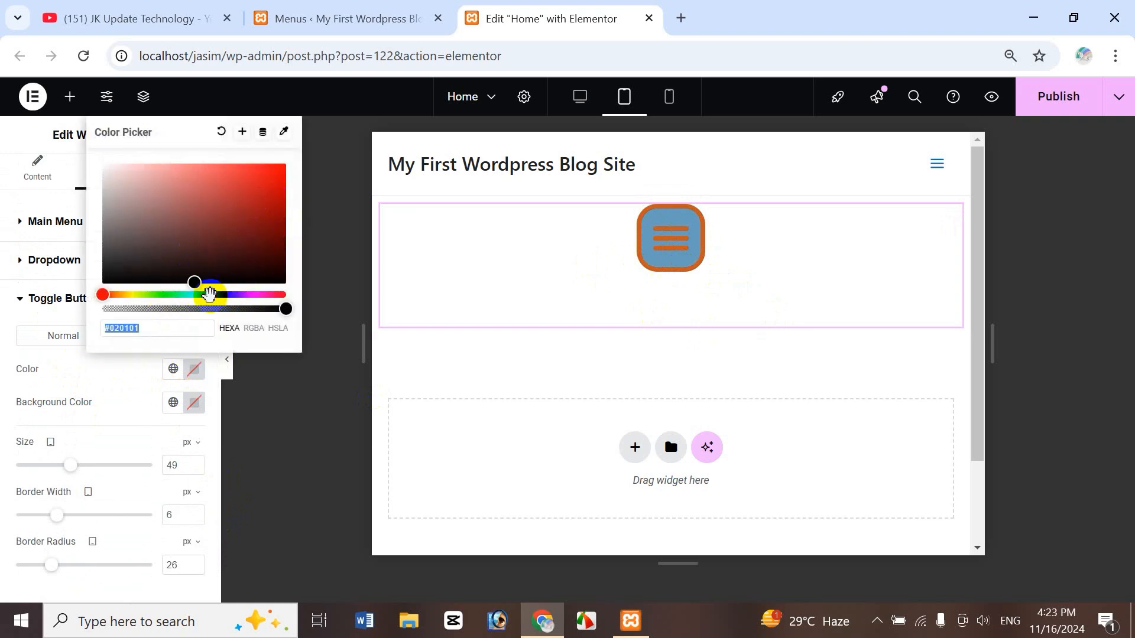
left_click_drag(140, 293, 138, 295)
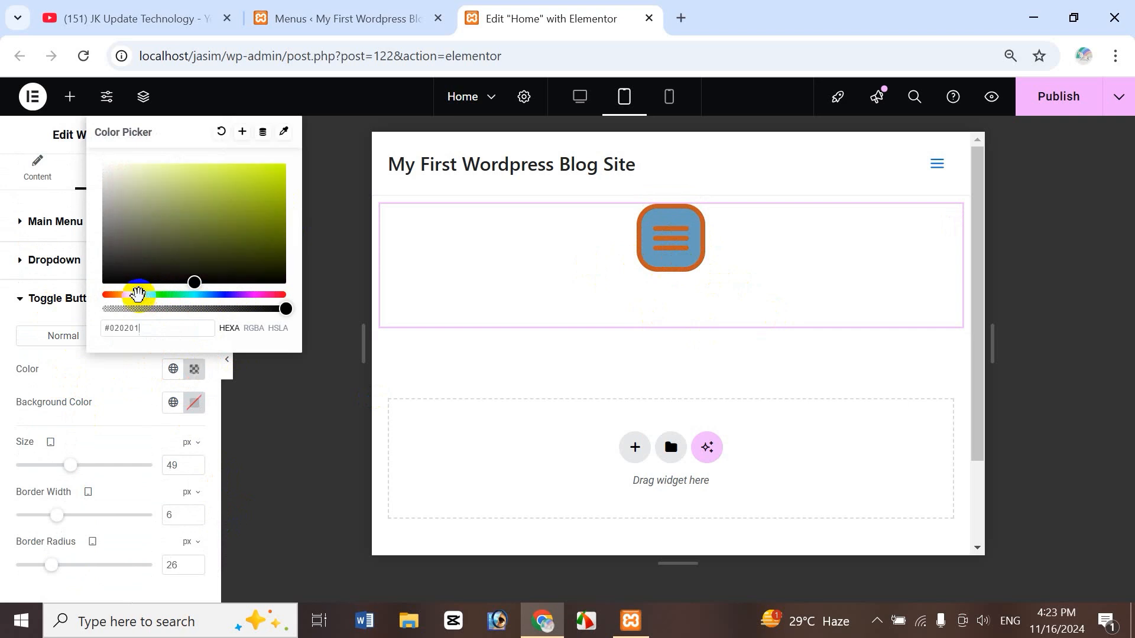
left_click(271, 191)
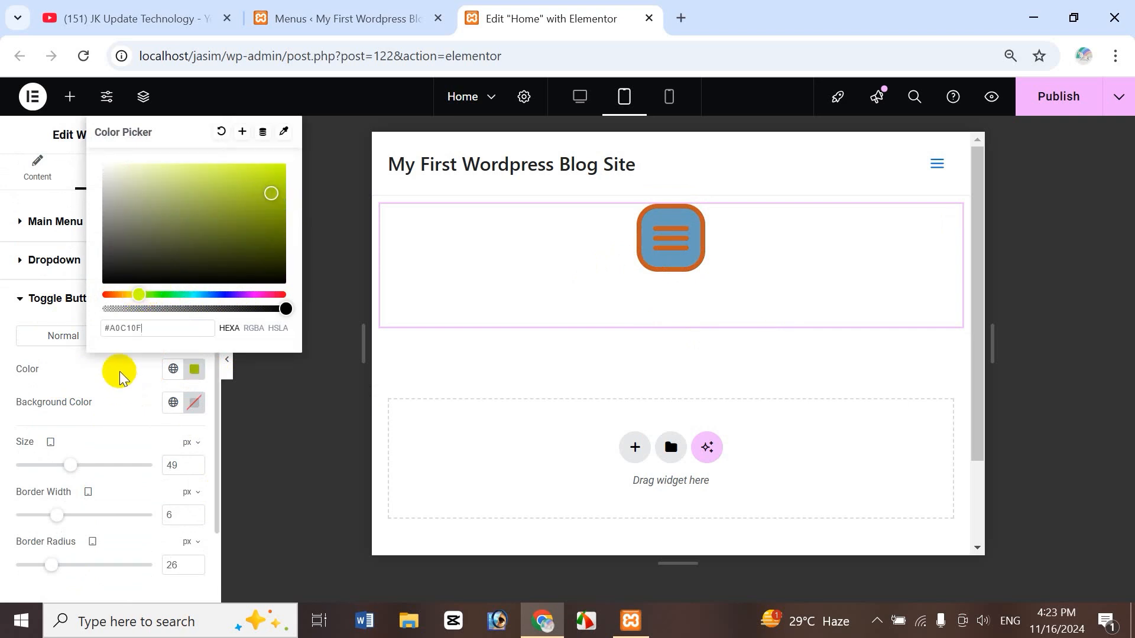
left_click(682, 258)
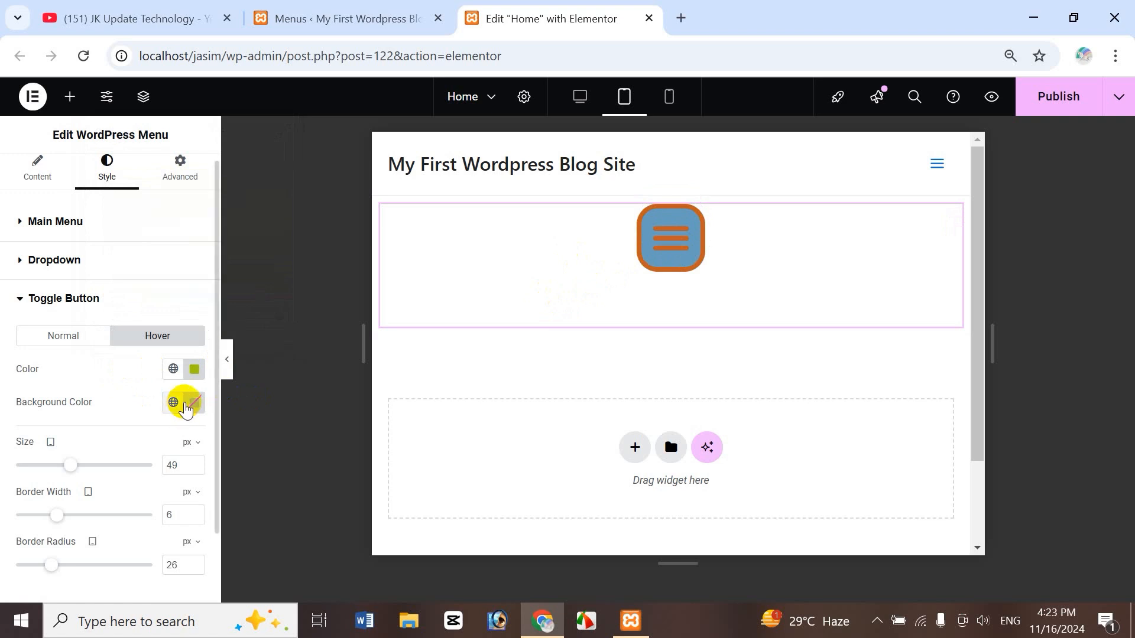
- Set the background color of the toggle button's hover state to dark #261F1F and preview it on the button
left_click(190, 406)
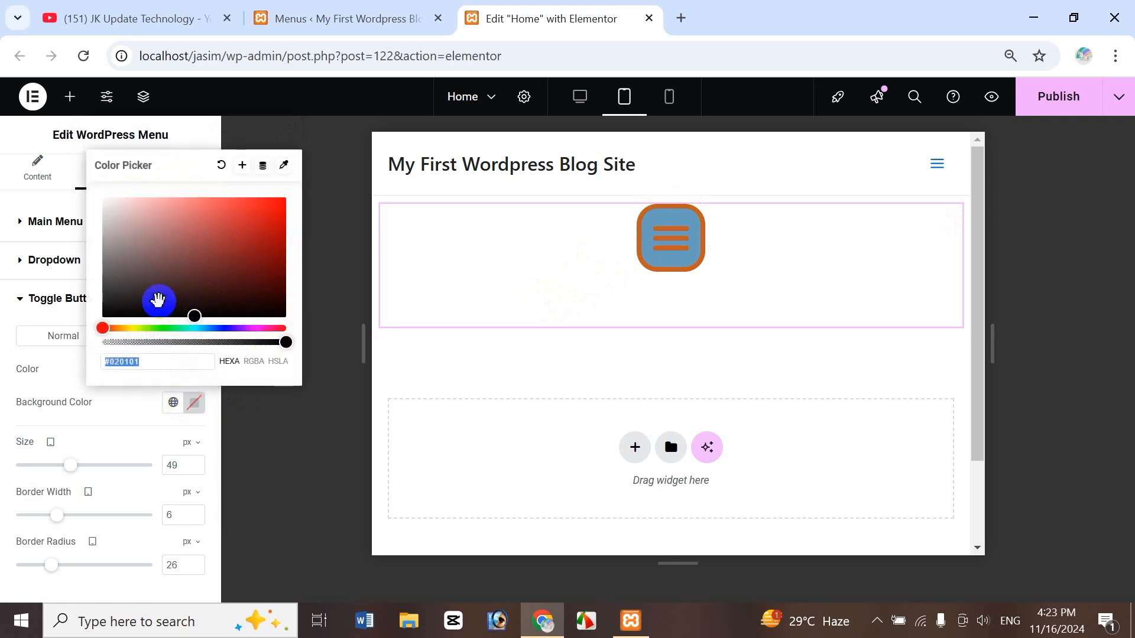
left_click(158, 301)
left_click(121, 413)
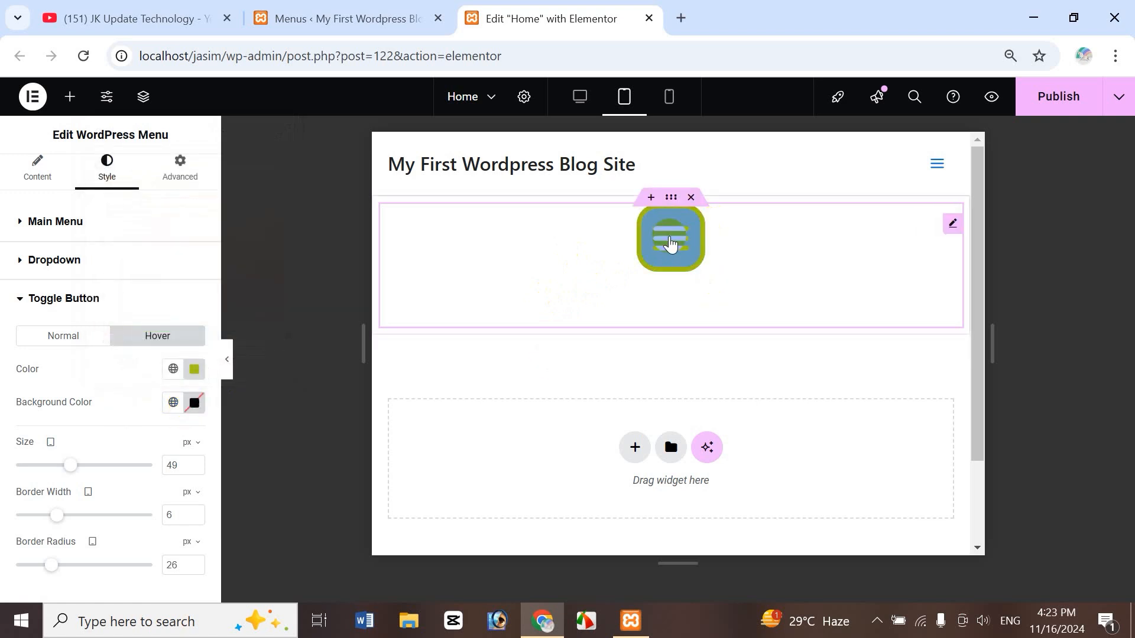
left_click(195, 402)
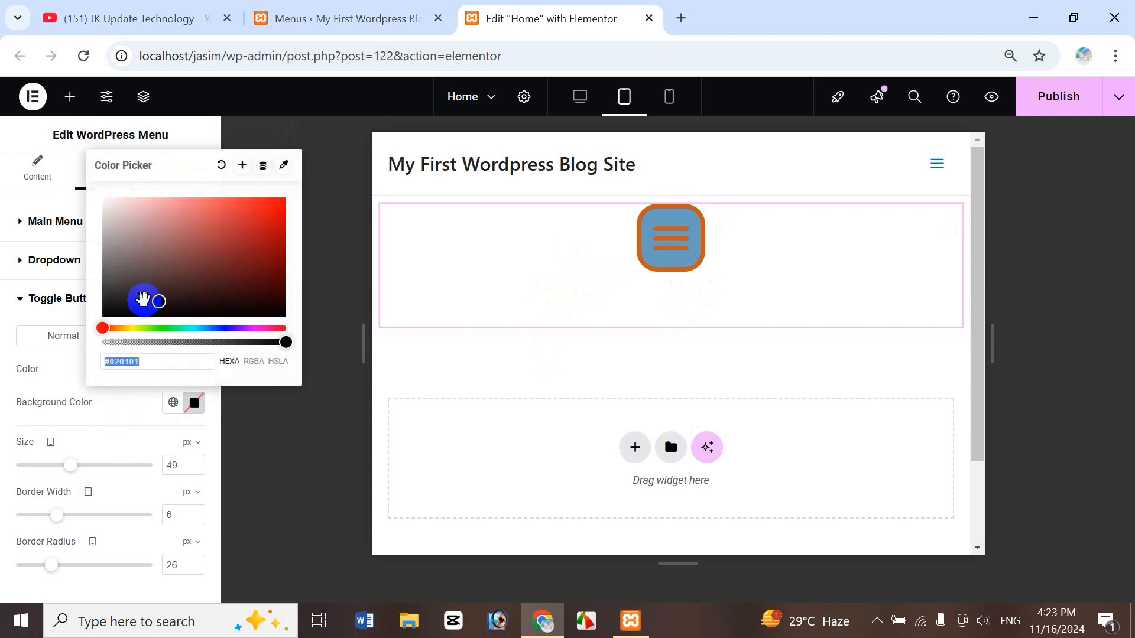
left_click(122, 426)
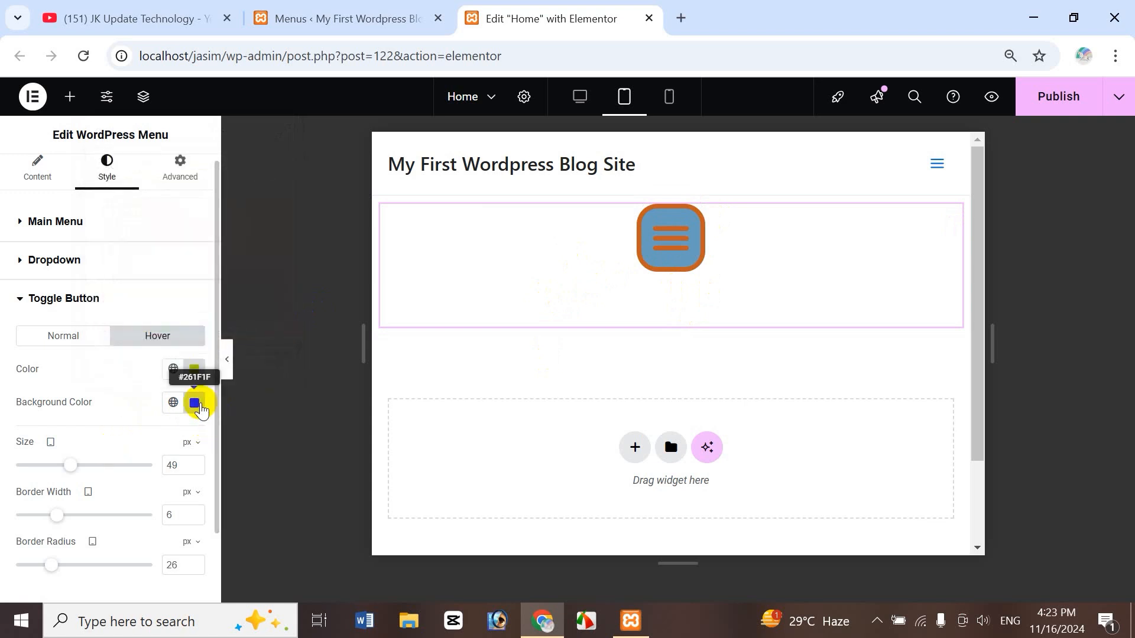
left_click(686, 243)
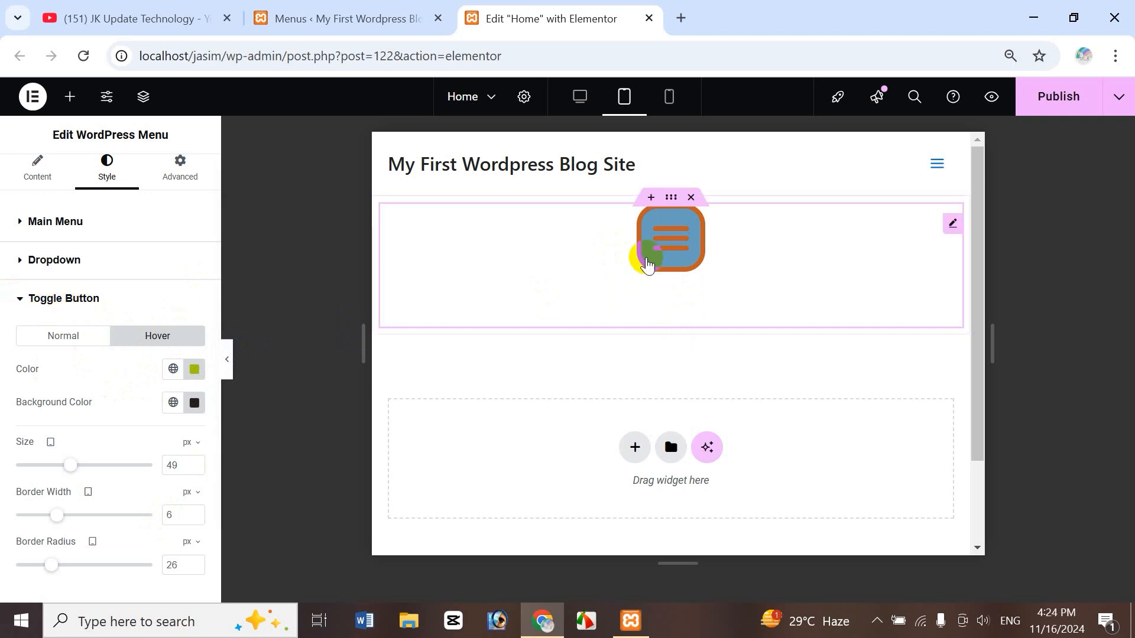
- Collapse the Toggle Button settings and switch the preview back to desktop
left_click(23, 301)
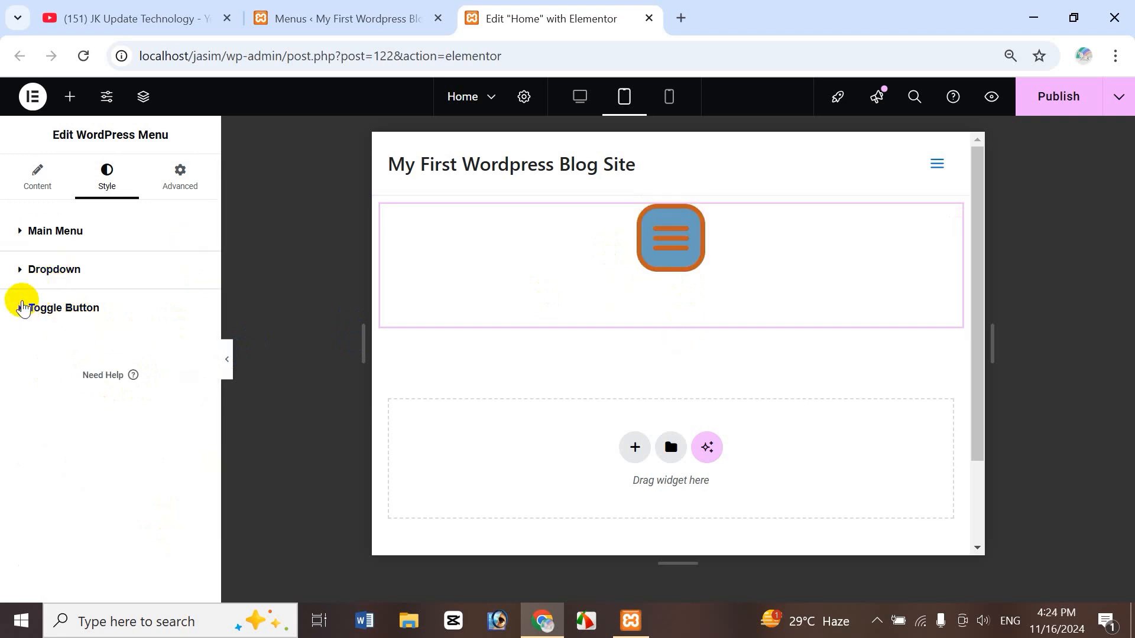
left_click(22, 301)
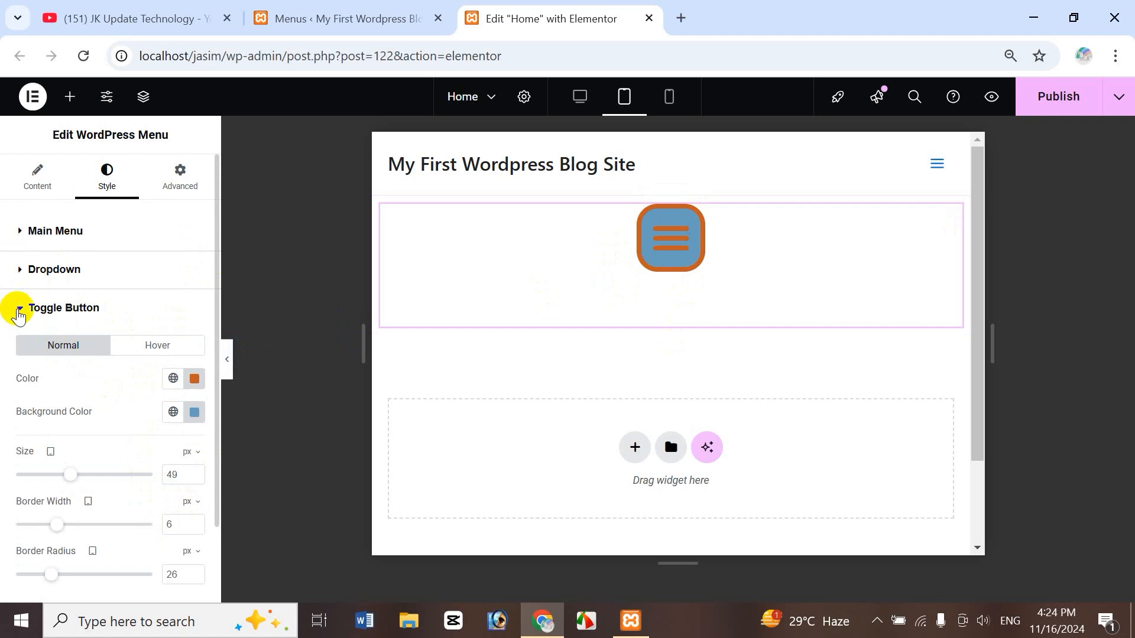
left_click(24, 308)
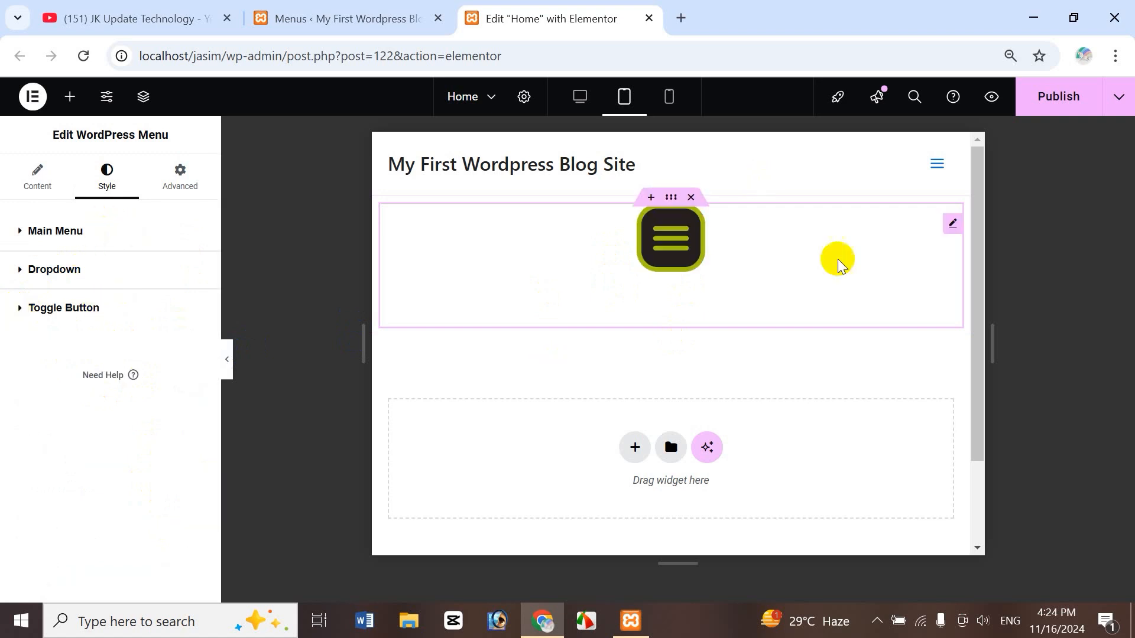
left_click(584, 116)
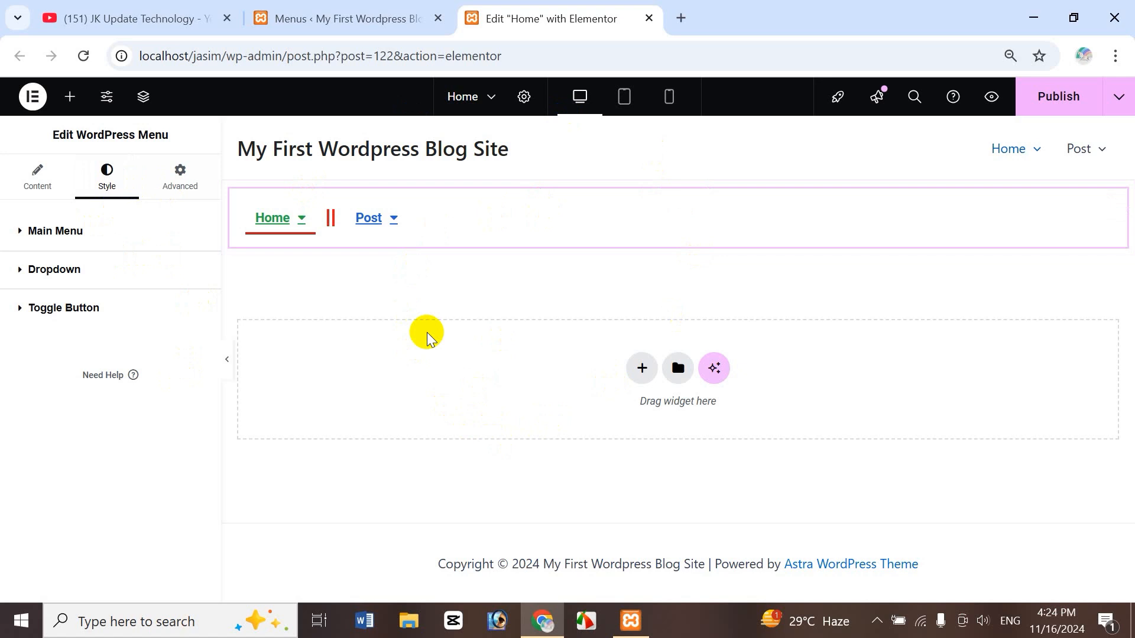
- Review the Main Menu structure on the WordPress Menus page and return to the Elementor editor
left_click(311, 19)
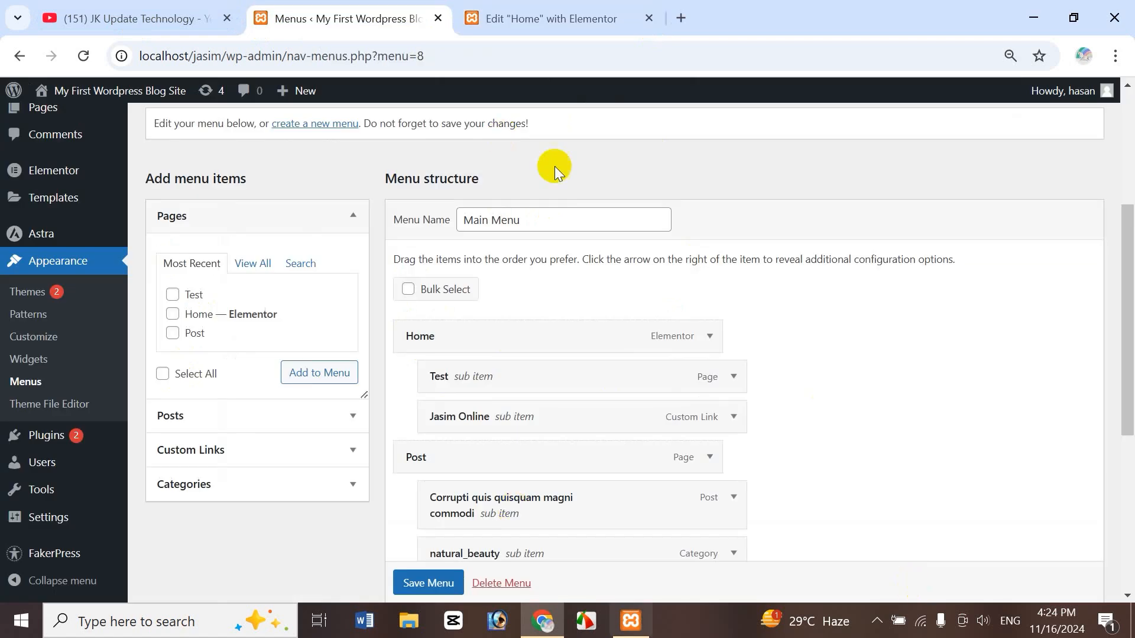
left_click(582, 14)
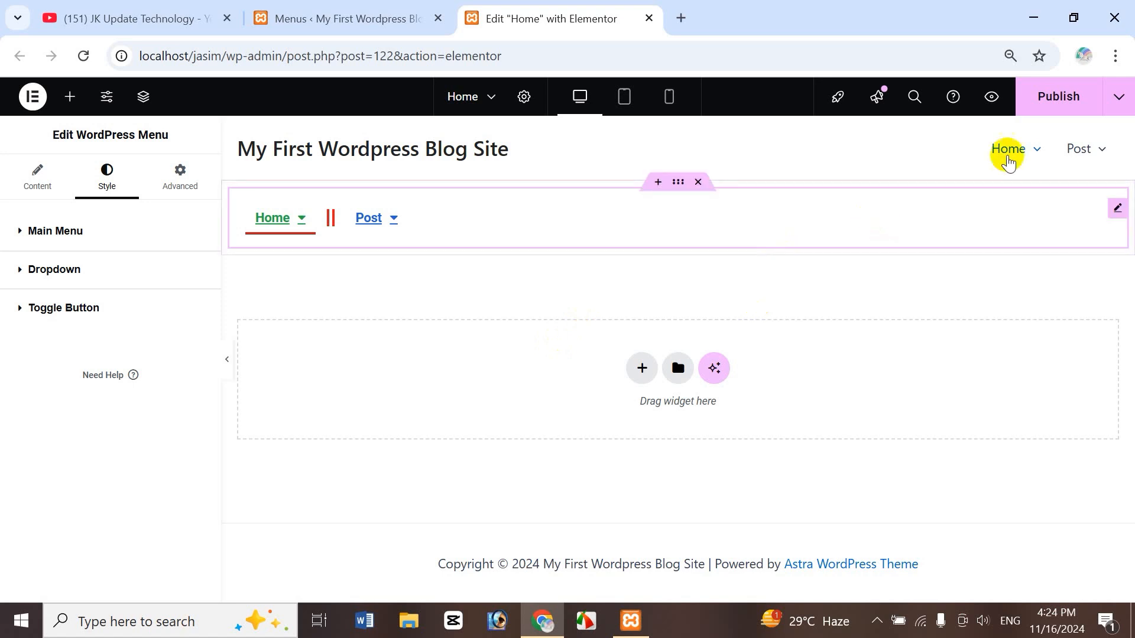
- Publish the Home page and open the live page to check the Home and Post dropdown menus
left_click(1061, 99)
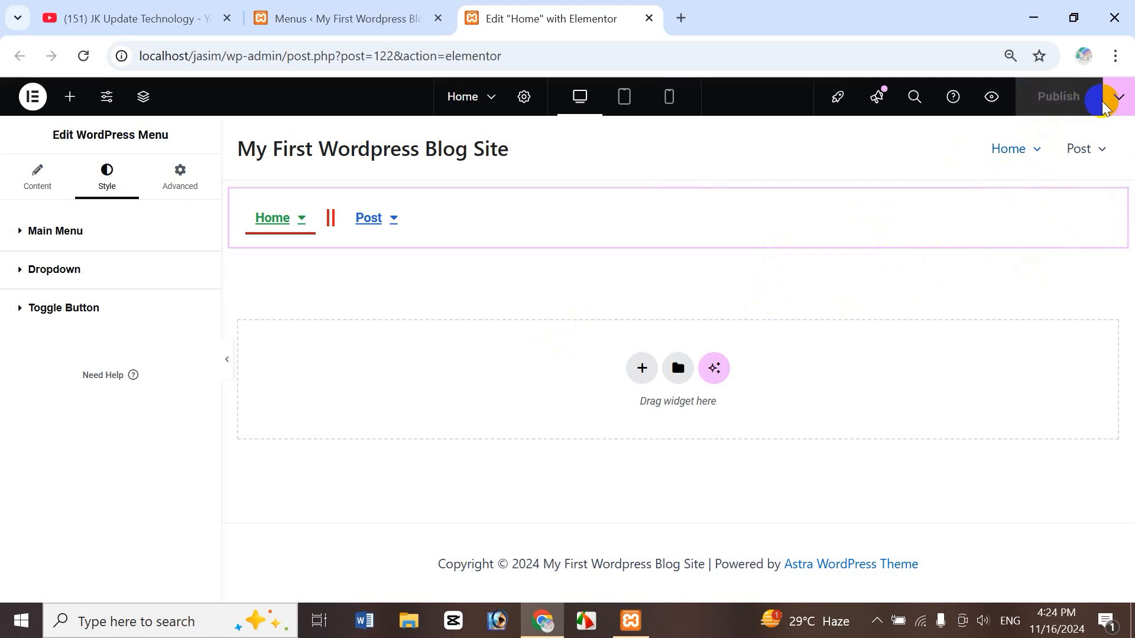
left_click(1123, 109)
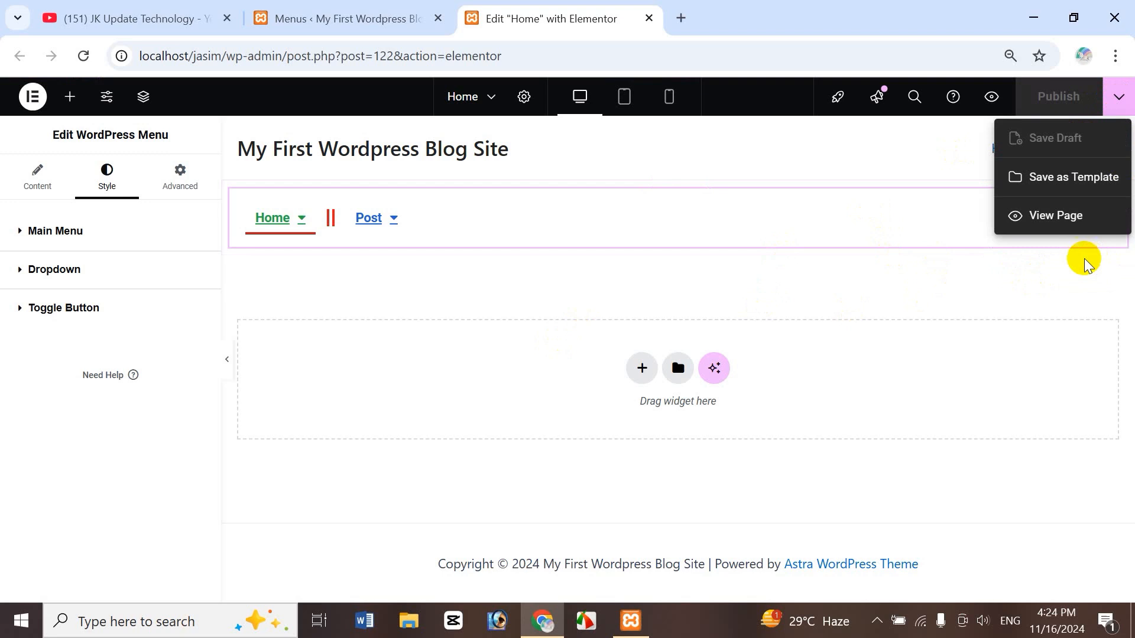
left_click(1072, 215)
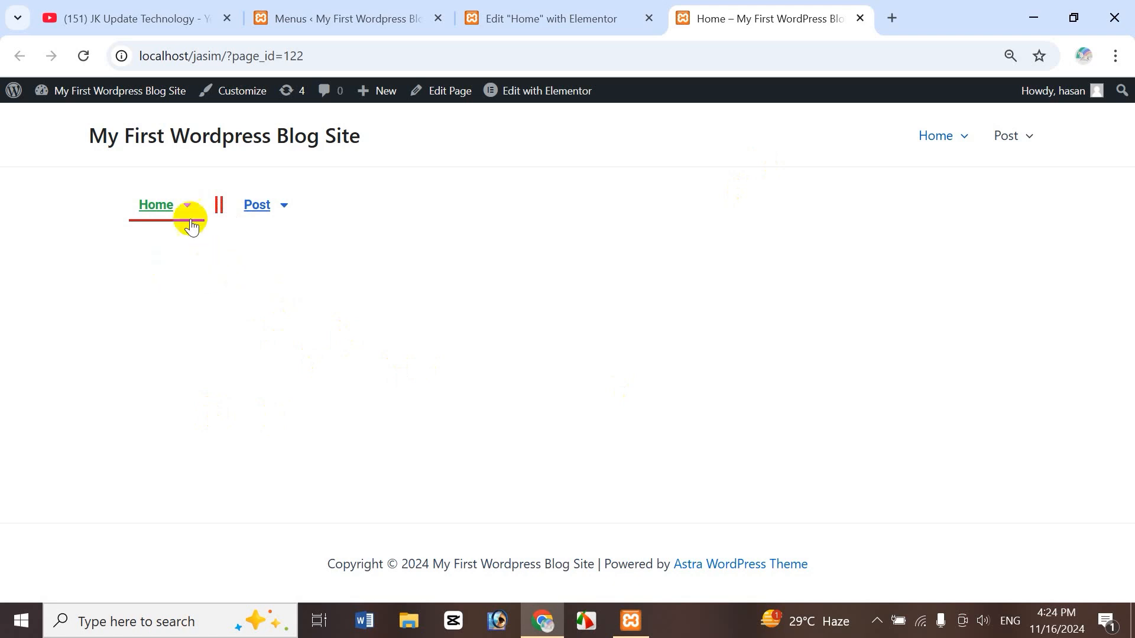
mouse_move(189, 214)
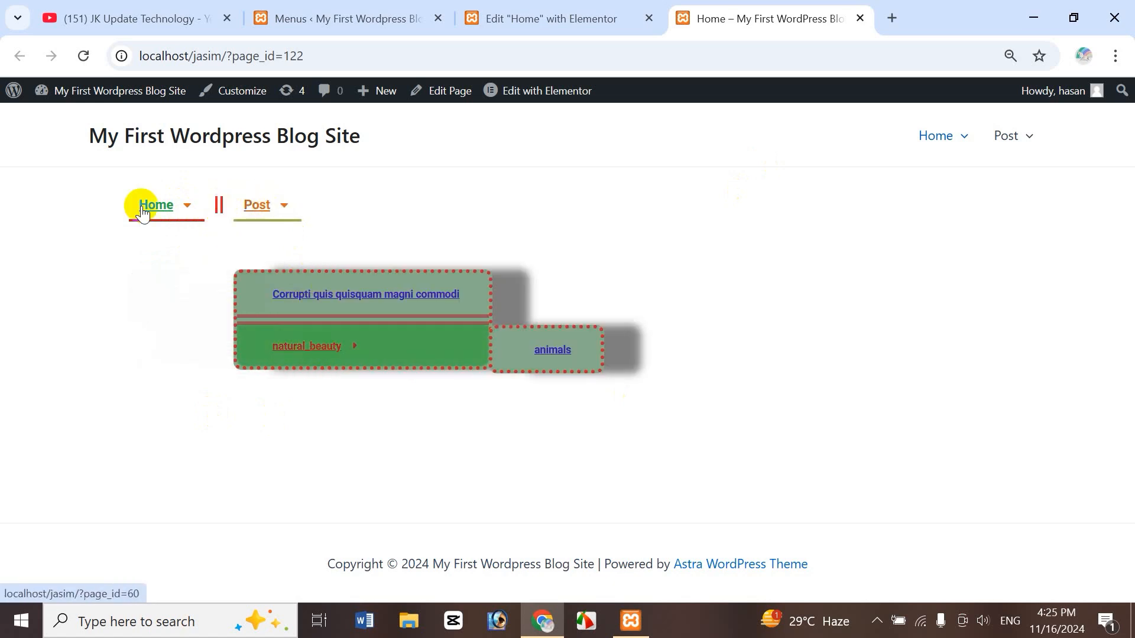
mouse_move(284, 207)
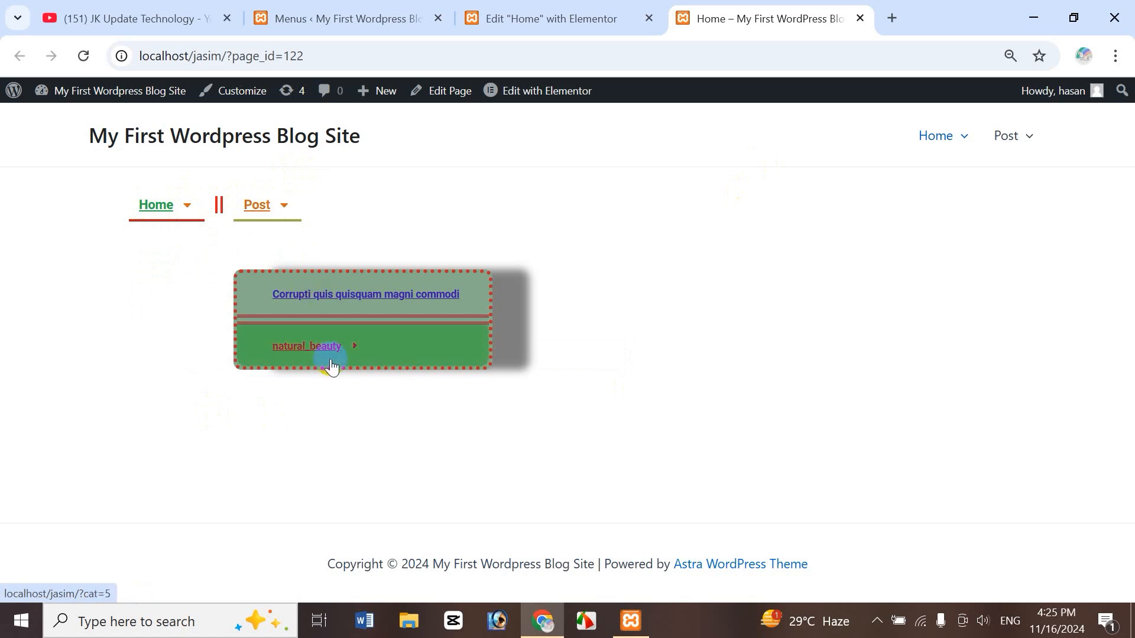
mouse_move(329, 360)
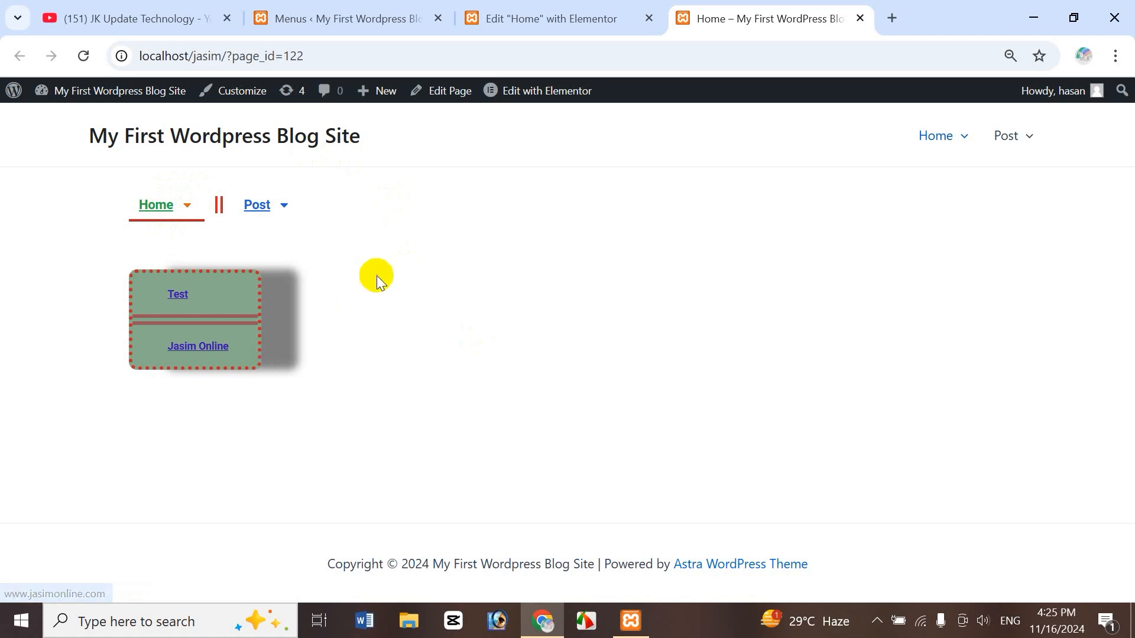
- Return to the Elementor editor, and switch to the JK Update Technology channel page on YouTube
left_click(516, 16)
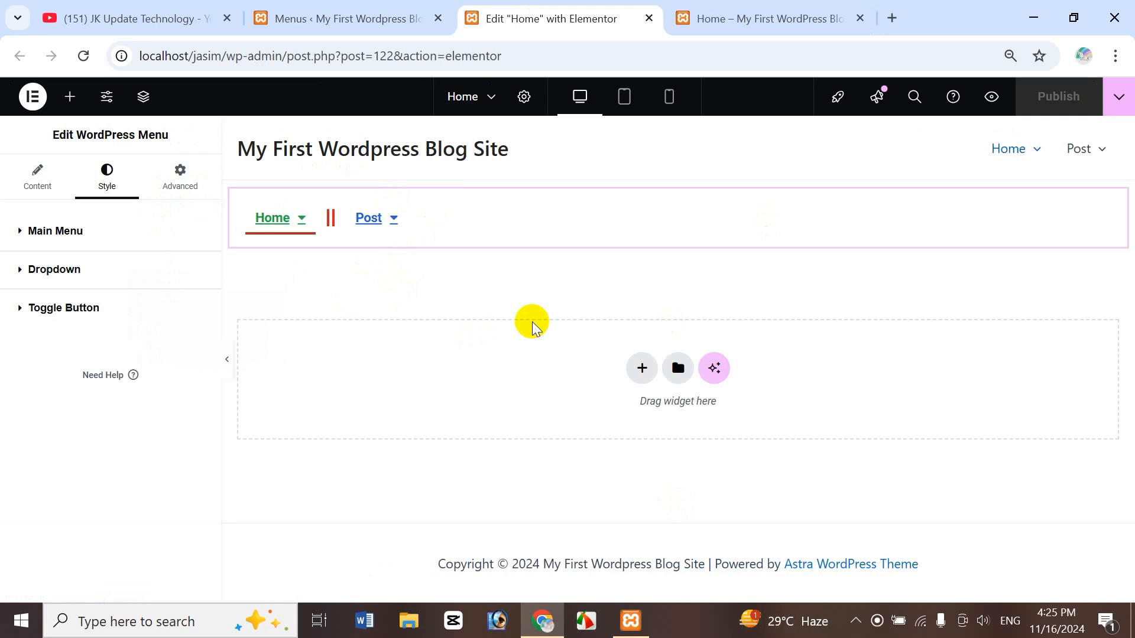
left_click(143, 20)
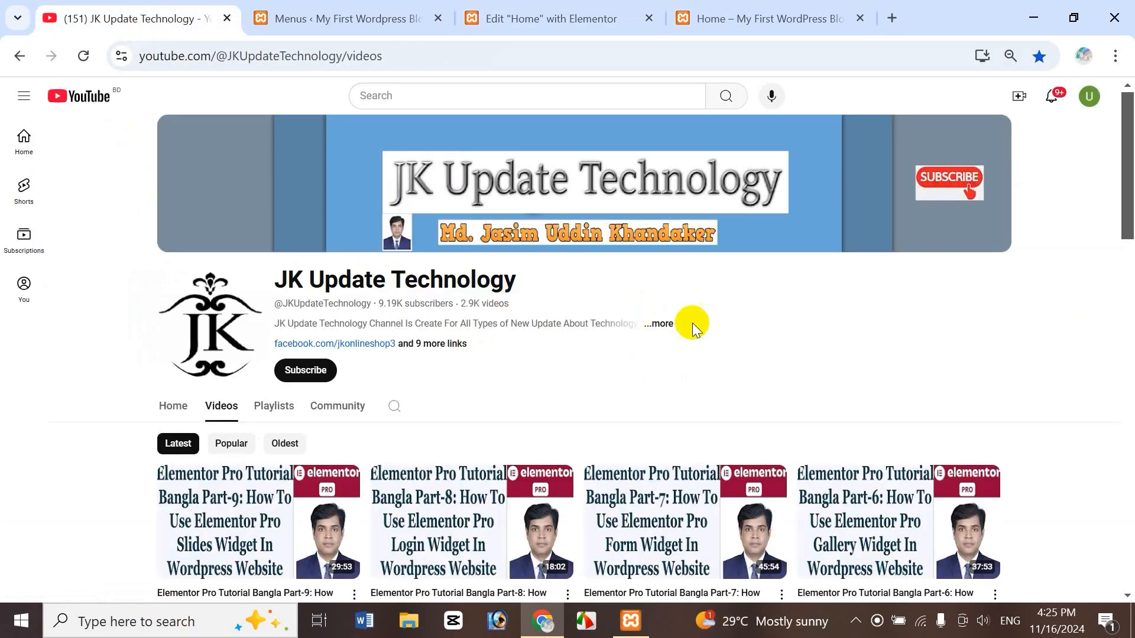